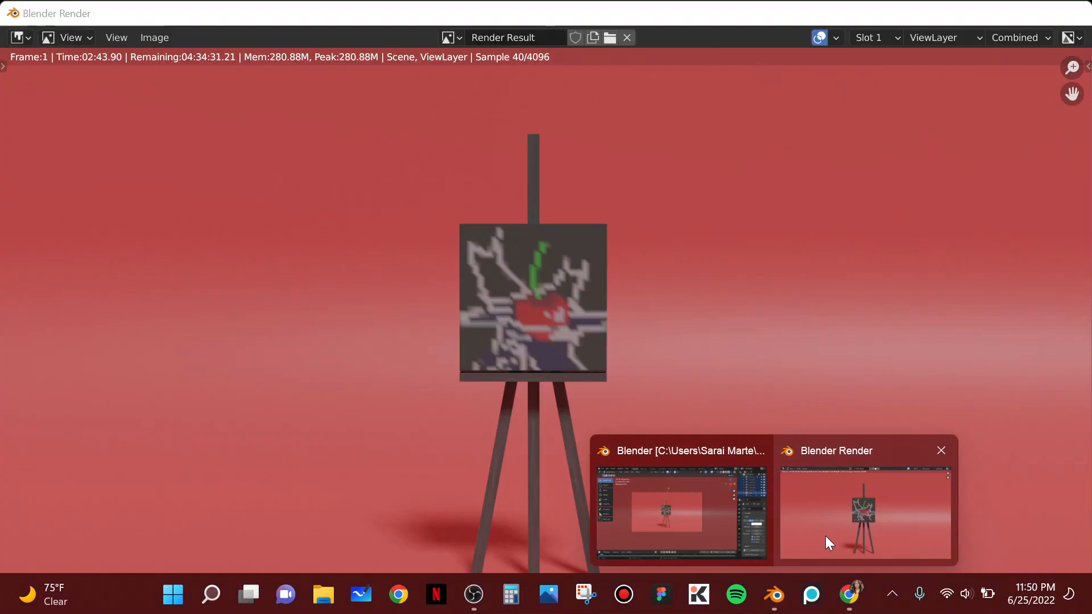
Open a second Blender window from the taskbar and create a new General file
{"action": "left_click", "coordinate": [825, 536]}
{"action": "mouse_move", "coordinate": [776, 612]}
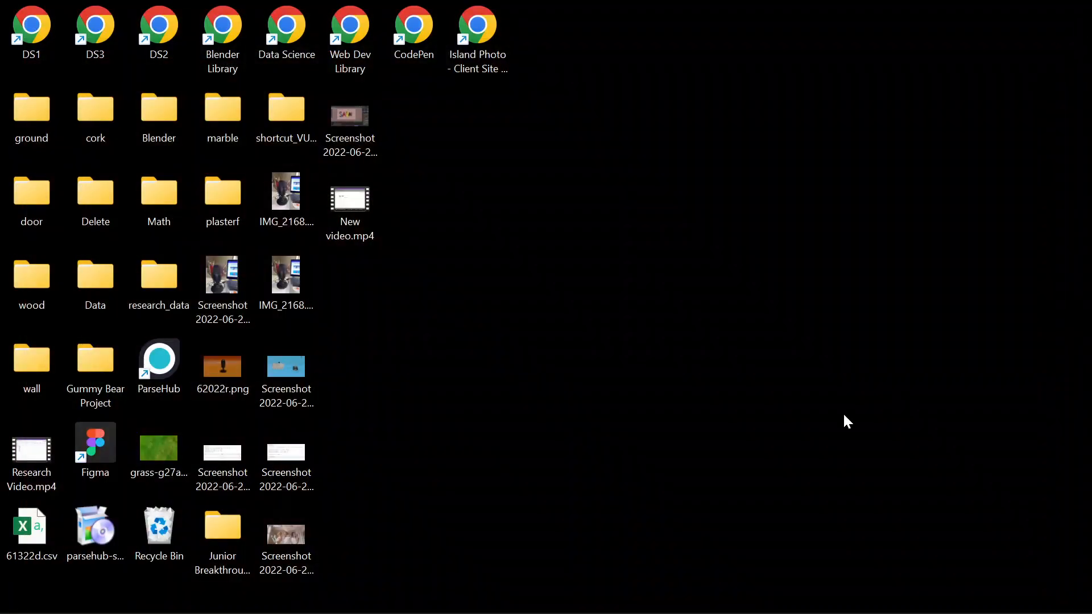
{"action": "left_click", "coordinate": [775, 594]}
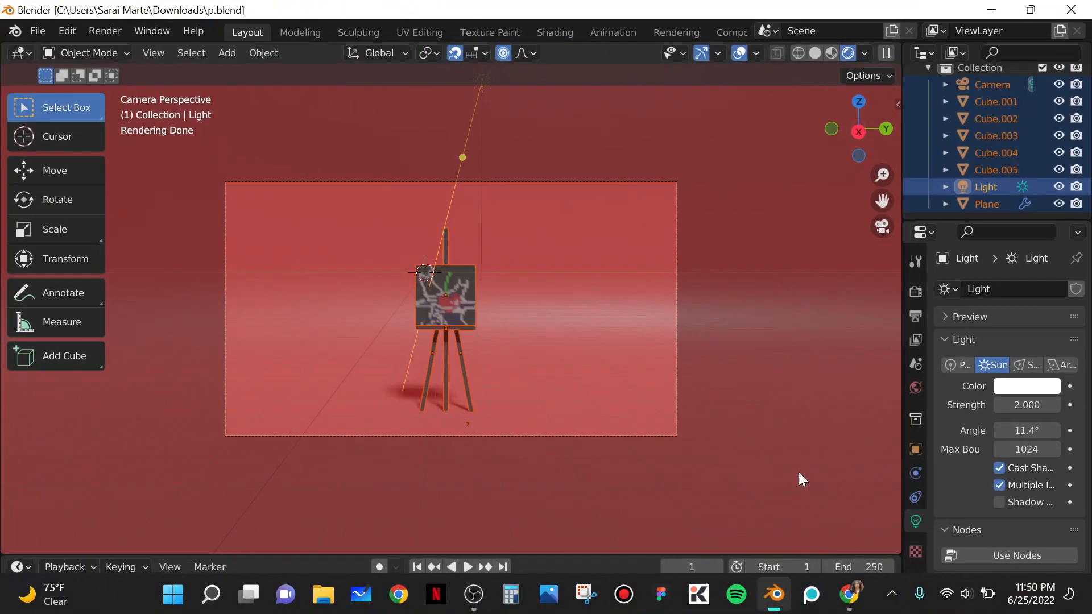
{"action": "left_click", "coordinate": [776, 595]}
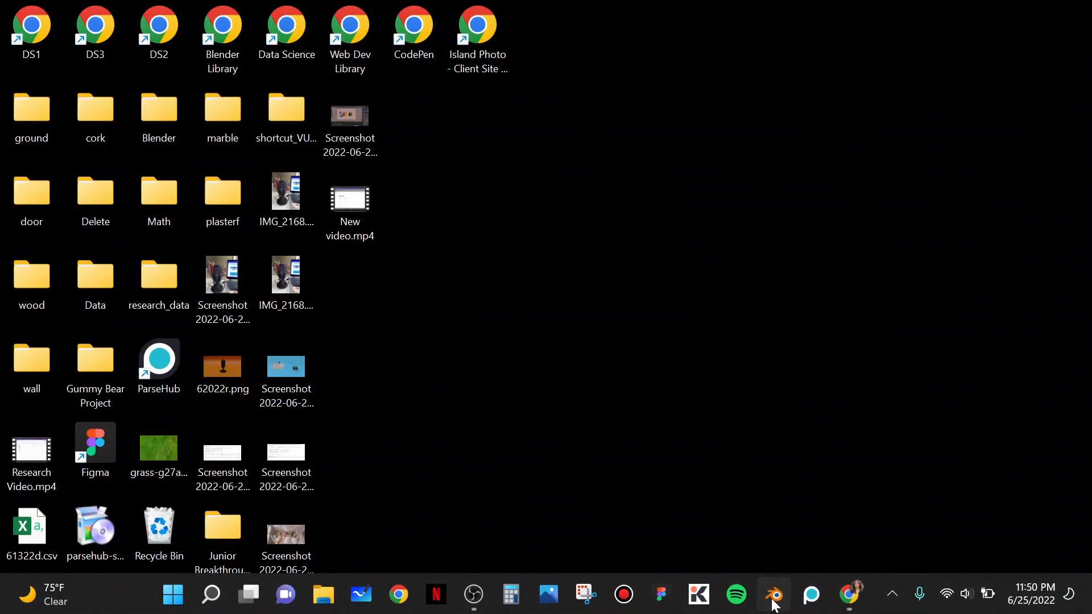
{"action": "right_click", "coordinate": [765, 605]}
{"action": "left_click", "coordinate": [711, 546]}
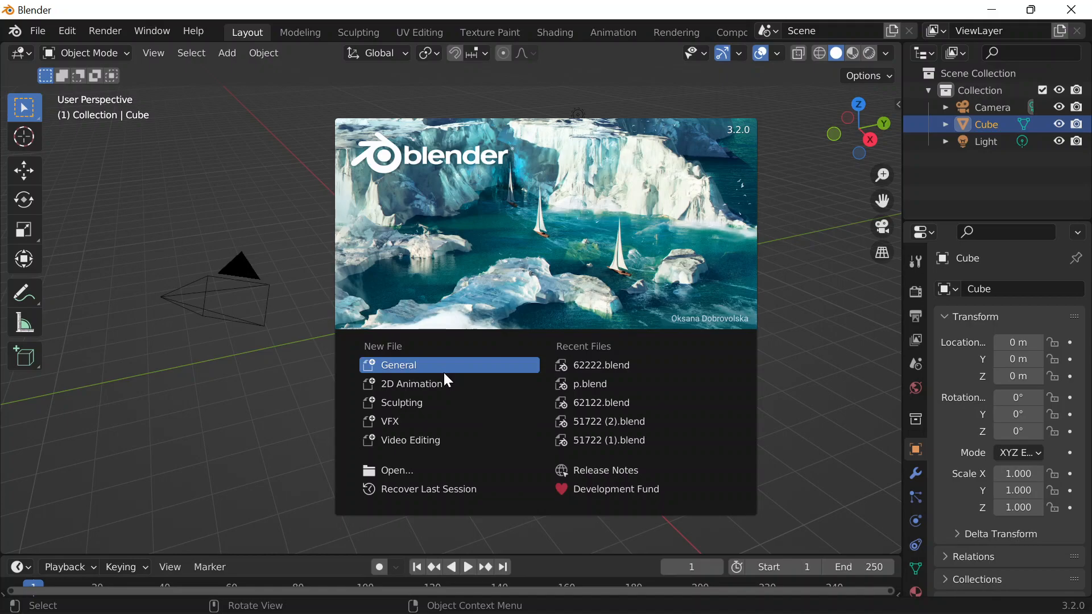
{"action": "left_click", "coordinate": [460, 367]}
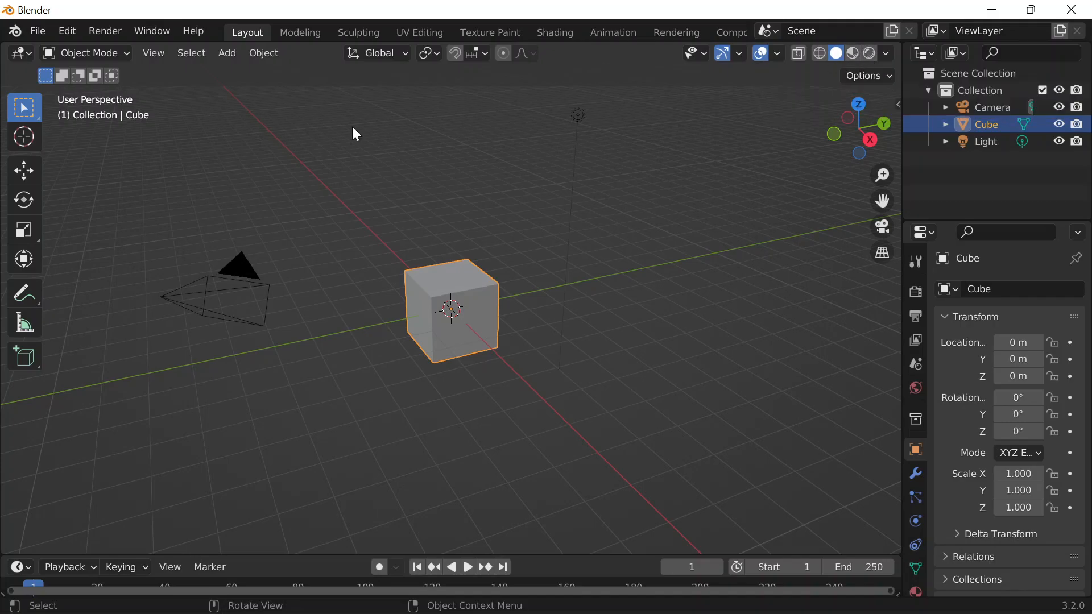
Start the Shortcut VUr on-screen key display for the 3D view and hide its settings again
{"action": "right_click", "coordinate": [904, 89]}
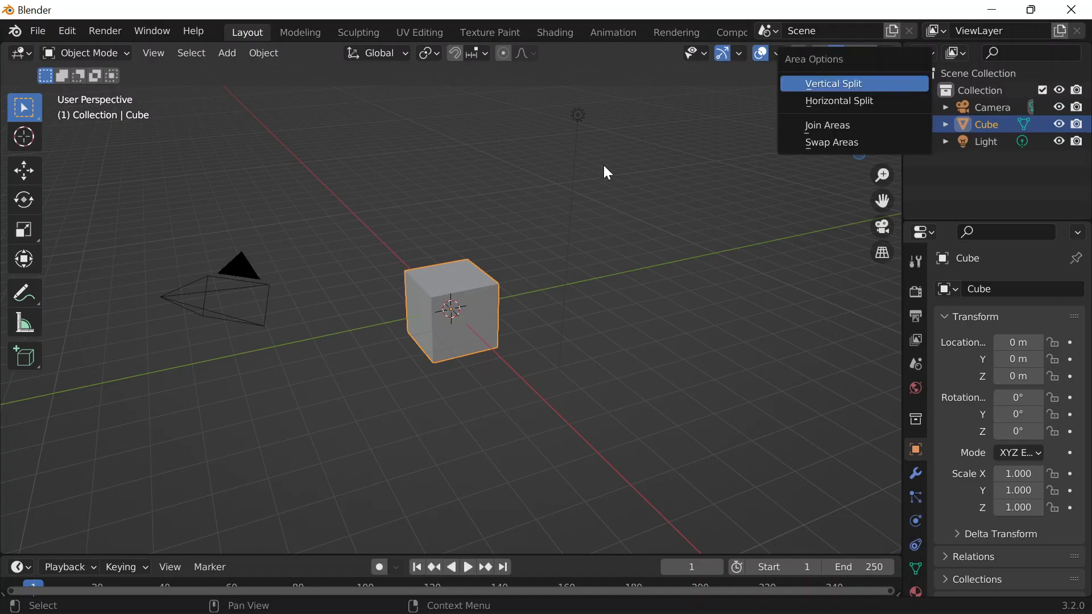
{"action": "scroll", "coordinate": [430, 275], "scroll_direction": "up", "scroll_amount": 4}
{"action": "middle_click_drag", "start_coordinate": [593, 261], "coordinate": [591, 262]}
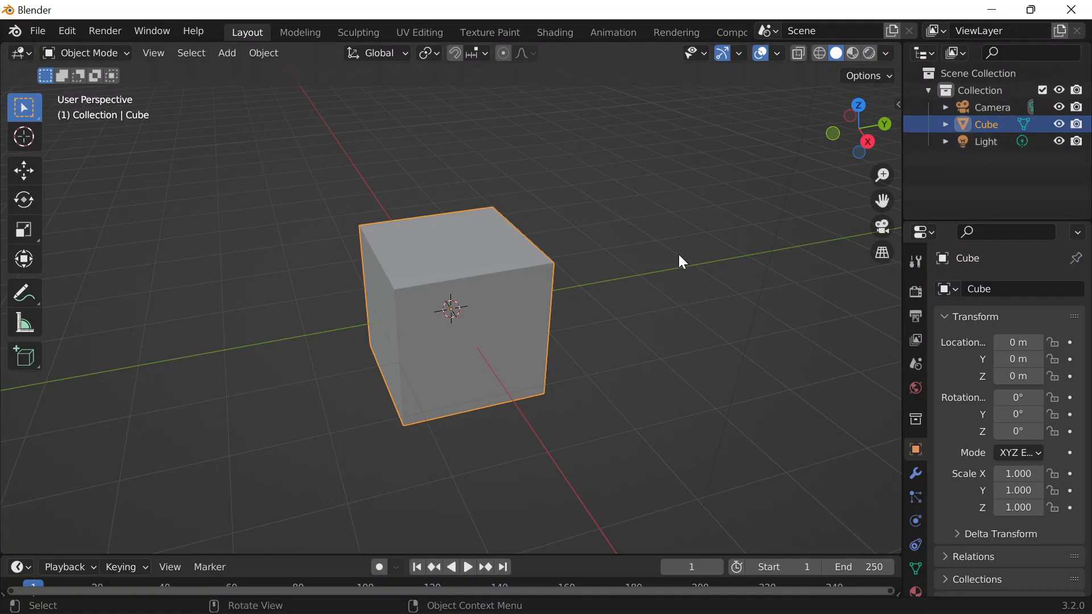
{"action": "key", "text": "n"}
{"action": "left_click", "coordinate": [891, 238]}
{"action": "left_click", "coordinate": [826, 131]}
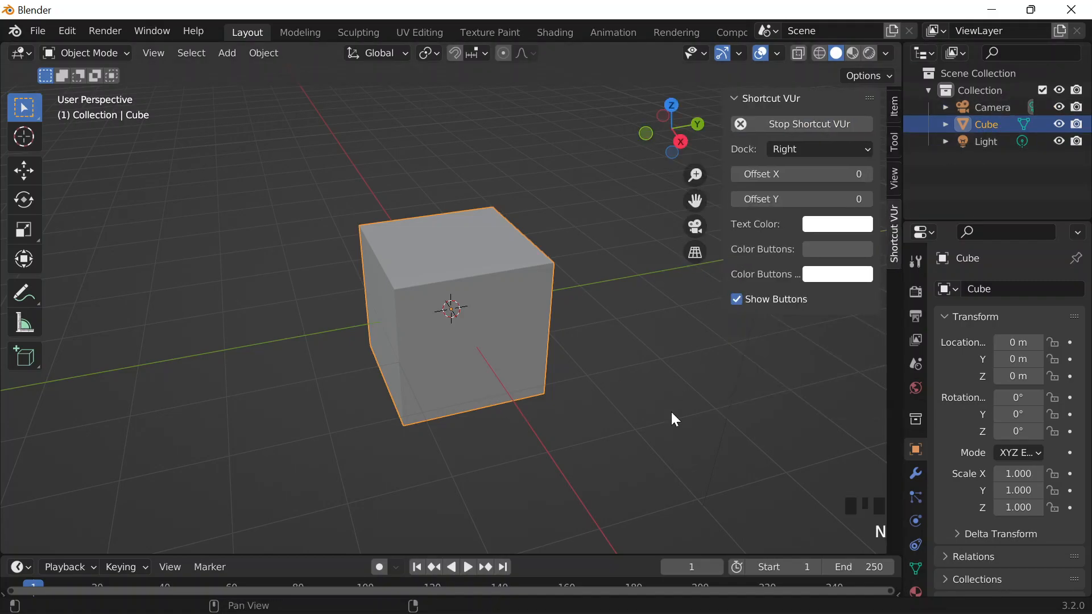
{"action": "key", "text": "n"}
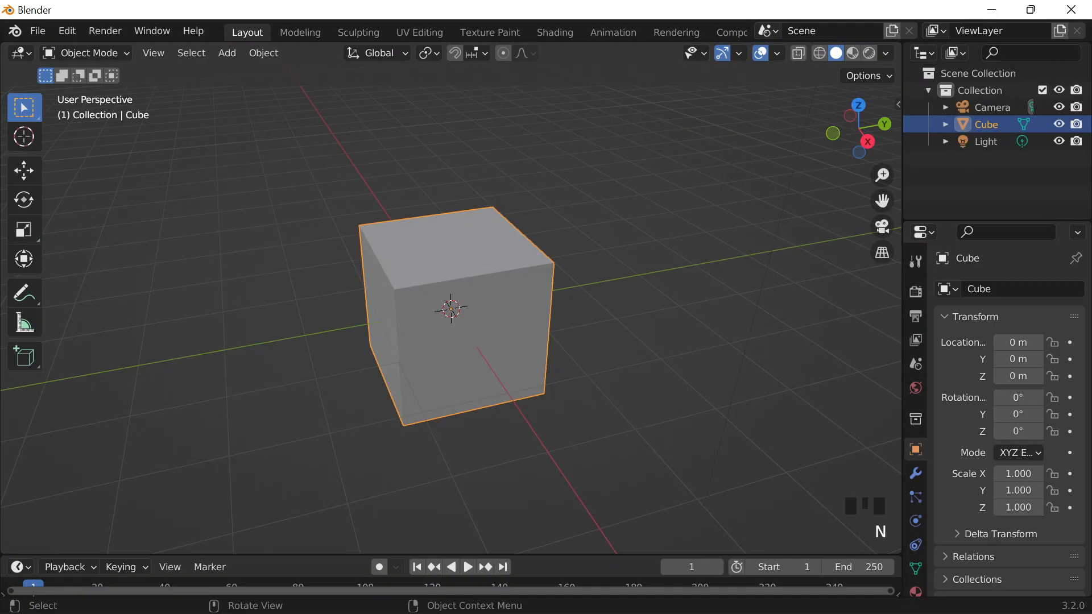
Flatten the default cube along the X axis to a scale of about -0.143, forming a thin square canvas
{"action": "key", "text": "s"}
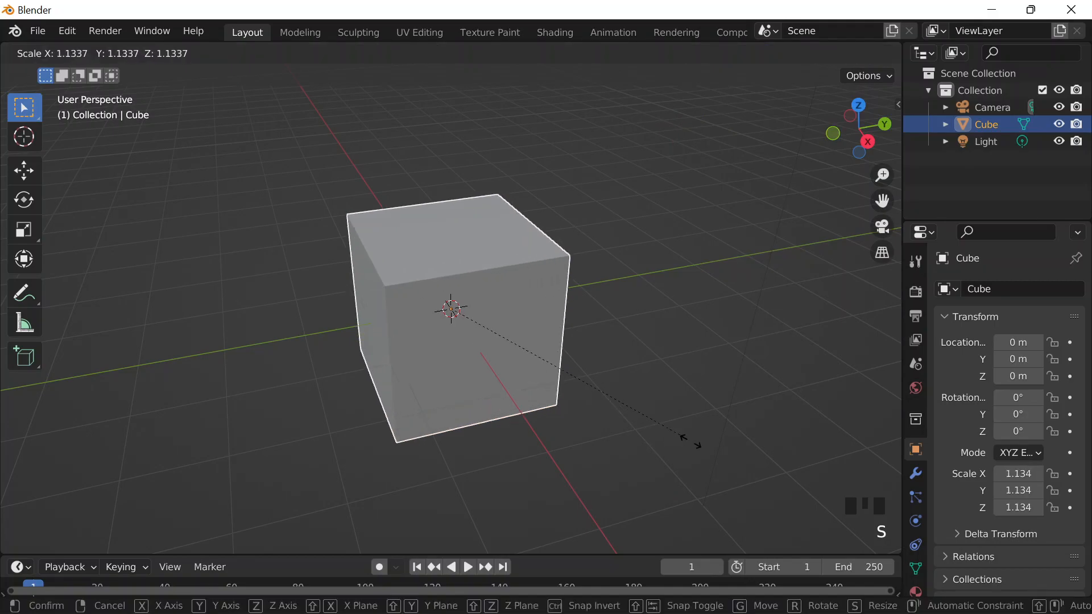
{"action": "key", "text": "x"}
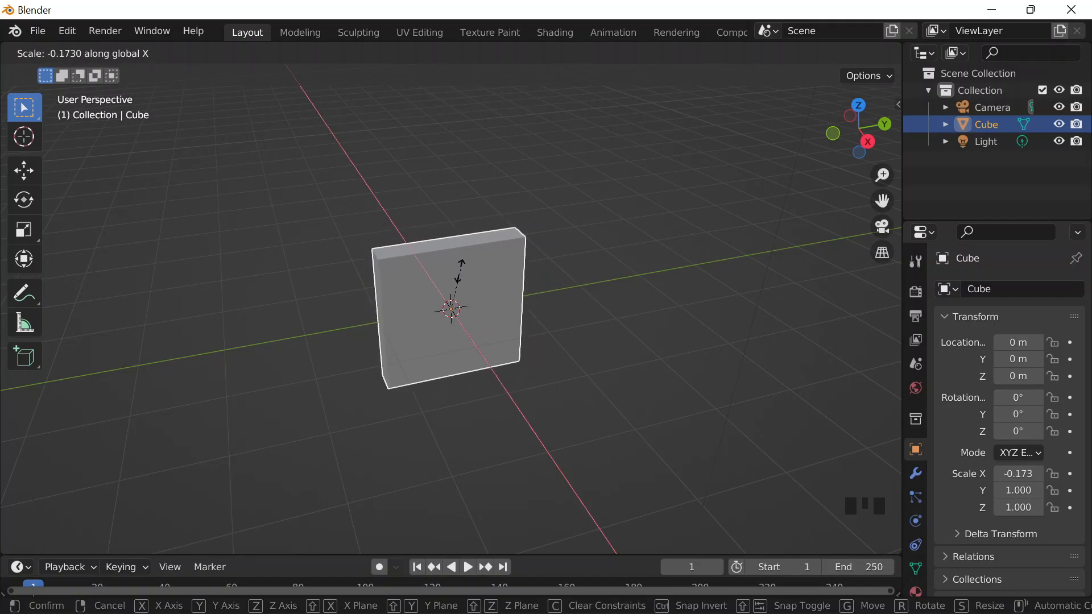
{"action": "left_click", "coordinate": [455, 270]}
{"action": "middle_click_drag", "start_coordinate": [587, 340], "coordinate": [620, 320]}
{"action": "scroll", "coordinate": [569, 330], "scroll_direction": "down", "scroll_amount": 1}
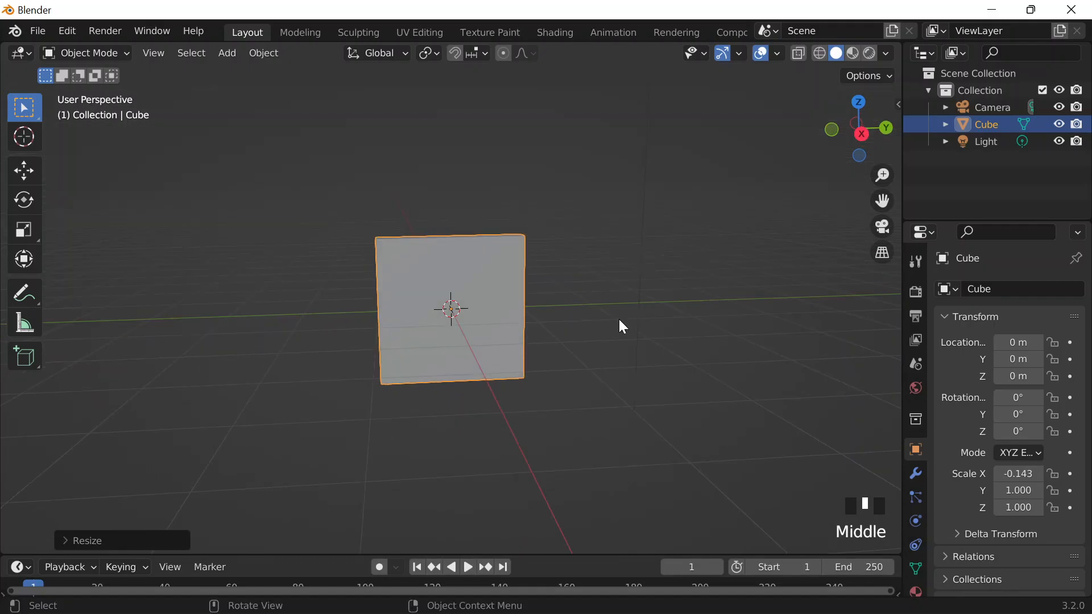
Duplicate the canvas in place and narrow the copy along Y to a scale of about 0.045
{"action": "key", "text": "shift+a"}
{"action": "mouse_move", "coordinate": [459, 268]}
{"action": "key", "text": "shift+d"}
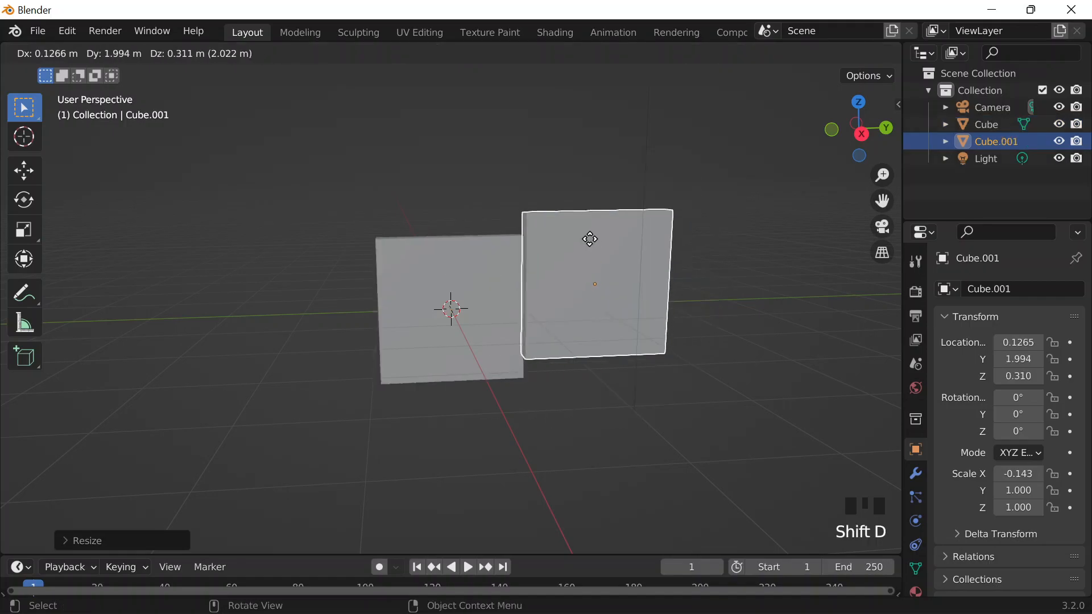
{"action": "right_click", "coordinate": [584, 239]}
{"action": "middle_click_drag", "start_coordinate": [658, 285], "coordinate": [668, 305]}
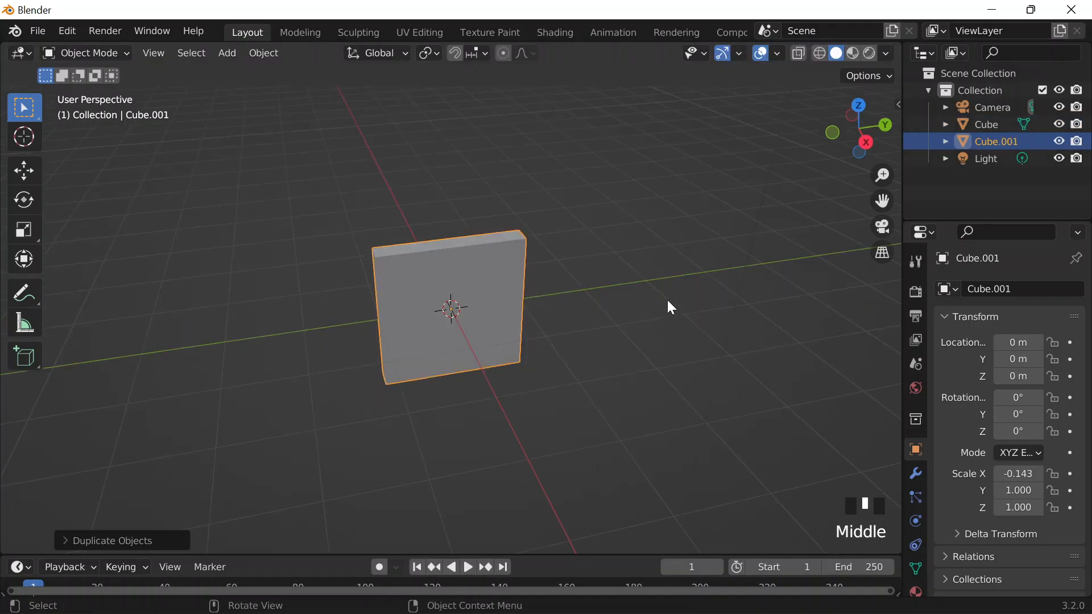
{"action": "key", "text": "s"}
{"action": "key", "text": "y"}
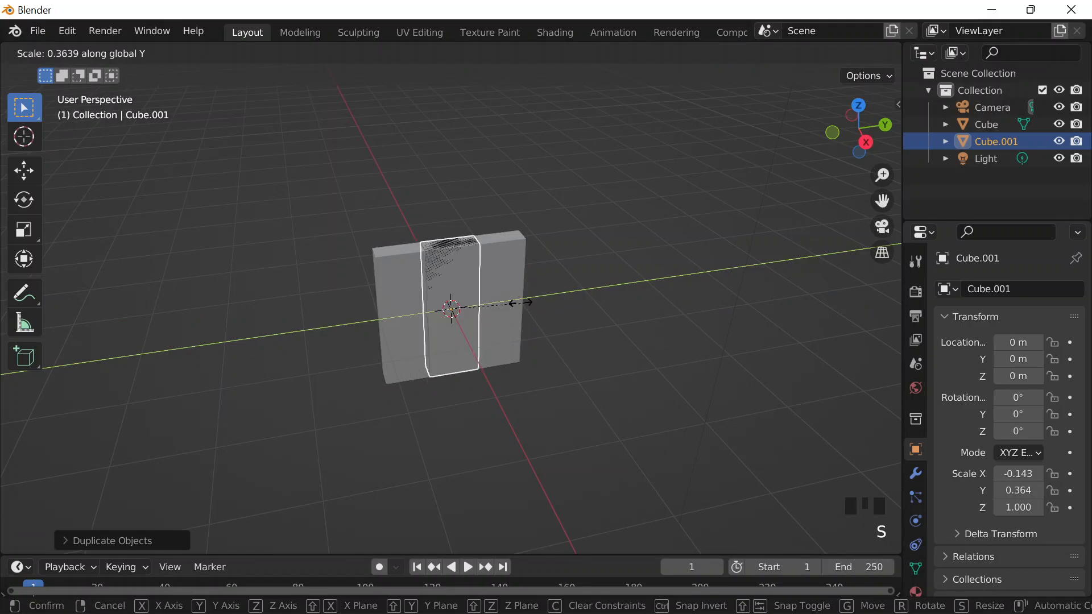
{"action": "left_click", "coordinate": [467, 311]}
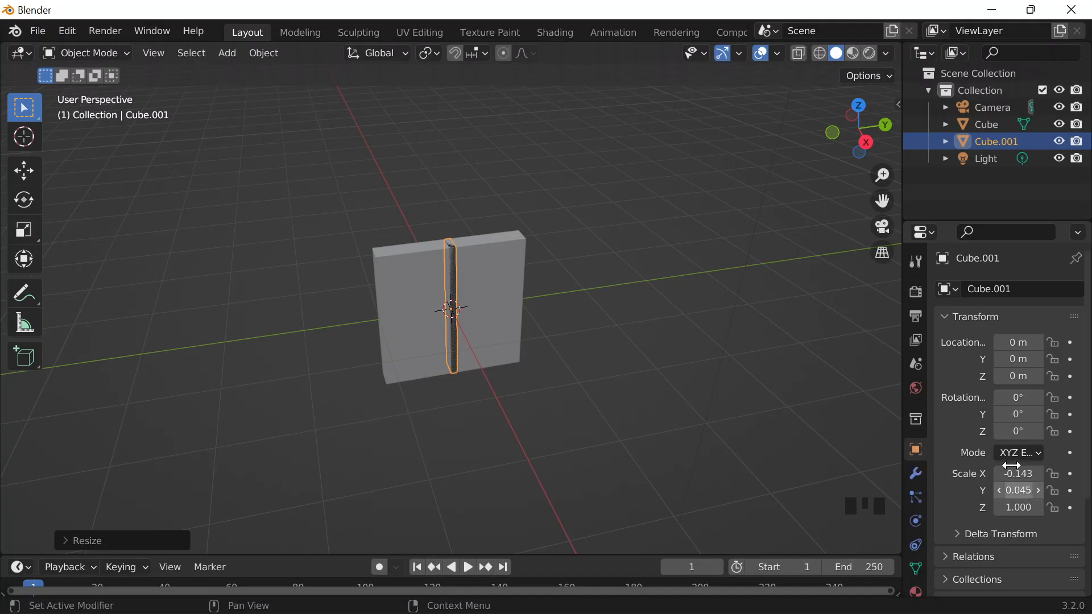
Copy the narrow strip's Y scale of 0.04518 into its X scale to give it a square cross-section
{"action": "left_click", "coordinate": [1018, 490]}
{"action": "key", "text": "ctrl+c"}
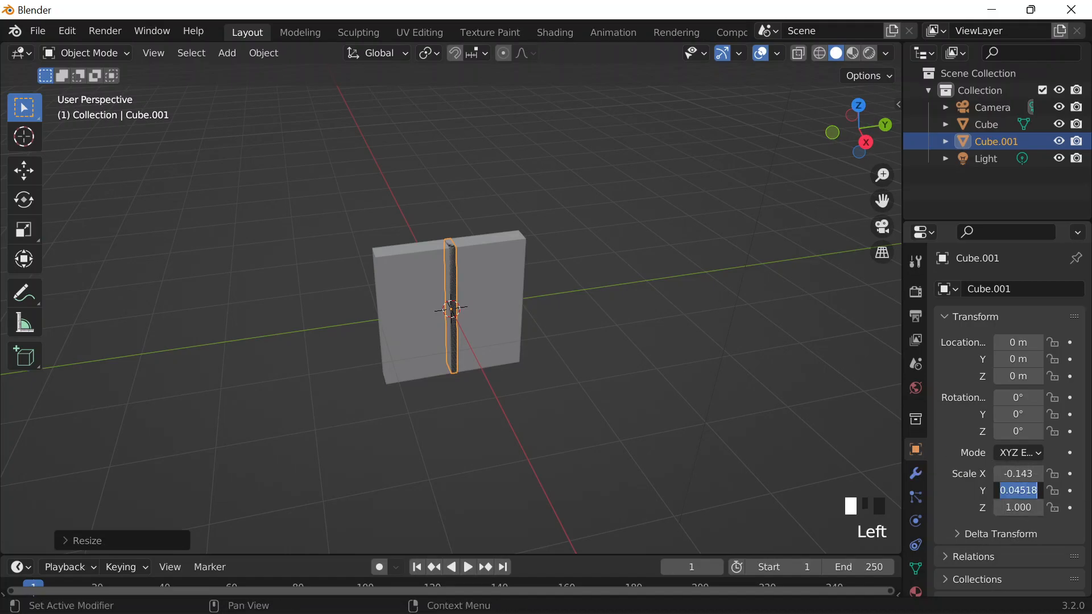
{"action": "double_click", "coordinate": [1018, 474]}
{"action": "key", "text": "ctrl+v"}
{"action": "key", "text": "Return"}
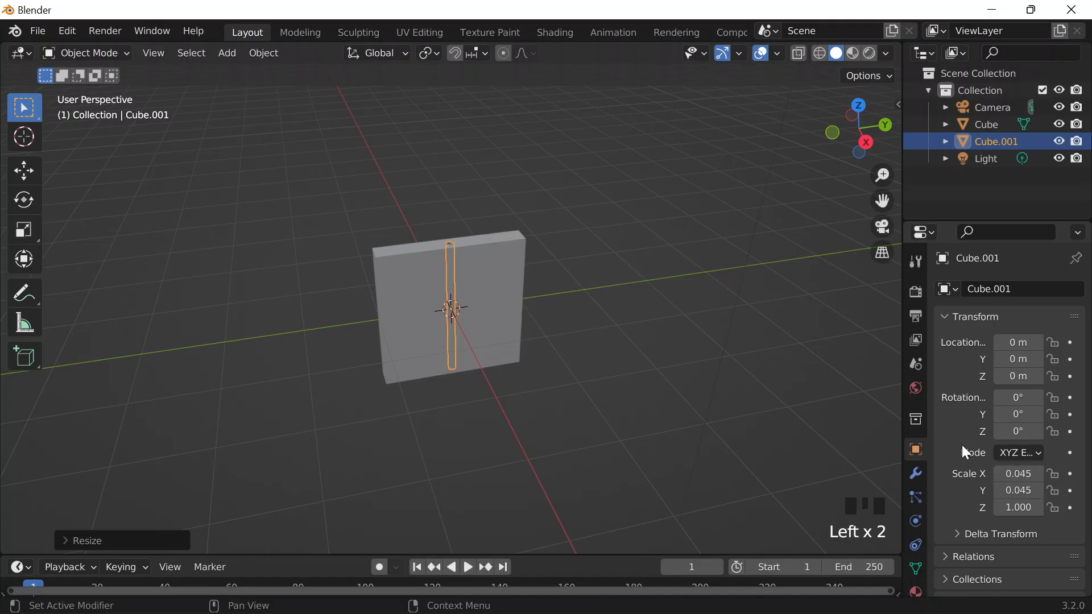
Stretch the strip along Z to a scale of about 3.095 and lower it to a Z location of about -1.156 m
{"action": "middle_click_drag", "start_coordinate": [487, 298], "coordinate": [463, 242]}
{"action": "scroll", "coordinate": [463, 249], "scroll_direction": "down", "scroll_amount": 1}
{"action": "scroll", "coordinate": [460, 266], "scroll_direction": "down", "scroll_amount": 2}
{"action": "key", "text": "s"}
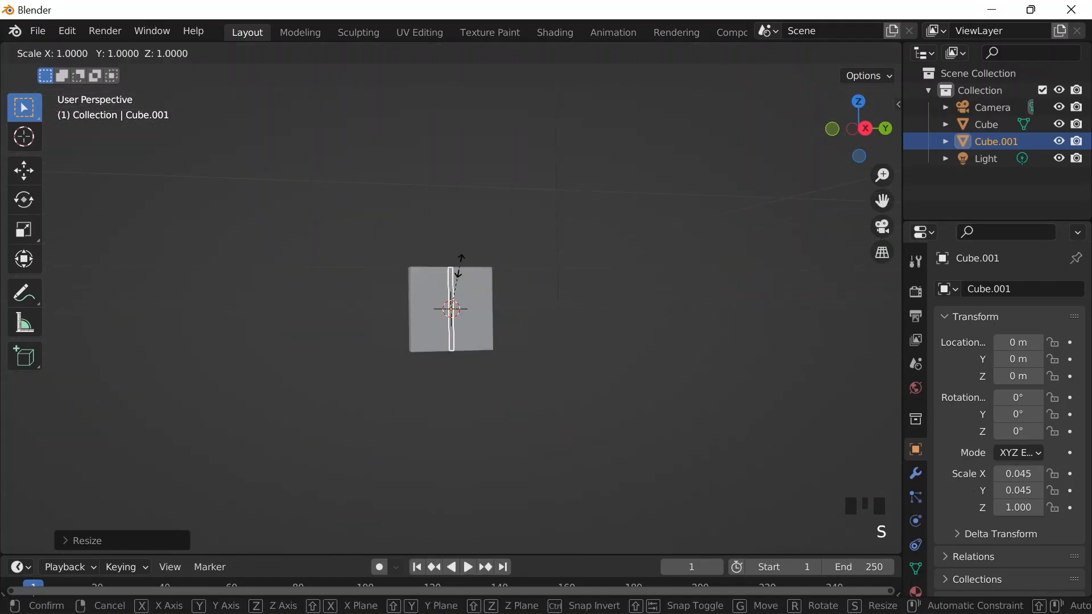
{"action": "key", "text": "z"}
{"action": "left_click", "coordinate": [463, 177]}
{"action": "key", "text": "g"}
{"action": "key", "text": "z"}
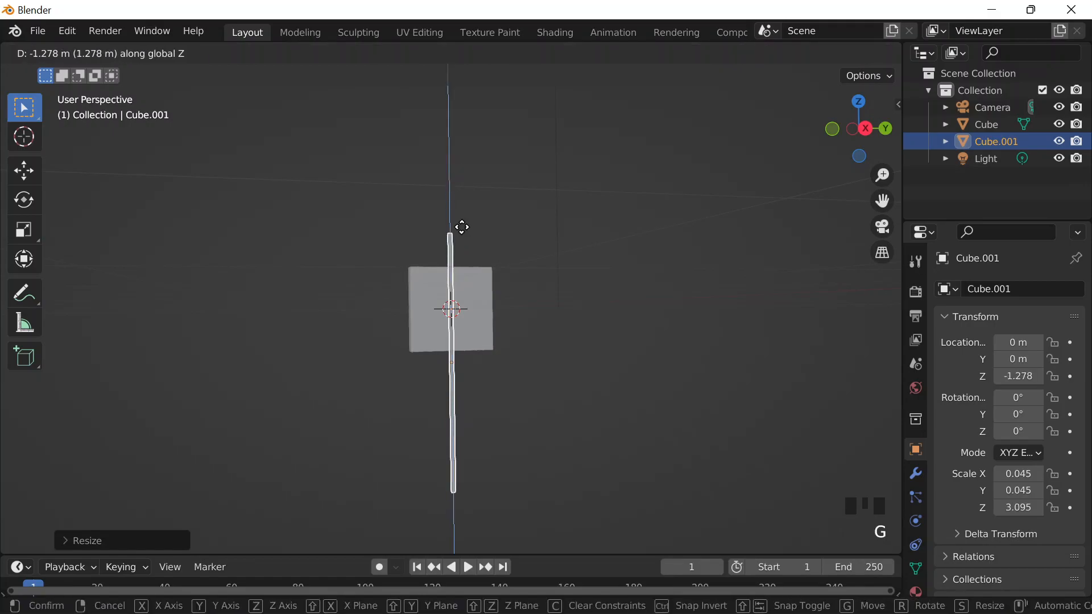
{"action": "left_click", "coordinate": [524, 306]}
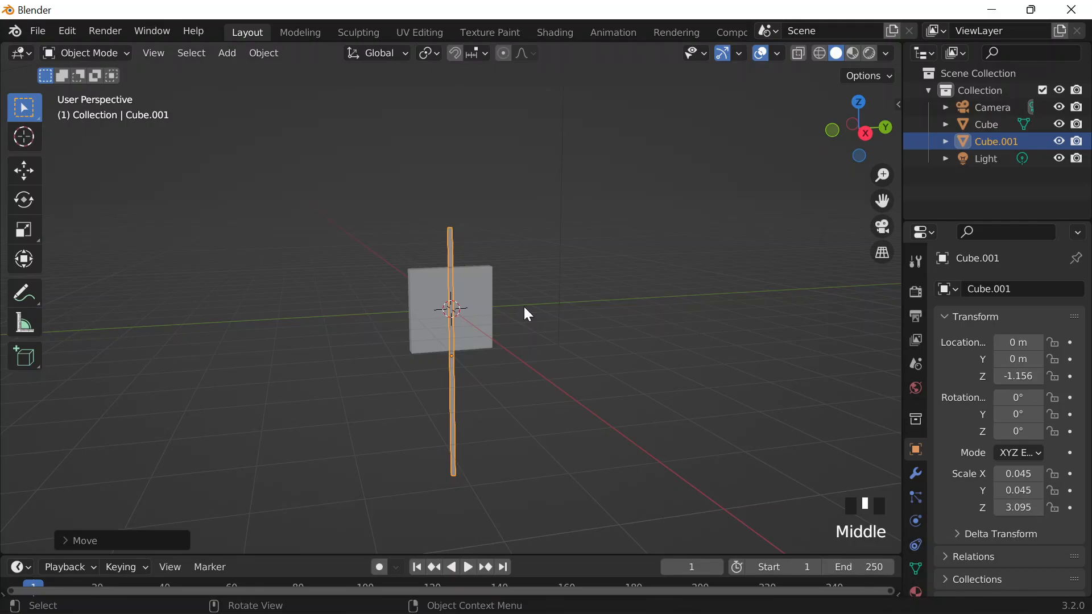
Duplicate the vertical pole in place and set the copy's X rotation to about 13.2°
{"action": "middle_click_drag", "start_coordinate": [524, 306], "coordinate": [503, 358]}
{"action": "key", "text": "shift+d"}
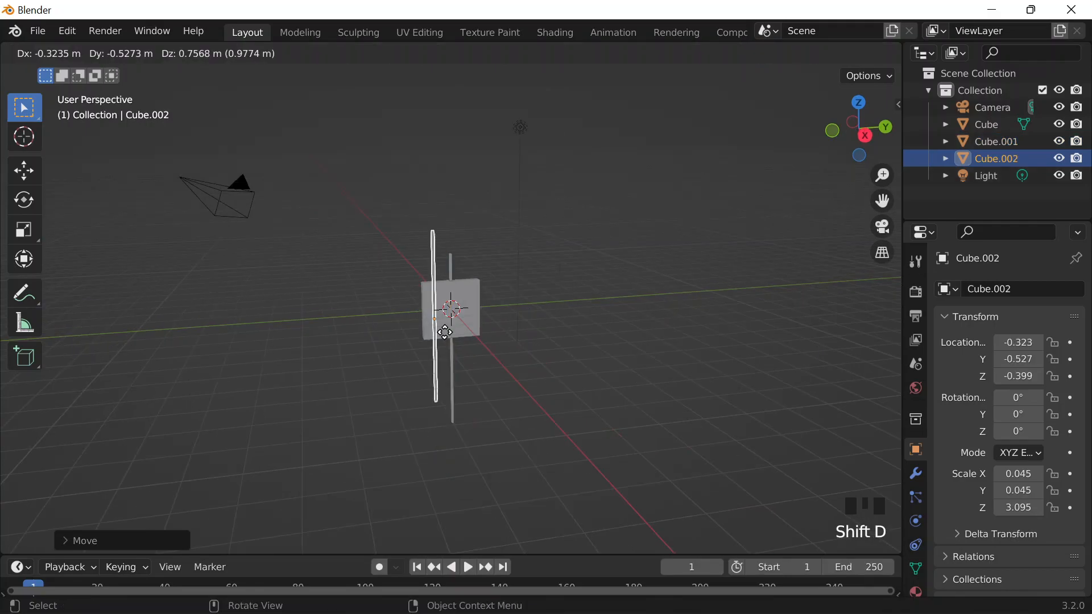
{"action": "right_click", "coordinate": [464, 362]}
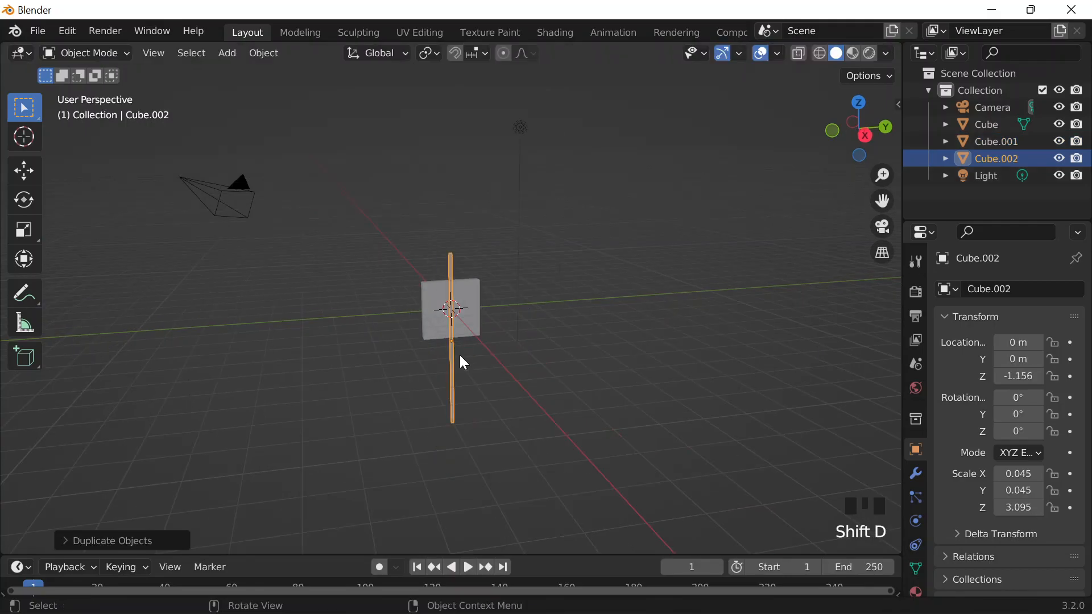
{"action": "left_click_drag", "start_coordinate": [1018, 397], "coordinate": [1048, 397]}
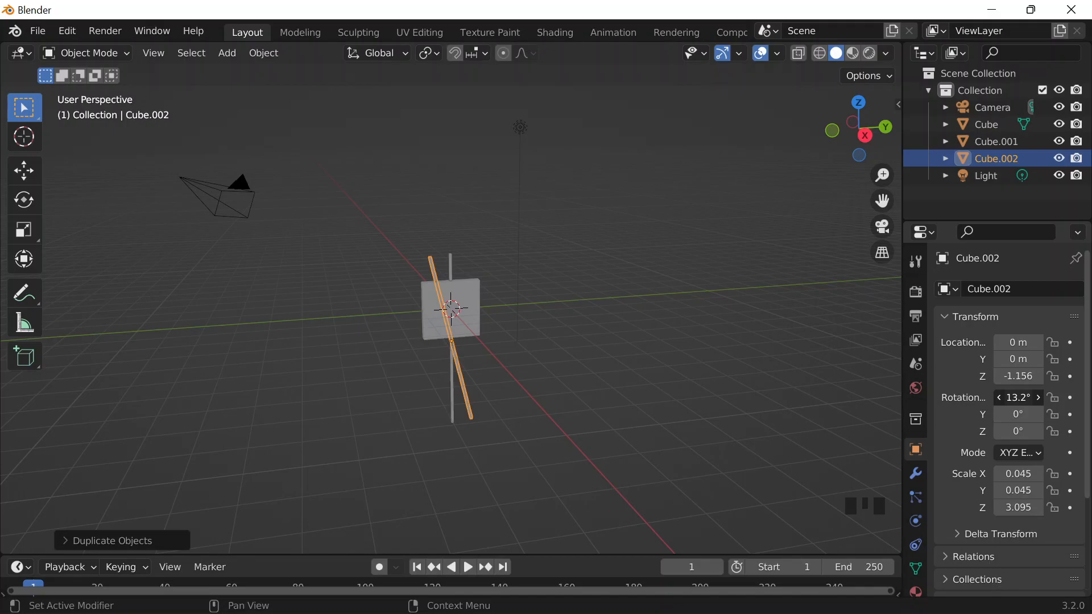
Move the tilted leg along Y to about 0.71 m
{"action": "key", "text": "g"}
{"action": "key", "text": "z"}
{"action": "key", "text": "y"}
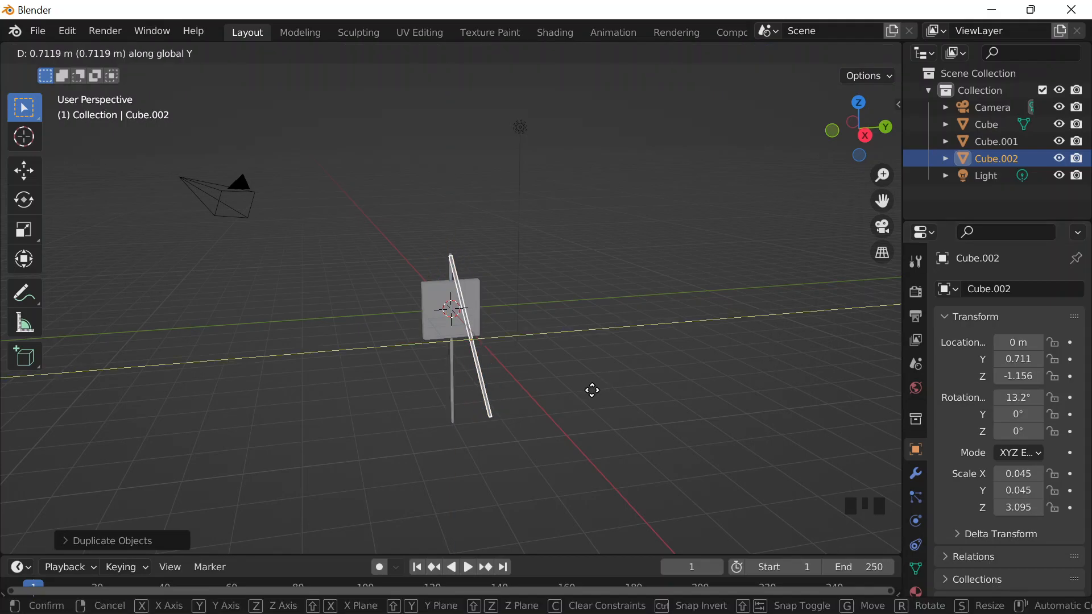
{"action": "left_click", "coordinate": [591, 390]}
Shorten the tilted leg along Z to a scale of about 2.248 and lower it to about -2.004 m in Z
{"action": "key", "text": "s"}
{"action": "key", "text": "z"}
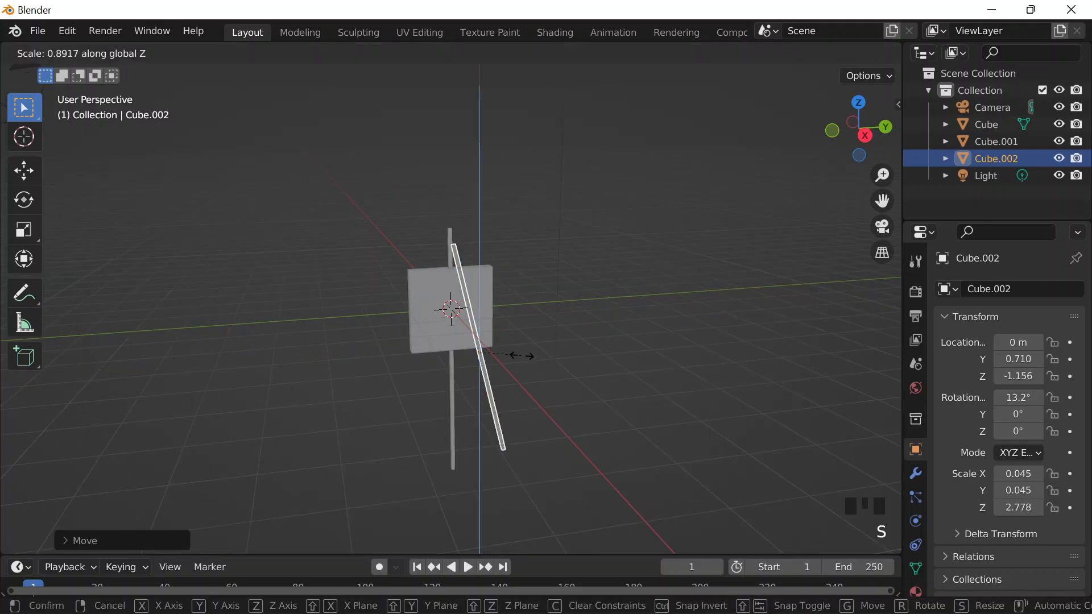
{"action": "left_click", "coordinate": [499, 325]}
{"action": "key", "text": "g"}
{"action": "key", "text": "z"}
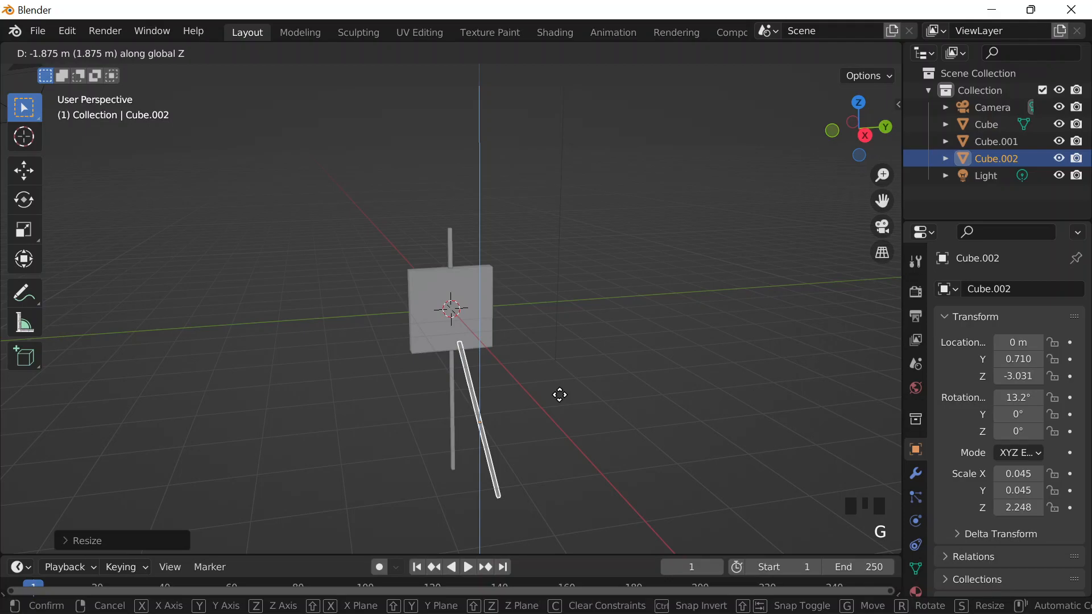
{"action": "left_click", "coordinate": [508, 376]}
{"action": "scroll", "coordinate": [508, 377], "scroll_direction": "up", "scroll_amount": 2}
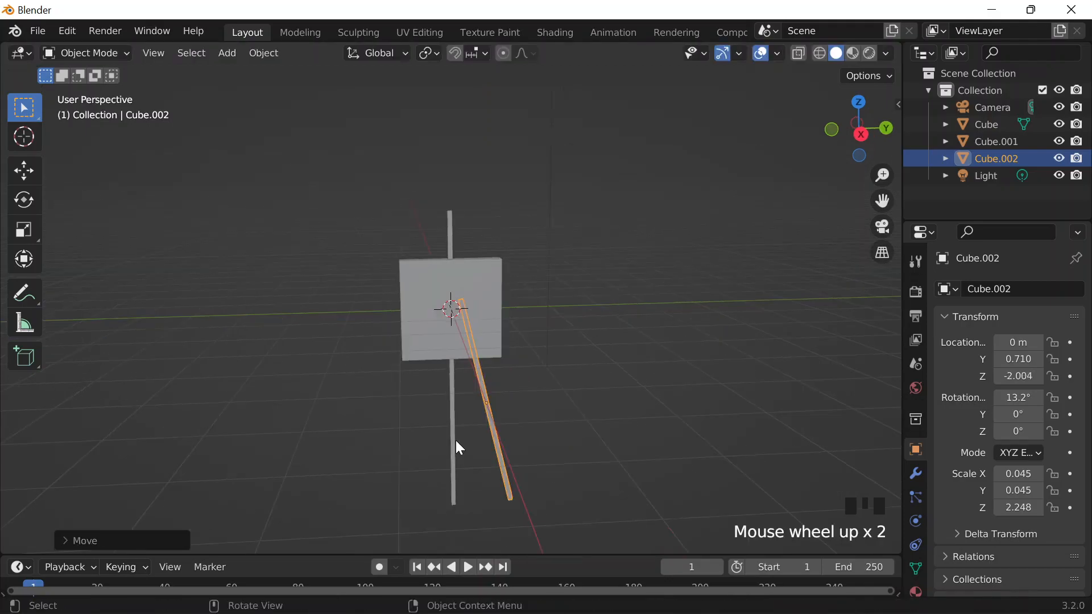
Raise the vertical pole along Z and move the tilted leg to about 0.509 m in Y and -1.257 m in Z
{"action": "left_click", "coordinate": [455, 417]}
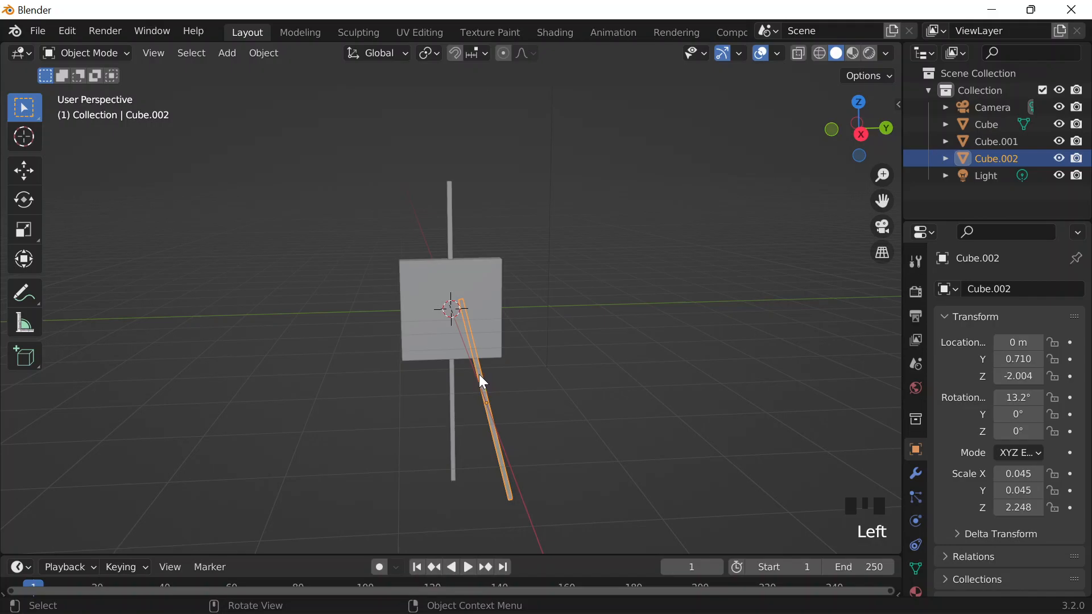
{"action": "key", "text": "g"}
{"action": "key", "text": "y"}
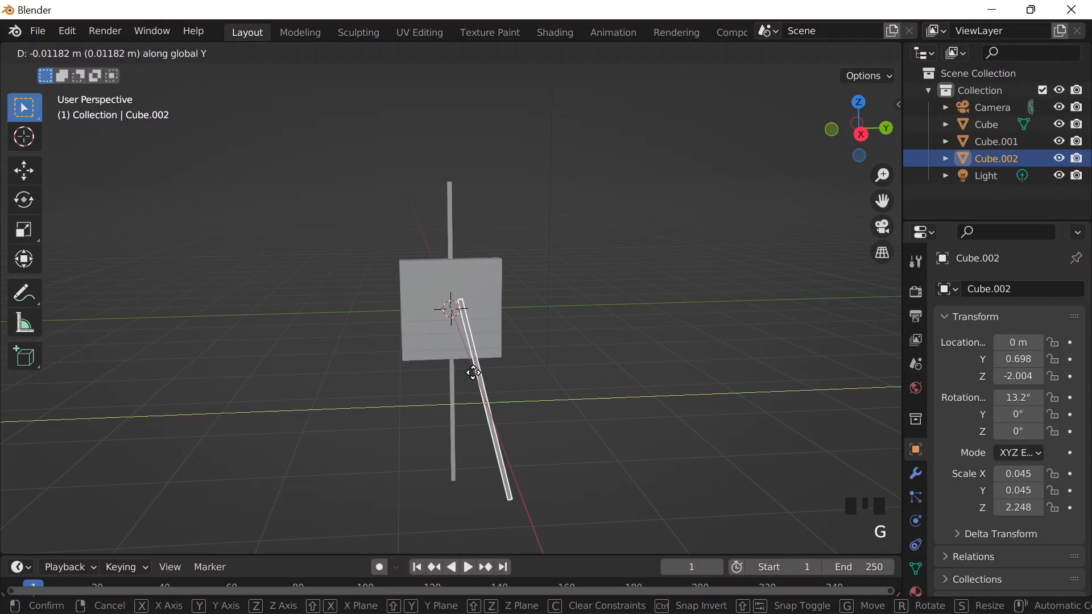
{"action": "key", "text": "z"}
{"action": "left_click", "coordinate": [470, 328]}
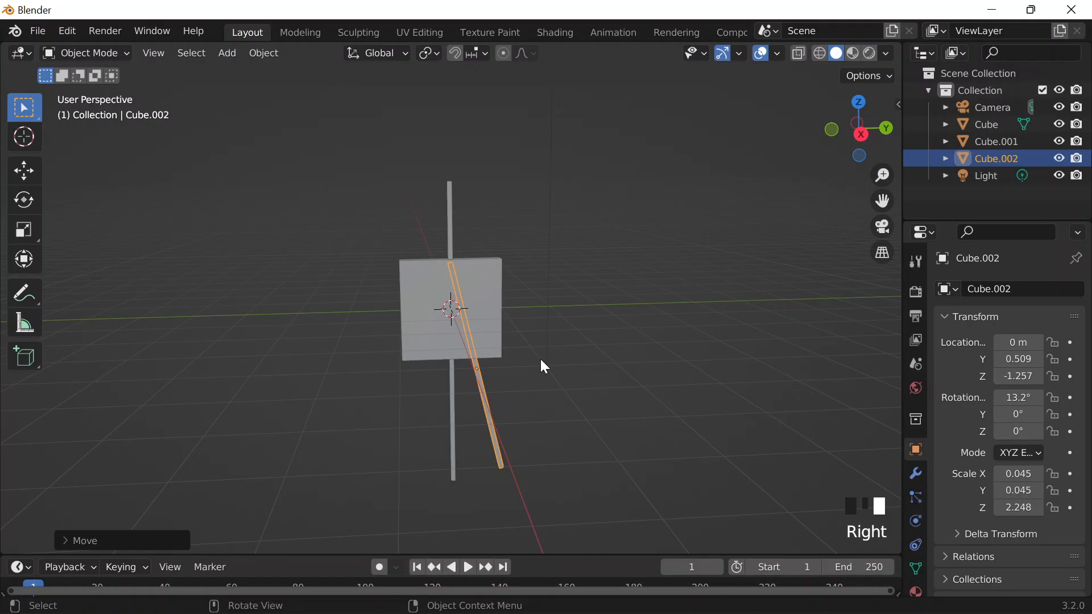
Raise the vertical pole to a Z location of about -0.395 m
{"action": "left_click", "coordinate": [454, 399]}
{"action": "key", "text": "g"}
{"action": "key", "text": "g"}
{"action": "left_click", "coordinate": [464, 413]}
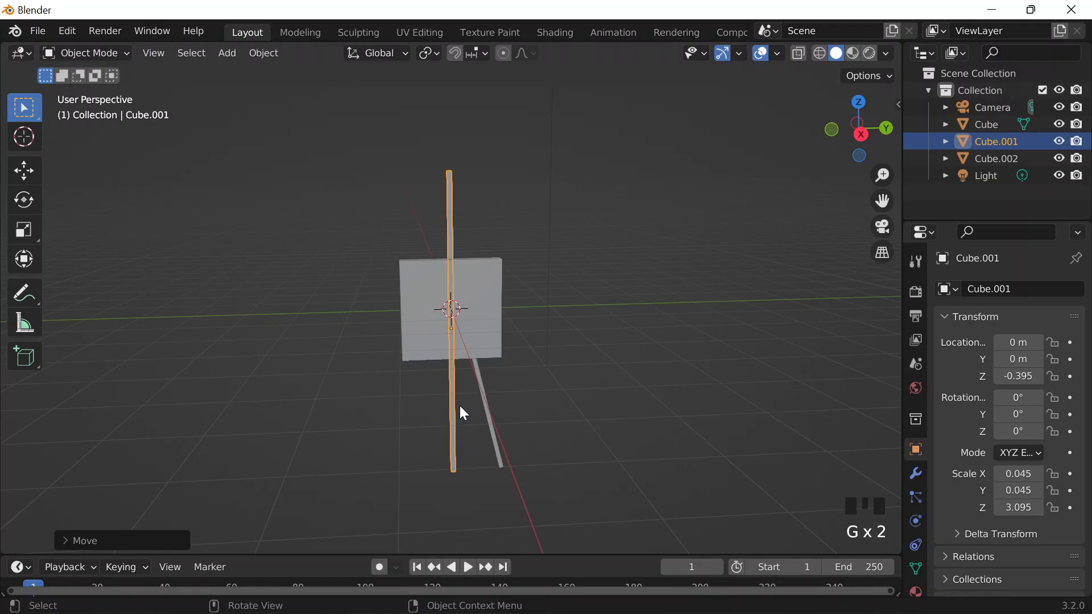
Shift the tilted leg along Y to about 0.25 m
{"action": "left_click", "coordinate": [484, 398]}
{"action": "key", "text": "g"}
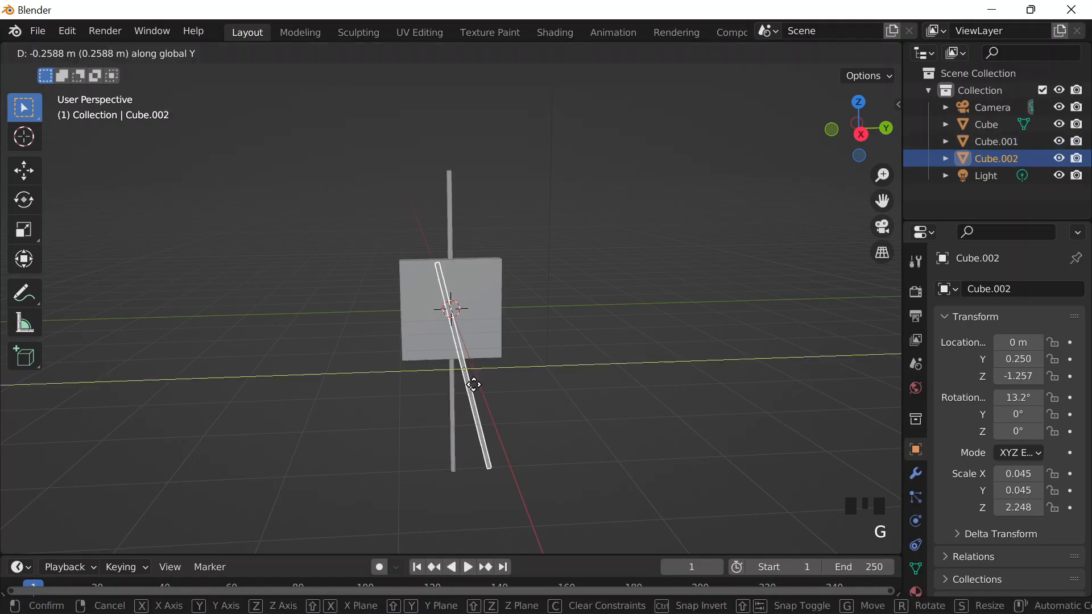
{"action": "left_click", "coordinate": [478, 393]}
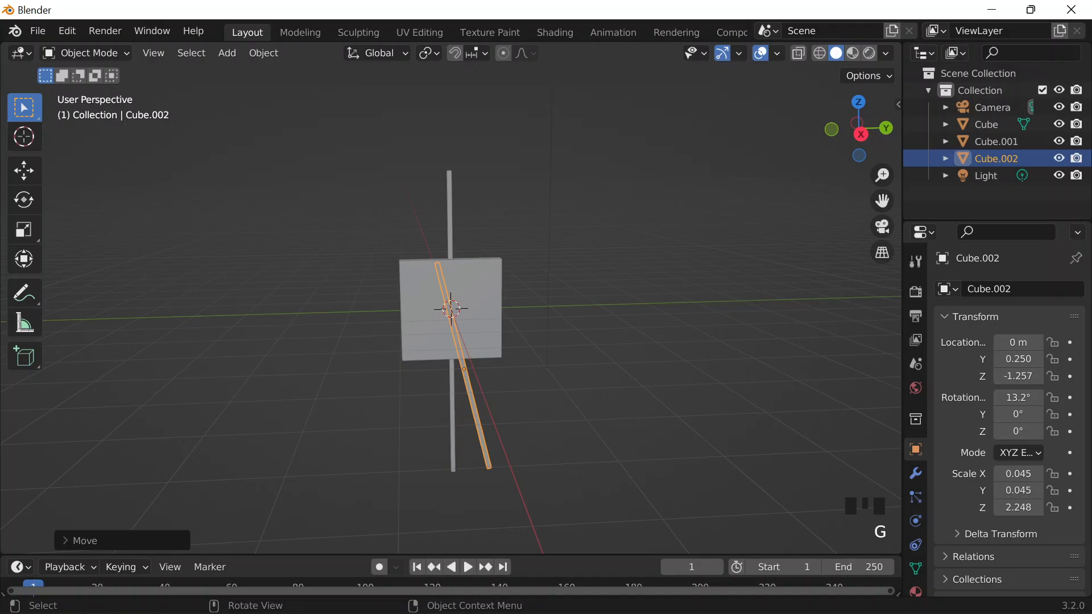
Move the tilted leg to about 0.46 m in Y and rescale it along Z to about 2.187
{"action": "key", "text": "s"}
{"action": "left_click", "coordinate": [516, 347]}
{"action": "key", "text": "g"}
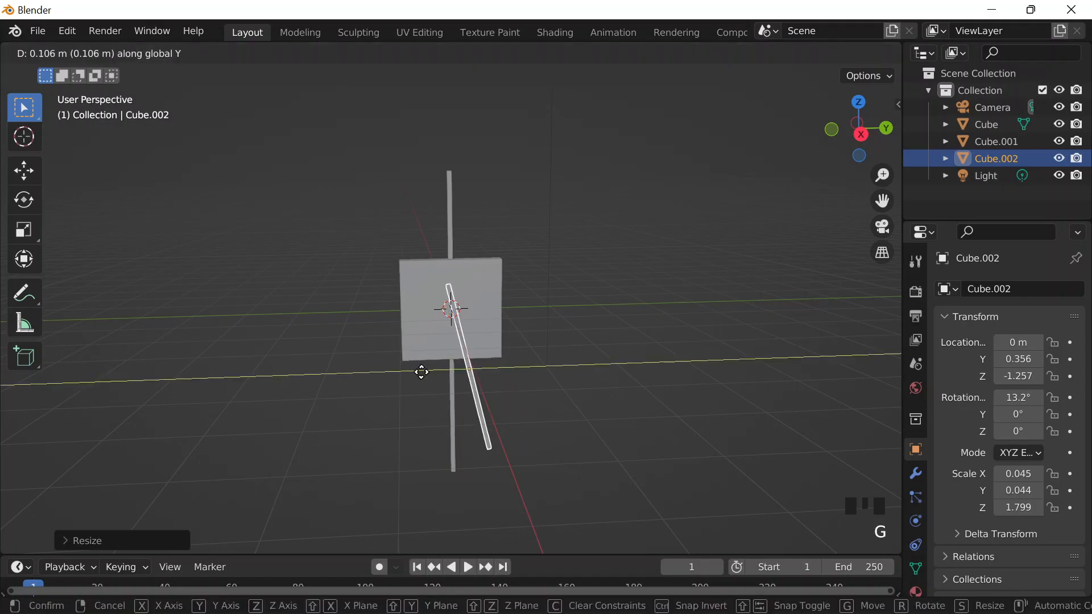
{"action": "left_click", "coordinate": [449, 376]}
{"action": "key", "text": "s"}
{"action": "key", "text": "z"}
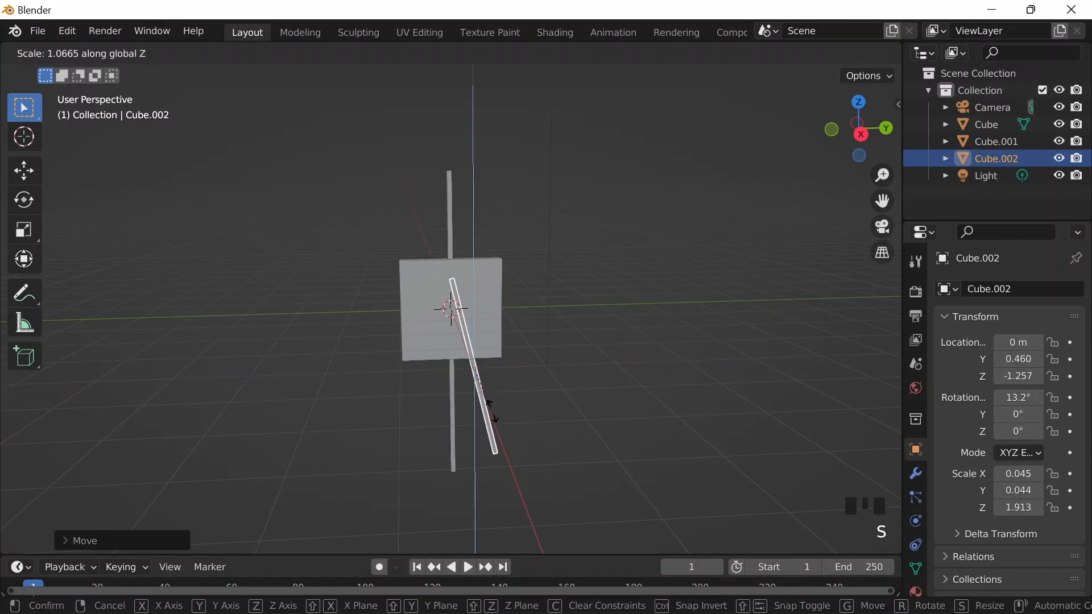
{"action": "left_click", "coordinate": [553, 445]}
{"action": "left_click", "coordinate": [626, 448]}
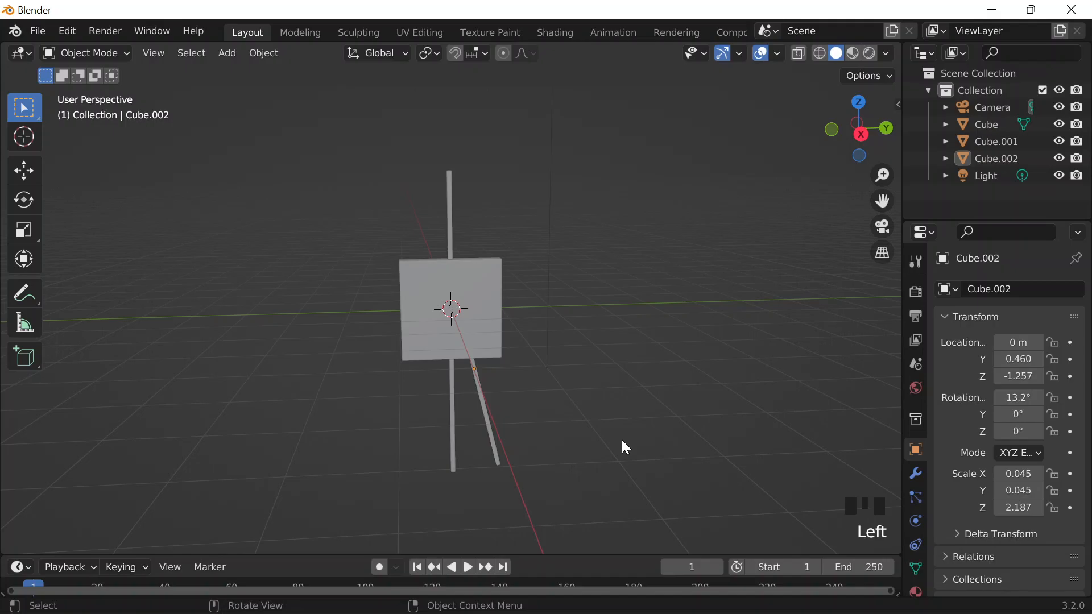
Lower the tilted leg to a Z location of about -1.409 m
{"action": "left_click", "coordinate": [501, 443]}
{"action": "key", "text": "g"}
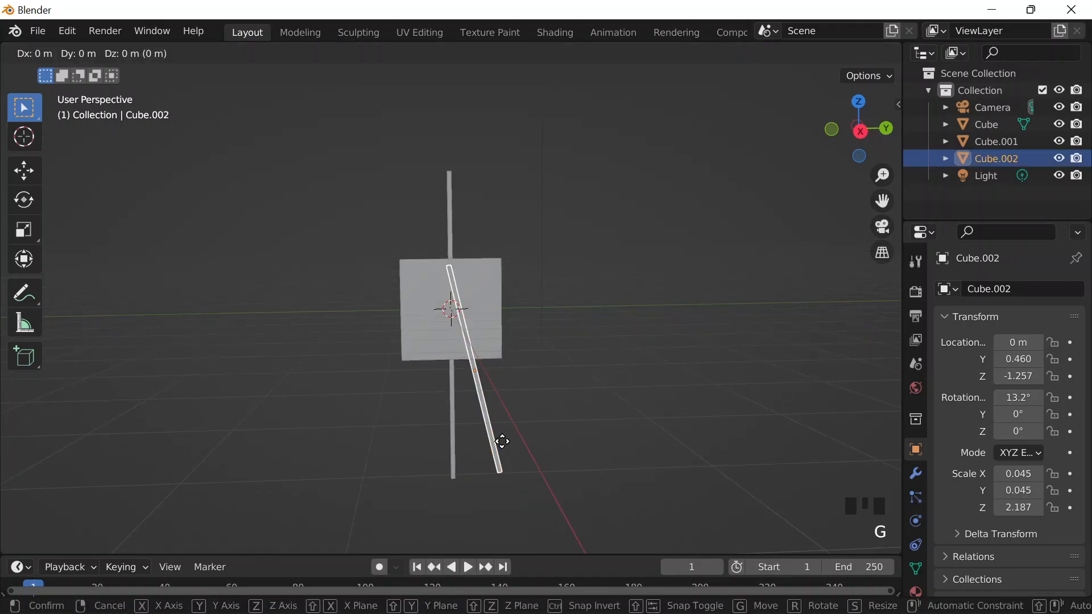
{"action": "key", "text": "z"}
{"action": "left_click", "coordinate": [503, 449]}
{"action": "left_click", "coordinate": [541, 416]}
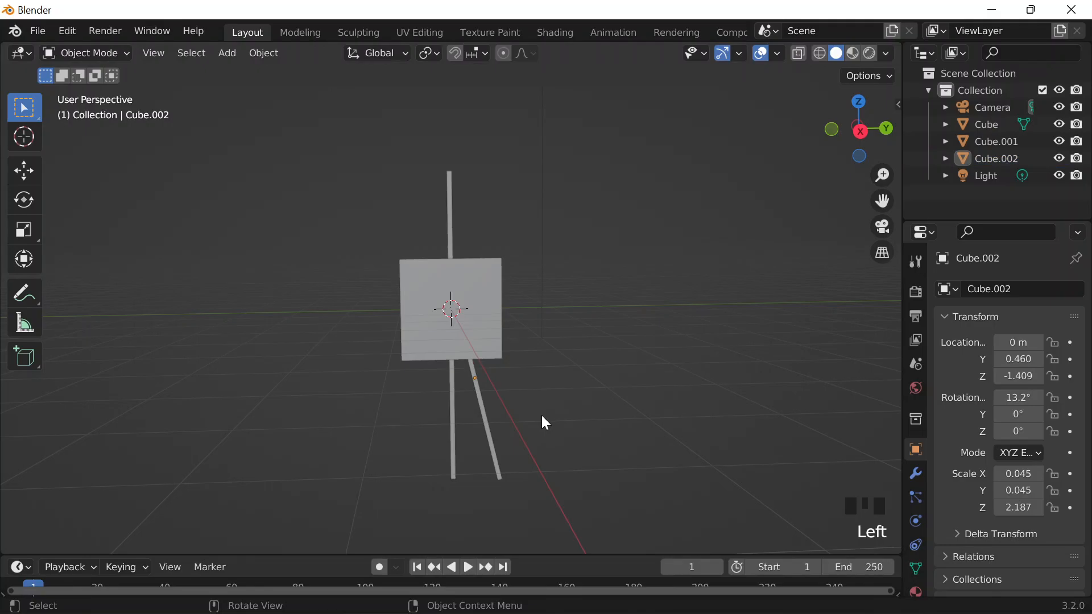
Duplicate the tilted leg in place and set the copy's X rotation to -13.1°
{"action": "left_click", "coordinate": [481, 400], "text": "shift"}
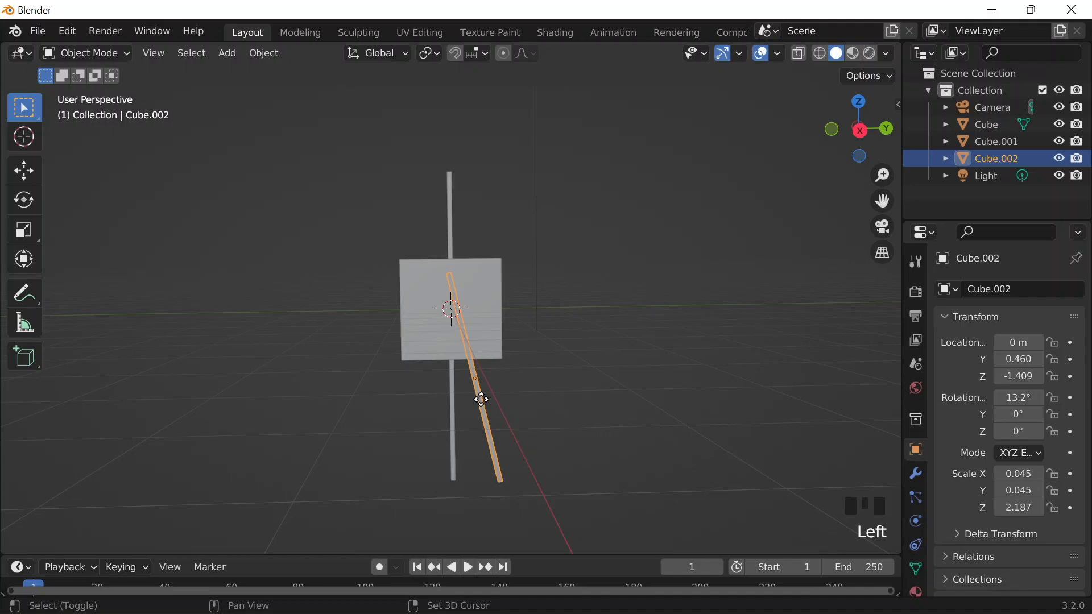
{"action": "key", "text": "shift+d"}
{"action": "key", "text": "Escape"}
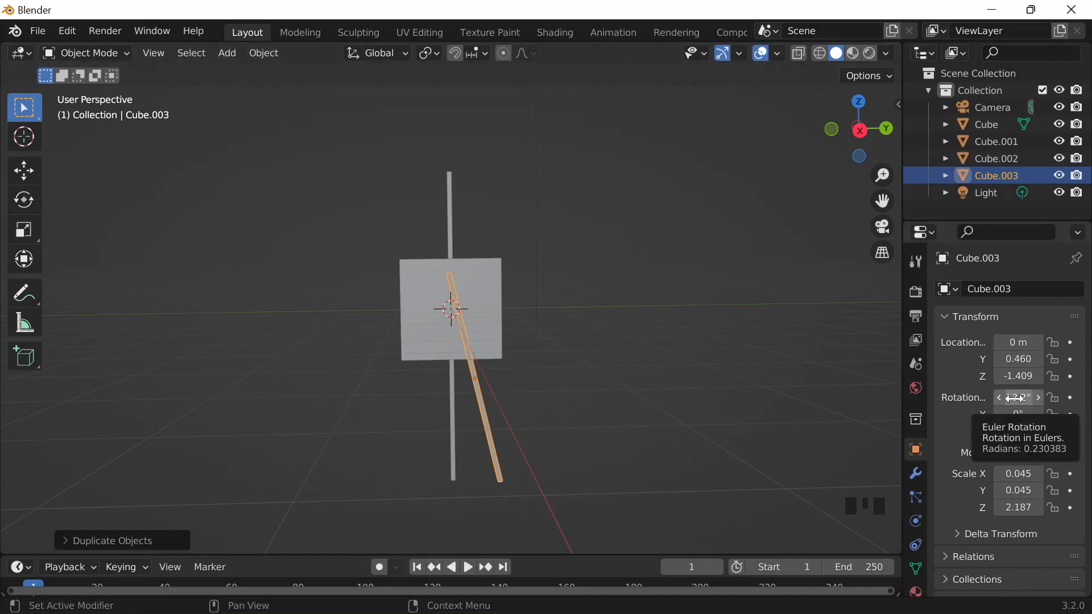
{"action": "left_click", "coordinate": [1016, 398]}
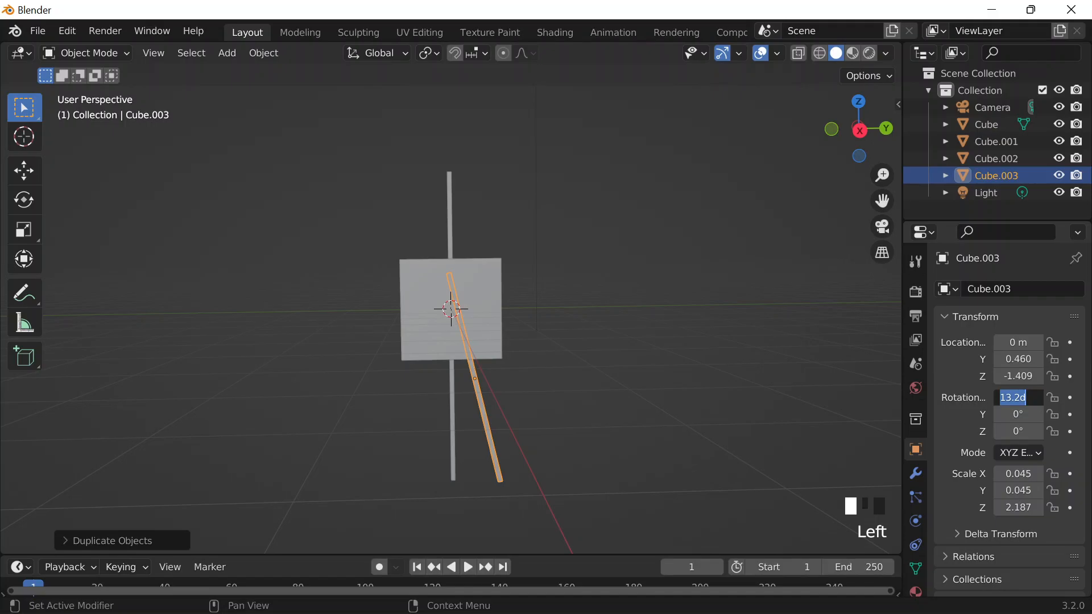
{"action": "double_click", "coordinate": [1016, 398]}
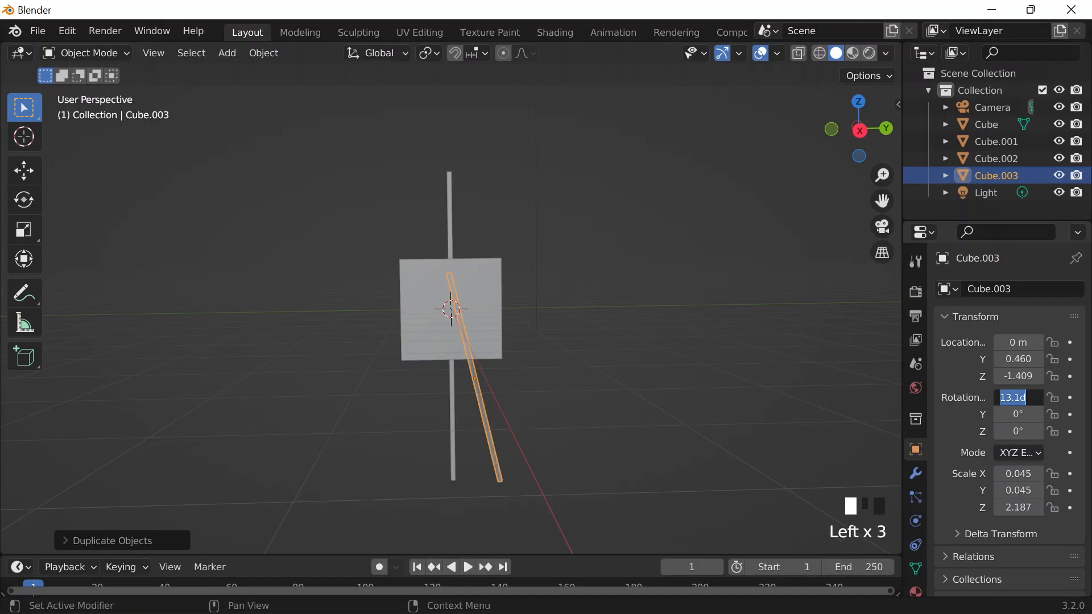
{"action": "left_click", "coordinate": [1000, 398]}
{"action": "type", "text": "-"}
{"action": "key", "text": "Return"}
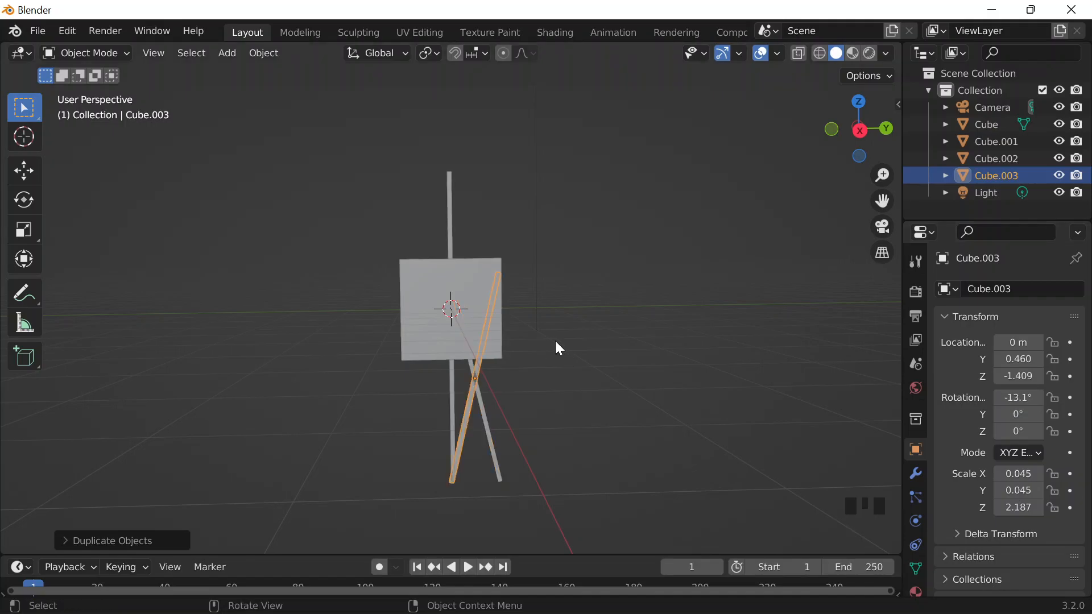
Move the duplicated leg along Y to about -0.4 m, on the opposite side of the vertical pole from the first leg
{"action": "left_click", "coordinate": [494, 385]}
{"action": "double_click", "coordinate": [475, 374]}
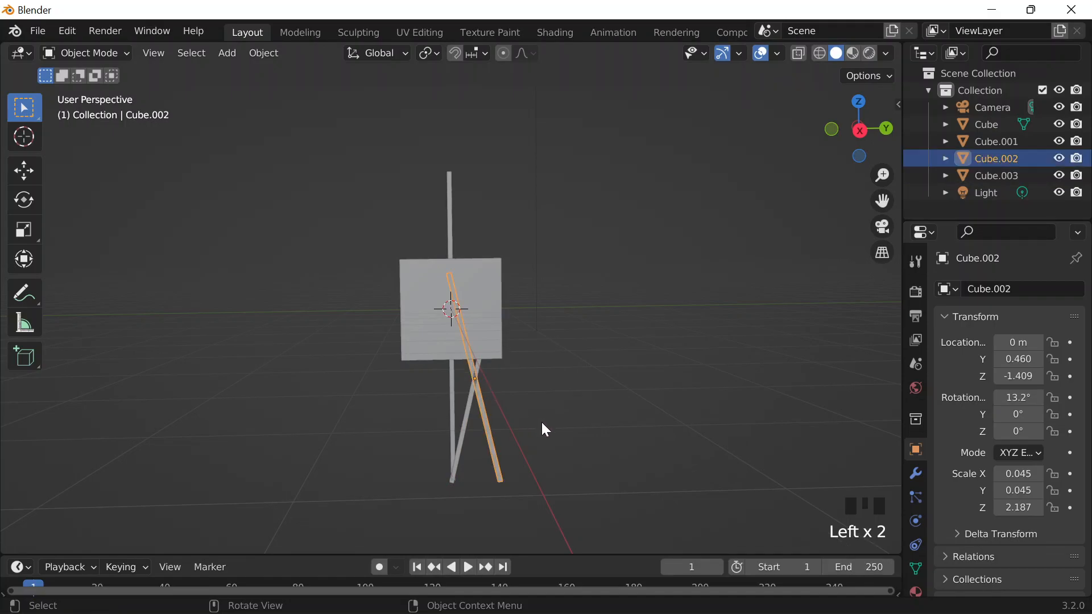
{"action": "left_click", "coordinate": [470, 401]}
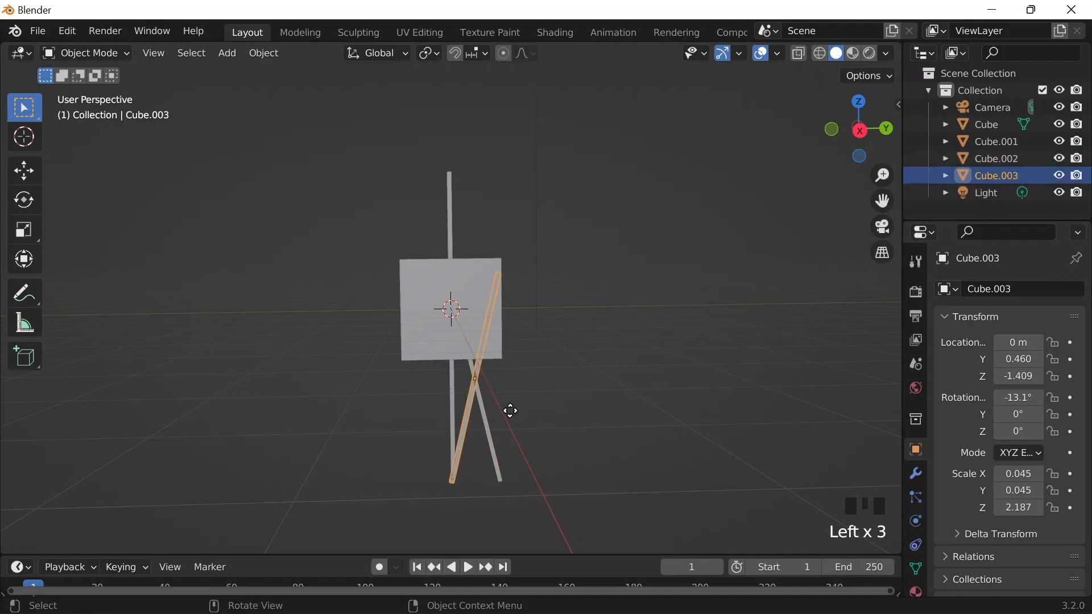
{"action": "key", "text": "g"}
{"action": "key", "text": "y"}
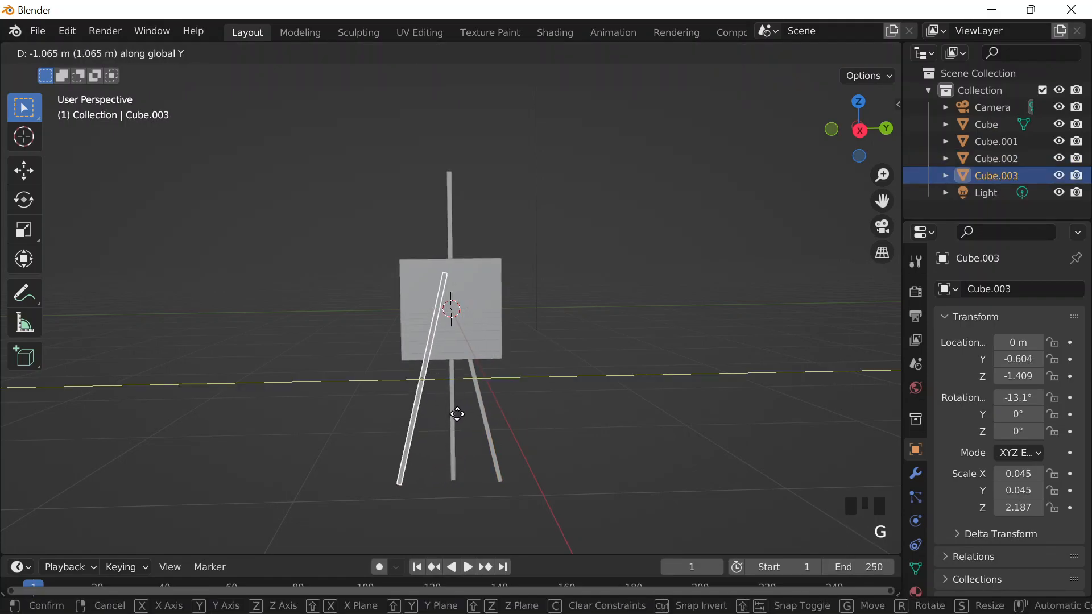
{"action": "left_click", "coordinate": [456, 412]}
{"action": "left_click", "coordinate": [627, 350]}
{"action": "left_click", "coordinate": [423, 382]}
{"action": "key", "text": "g"}
{"action": "key", "text": "y"}
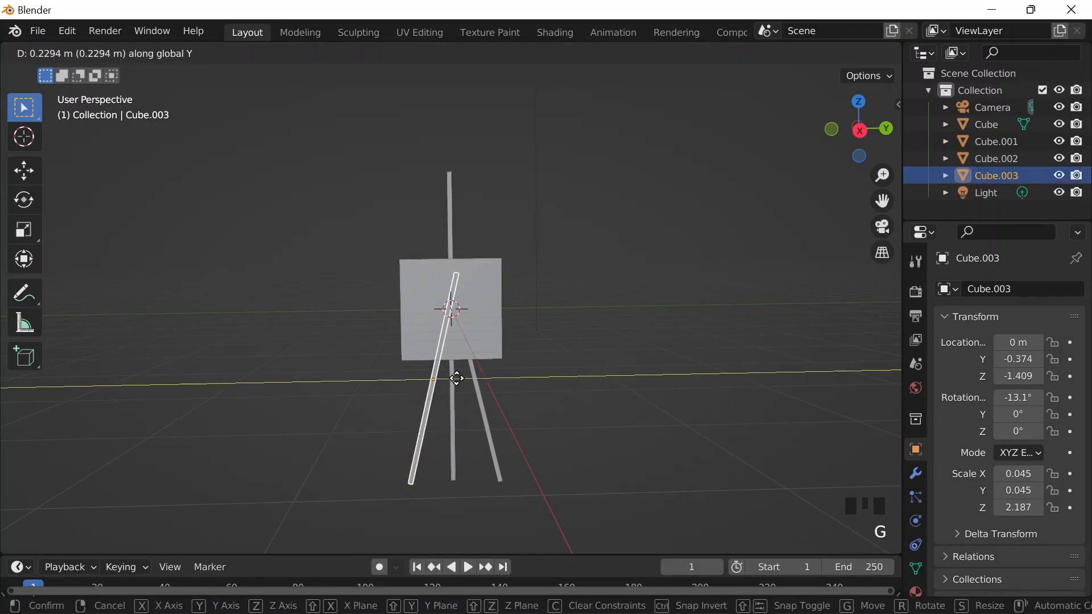
{"action": "left_click", "coordinate": [452, 381]}
{"action": "left_click", "coordinate": [571, 360]}
Try tilting the vertical pole to about 12.3° around Y, and undo the rotation
{"action": "middle_click_drag", "start_coordinate": [571, 360], "coordinate": [603, 271]}
{"action": "middle_click_drag", "start_coordinate": [607, 275], "coordinate": [604, 405]}
{"action": "left_click", "coordinate": [458, 403]}
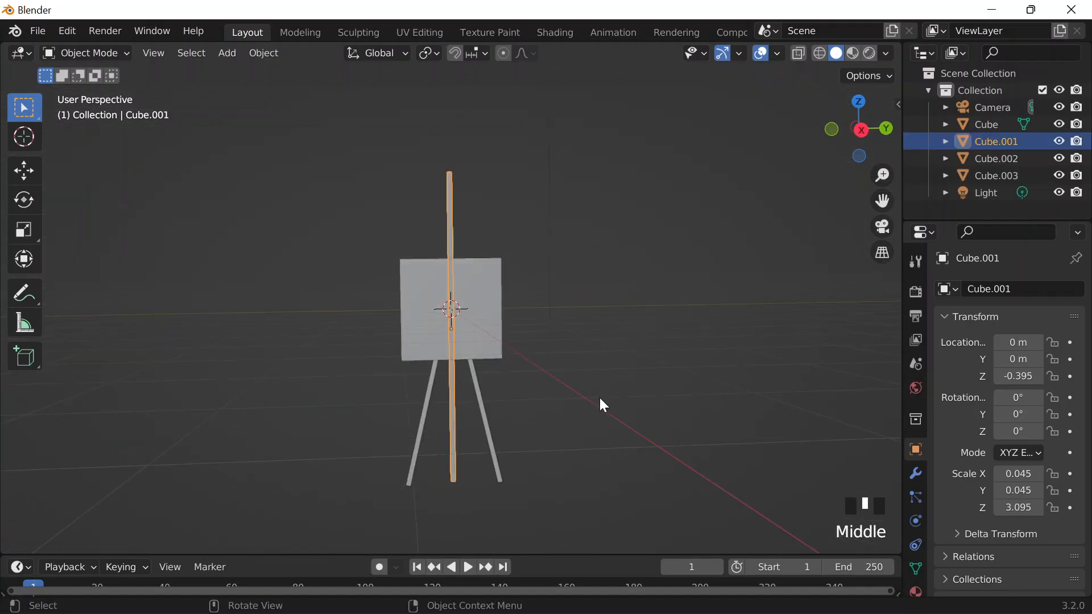
{"action": "middle_click_drag", "start_coordinate": [470, 434], "coordinate": [743, 429]}
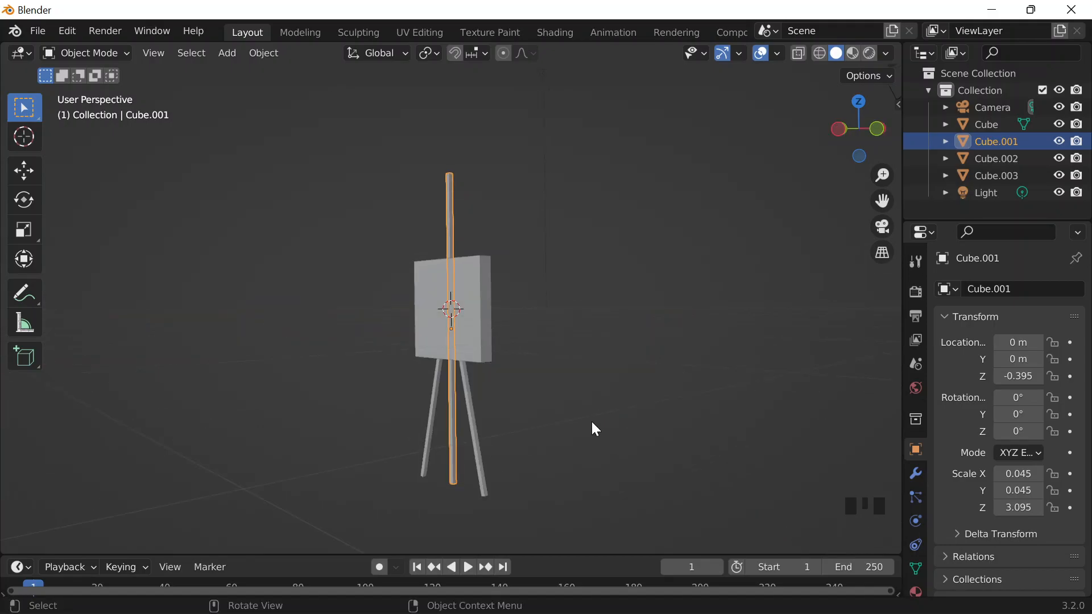
{"action": "scroll", "coordinate": [555, 405], "scroll_direction": "down", "scroll_amount": 1}
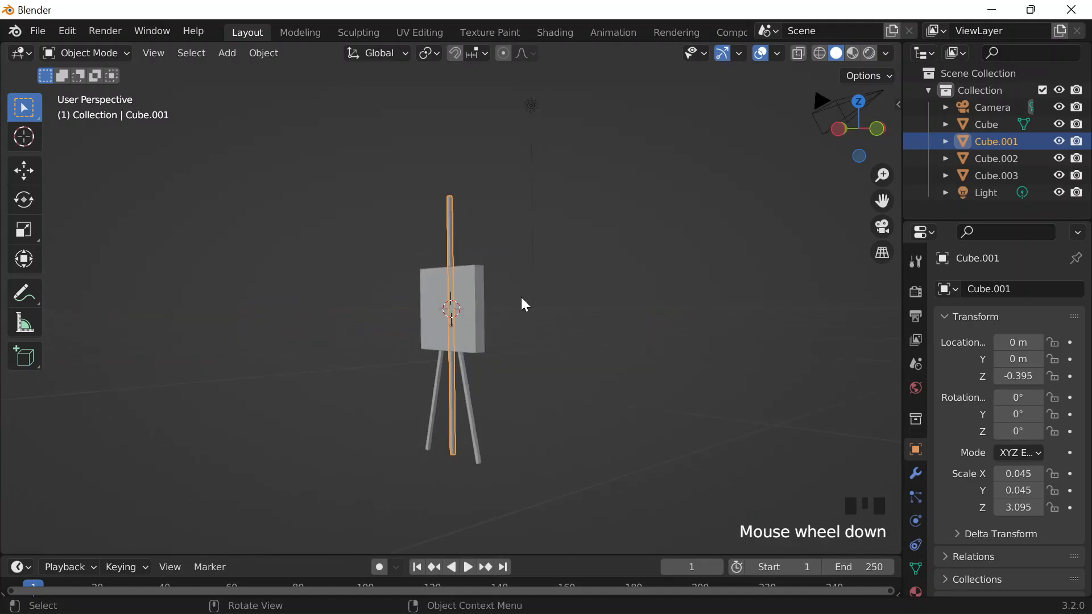
{"action": "left_click_drag", "start_coordinate": [538, 338], "coordinate": [1047, 414]}
{"action": "middle_click_drag", "start_coordinate": [674, 364], "coordinate": [440, 388]}
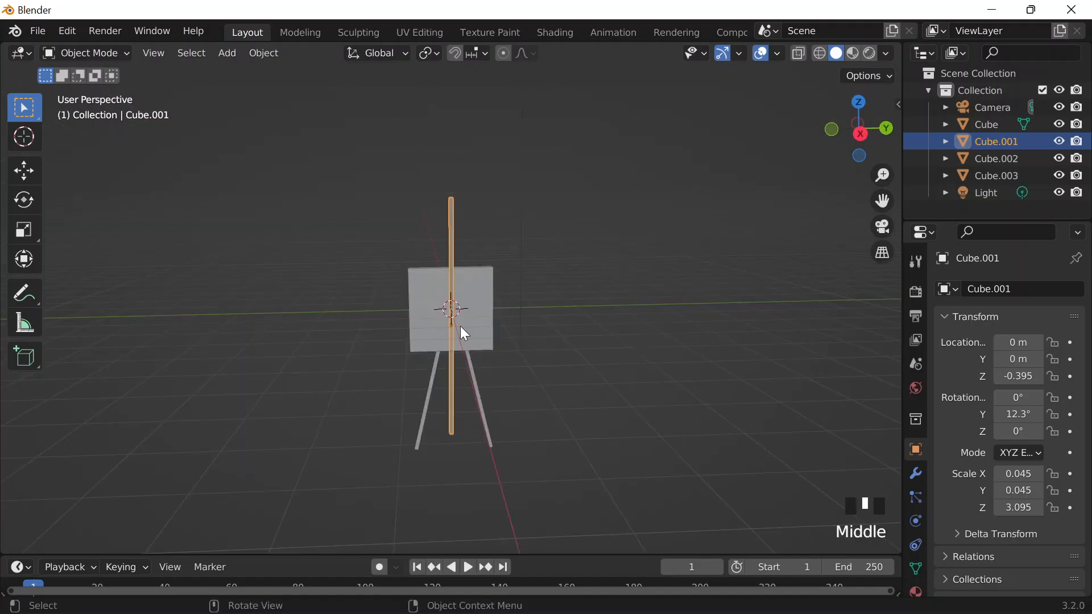
{"action": "middle_click_drag", "start_coordinate": [460, 326], "coordinate": [578, 335]}
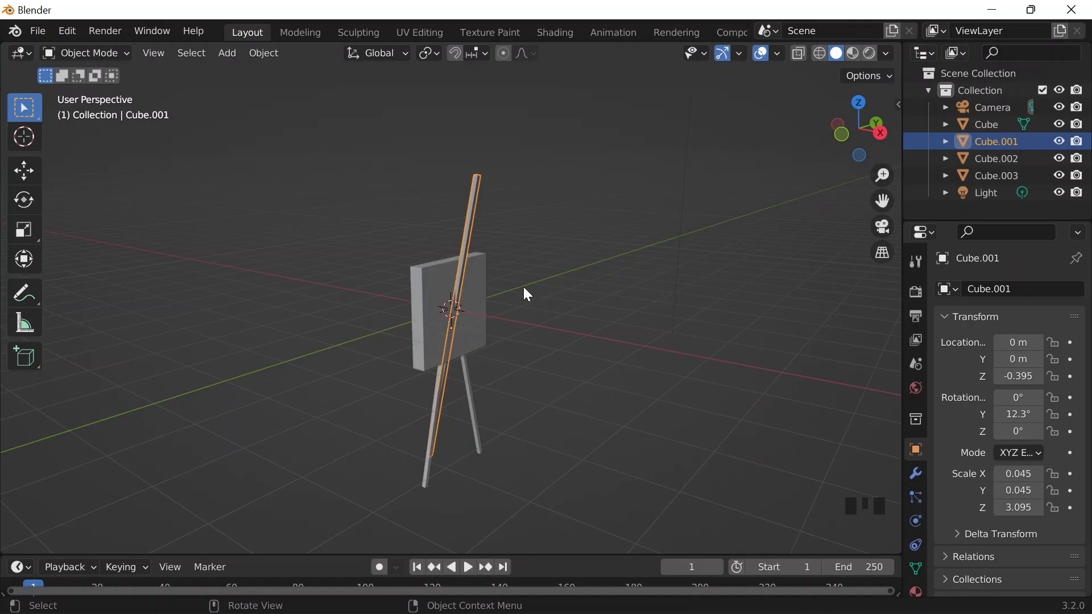
{"action": "key", "text": "ctrl+z"}
In Edit Mode, select the vertical pole's bottom face and raise it along Z until the pole ends behind the canvas
{"action": "middle_click_drag", "start_coordinate": [459, 331], "coordinate": [463, 410]}
{"action": "scroll", "coordinate": [454, 441], "scroll_direction": "down", "scroll_amount": 1}
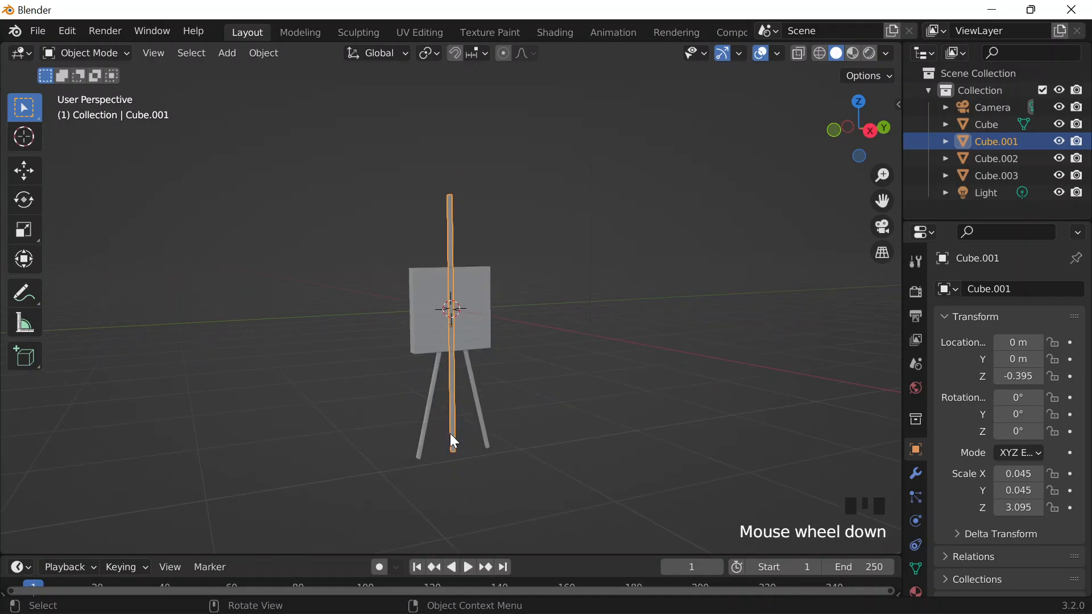
{"action": "key", "text": "Tab"}
{"action": "middle_click", "coordinate": [484, 430]}
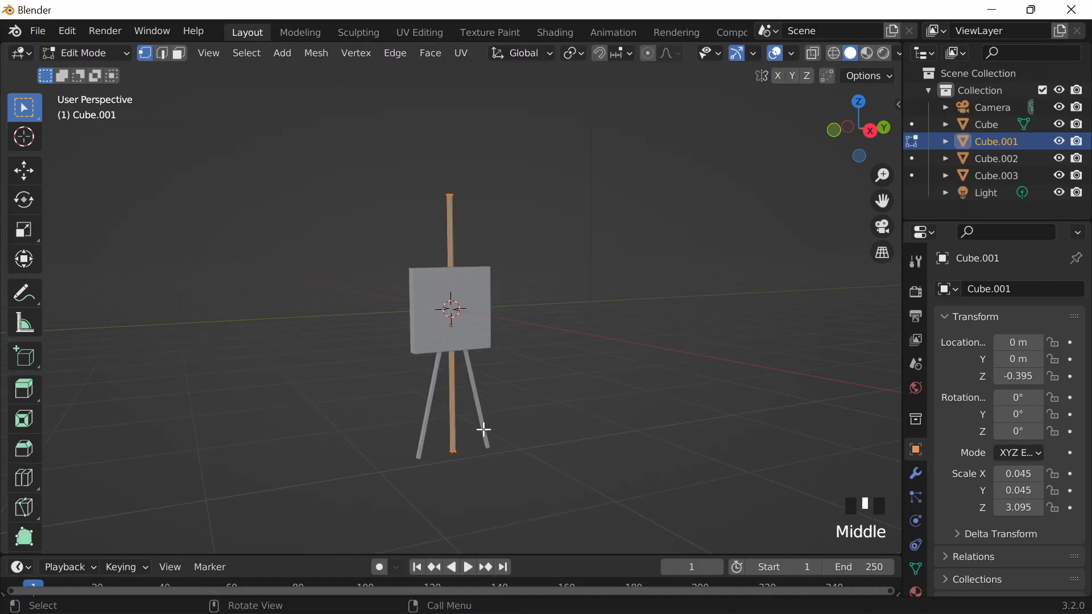
{"action": "middle_click_drag", "start_coordinate": [485, 430], "coordinate": [456, 444]}
{"action": "scroll", "coordinate": [456, 444], "scroll_direction": "up", "scroll_amount": 3}
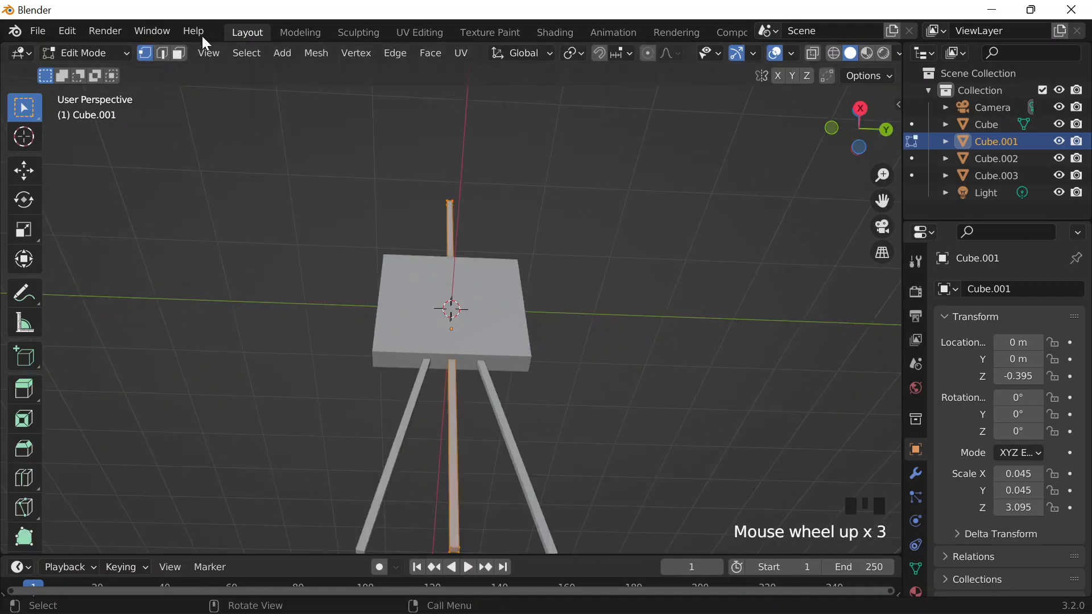
{"action": "left_click", "coordinate": [178, 53]}
{"action": "scroll", "coordinate": [553, 328], "scroll_direction": "up", "scroll_amount": 3, "text": "shift"}
{"action": "left_click", "coordinate": [455, 340]}
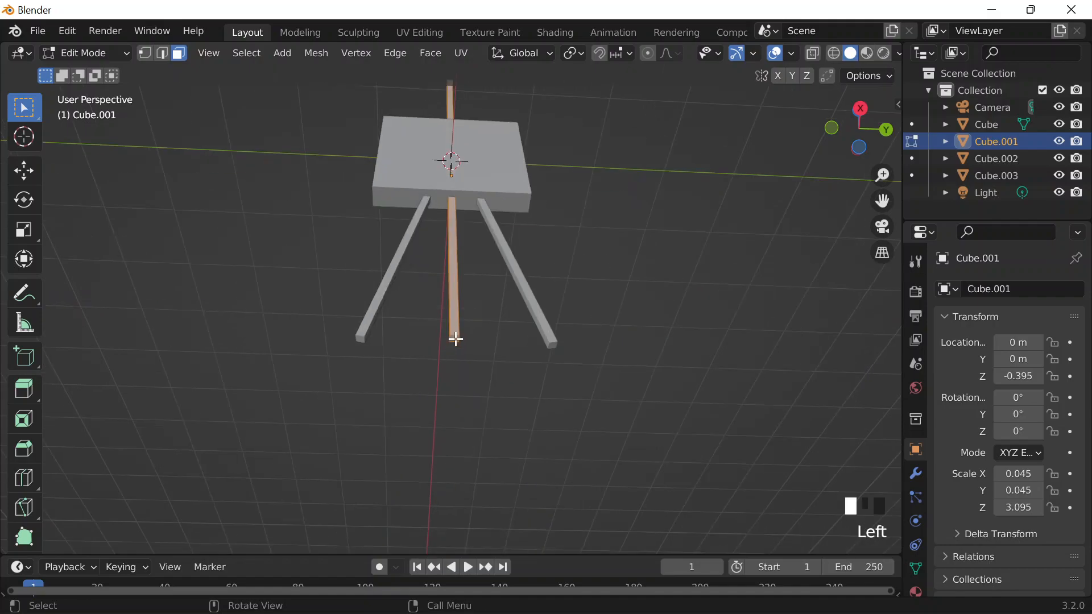
{"action": "left_click", "coordinate": [456, 343]}
{"action": "middle_click_drag", "start_coordinate": [469, 362], "coordinate": [558, 302]}
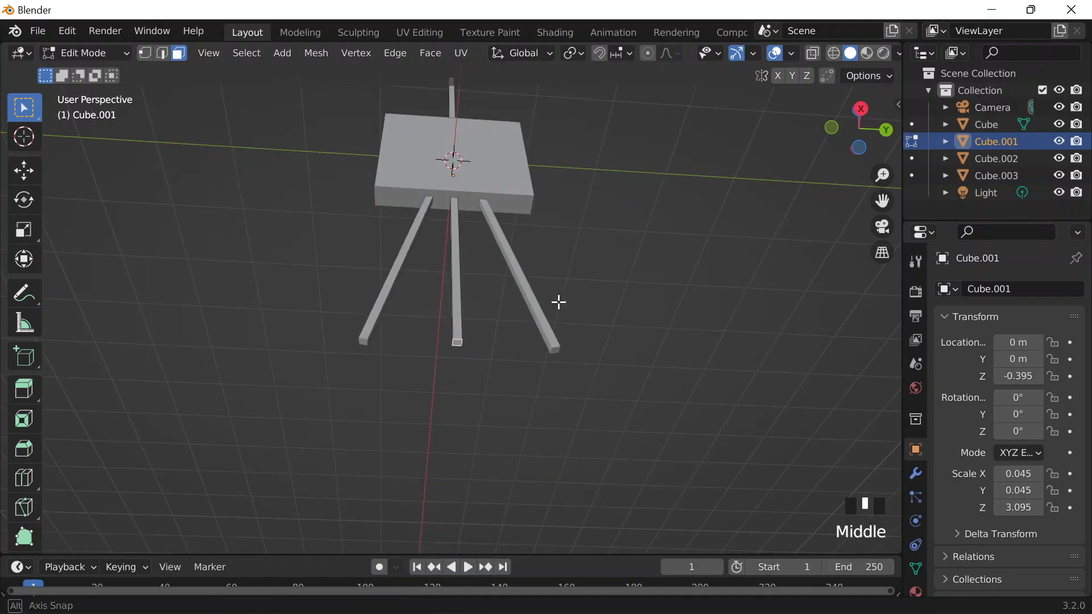
{"action": "scroll", "coordinate": [558, 347], "scroll_direction": "down", "scroll_amount": 1}
{"action": "key", "text": "g"}
{"action": "key", "text": "z"}
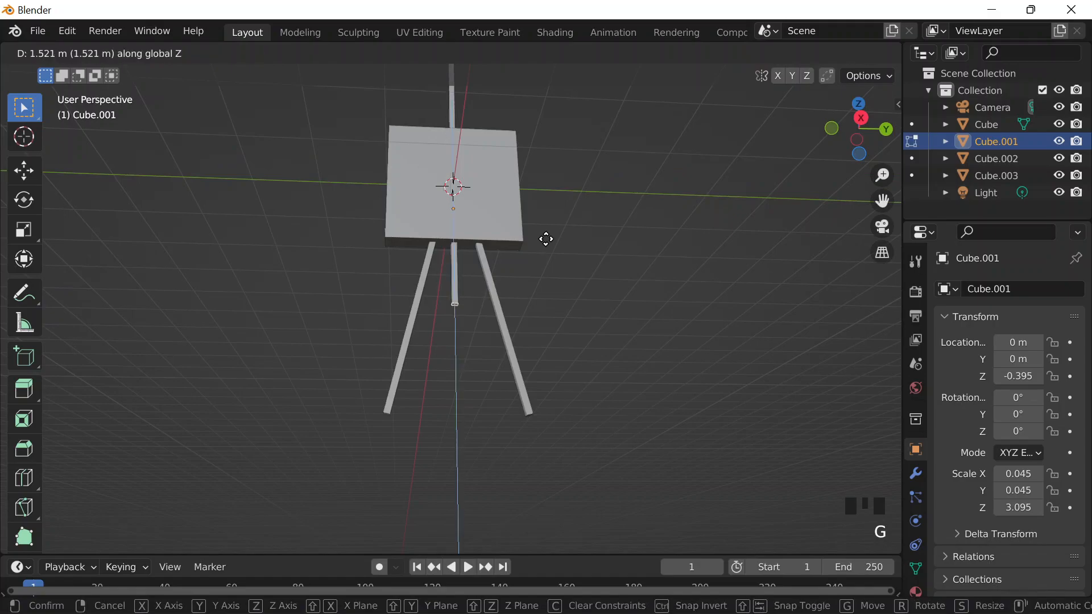
{"action": "left_click", "coordinate": [548, 177]}
{"action": "middle_click_drag", "start_coordinate": [548, 177], "coordinate": [558, 258]}
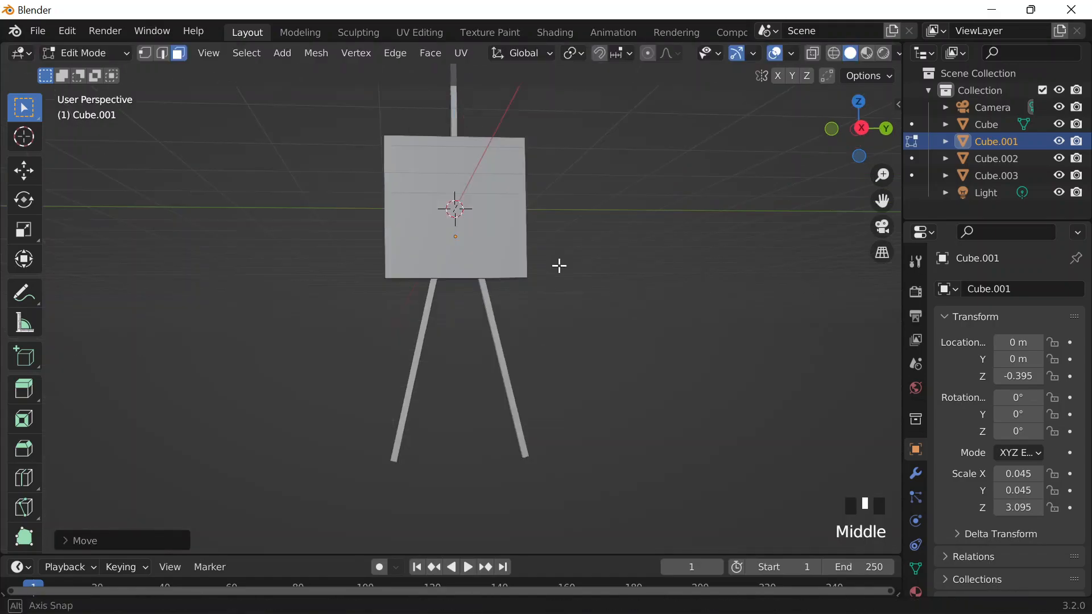
{"action": "scroll", "coordinate": [558, 261], "scroll_direction": "down", "scroll_amount": 2}
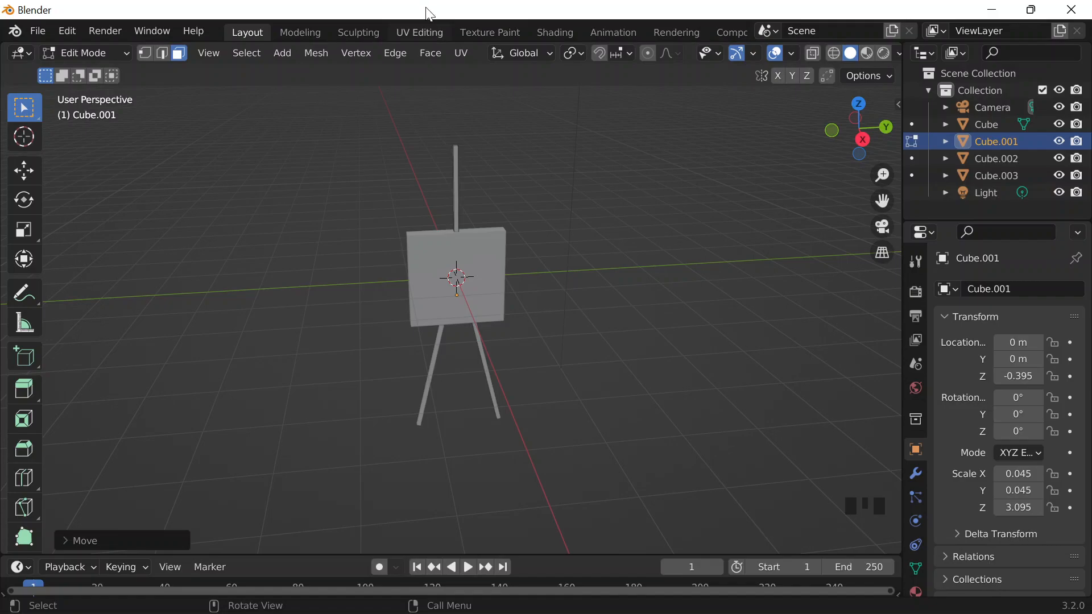
{"action": "middle_click_drag", "start_coordinate": [368, 307], "coordinate": [432, 296]}
{"action": "scroll", "coordinate": [515, 244], "scroll_direction": "down", "scroll_amount": 1}
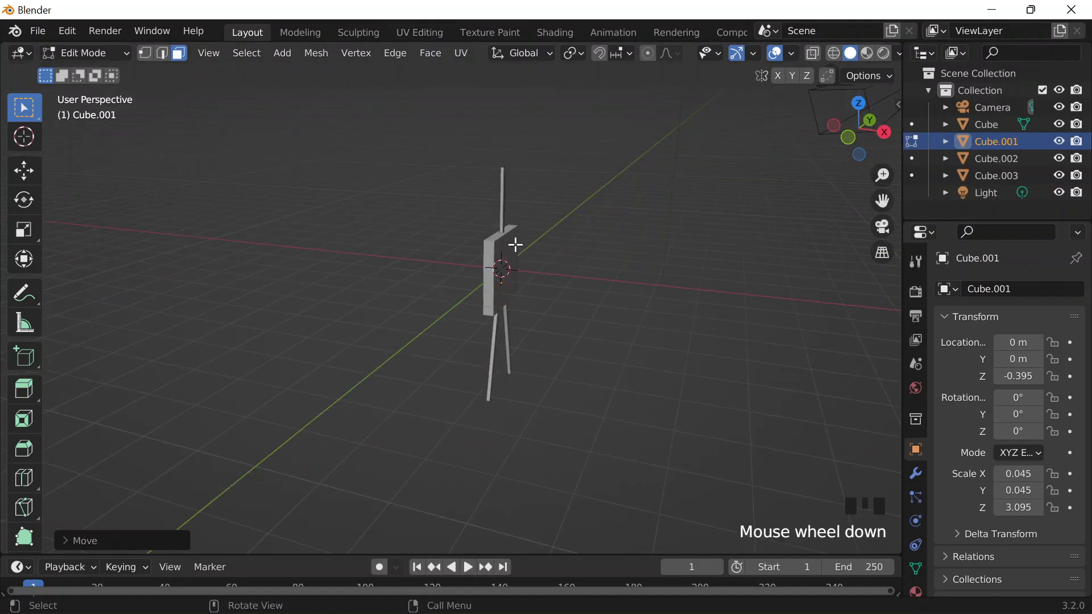
{"action": "key", "text": "Tab"}
Duplicate the shortened vertical pole and lower the copy along Z to about -2.98 m
{"action": "key", "text": "shift+d"}
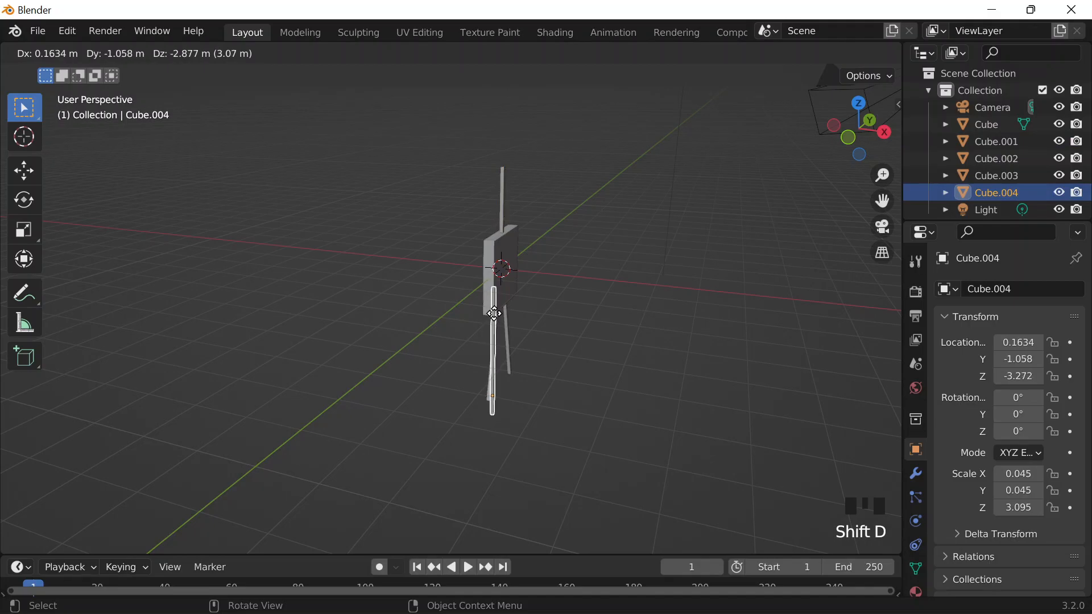
{"action": "key", "text": "z"}
{"action": "left_click", "coordinate": [501, 313]}
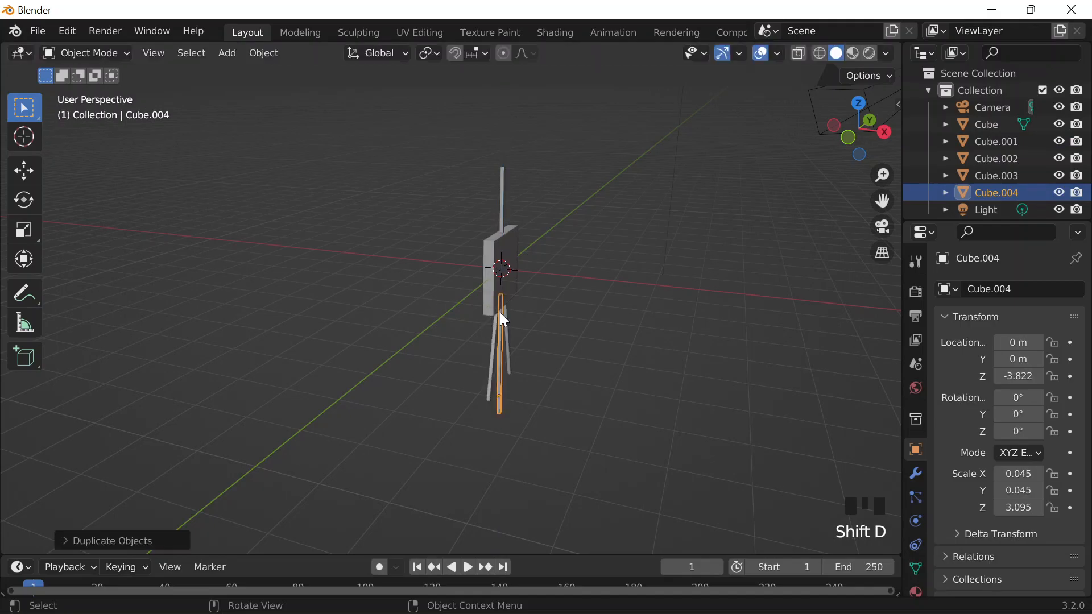
{"action": "middle_click_drag", "start_coordinate": [600, 339], "coordinate": [456, 295]}
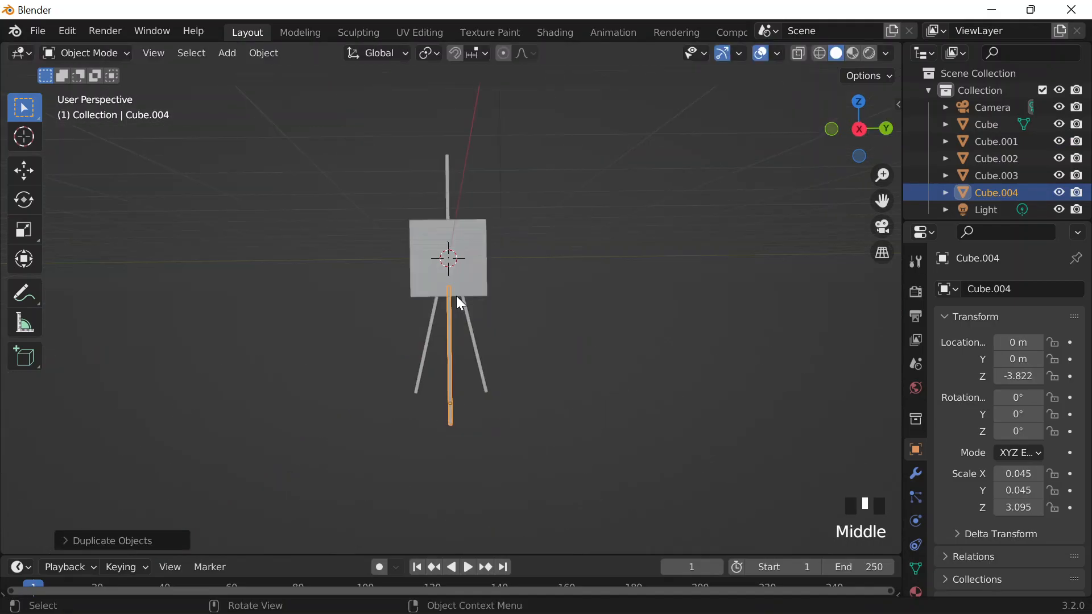
{"action": "key", "text": "g"}
{"action": "key", "text": "z"}
{"action": "left_click", "coordinate": [460, 267]}
Tilt the duplicated pole to about 8.7° around Y and move it along X to about -0.496 m
{"action": "middle_click_drag", "start_coordinate": [598, 367], "coordinate": [998, 458]}
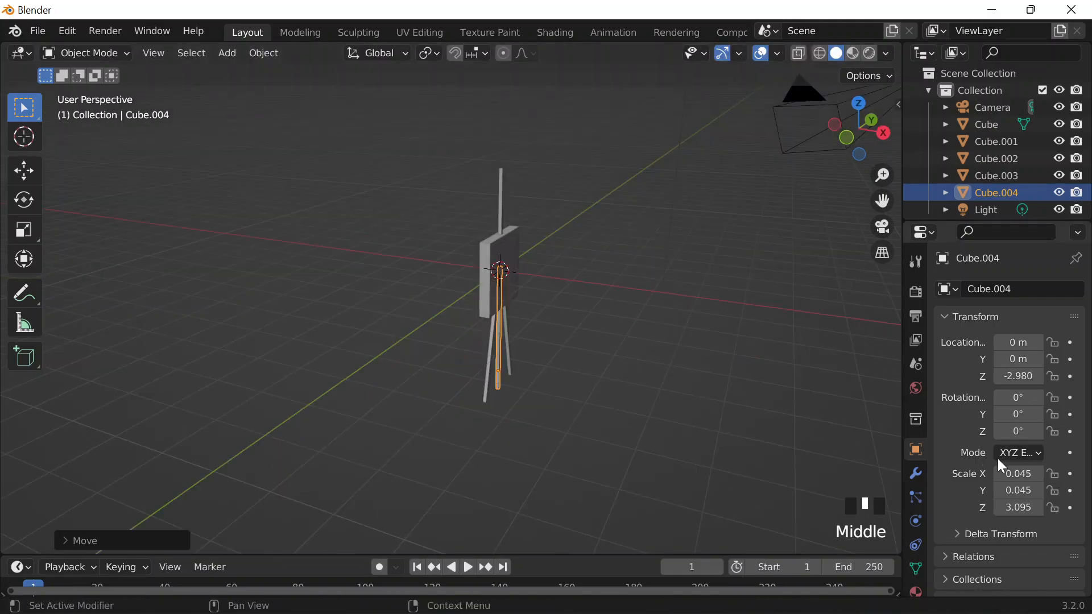
{"action": "left_click_drag", "start_coordinate": [1019, 414], "coordinate": [1009, 415]}
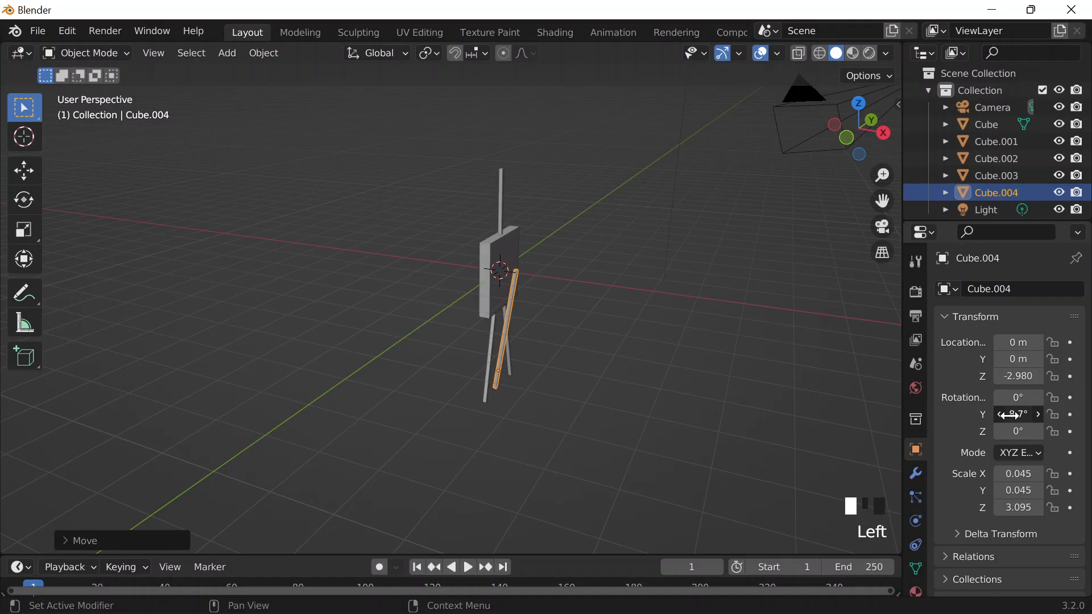
{"action": "middle_click_drag", "start_coordinate": [626, 398], "coordinate": [500, 395]}
{"action": "key", "text": "g"}
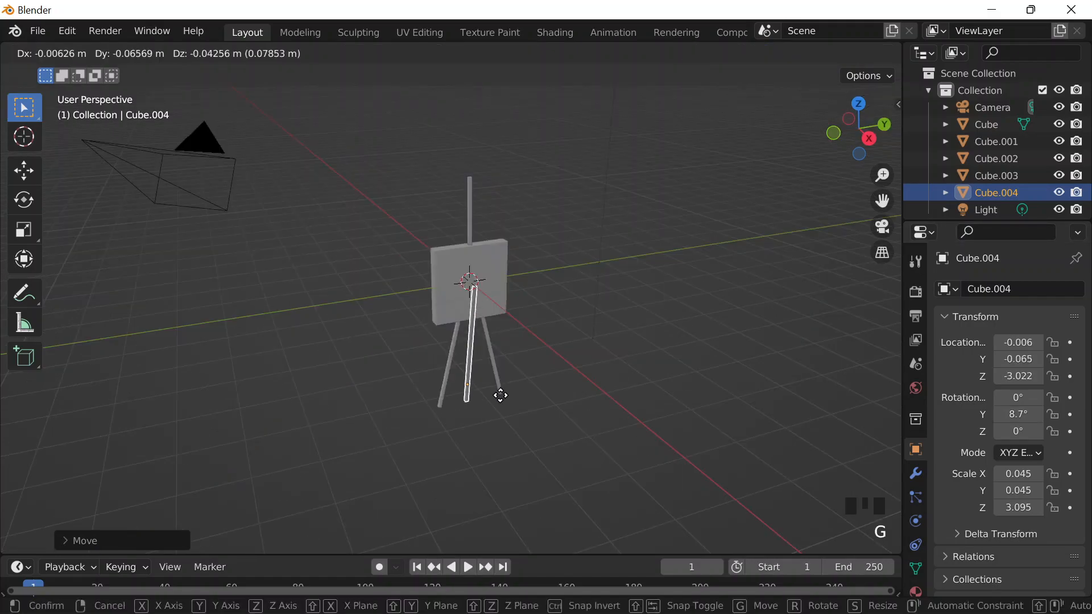
{"action": "key", "text": "y"}
{"action": "key", "text": "x"}
{"action": "left_click", "coordinate": [595, 363]}
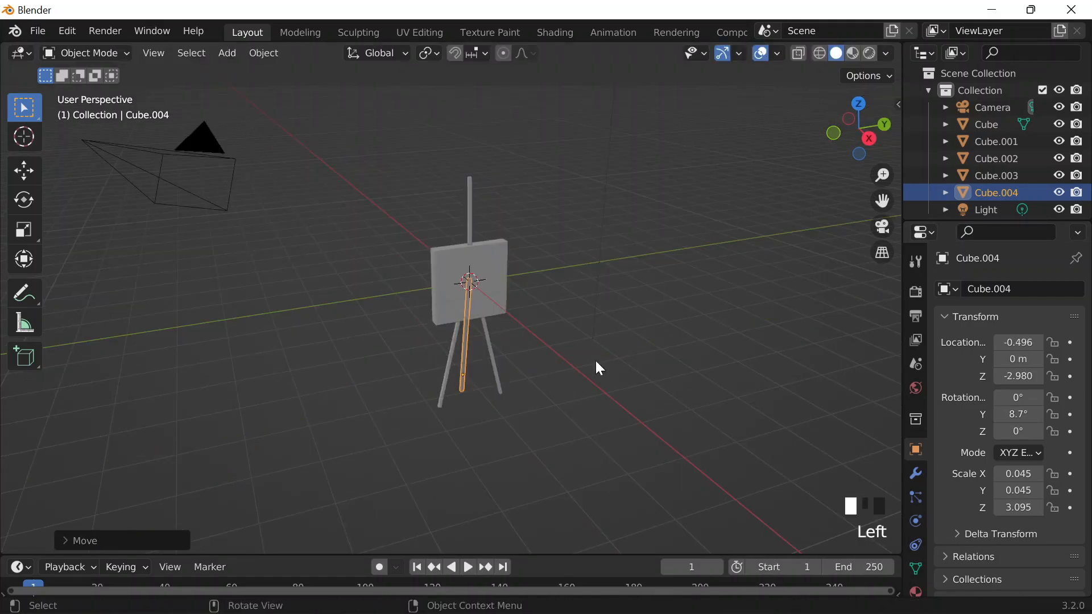
Duplicate the canvas and flatten the copy along Z to a scale of about 0.05
{"action": "left_click", "coordinate": [593, 368]}
{"action": "scroll", "coordinate": [595, 373], "scroll_direction": "up", "scroll_amount": 5}
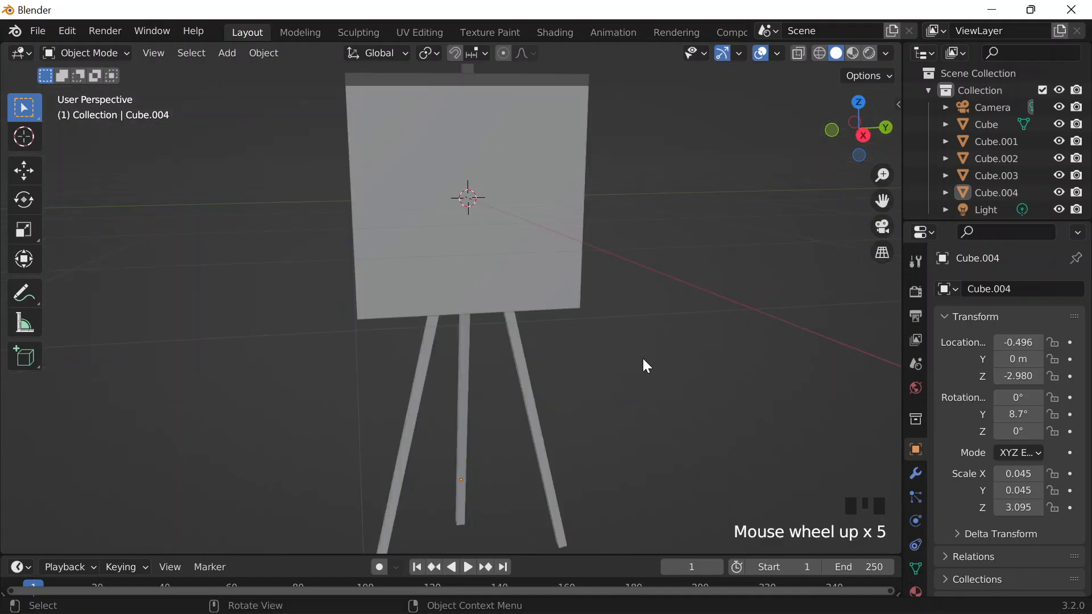
{"action": "middle_click_drag", "start_coordinate": [643, 360], "coordinate": [500, 375]}
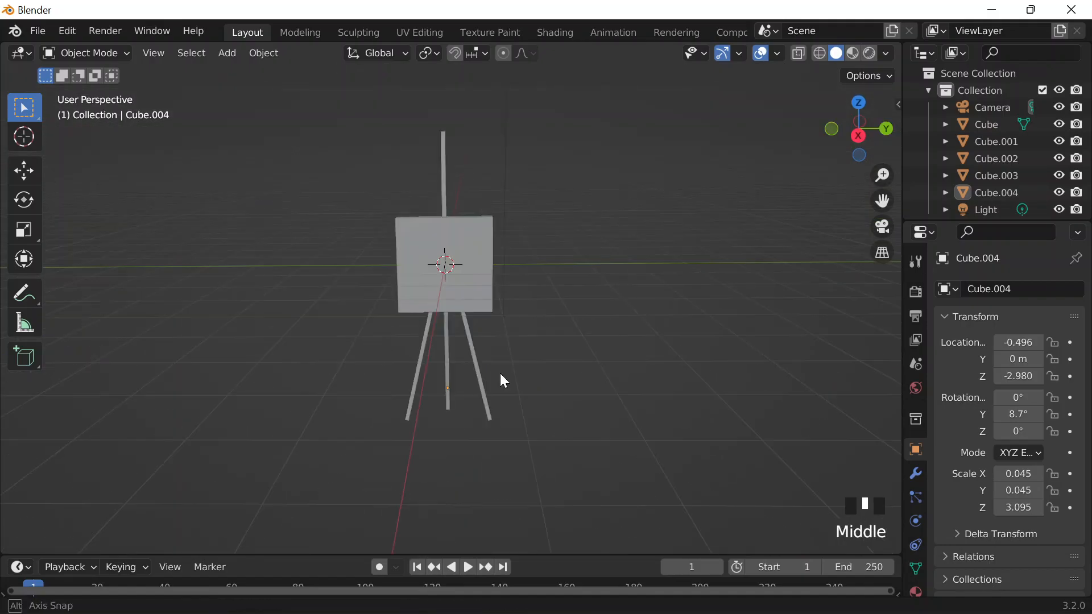
{"action": "scroll", "coordinate": [474, 365], "scroll_direction": "up", "scroll_amount": 2}
{"action": "left_click", "coordinate": [435, 180]}
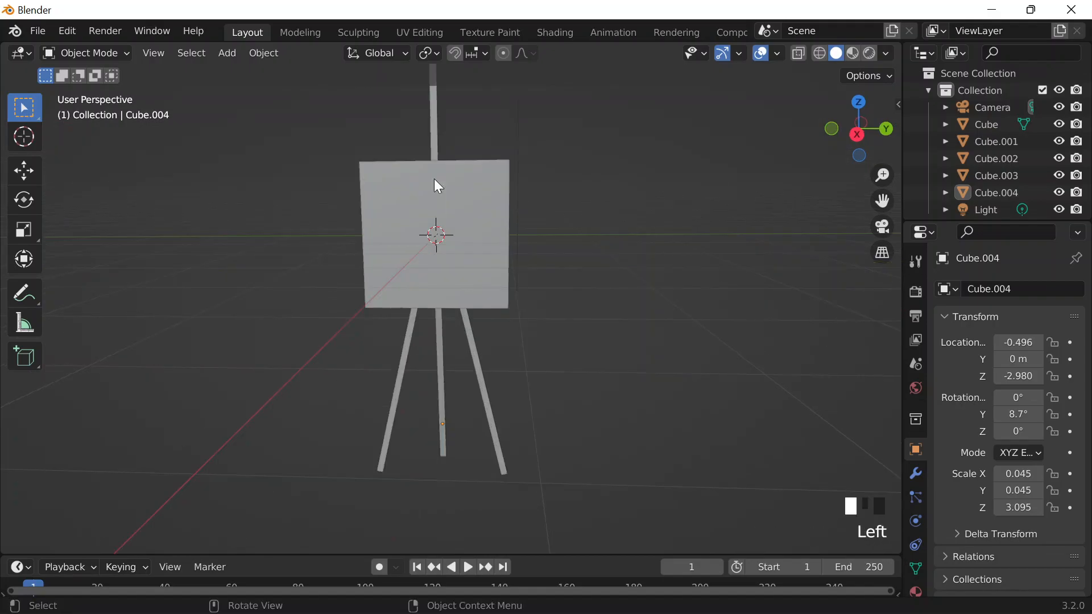
{"action": "left_click", "coordinate": [436, 181]}
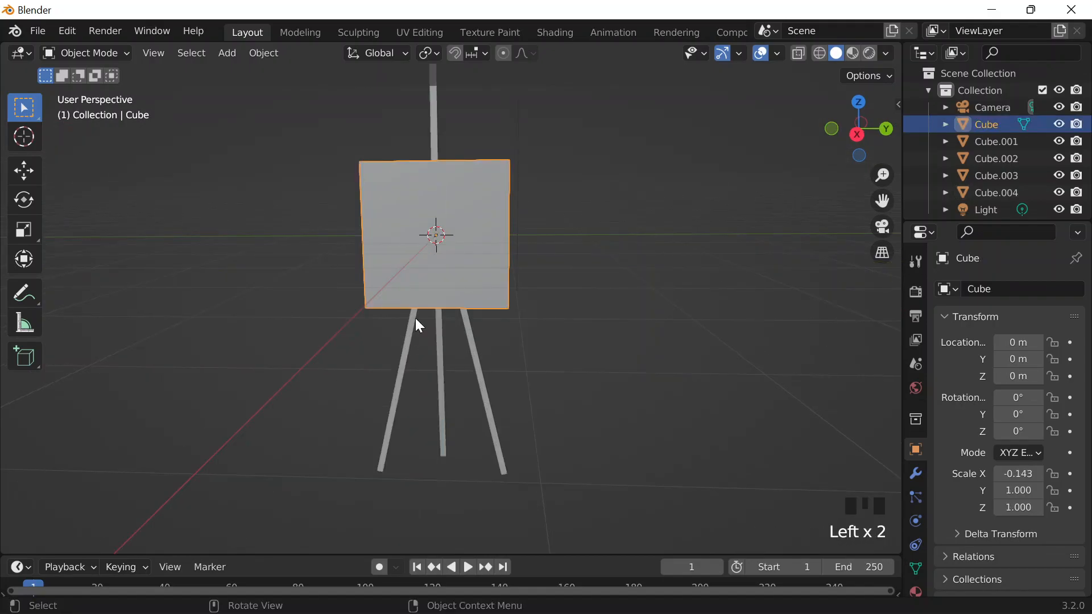
{"action": "key", "text": "shift+d"}
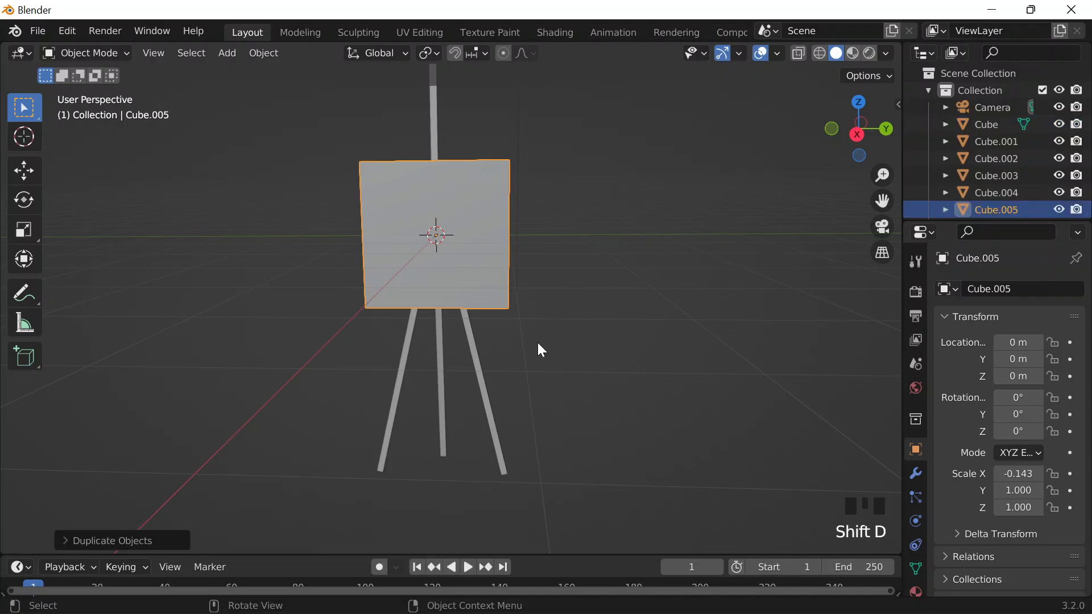
{"action": "key", "text": "s"}
{"action": "key", "text": "z"}
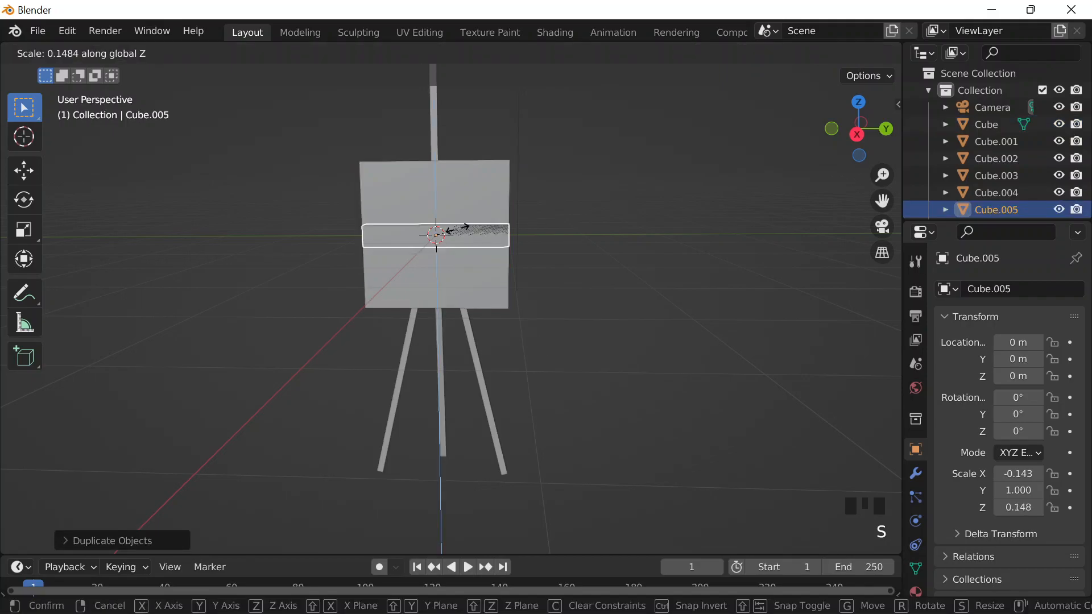
{"action": "left_click", "coordinate": [431, 235]}
Lower the flattened copy along Z to about -1.022 m, at the canvas's lower edge
{"action": "middle_click_drag", "start_coordinate": [643, 277], "coordinate": [499, 291]}
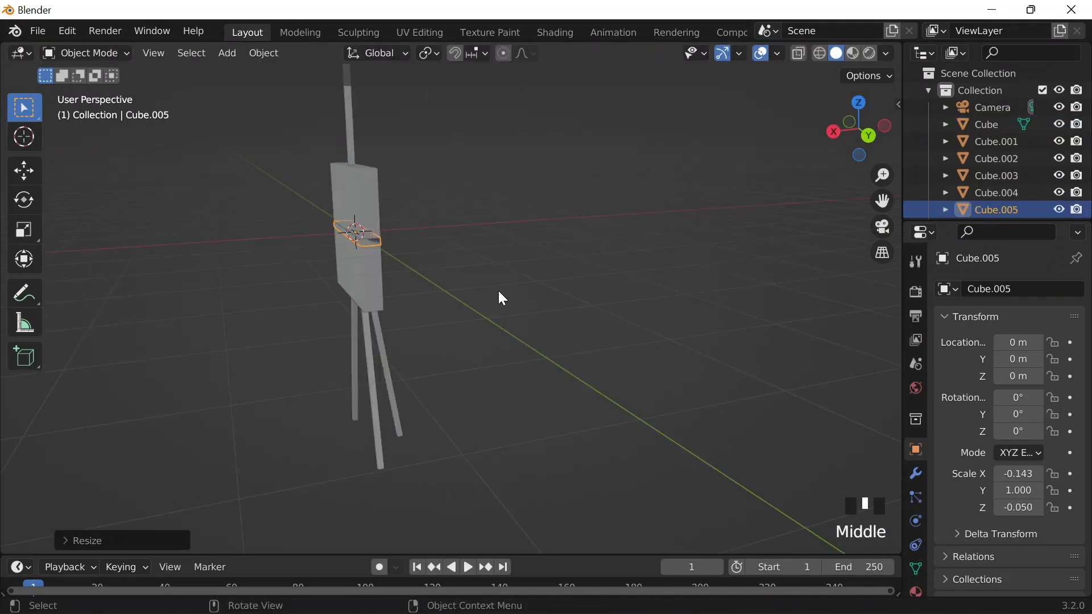
{"action": "key", "text": "g"}
{"action": "key", "text": "z"}
{"action": "left_click", "coordinate": [480, 356]}
Scale the ledge up uniformly by about 1.163 and shift it along Y to about 0.028 m
{"action": "middle_click_drag", "start_coordinate": [430, 360], "coordinate": [607, 376]}
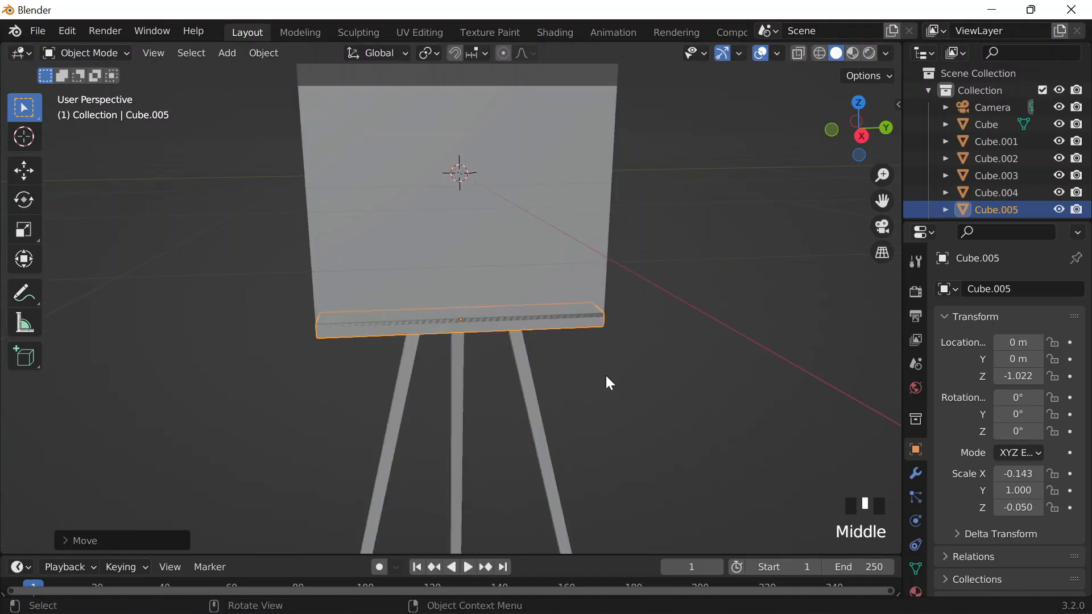
{"action": "key", "text": "s"}
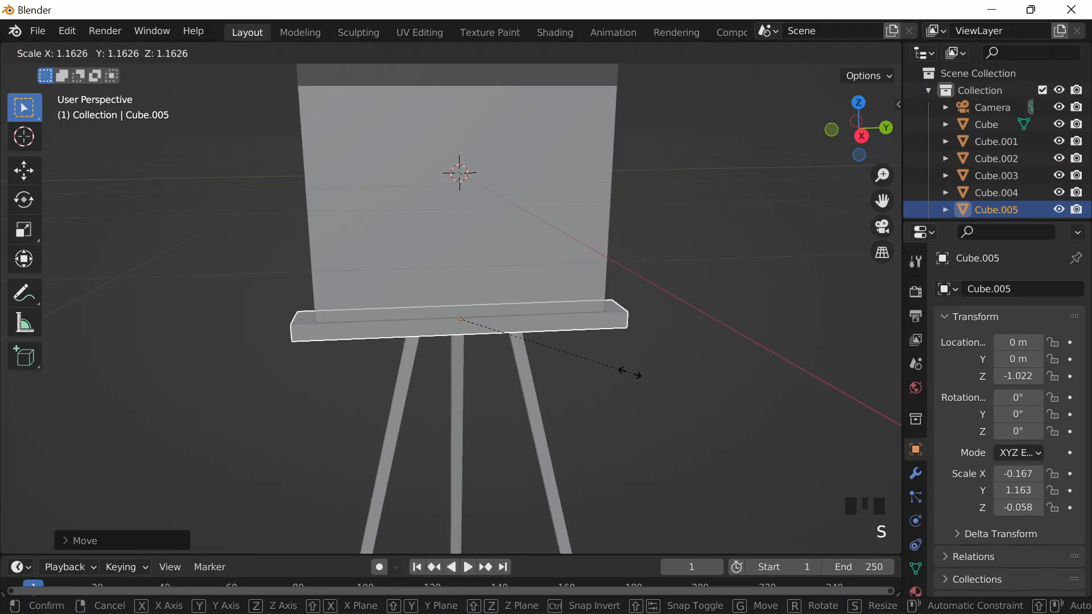
{"action": "left_click", "coordinate": [630, 374]}
{"action": "middle_click_drag", "start_coordinate": [674, 323], "coordinate": [664, 326]}
{"action": "key", "text": "f"}
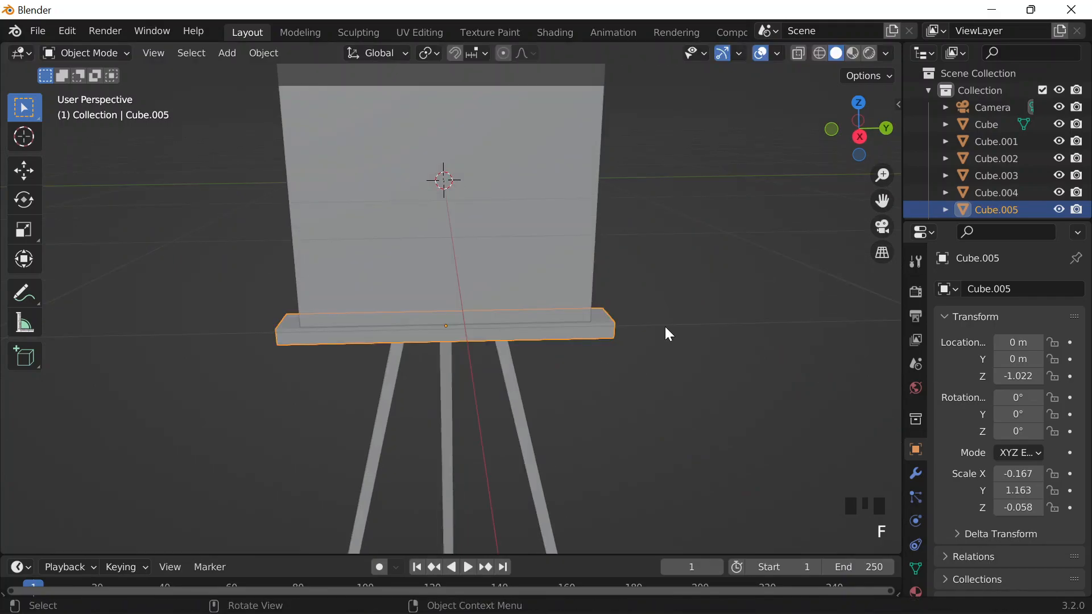
{"action": "key", "text": "g"}
{"action": "key", "text": "y"}
{"action": "left_click", "coordinate": [677, 289]}
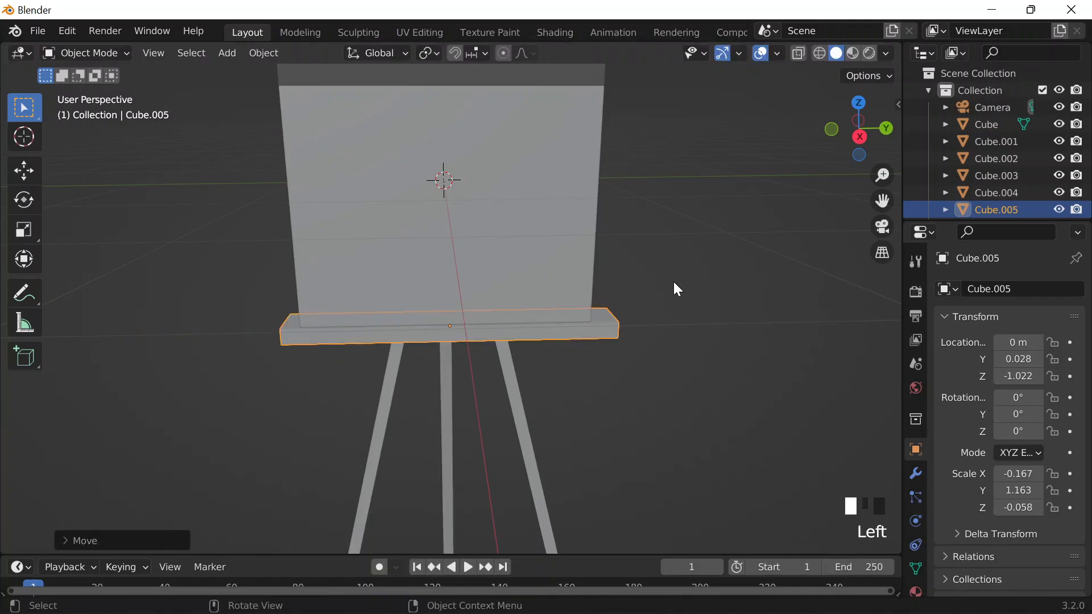
{"action": "left_click", "coordinate": [674, 282]}
Stretch the canvas along Y into a wide rectangle that extends past both ends of the ledge
{"action": "scroll", "coordinate": [674, 281], "scroll_direction": "down", "scroll_amount": 4}
{"action": "middle_click_drag", "start_coordinate": [674, 281], "coordinate": [545, 329]}
{"action": "scroll", "coordinate": [402, 432], "scroll_direction": "up", "scroll_amount": 4}
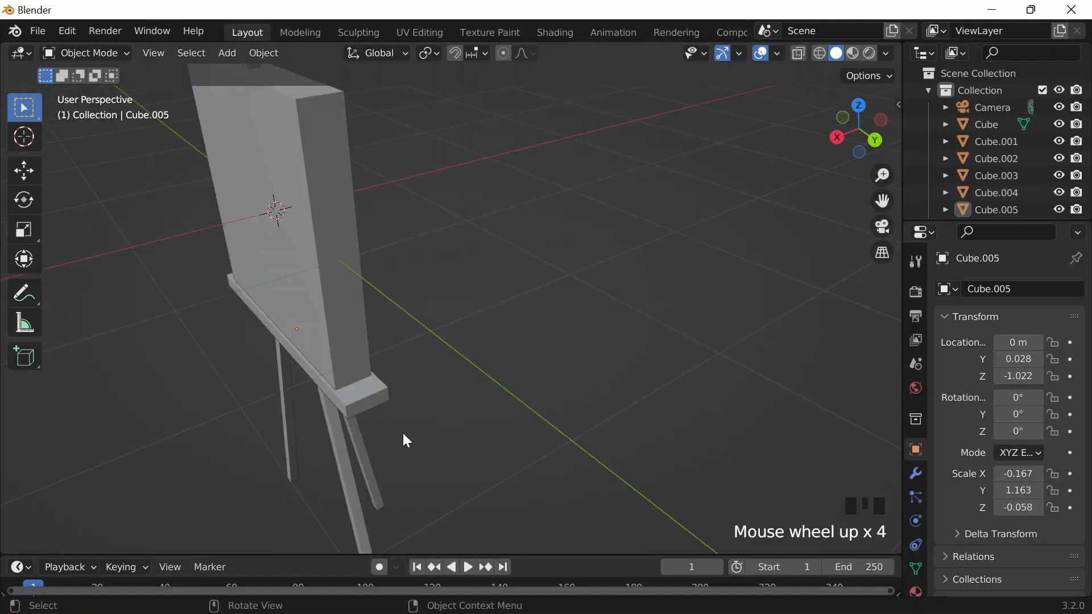
{"action": "middle_click_drag", "start_coordinate": [404, 435], "coordinate": [578, 339]}
{"action": "scroll", "coordinate": [460, 280], "scroll_direction": "down", "scroll_amount": 4}
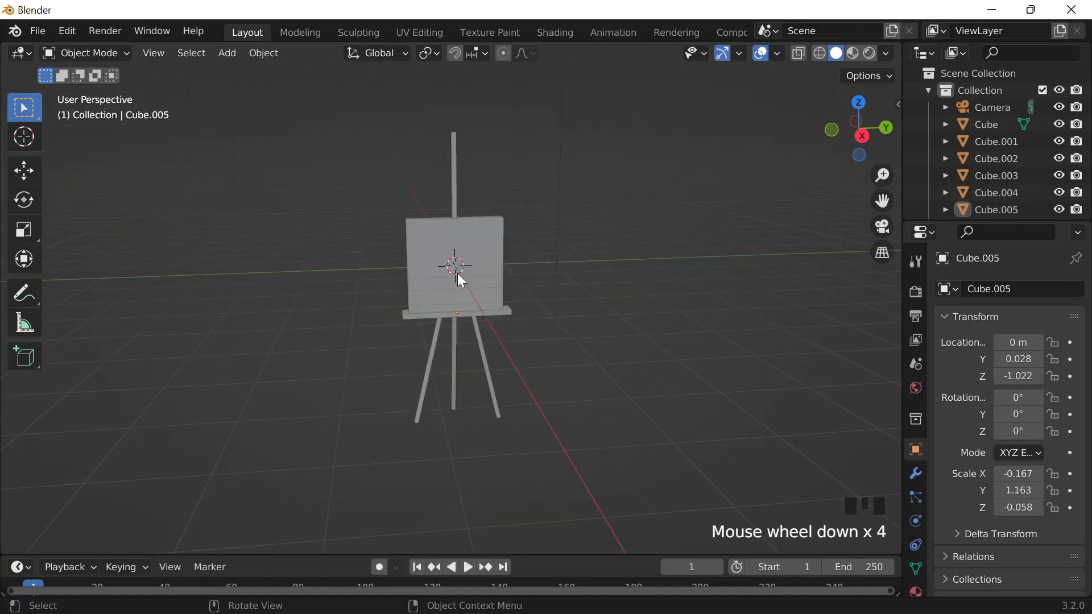
{"action": "double_click", "coordinate": [457, 188]}
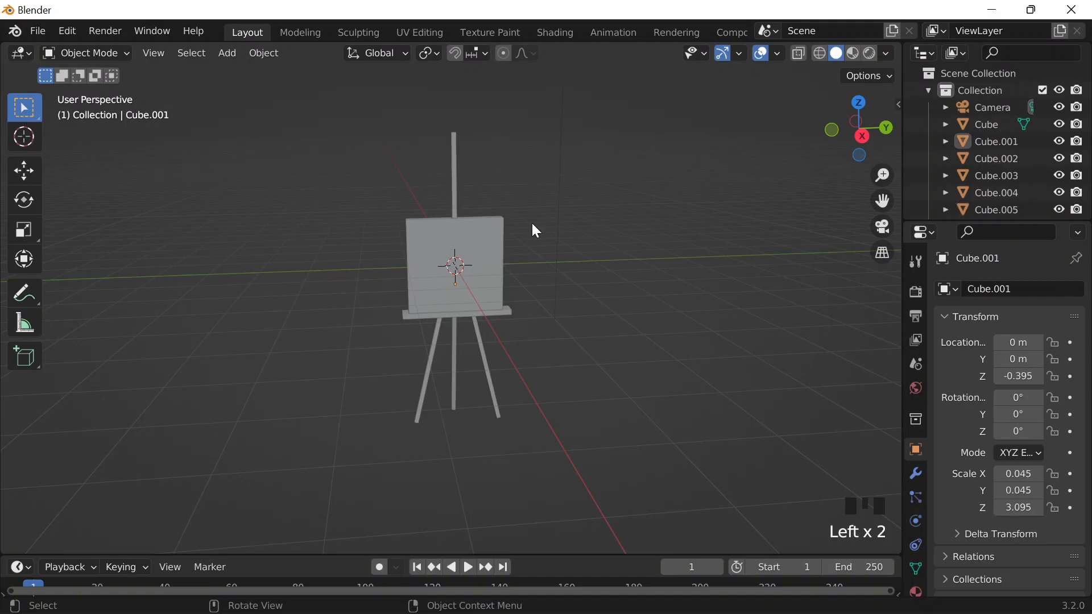
{"action": "left_click", "coordinate": [499, 234]}
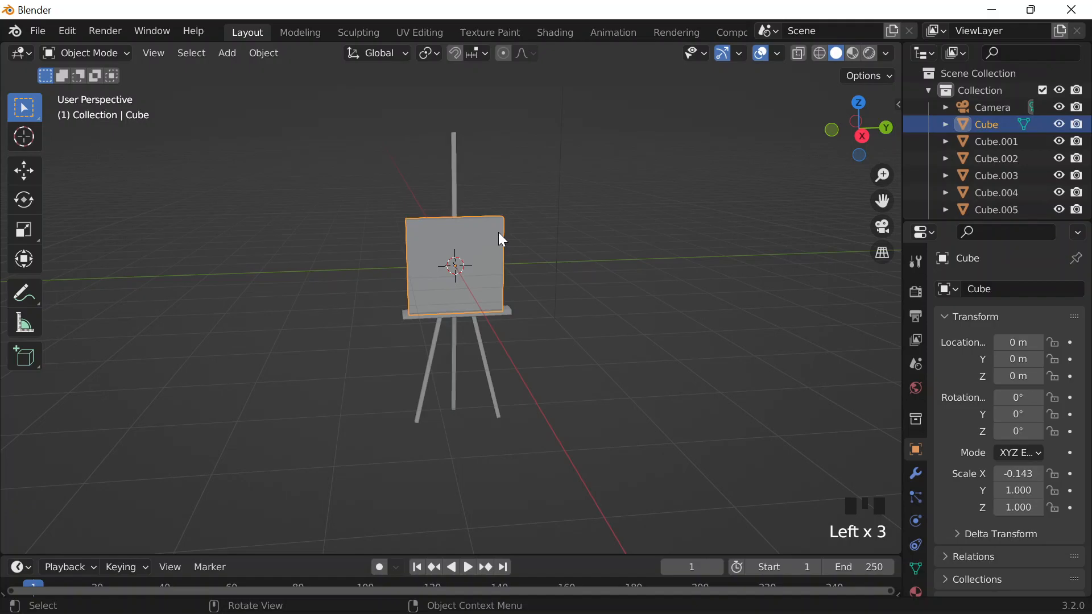
{"action": "key", "text": "s"}
{"action": "key", "text": "y"}
{"action": "left_click", "coordinate": [555, 261]}
Add a plane scaled to about 6.265 and lower it along Z to about -3.417 m as a floor
{"action": "left_click", "coordinate": [607, 259]}
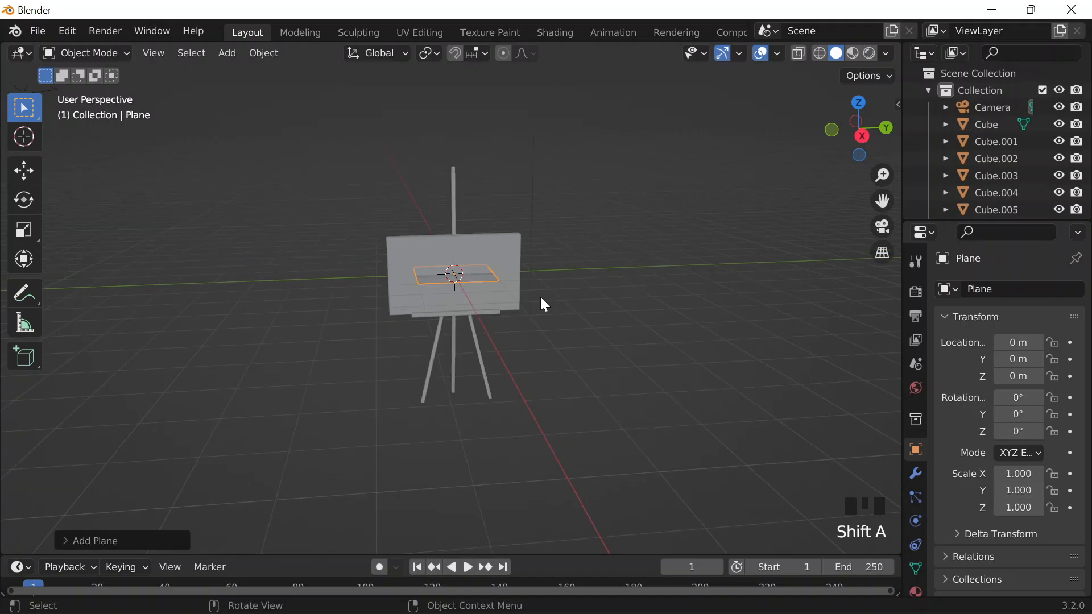
{"action": "key", "text": "s"}
{"action": "left_click", "coordinate": [110, 314]}
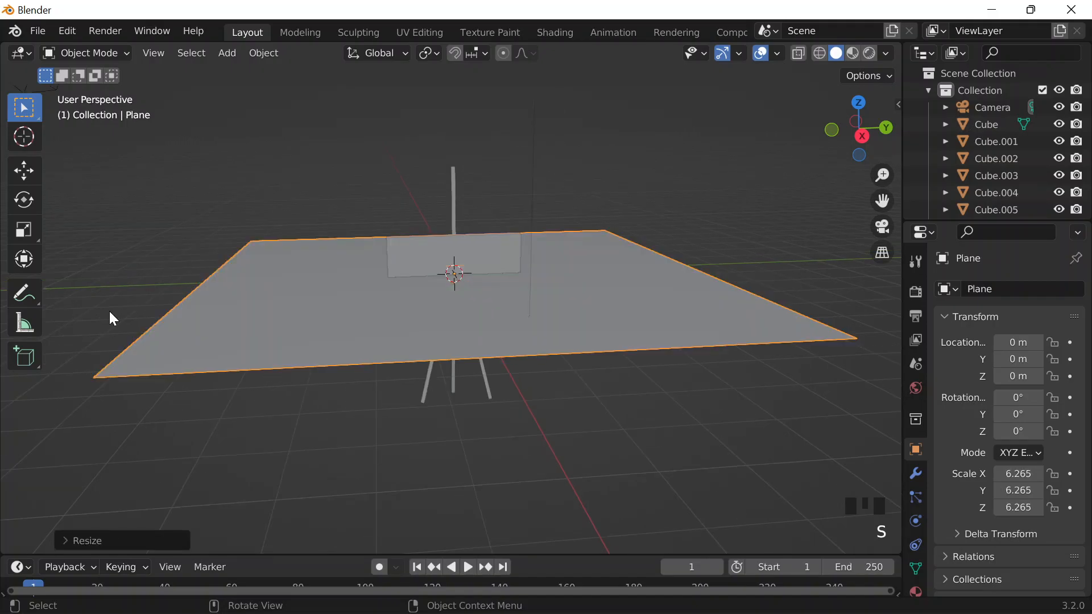
{"action": "key", "text": "g"}
{"action": "key", "text": "z"}
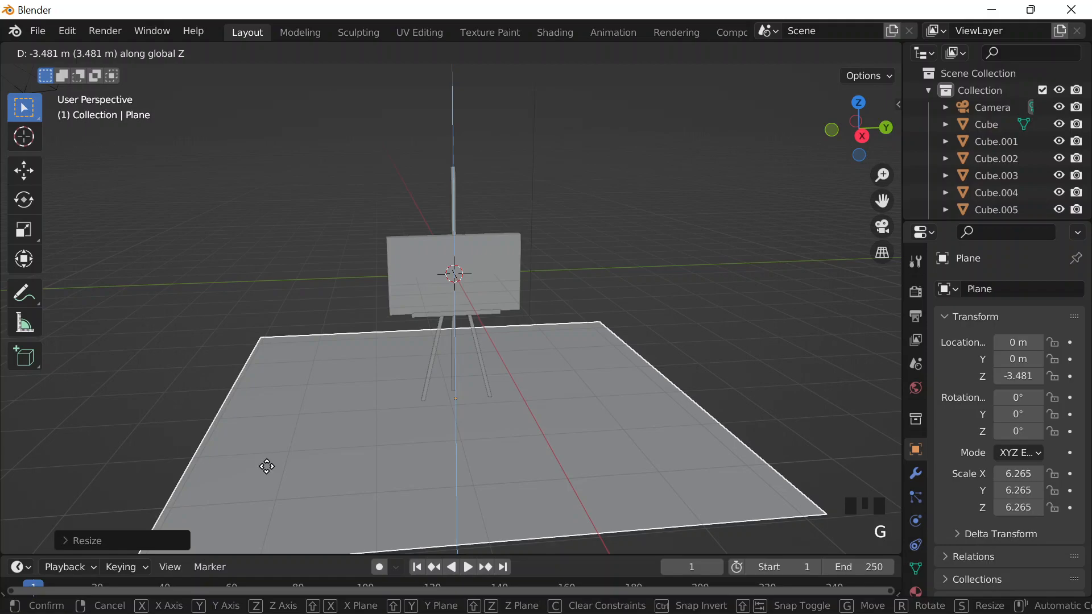
{"action": "left_click", "coordinate": [267, 464]}
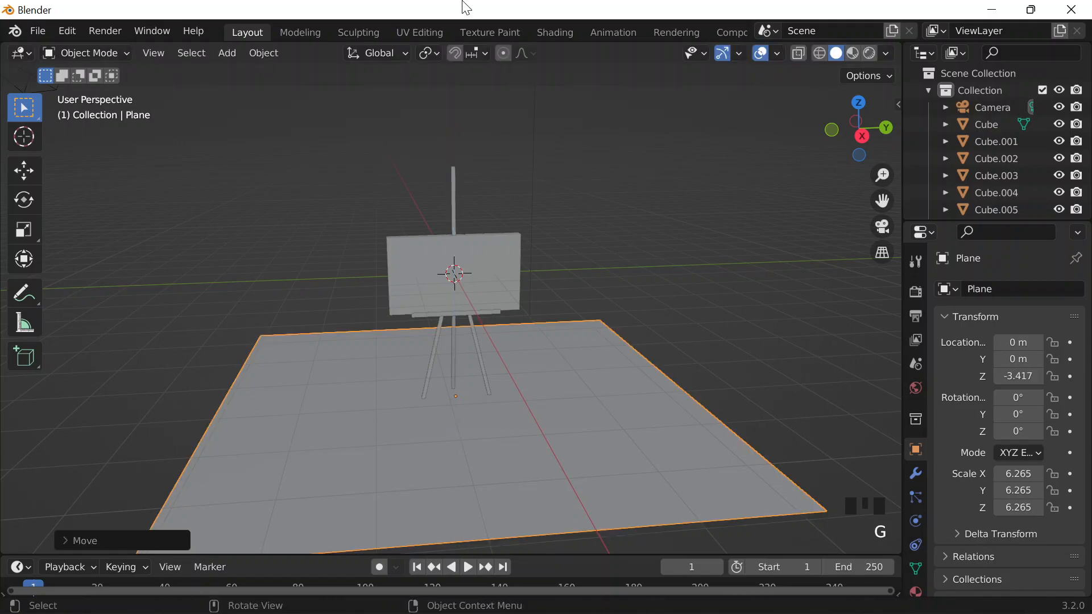
Enable snapping and set the snap target to Face
{"action": "left_click", "coordinate": [460, 53]}
{"action": "left_click", "coordinate": [472, 49]}
{"action": "left_click", "coordinate": [461, 156]}
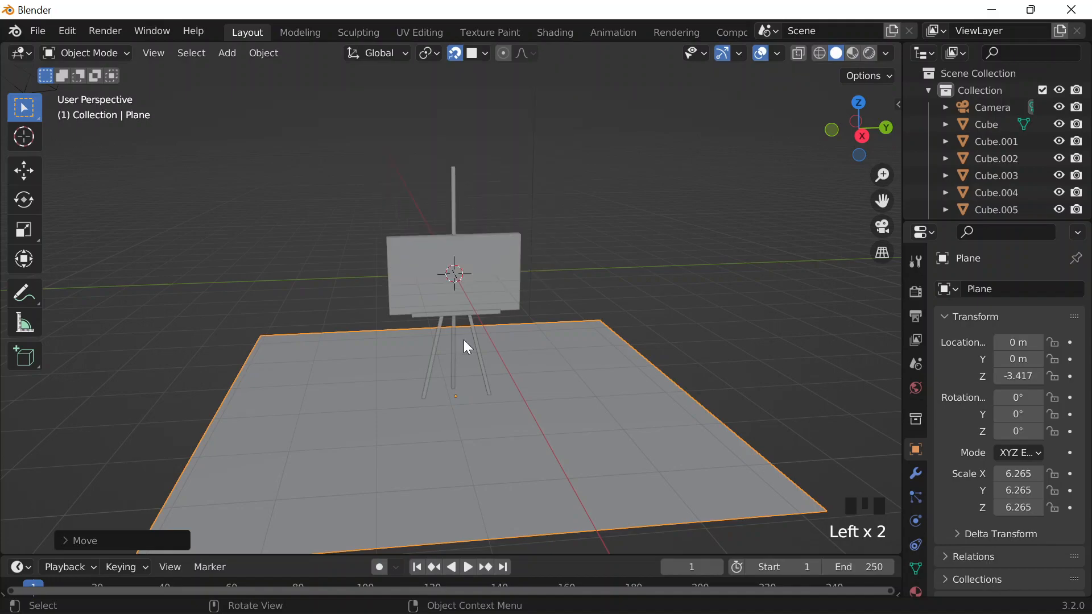
Try to snap the floor plane to the easel's feet, moving it along Z to about -4.287 m
{"action": "scroll", "coordinate": [466, 346], "scroll_direction": "down", "scroll_amount": 2}
{"action": "key", "text": "g"}
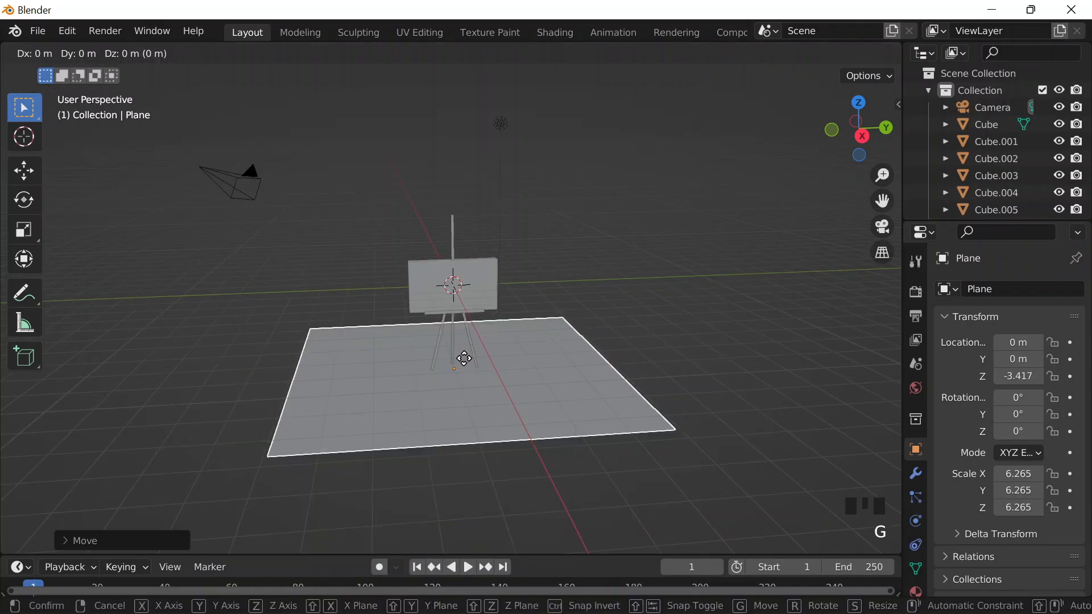
{"action": "left_click", "coordinate": [466, 374]}
{"action": "scroll", "coordinate": [465, 373], "scroll_direction": "up", "scroll_amount": 5}
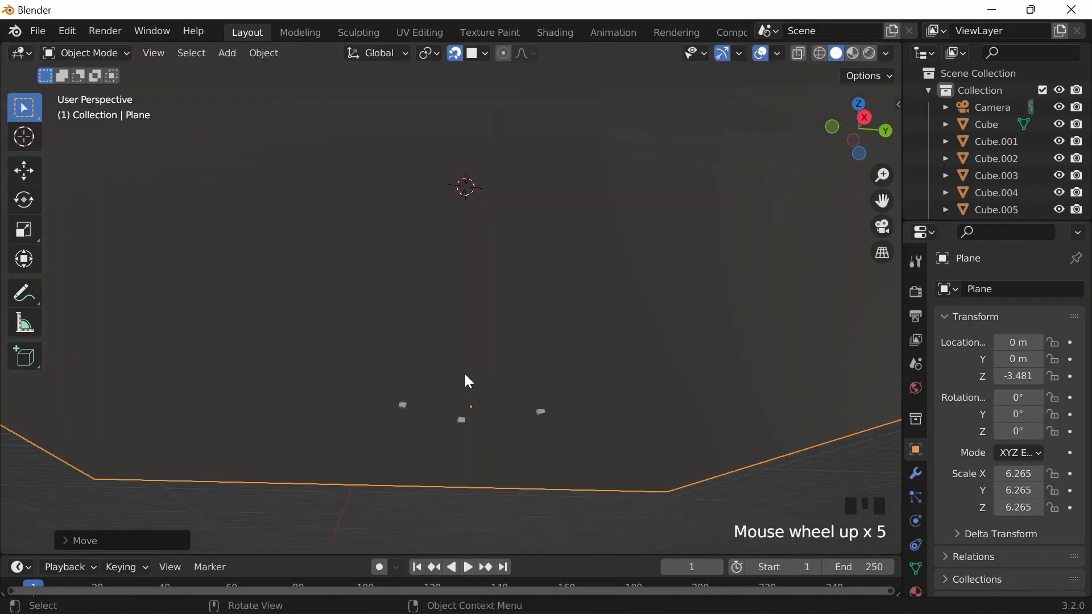
{"action": "scroll", "coordinate": [466, 377], "scroll_direction": "up", "scroll_amount": 1}
{"action": "key", "text": "g"}
{"action": "key", "text": "z"}
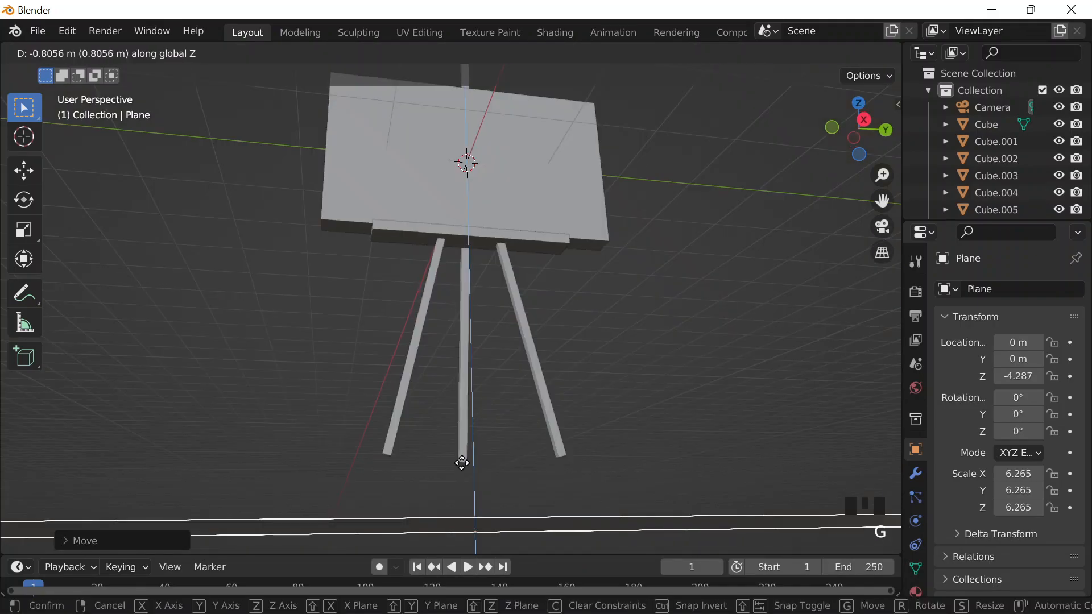
{"action": "left_click", "coordinate": [462, 463]}
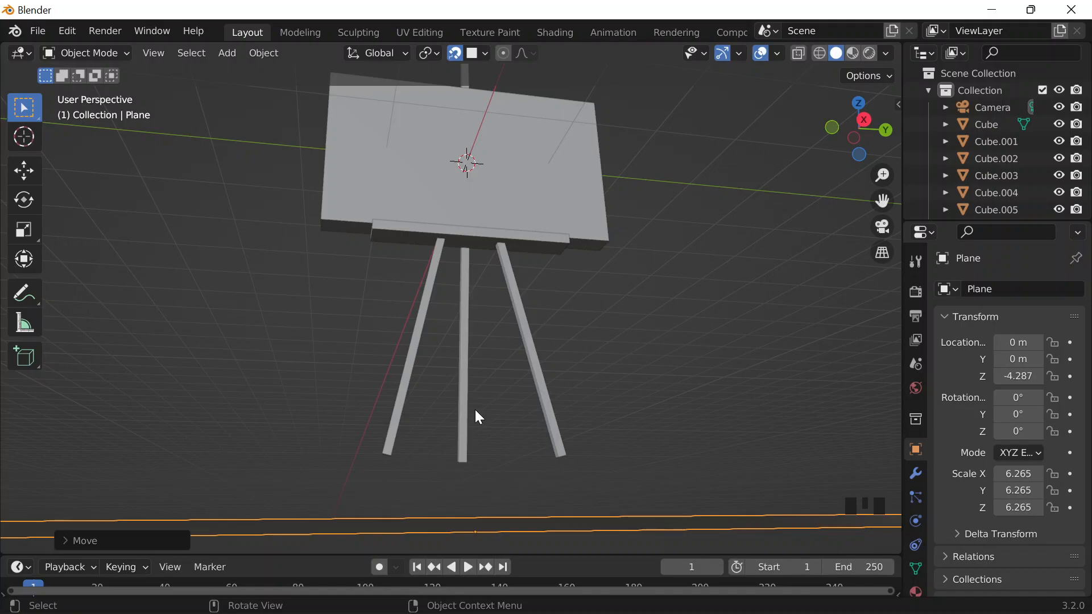
Try snapping the floor plane to the easel again, placing it at about -1.224 m along Z
{"action": "scroll", "coordinate": [480, 418], "scroll_direction": "down", "scroll_amount": 6}
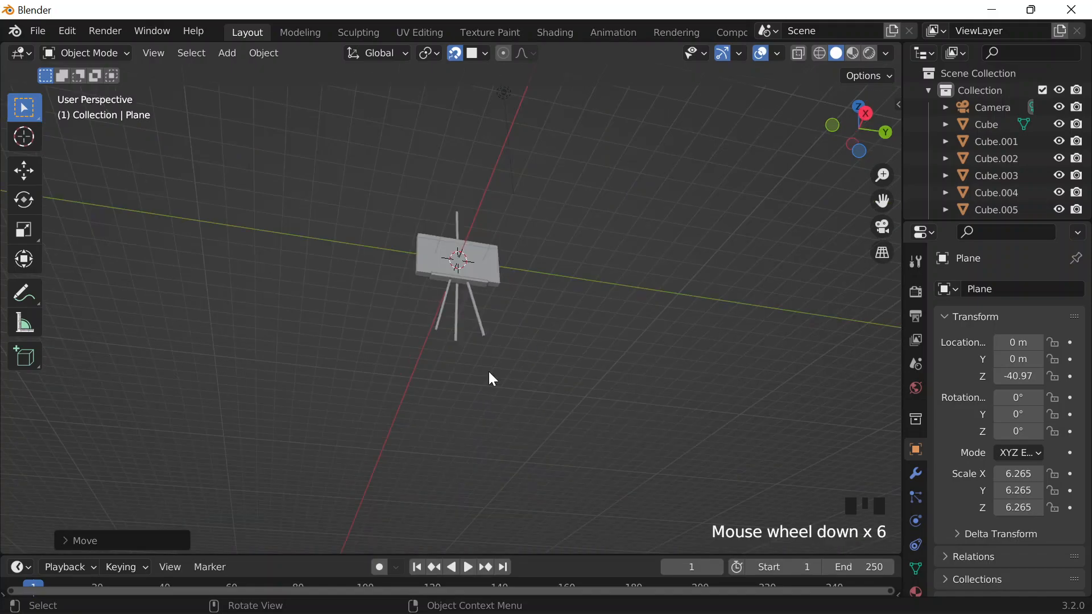
{"action": "key", "text": "g"}
{"action": "key", "text": "z"}
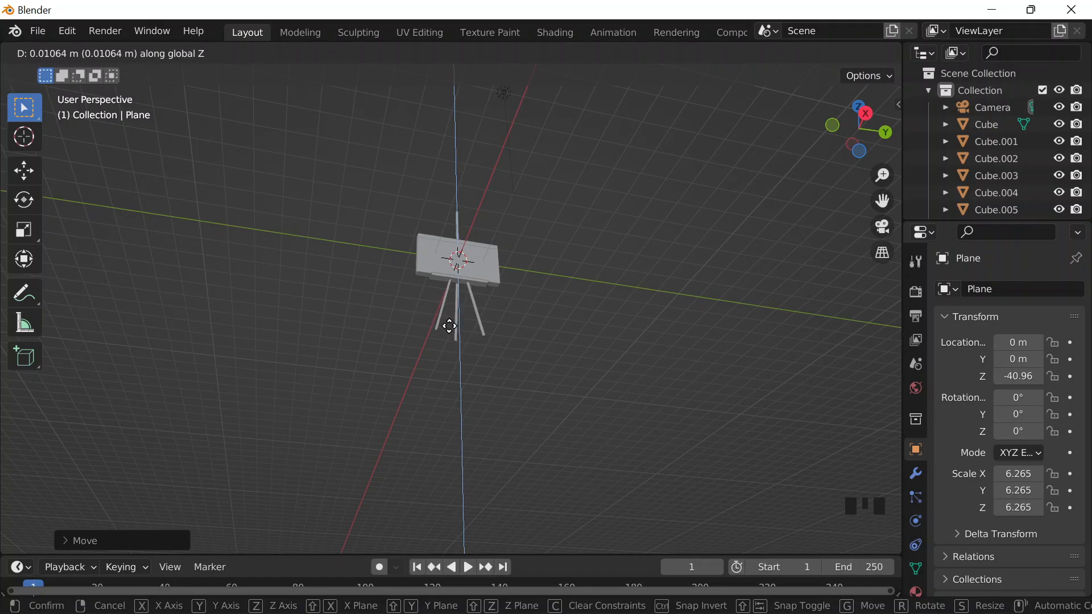
{"action": "key", "text": "ctrl"}
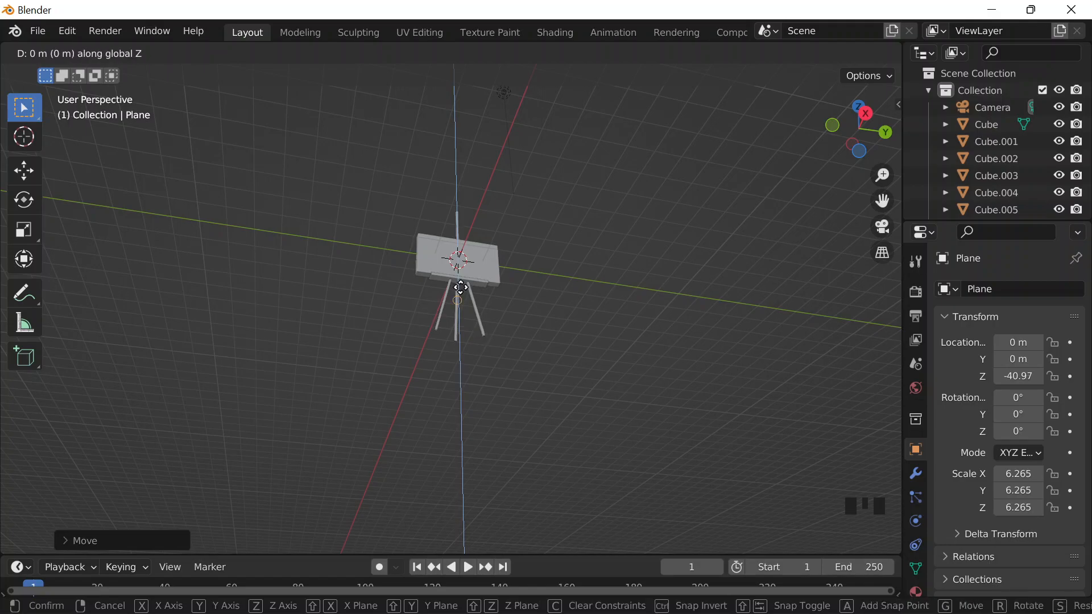
{"action": "left_click", "coordinate": [493, 279]}
{"action": "middle_click_drag", "start_coordinate": [493, 279], "coordinate": [465, 331]}
{"action": "key", "text": "g"}
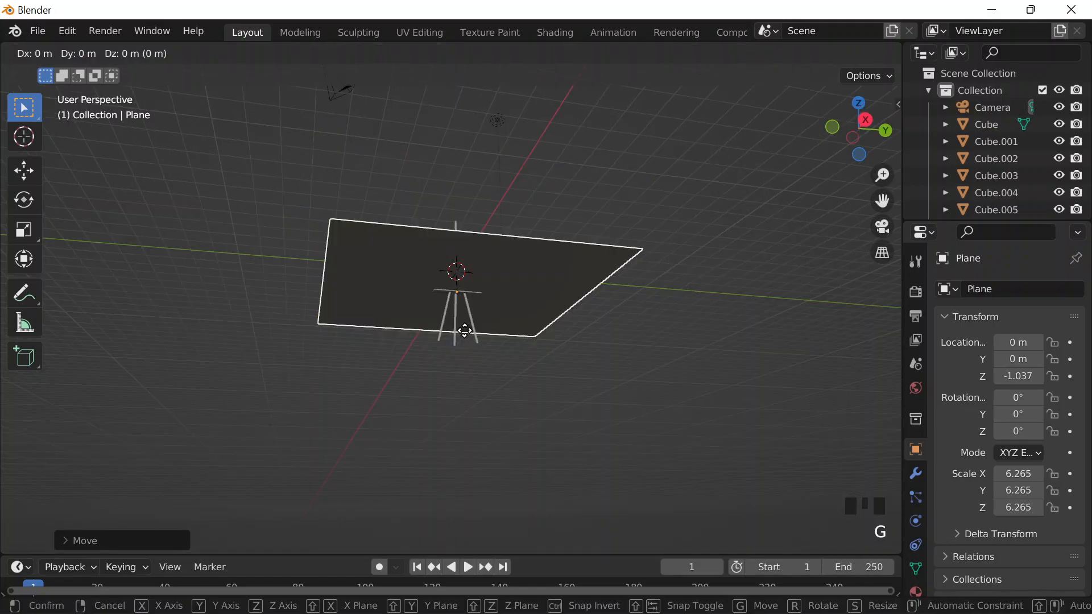
{"action": "left_click", "coordinate": [453, 358]}
Lower the floor plane along Z to about -3.507 m so it lies at the easel's feet
{"action": "middle_click_drag", "start_coordinate": [453, 357], "coordinate": [466, 420]}
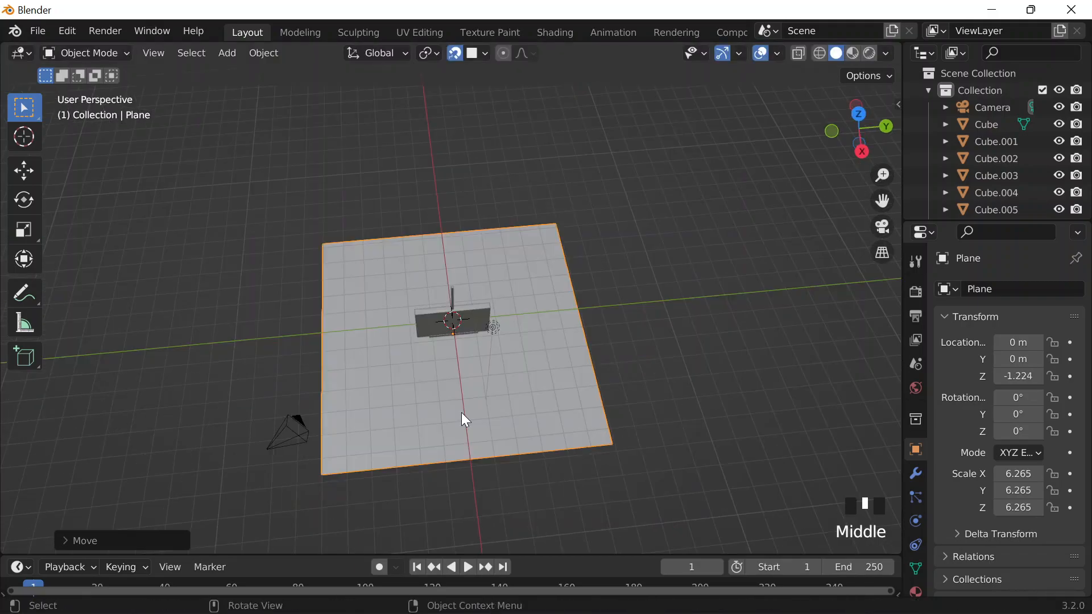
{"action": "key", "text": "g"}
{"action": "key", "text": "z"}
{"action": "left_click", "coordinate": [455, 421]}
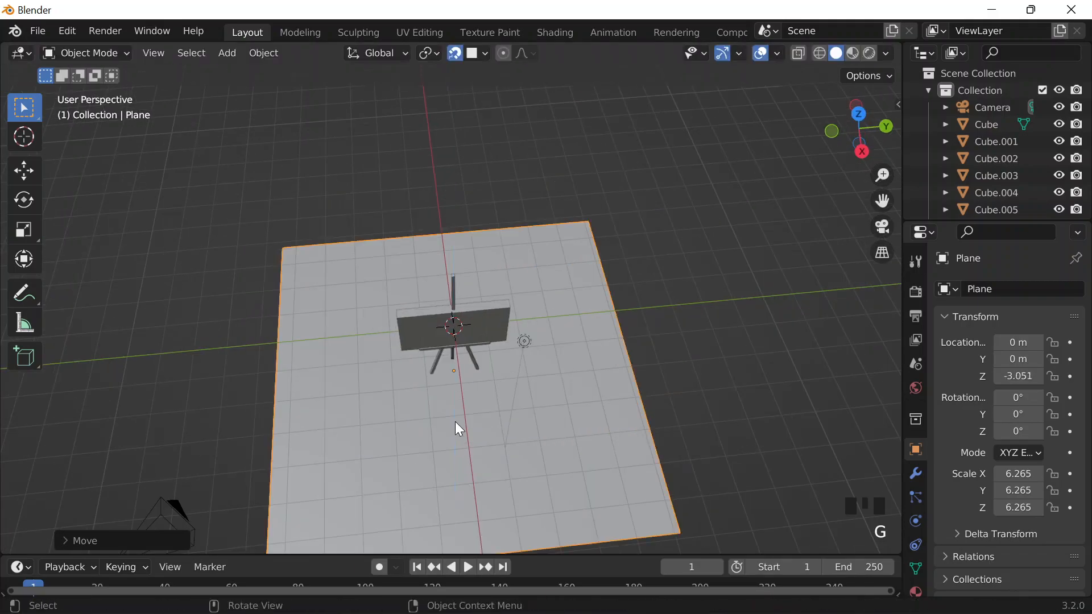
{"action": "middle_click_drag", "start_coordinate": [455, 421], "coordinate": [466, 372]}
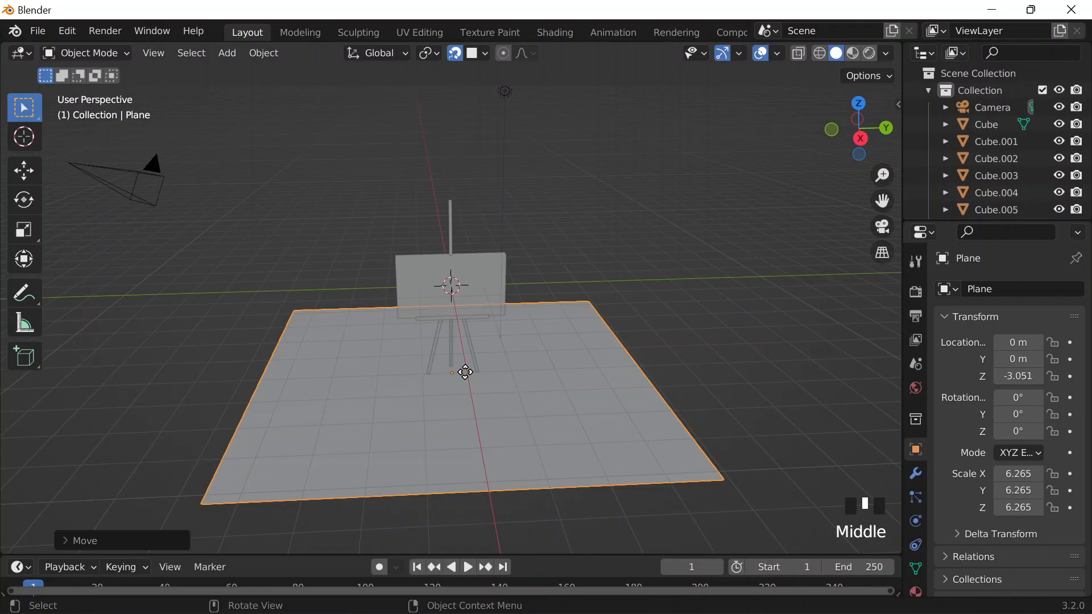
{"action": "middle_click_drag", "start_coordinate": [465, 372], "coordinate": [451, 288]}
{"action": "scroll", "coordinate": [451, 288], "scroll_direction": "up", "scroll_amount": 2}
{"action": "scroll", "coordinate": [472, 293], "scroll_direction": "down", "scroll_amount": 5}
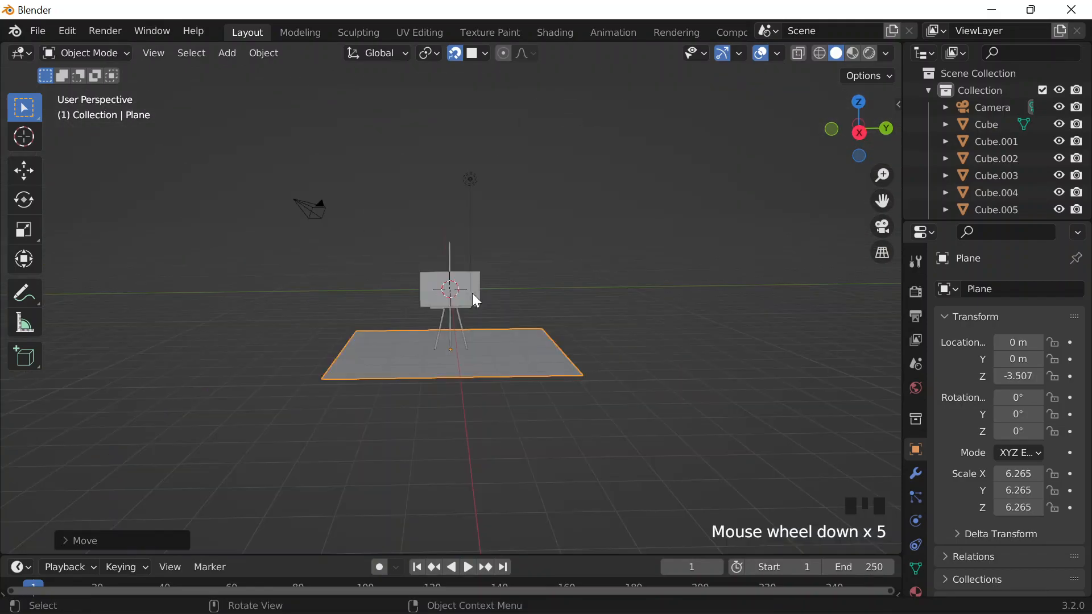
Enlarge the floor plane uniformly to a scale of about 10.92
{"action": "key", "text": "s"}
{"action": "left_click", "coordinate": [549, 285]}
{"action": "scroll", "coordinate": [549, 285], "scroll_direction": "down", "scroll_amount": 2}
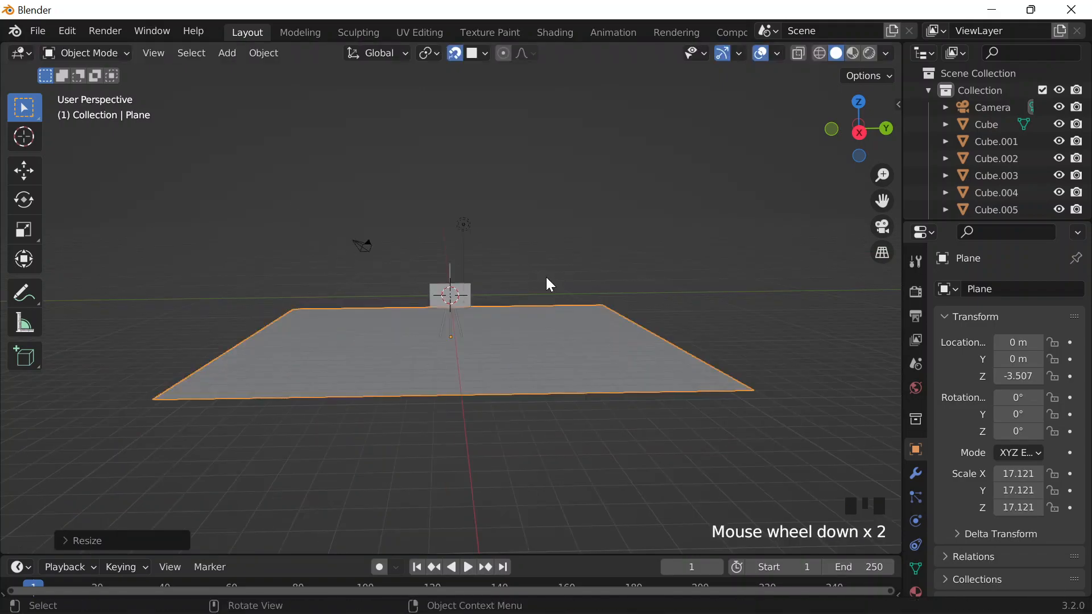
{"action": "key", "text": "s"}
{"action": "left_click", "coordinate": [618, 335]}
Extrude the back edge of the floor plane straight up along Z to form a tall back wall
{"action": "key", "text": "Tab"}
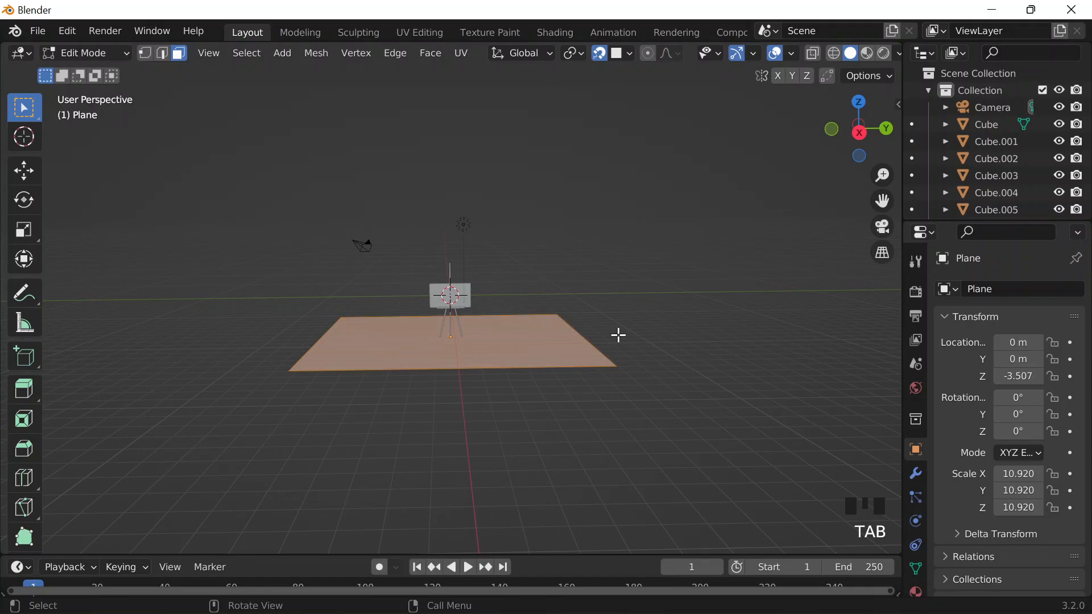
{"action": "scroll", "coordinate": [619, 336], "scroll_direction": "up", "scroll_amount": 5}
{"action": "left_click", "coordinate": [161, 51]}
{"action": "middle_click_drag", "start_coordinate": [512, 256], "coordinate": [260, 198]}
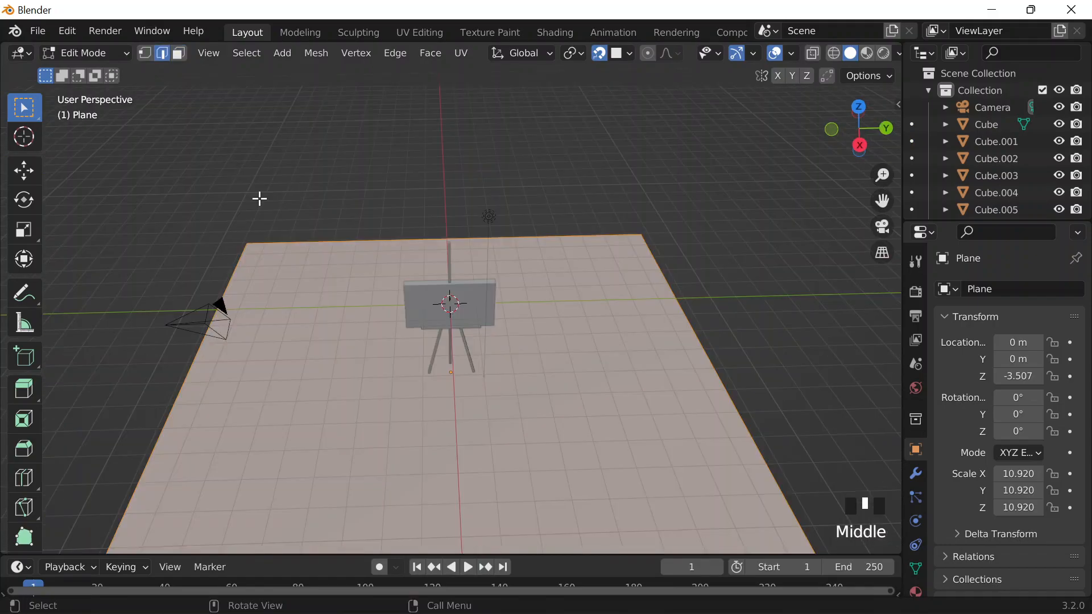
{"action": "scroll", "coordinate": [409, 254], "scroll_direction": "down", "scroll_amount": 2}
{"action": "key", "text": "e"}
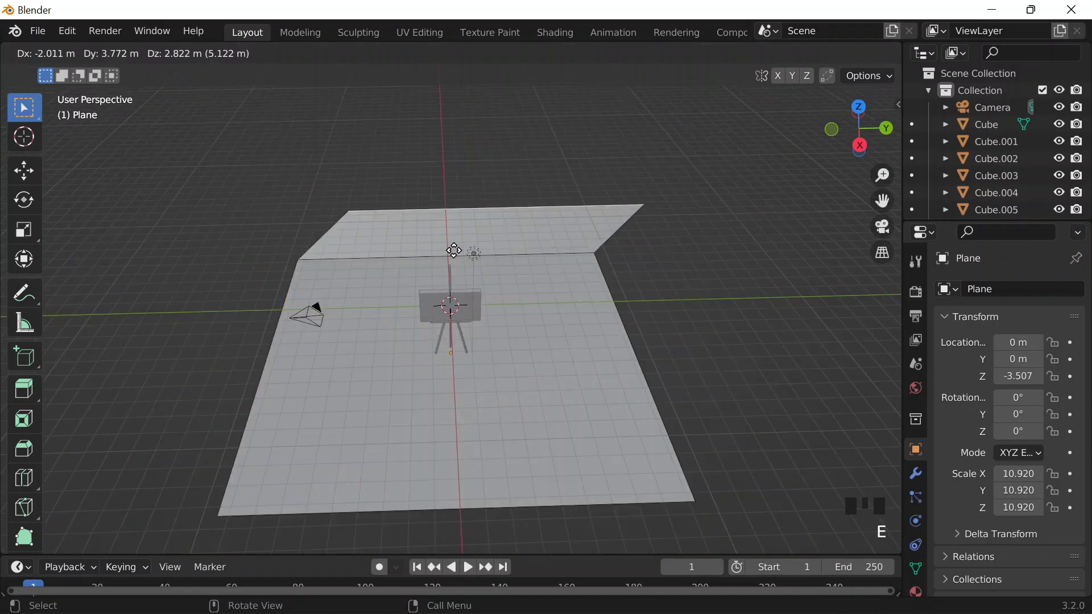
{"action": "key", "text": "z"}
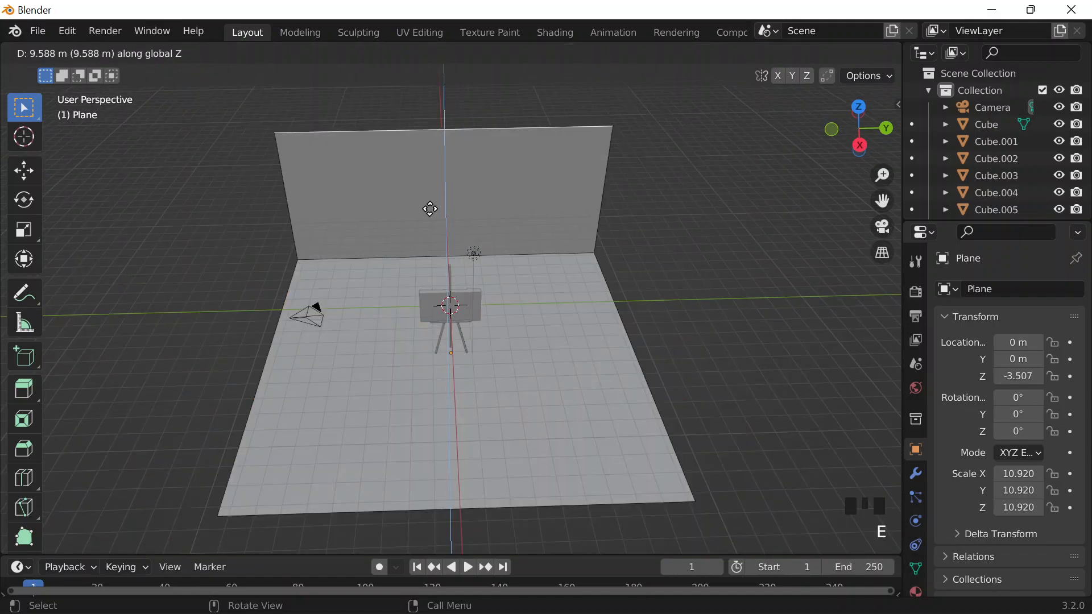
{"action": "left_click", "coordinate": [419, 448]}
{"action": "middle_click_drag", "start_coordinate": [420, 448], "coordinate": [512, 320]}
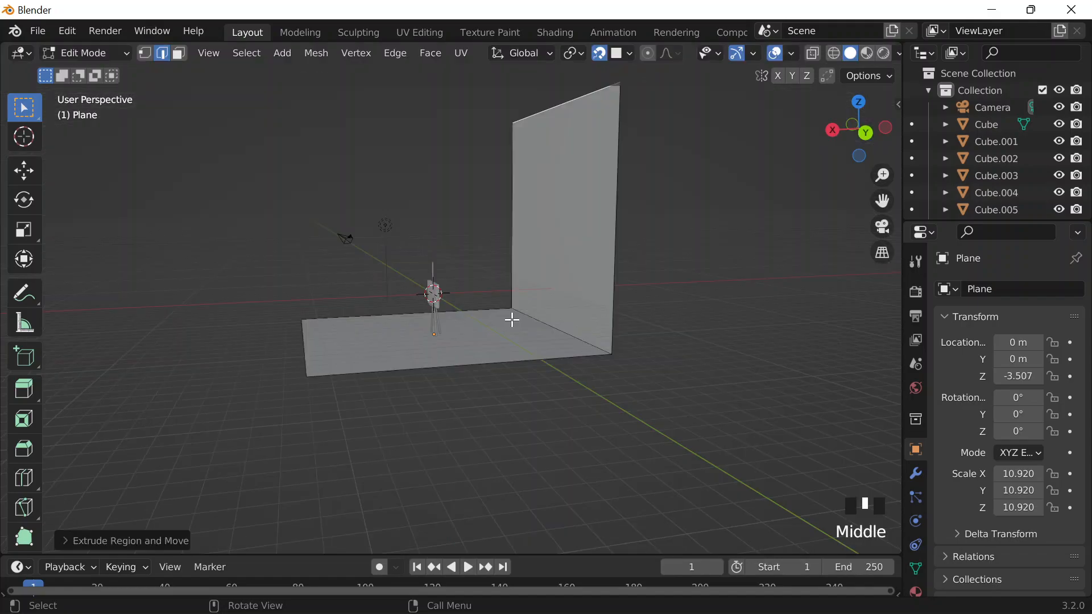
Return to Object Mode and add a Bevel modifier to the backdrop with a 0.37 m amount and 14 segments
{"action": "key", "text": "Tab"}
{"action": "key", "text": "Tab"}
{"action": "left_click", "coordinate": [93, 51]}
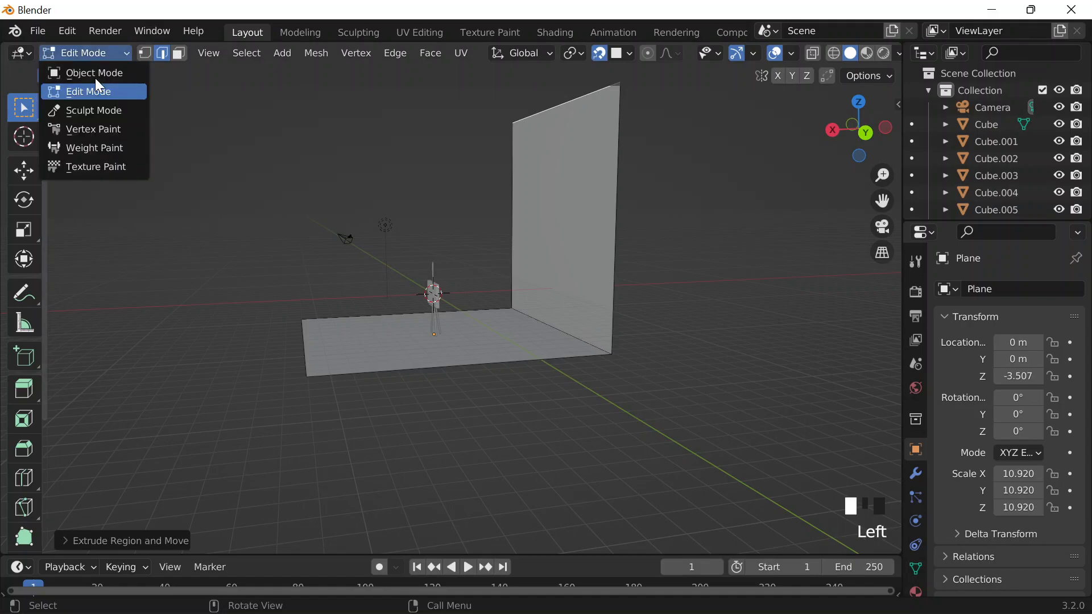
{"action": "left_click", "coordinate": [94, 73]}
{"action": "left_click", "coordinate": [916, 474]}
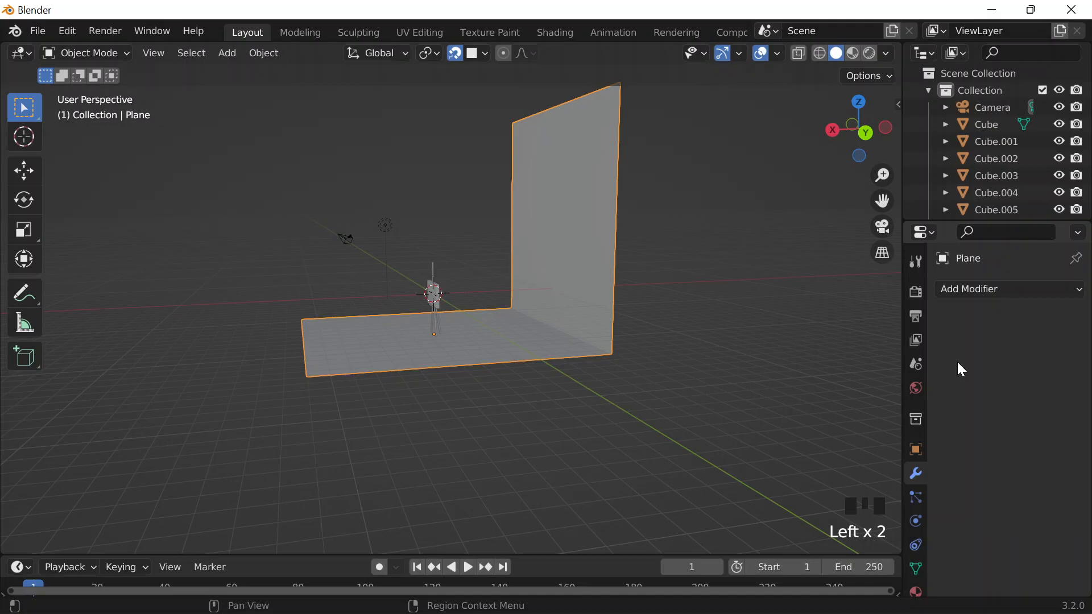
{"action": "left_click", "coordinate": [1001, 289]}
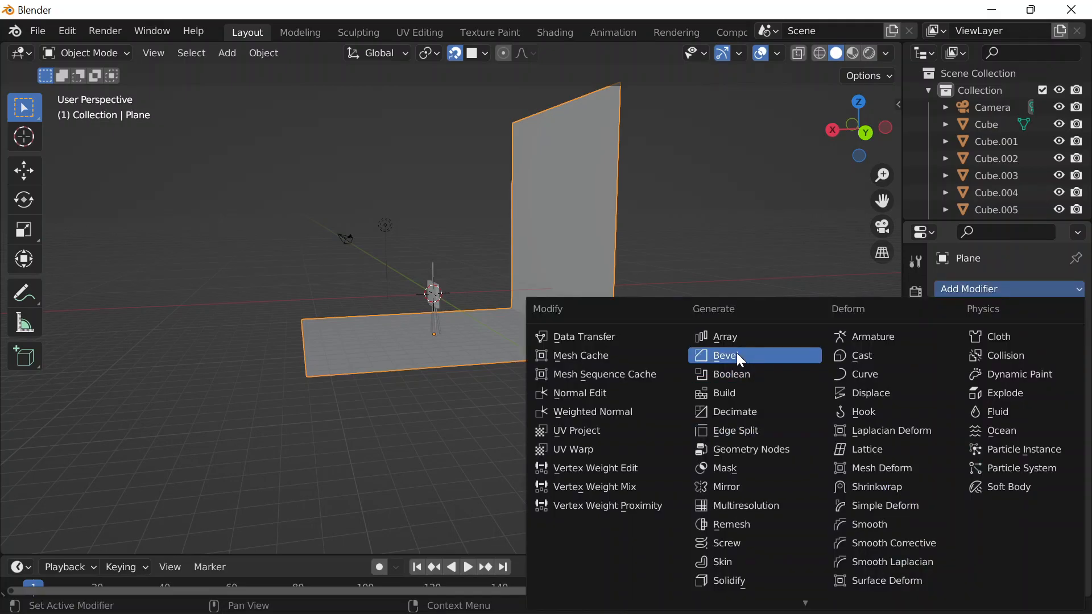
{"action": "left_click", "coordinate": [736, 355]}
{"action": "left_click_drag", "start_coordinate": [1027, 382], "coordinate": [1051, 383]}
{"action": "middle_click_drag", "start_coordinate": [768, 386], "coordinate": [873, 388]}
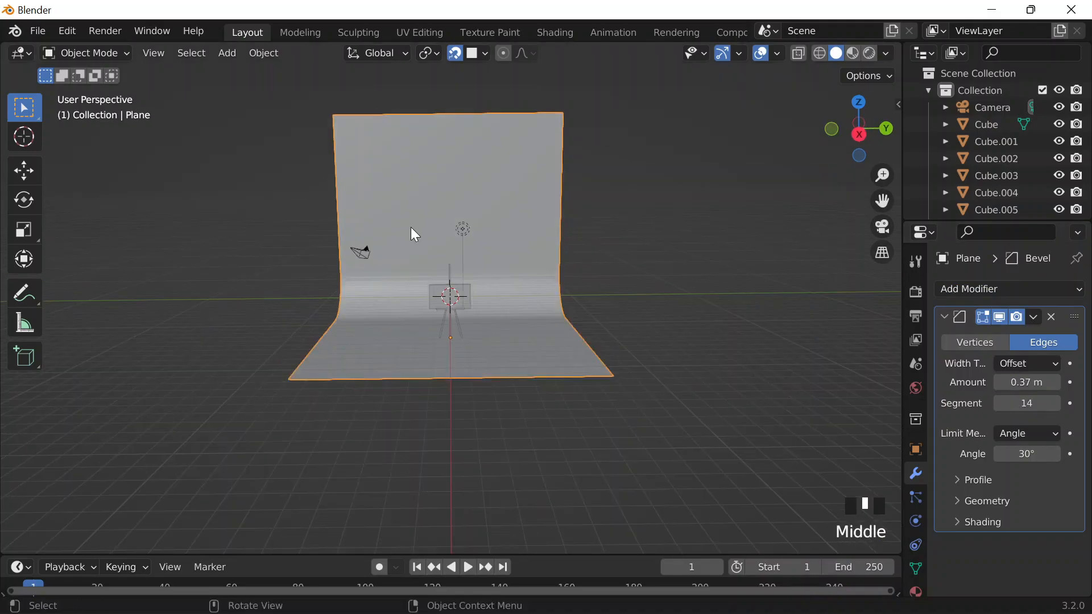
Widen the curved backdrop along the Y axis to nearly double its width
{"action": "key", "text": "s"}
{"action": "key", "text": "y"}
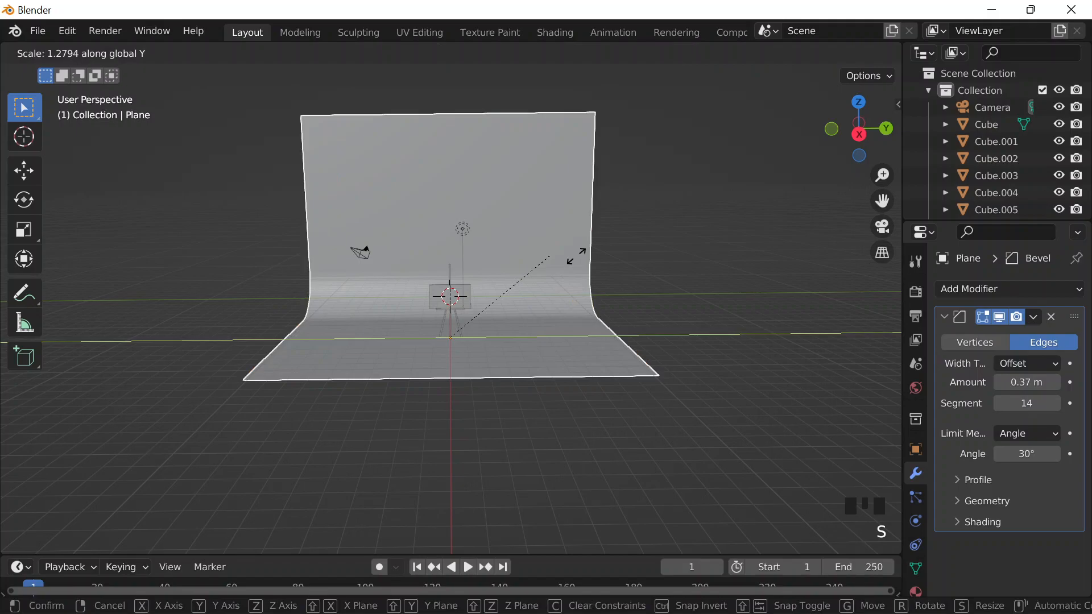
{"action": "left_click", "coordinate": [620, 260]}
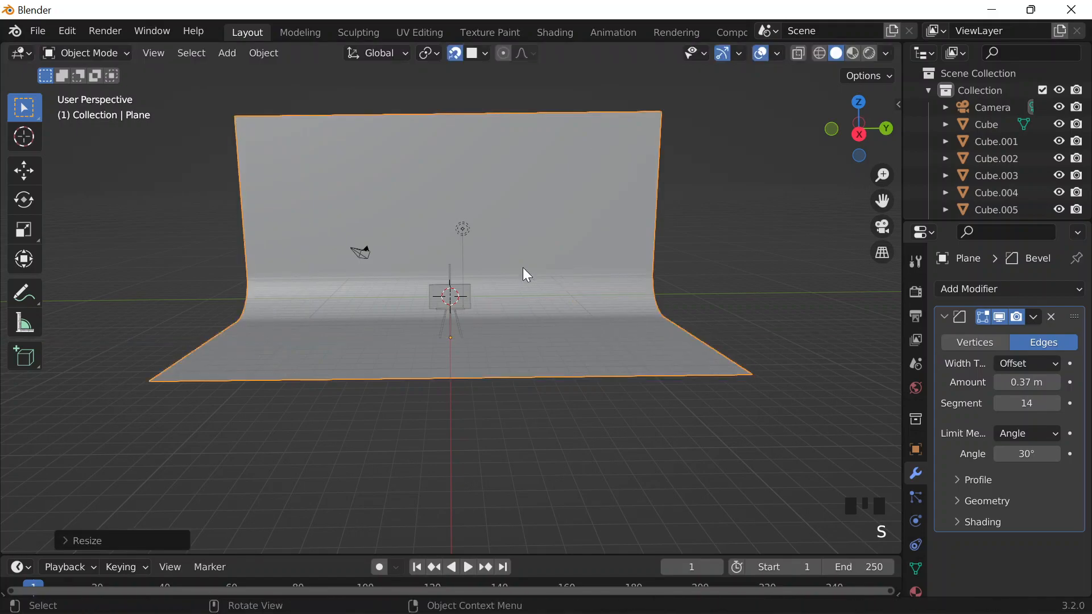
Switch to Chrome and search for "coloors" in a new tab
{"action": "mouse_move", "coordinate": [846, 596]}
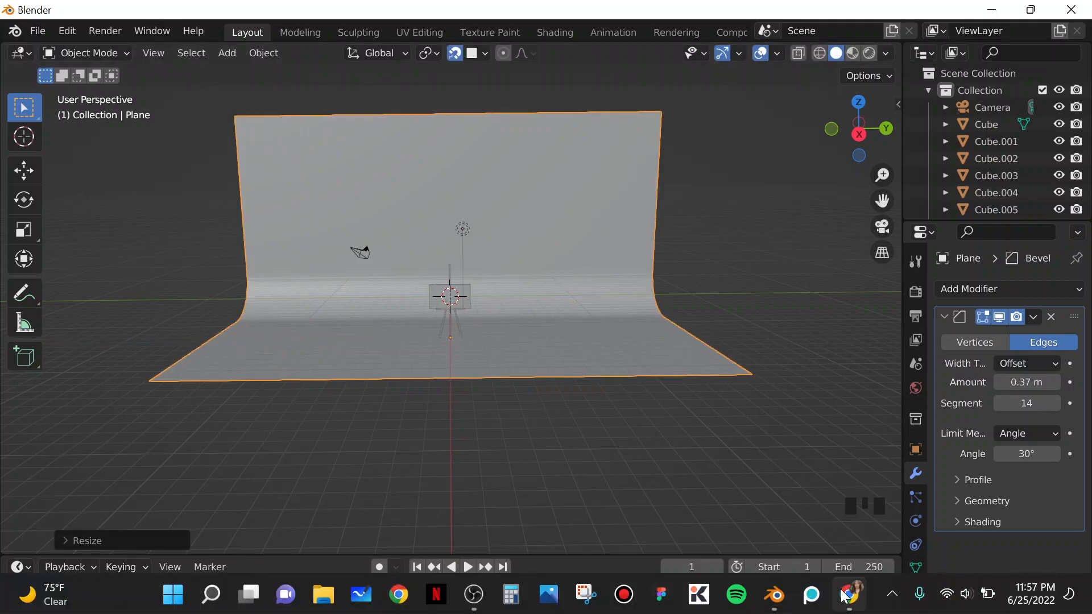
{"action": "left_click", "coordinate": [846, 595]}
{"action": "left_click", "coordinate": [881, 15]}
{"action": "type", "text": "col"}
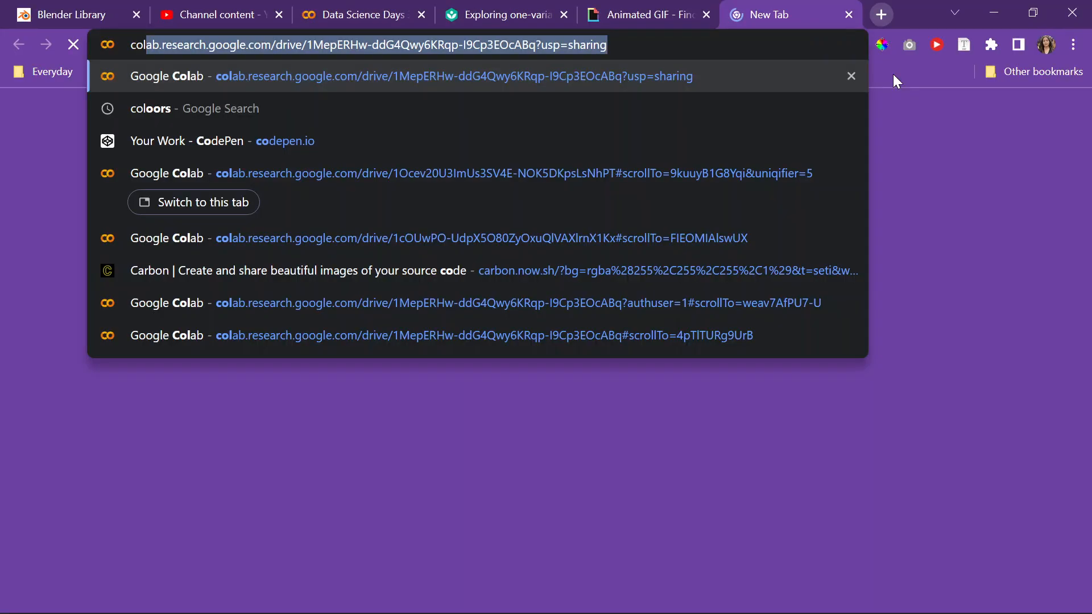
{"action": "type", "text": "oo"}
{"action": "key", "text": "Return"}
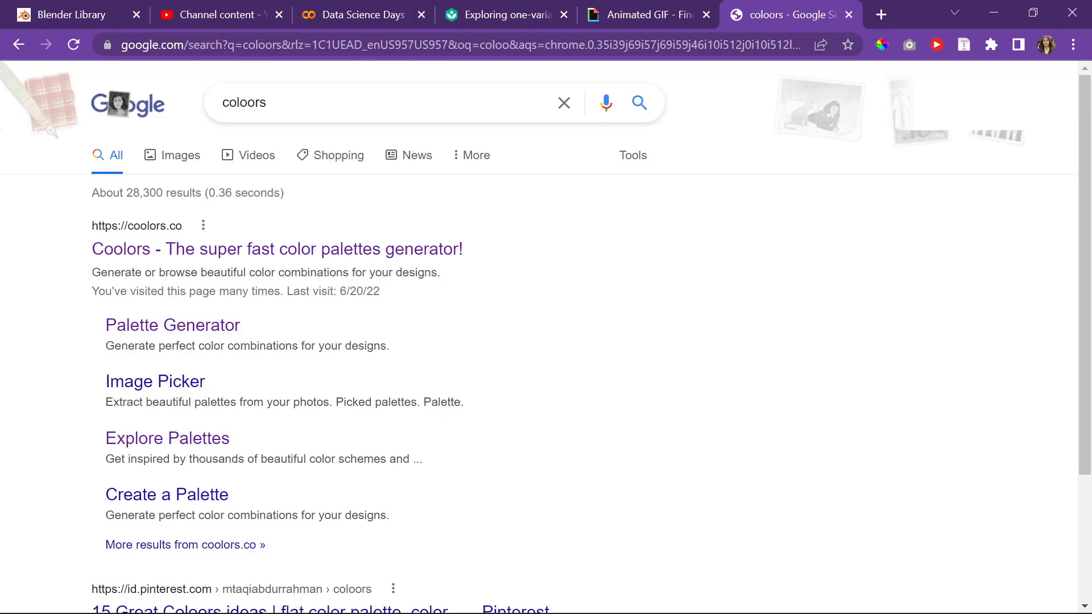
Open the Create a Palette page of Coolors, copy the dark green hex code 12664F and return to Blender
{"action": "left_click", "coordinate": [166, 495]}
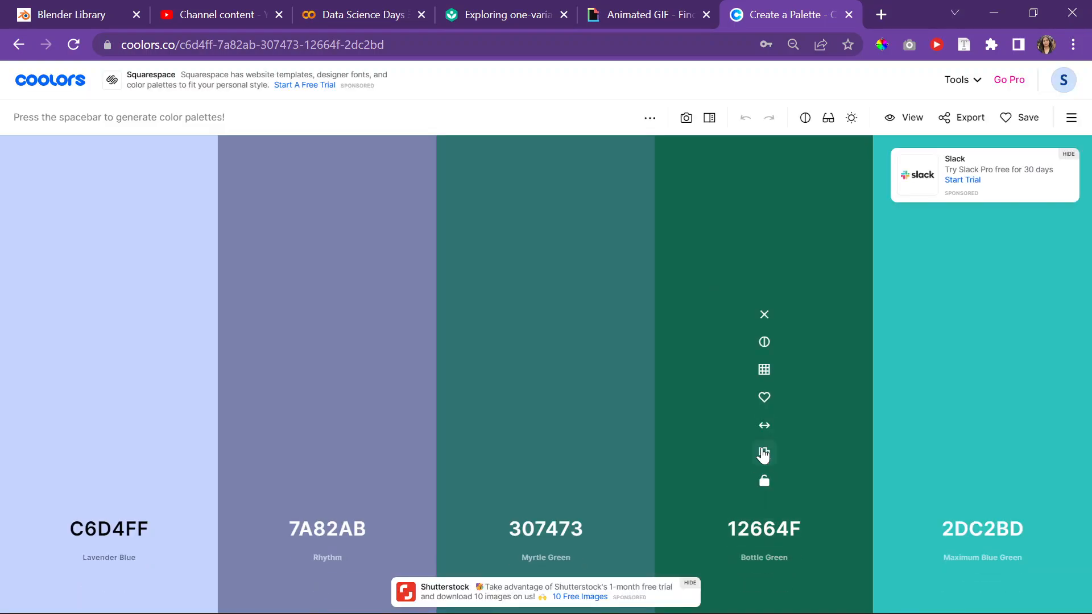
{"action": "left_click", "coordinate": [764, 454]}
{"action": "left_click", "coordinate": [990, 12]}
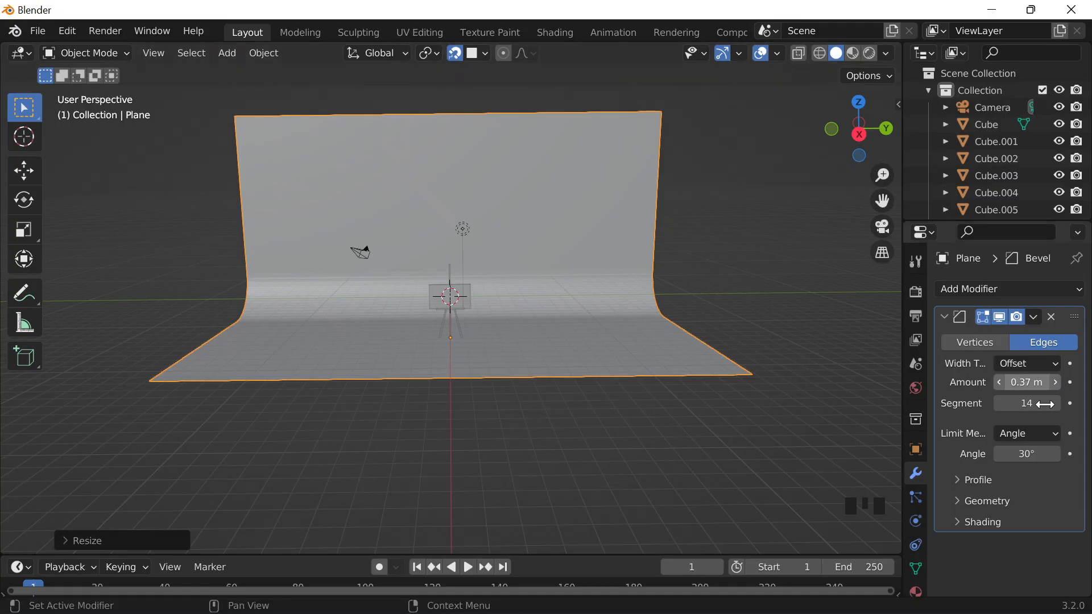
Start saving the project and enter the file name 62522.blend
{"action": "key", "text": "F12"}
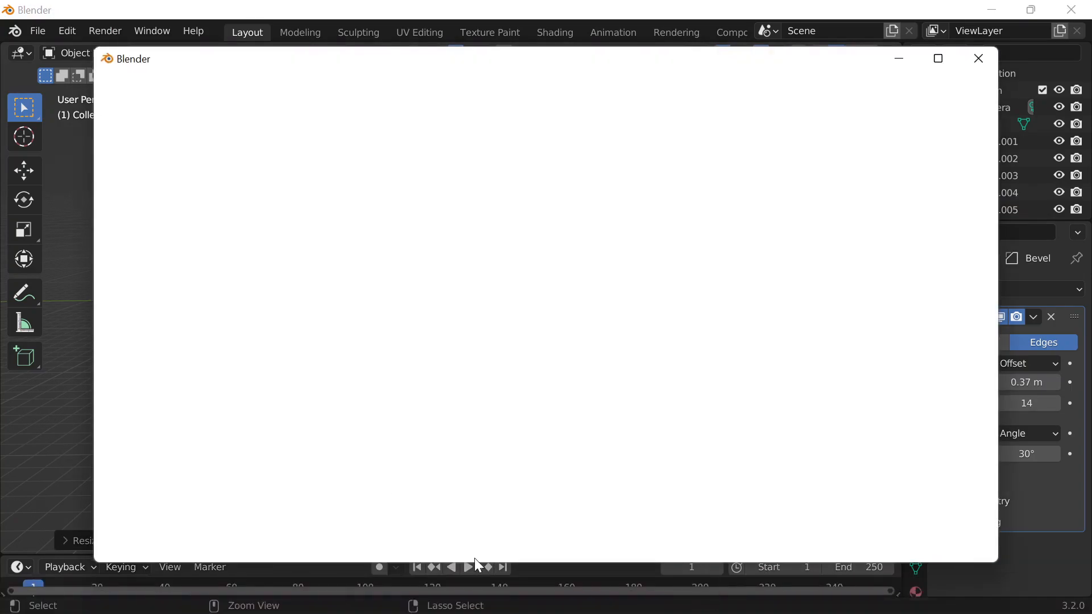
{"action": "mouse_move", "coordinate": [594, 610]}
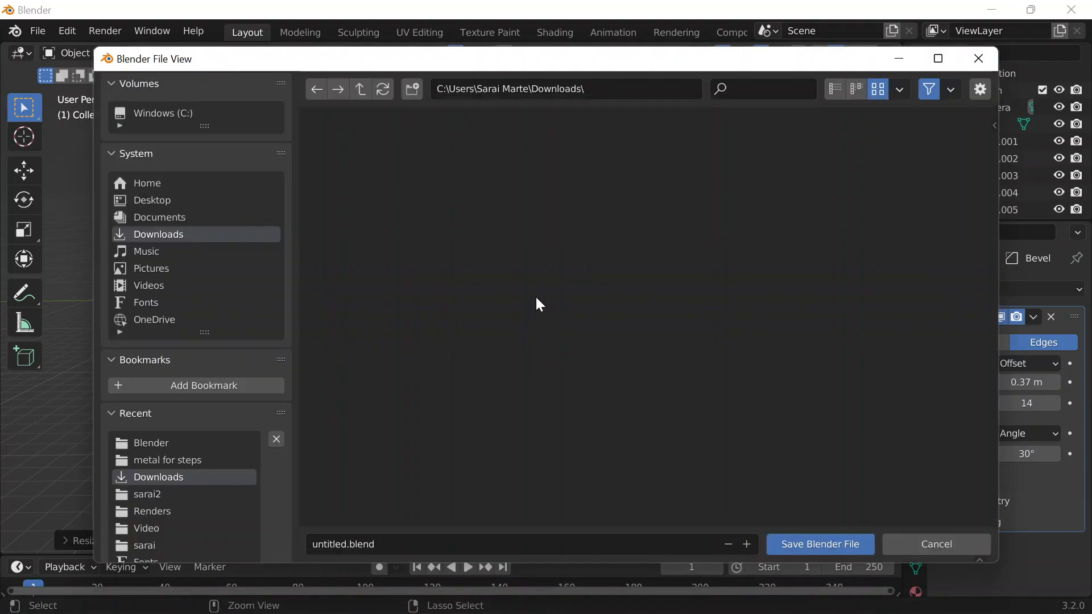
{"action": "left_click", "coordinate": [347, 544]}
{"action": "left_click_drag", "start_coordinate": [346, 544], "coordinate": [312, 544]}
{"action": "key", "text": "BackSpace"}
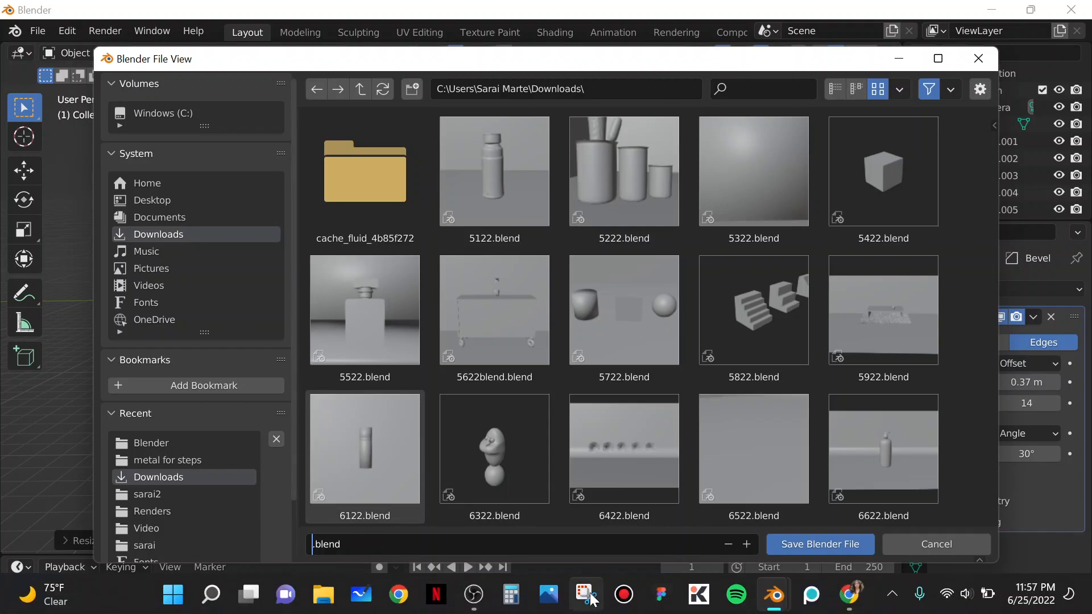
{"action": "type", "text": "62"}
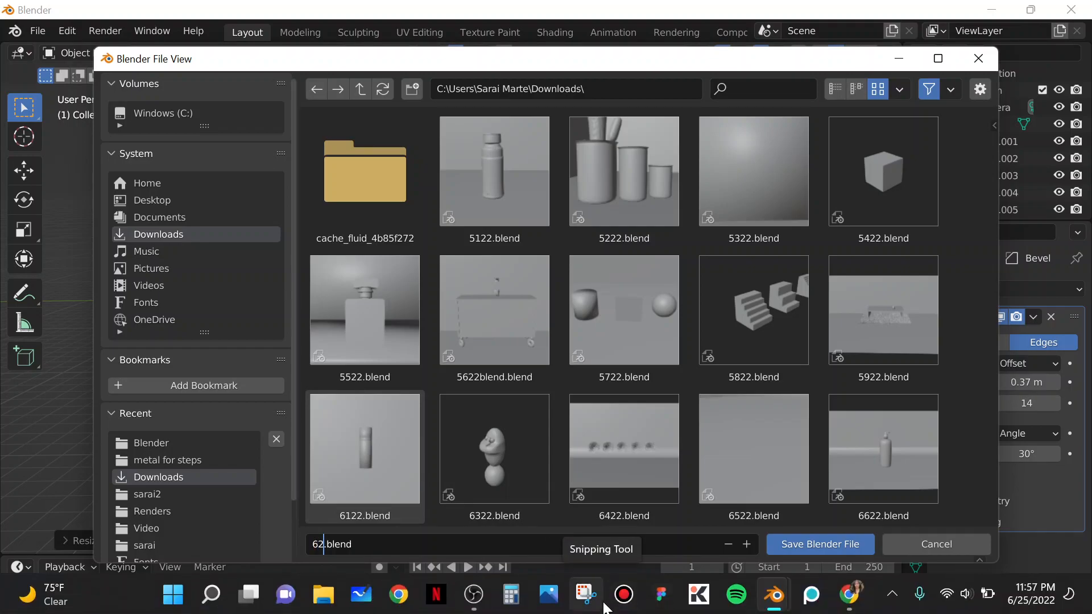
{"action": "type", "text": "522"}
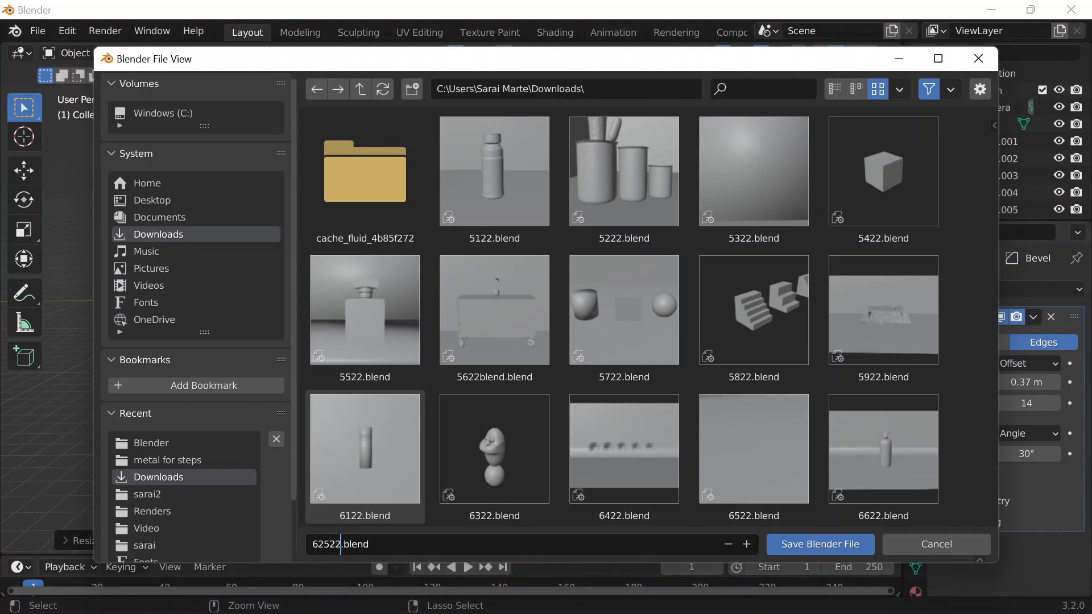
{"action": "scroll", "coordinate": [491, 201], "scroll_direction": "down", "scroll_amount": 3}
{"action": "scroll", "coordinate": [490, 200], "scroll_direction": "up", "scroll_amount": 3}
{"action": "scroll", "coordinate": [490, 200], "scroll_direction": "down", "scroll_amount": 5}
Save the project file into the Blends folder inside the Blender folder on the Desktop
{"action": "left_click", "coordinate": [171, 200]}
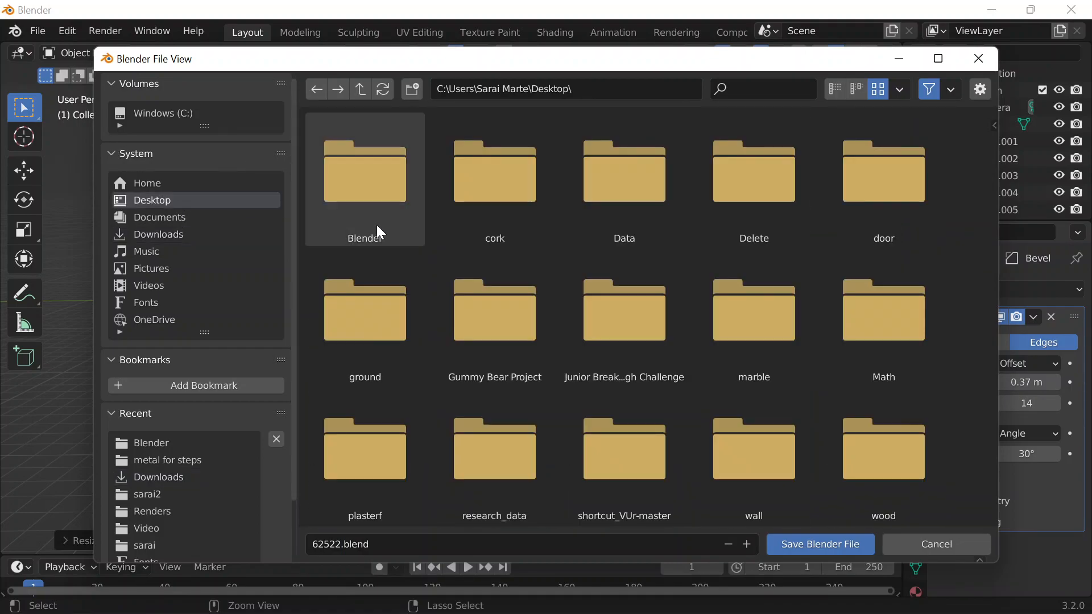
{"action": "double_click", "coordinate": [343, 221]}
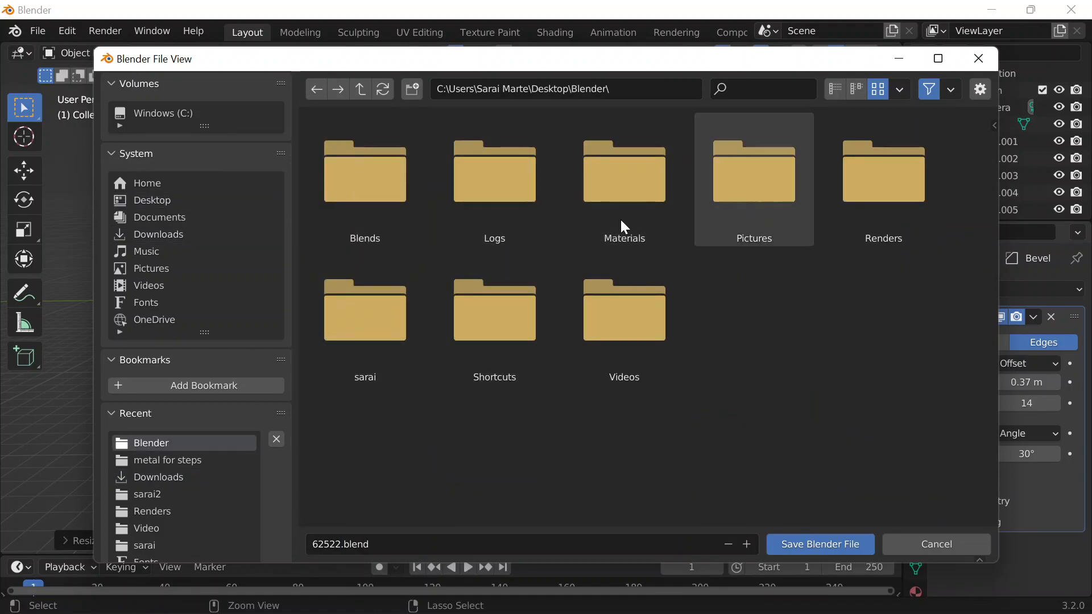
{"action": "double_click", "coordinate": [367, 219]}
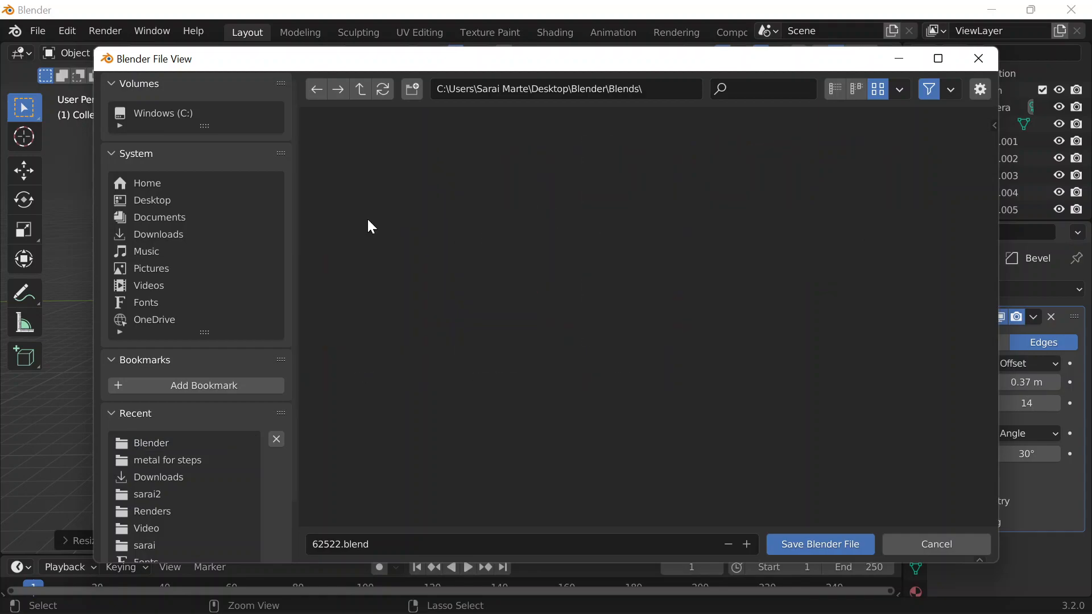
{"action": "left_click", "coordinate": [791, 546]}
Apply the Bevel modifier on the backdrop plane
{"action": "scroll", "coordinate": [549, 344], "scroll_direction": "up", "scroll_amount": 7}
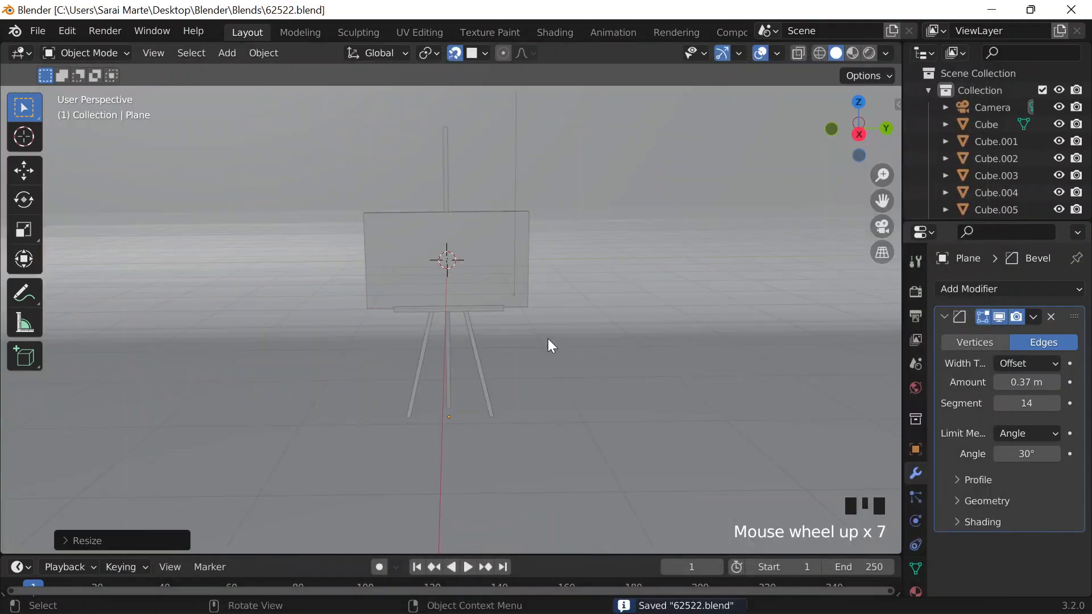
{"action": "scroll", "coordinate": [683, 345], "scroll_direction": "down", "scroll_amount": 3}
{"action": "left_click", "coordinate": [1034, 316]}
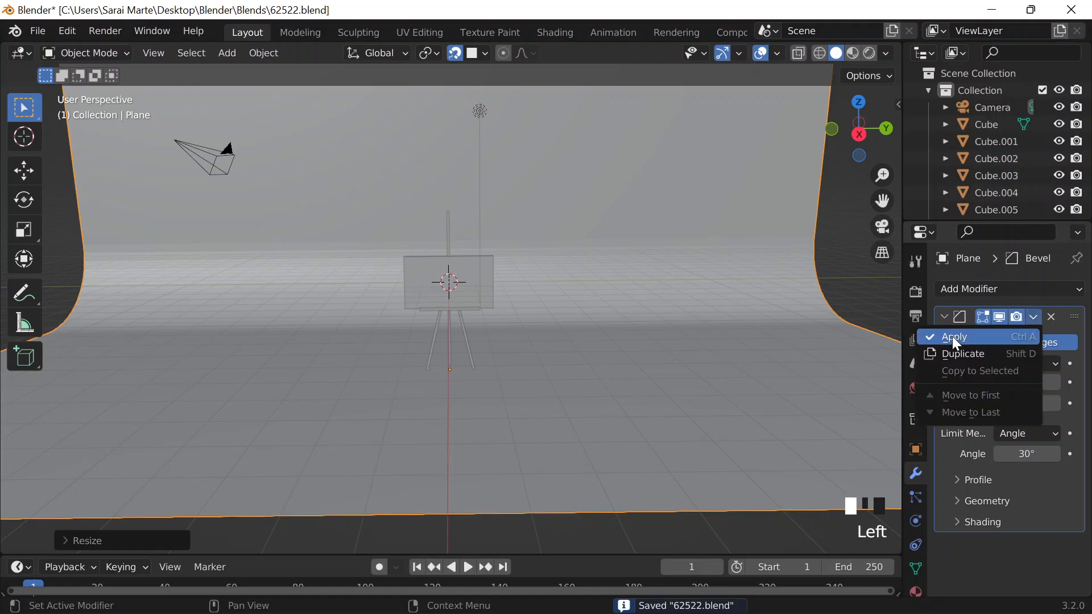
{"action": "left_click", "coordinate": [953, 336]}
{"action": "middle_click_drag", "start_coordinate": [683, 324], "coordinate": [605, 319]}
{"action": "scroll", "coordinate": [606, 320], "scroll_direction": "down", "scroll_amount": 5}
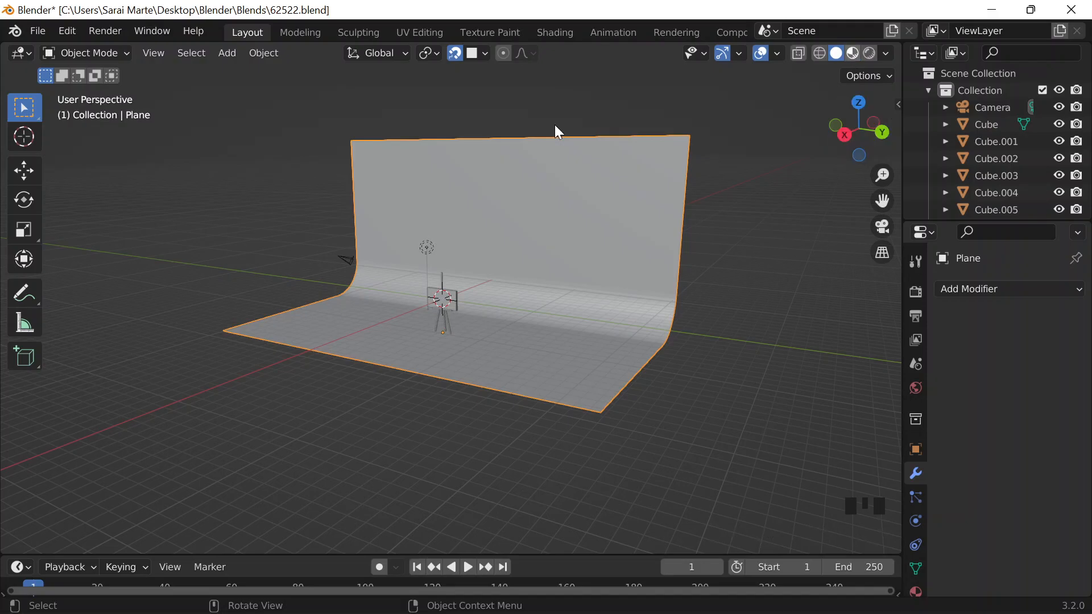
Switch the viewport to Material Preview shading and select the backdrop
{"action": "left_click", "coordinate": [857, 54]}
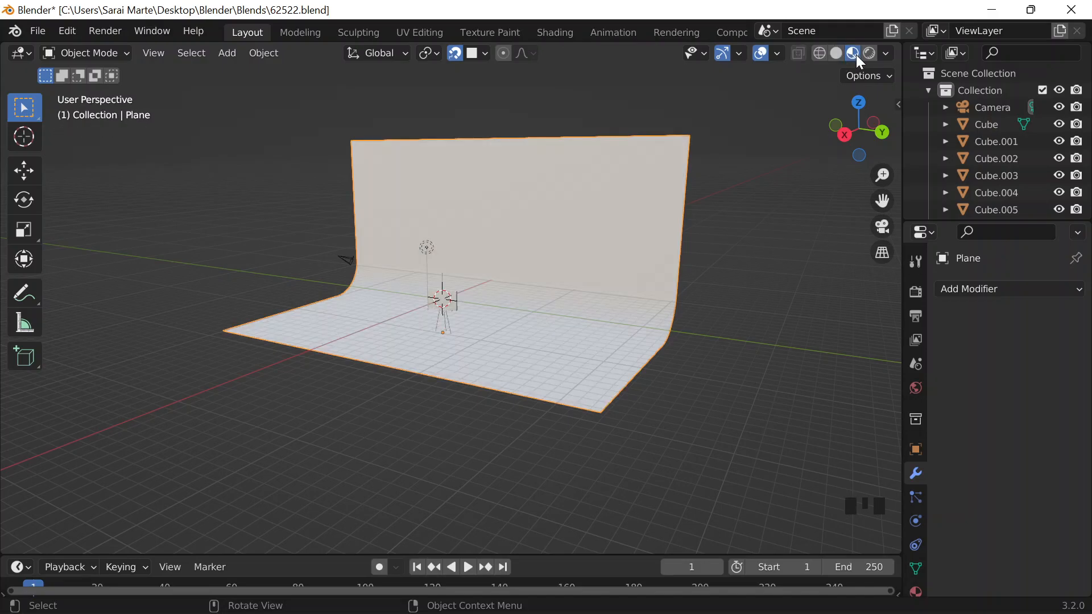
{"action": "middle_click_drag", "start_coordinate": [639, 257], "coordinate": [698, 277]}
{"action": "scroll", "coordinate": [620, 274], "scroll_direction": "up", "scroll_amount": 4}
{"action": "left_click", "coordinate": [524, 177]}
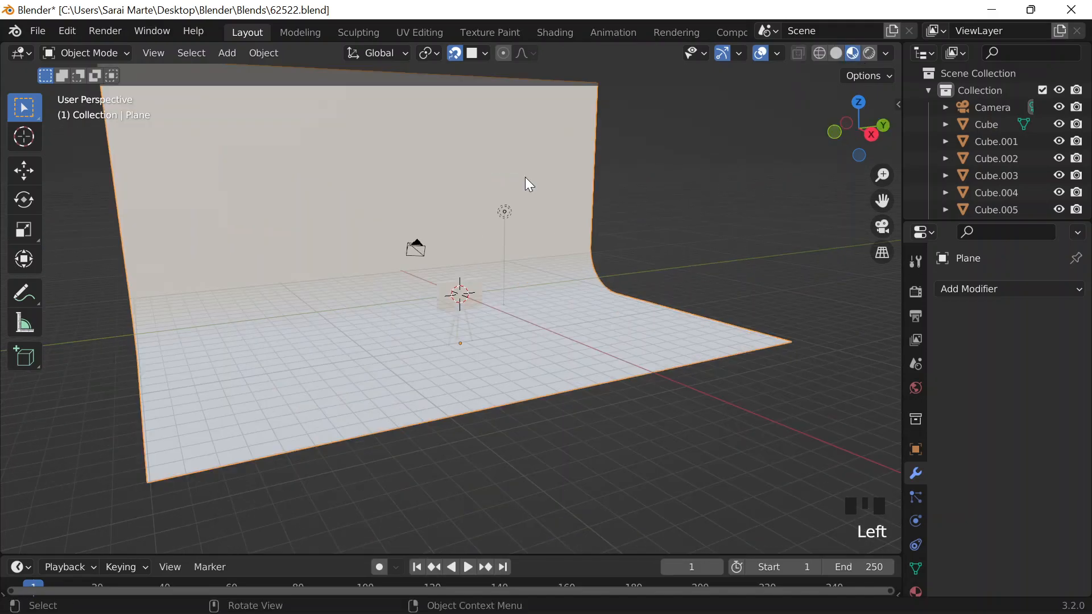
Create a new material for the backdrop plane
{"action": "middle_click_drag", "start_coordinate": [909, 434], "coordinate": [911, 485]}
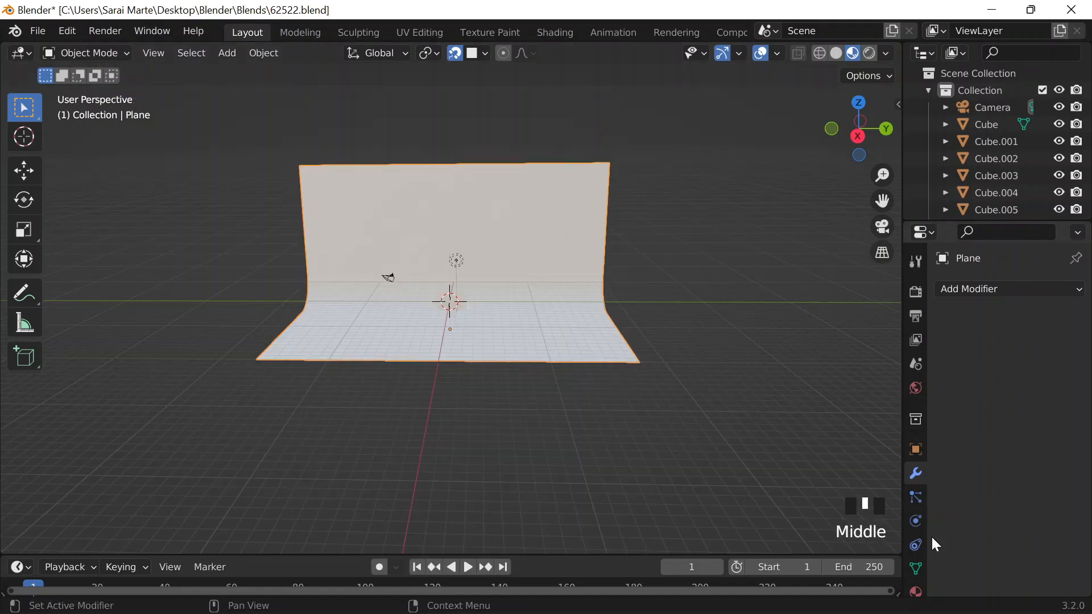
{"action": "scroll", "coordinate": [914, 547], "scroll_direction": "down", "scroll_amount": 9}
{"action": "left_click", "coordinate": [916, 547]}
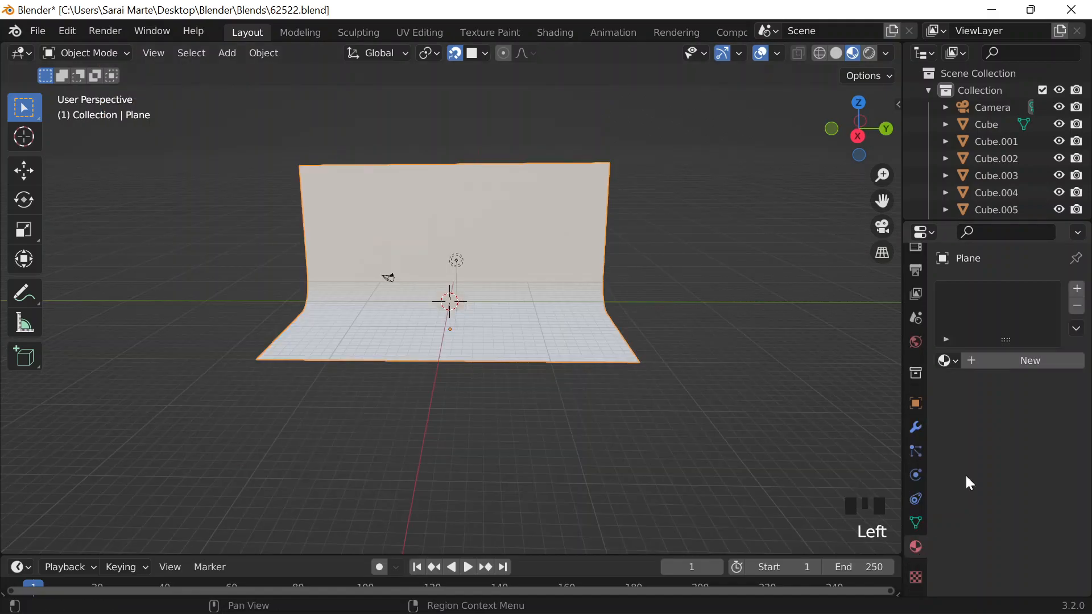
{"action": "left_click", "coordinate": [1024, 366]}
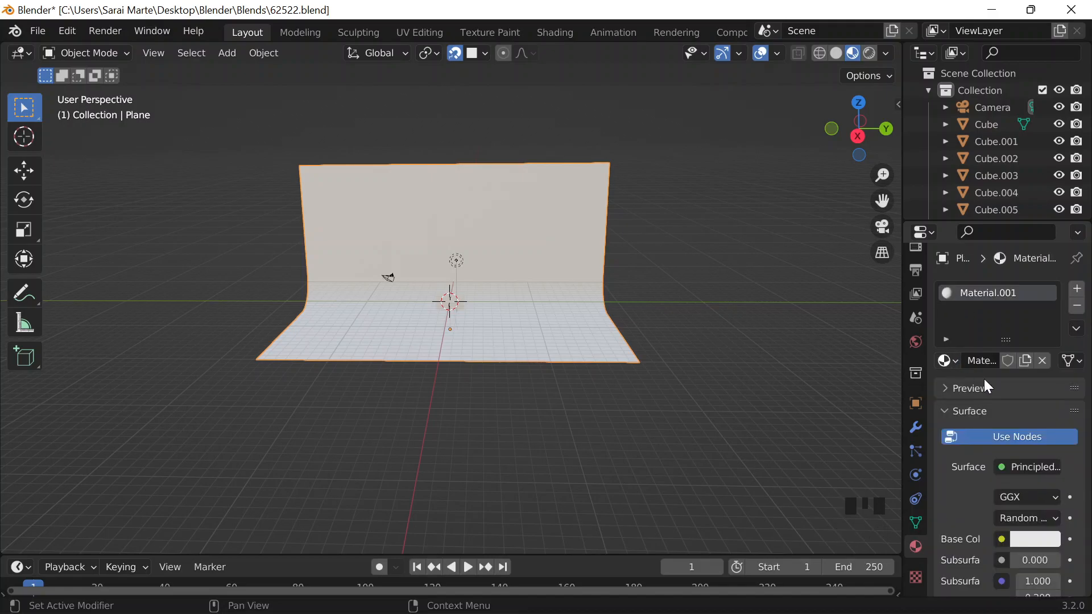
Set the base color of the backdrop's material to green, hex 12664F
{"action": "scroll", "coordinate": [1022, 421], "scroll_direction": "down", "scroll_amount": 9}
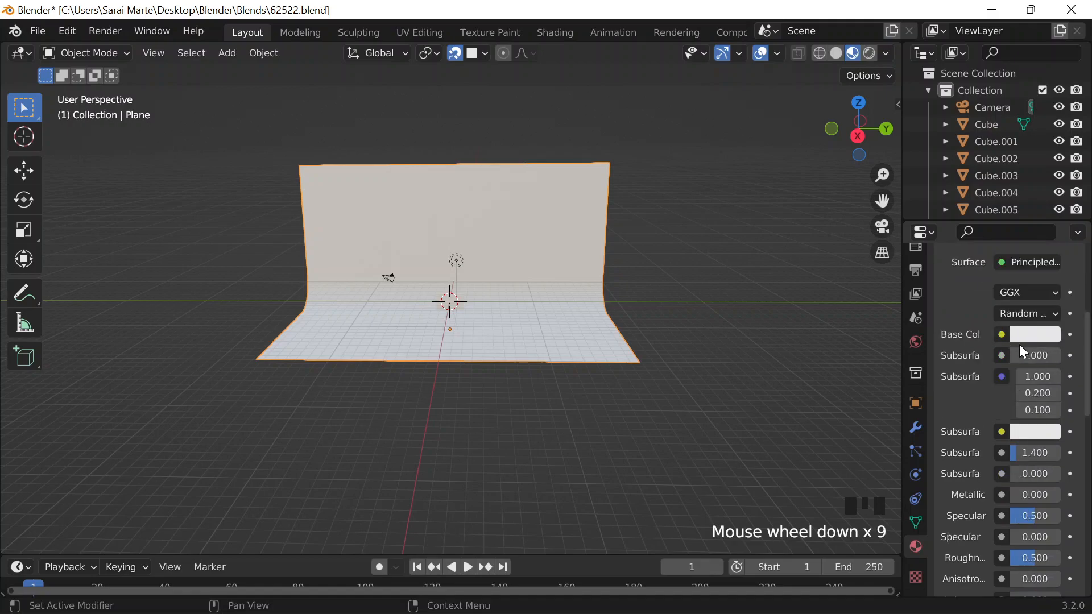
{"action": "left_click", "coordinate": [1021, 339]}
{"action": "left_click", "coordinate": [1015, 234]}
{"action": "left_click", "coordinate": [1015, 259]}
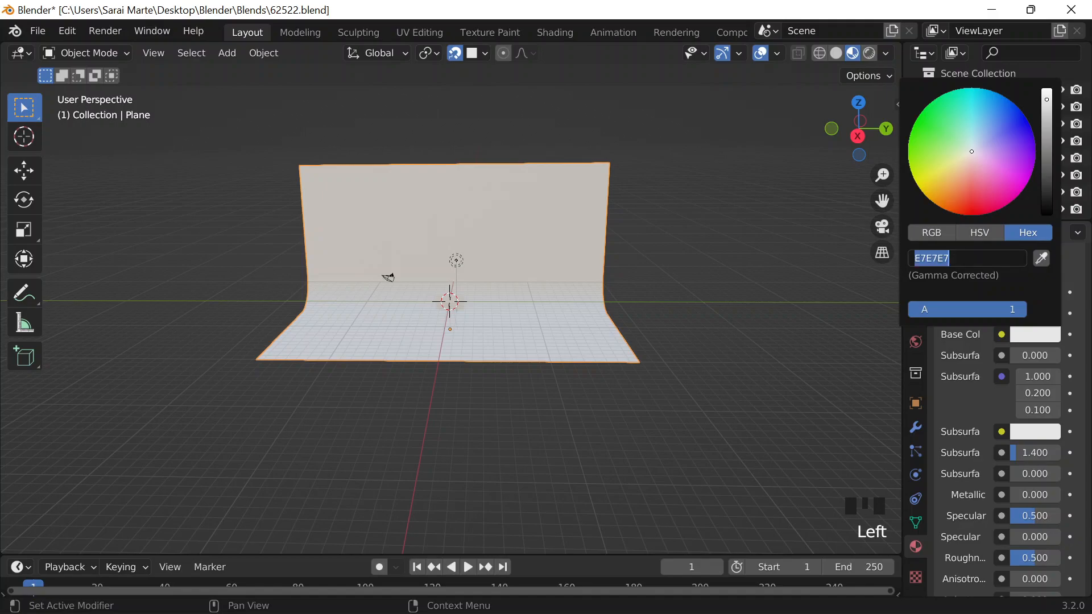
{"action": "key", "text": "ctrl+v"}
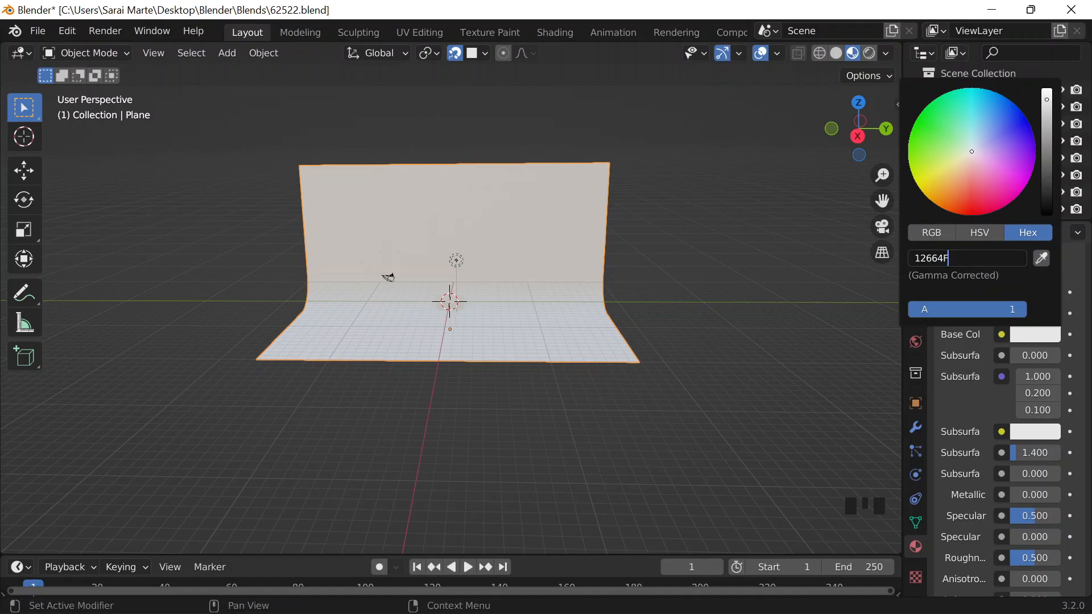
{"action": "key", "text": "Return"}
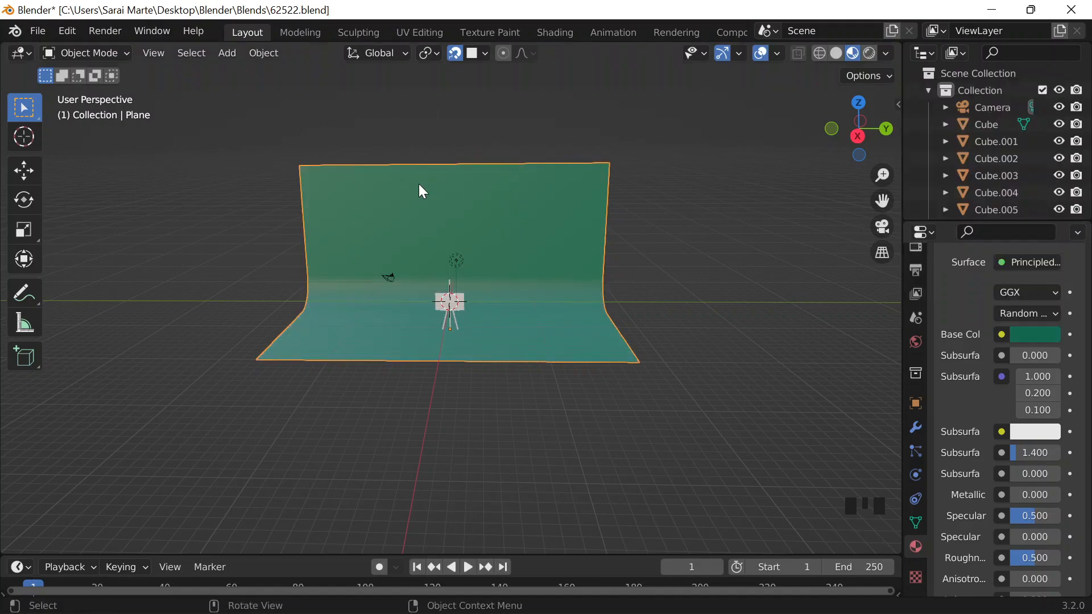
Examine the colored backdrop around the easel from several distances and angles
{"action": "scroll", "coordinate": [434, 189], "scroll_direction": "up", "scroll_amount": 7}
{"action": "scroll", "coordinate": [448, 247], "scroll_direction": "down", "scroll_amount": 6}
{"action": "scroll", "coordinate": [470, 280], "scroll_direction": "up", "scroll_amount": 9}
{"action": "scroll", "coordinate": [475, 278], "scroll_direction": "down", "scroll_amount": 9}
{"action": "scroll", "coordinate": [480, 276], "scroll_direction": "up", "scroll_amount": 4}
{"action": "middle_click_drag", "start_coordinate": [482, 271], "coordinate": [714, 313]}
{"action": "scroll", "coordinate": [628, 312], "scroll_direction": "down", "scroll_amount": 6}
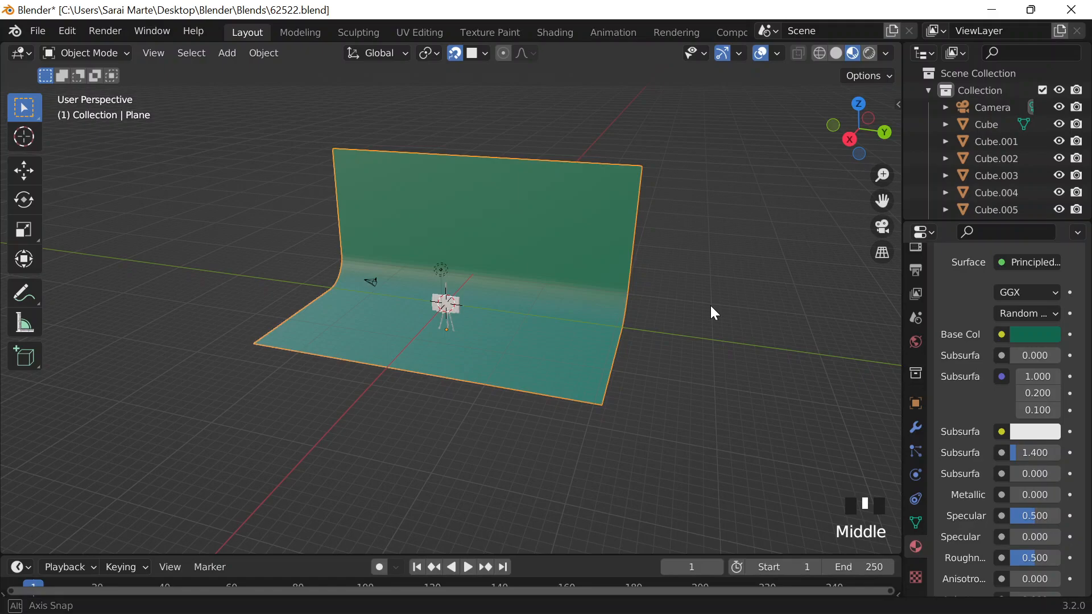
{"action": "scroll", "coordinate": [474, 290], "scroll_direction": "down", "scroll_amount": 4}
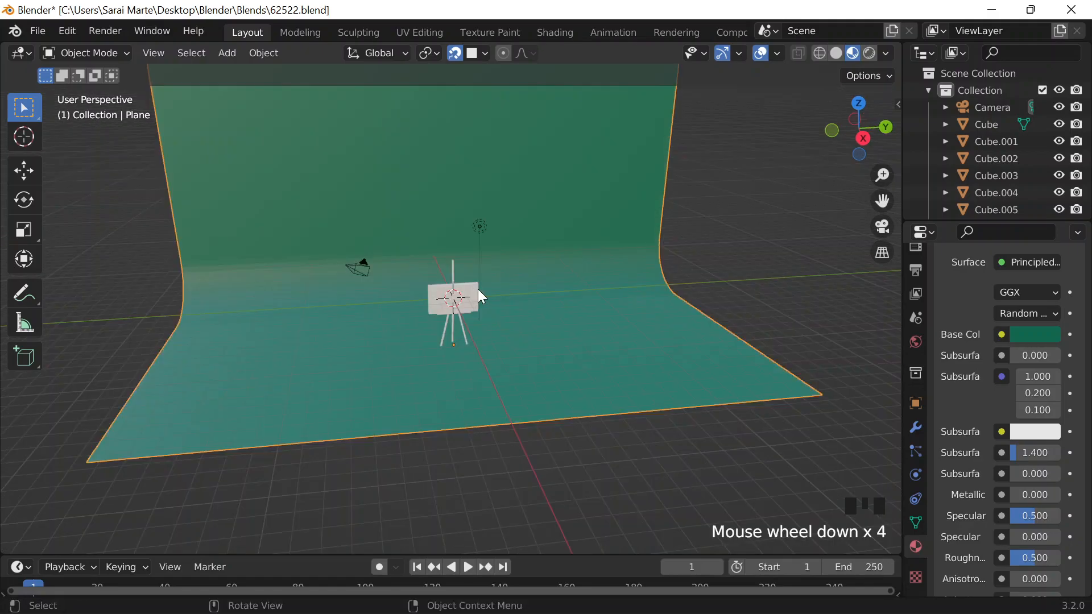
Set the base color of the material shared by the easel's parts to black, starting from one of its legs
{"action": "scroll", "coordinate": [478, 289], "scroll_direction": "up", "scroll_amount": 5}
{"action": "left_click", "coordinate": [475, 333]}
{"action": "scroll", "coordinate": [587, 343], "scroll_direction": "up", "scroll_amount": 5}
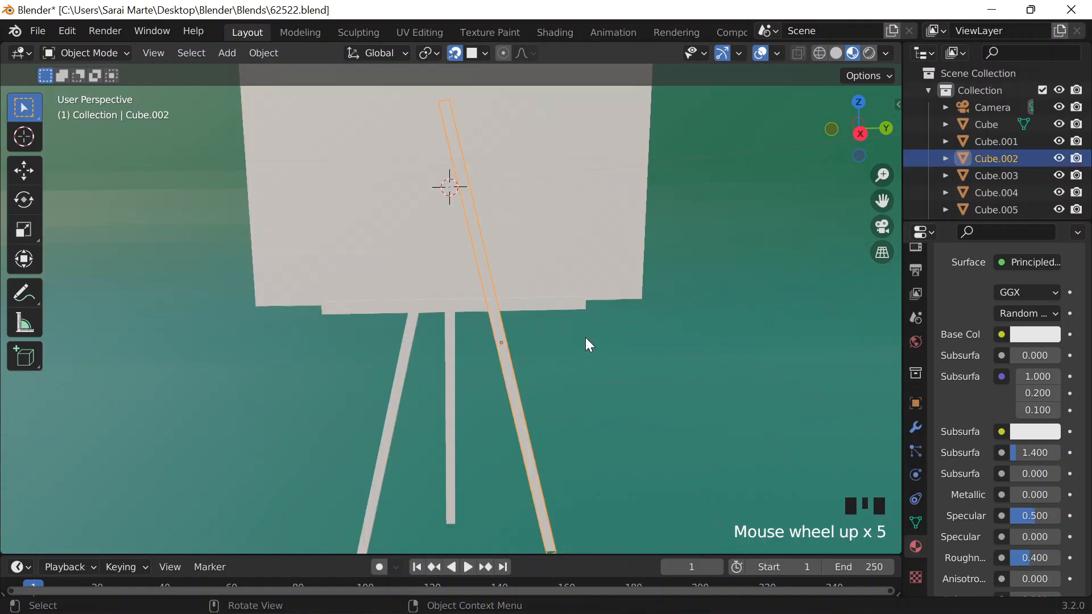
{"action": "scroll", "coordinate": [589, 344], "scroll_direction": "down", "scroll_amount": 3}
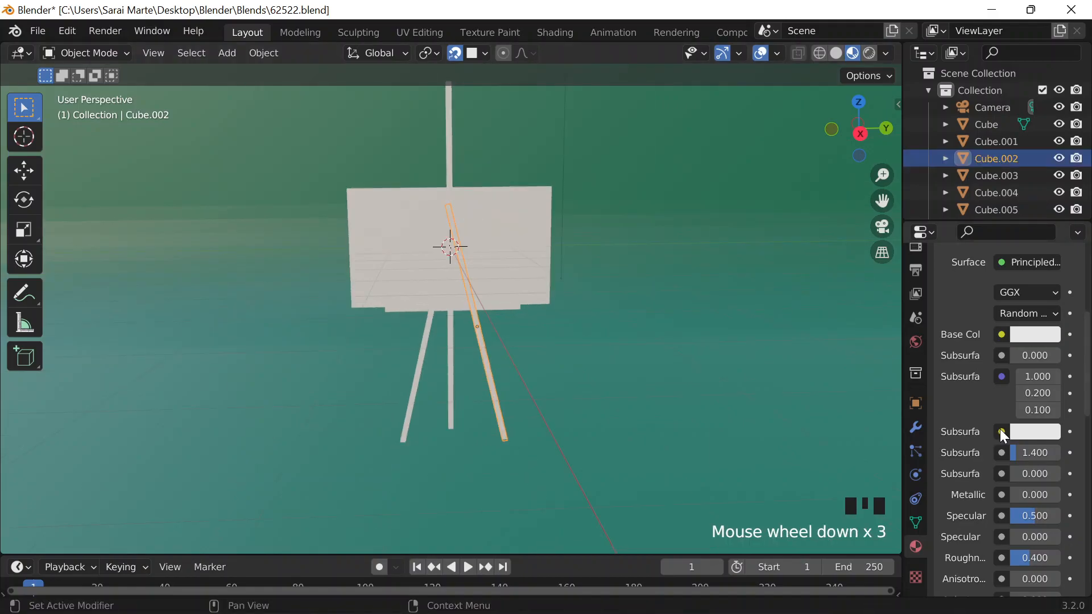
{"action": "left_click", "coordinate": [1033, 335]}
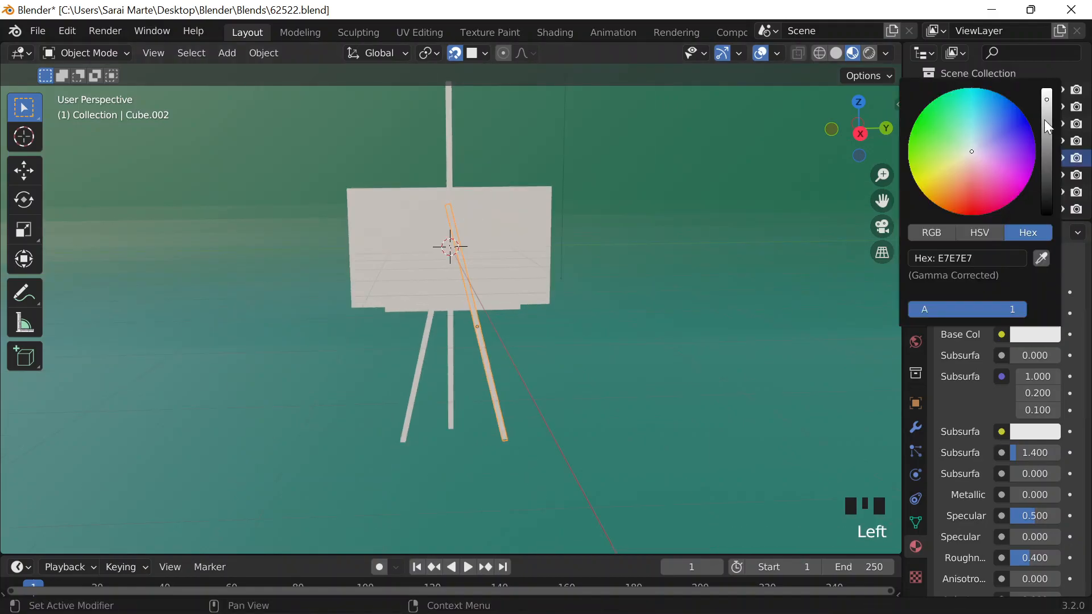
{"action": "left_click_drag", "start_coordinate": [1048, 126], "coordinate": [1047, 214]}
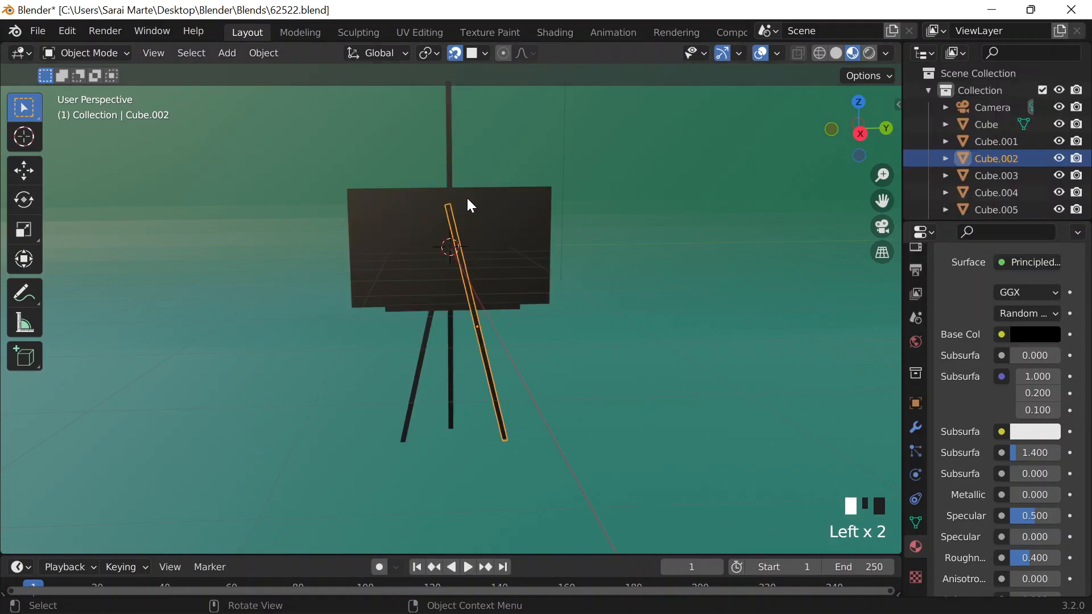
{"action": "left_click", "coordinate": [469, 205]}
{"action": "left_click", "coordinate": [263, 52]}
{"action": "mouse_move", "coordinate": [325, 94]}
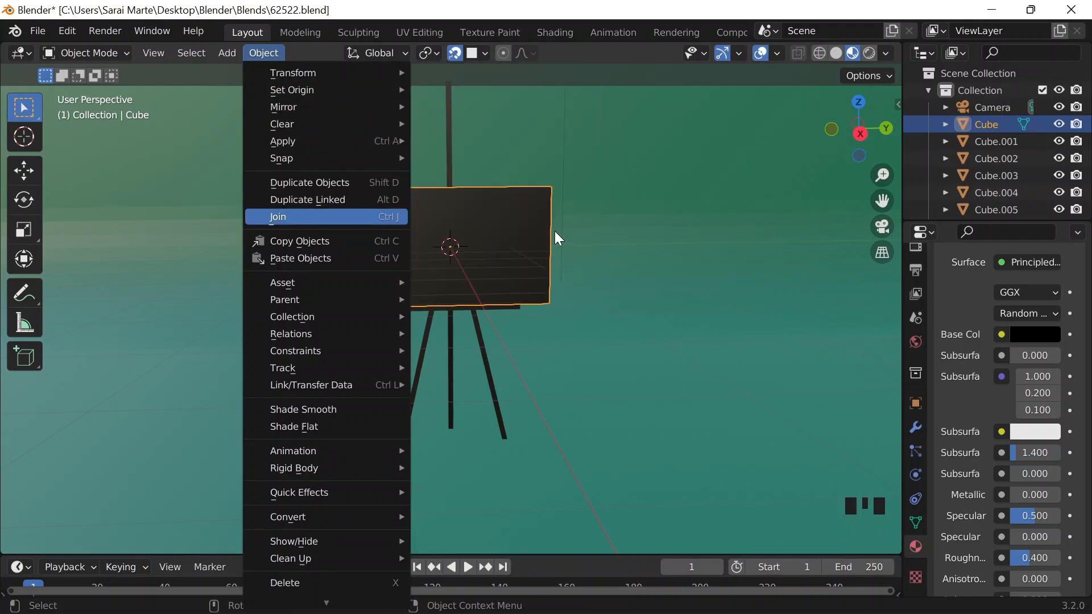
{"action": "scroll", "coordinate": [512, 273], "scroll_direction": "up", "scroll_amount": 2}
{"action": "left_click", "coordinate": [427, 310]}
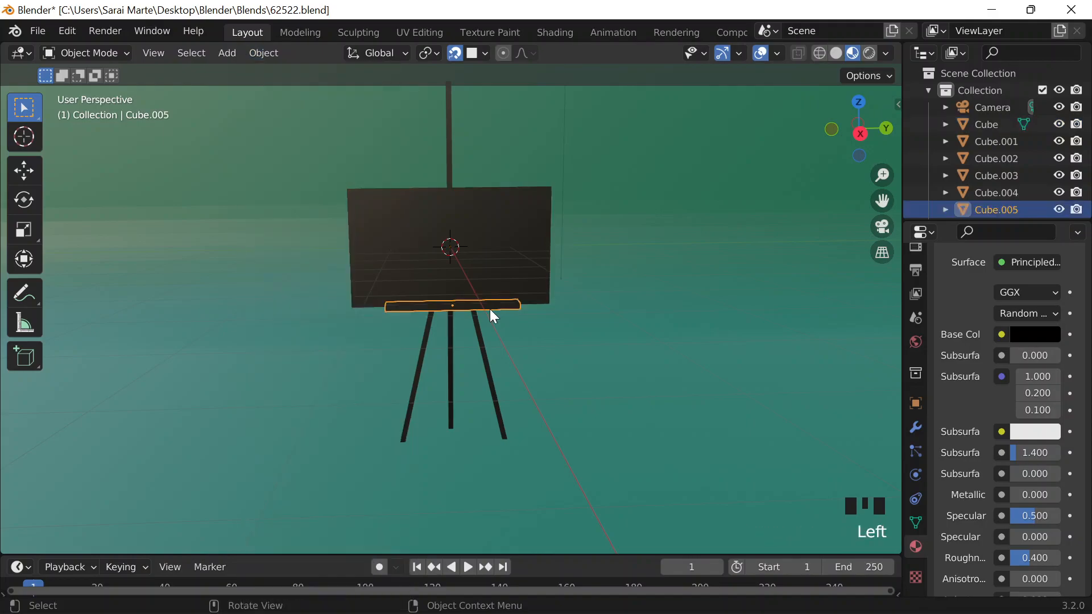
Make the canvas a single user for object, data and materials, and set its base color to white, hex FFFFFF
{"action": "left_click", "coordinate": [483, 280]}
{"action": "left_click", "coordinate": [482, 280]}
{"action": "left_click", "coordinate": [483, 280]}
{"action": "left_click", "coordinate": [483, 279]}
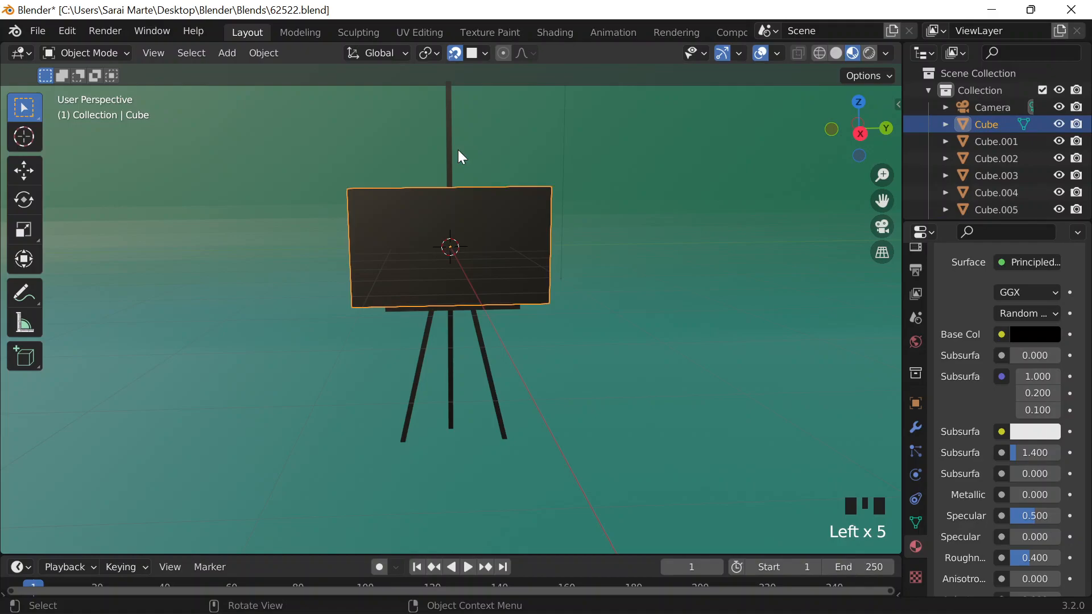
{"action": "scroll", "coordinate": [458, 149], "scroll_direction": "down", "scroll_amount": 2}
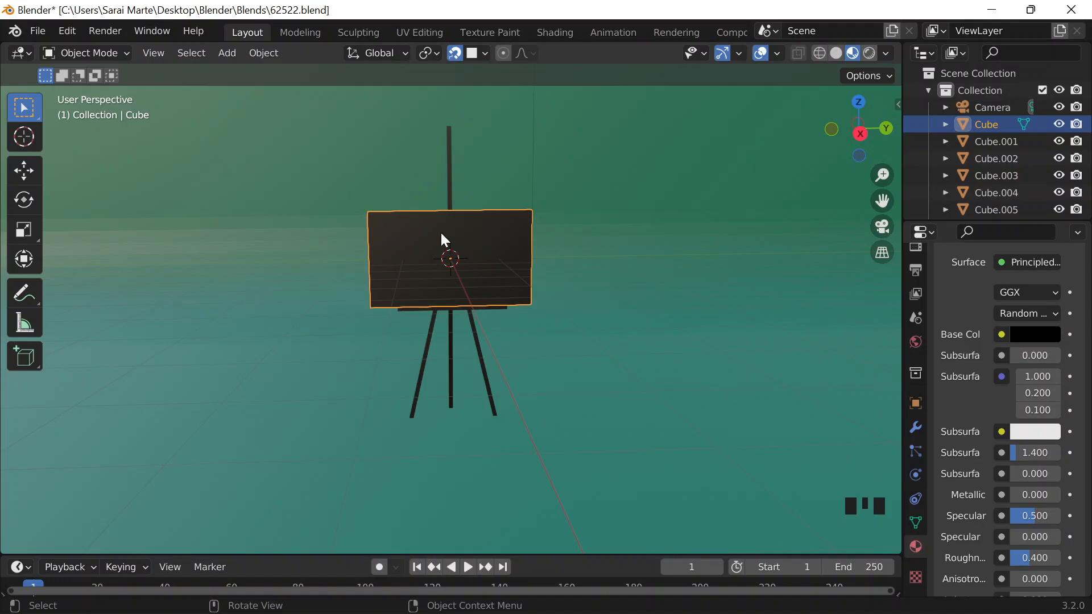
{"action": "left_click", "coordinate": [272, 54]}
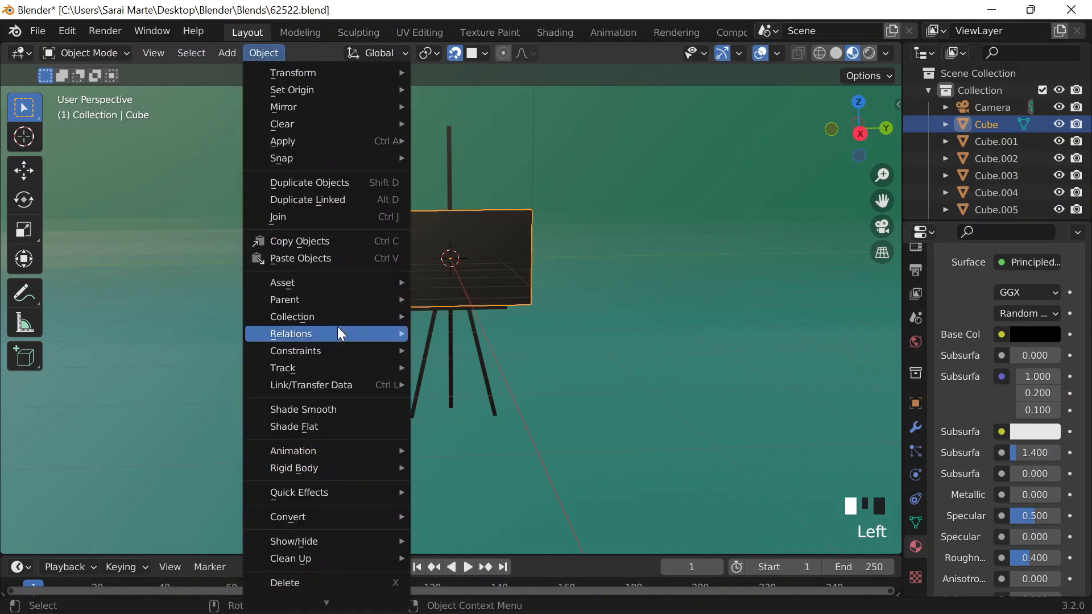
{"action": "mouse_move", "coordinate": [338, 330]}
{"action": "mouse_move", "coordinate": [511, 391]}
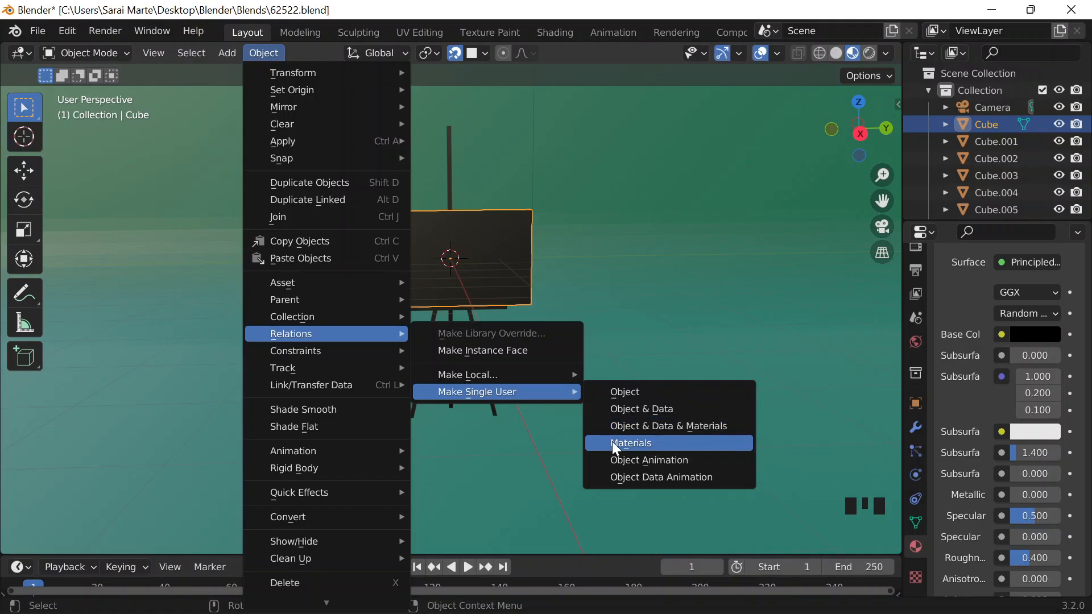
{"action": "left_click", "coordinate": [657, 427]}
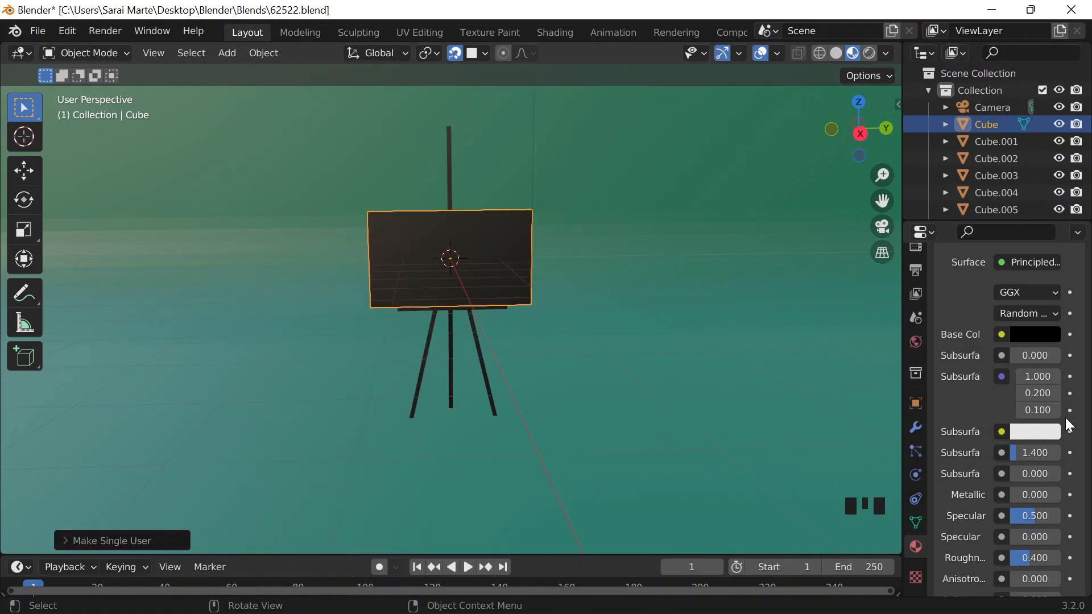
{"action": "left_click", "coordinate": [1026, 333]}
{"action": "left_click_drag", "start_coordinate": [1047, 212], "coordinate": [1047, 90]}
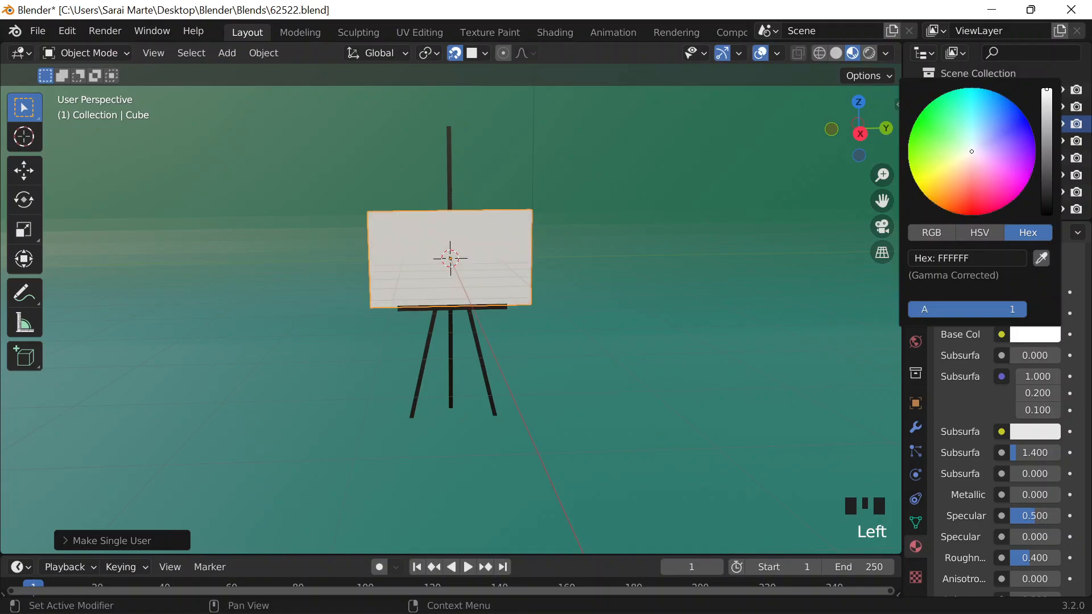
{"action": "left_click", "coordinate": [448, 193]}
{"action": "left_click", "coordinate": [449, 194]}
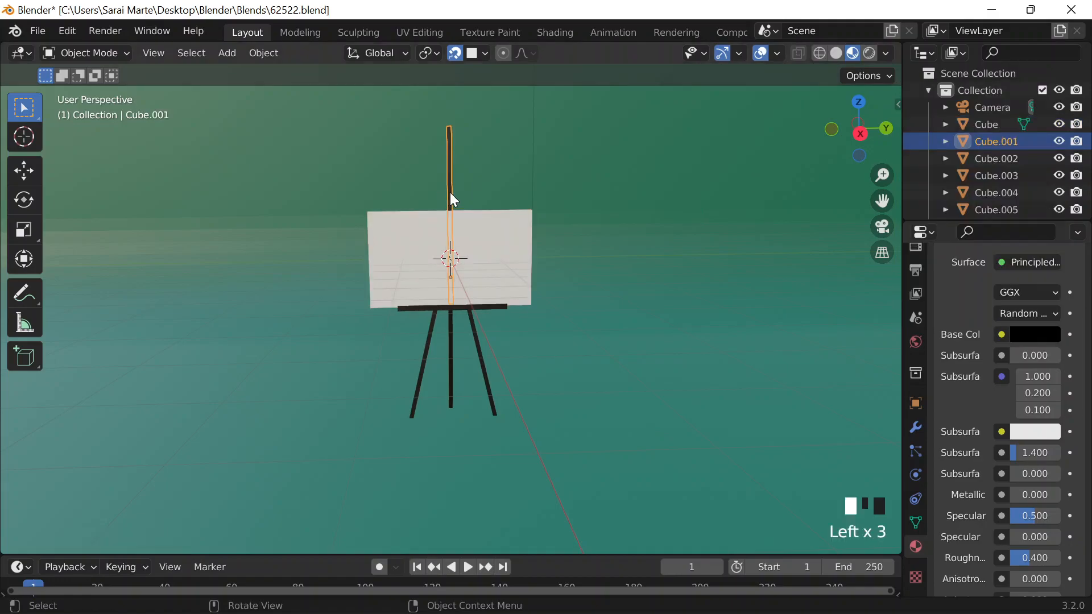
{"action": "left_click", "coordinate": [475, 324]}
{"action": "left_click", "coordinate": [1019, 333]}
{"action": "left_click_drag", "start_coordinate": [1047, 162], "coordinate": [1047, 180]}
{"action": "left_click", "coordinate": [650, 257]}
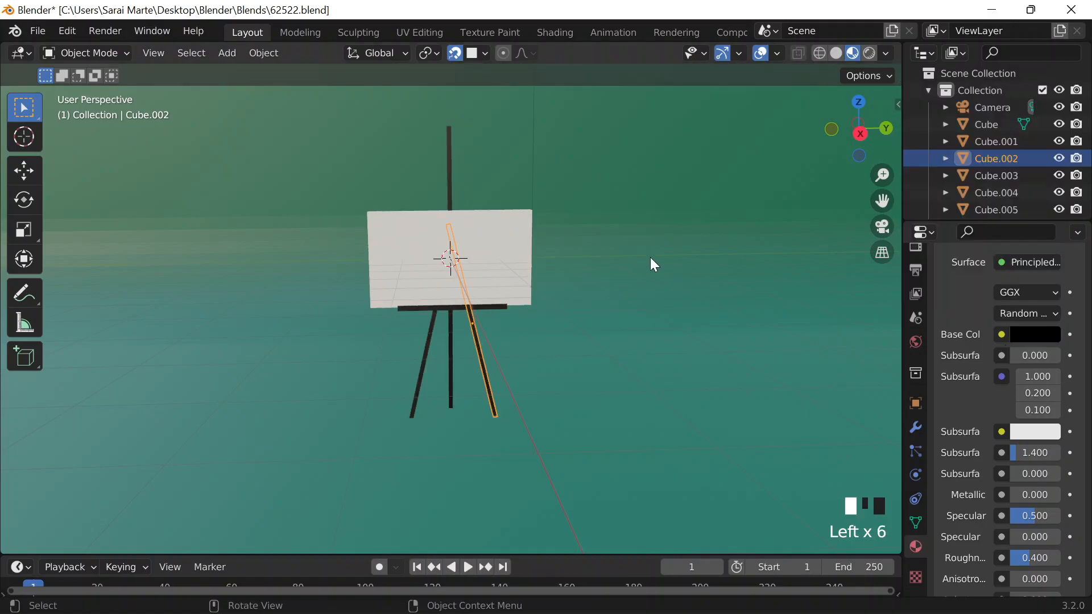
Raise the Metallic value of the black easel material, using the upper vertical post
{"action": "scroll", "coordinate": [516, 218], "scroll_direction": "up", "scroll_amount": 3}
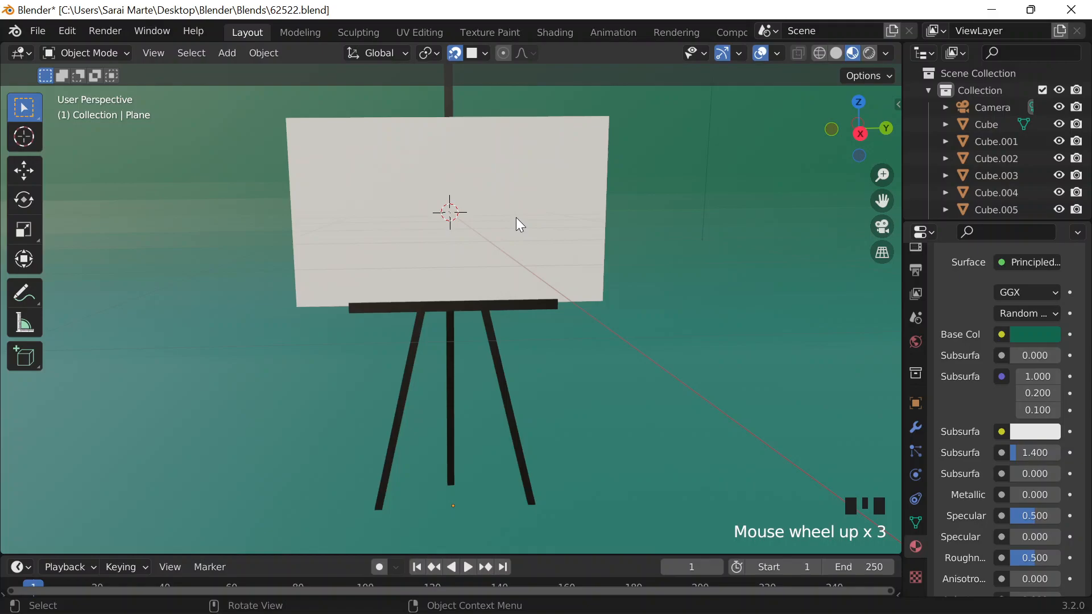
{"action": "left_click", "coordinate": [516, 218]}
{"action": "scroll", "coordinate": [568, 236], "scroll_direction": "down", "scroll_amount": 1}
{"action": "middle_click_drag", "start_coordinate": [586, 247], "coordinate": [600, 307], "text": "shift"}
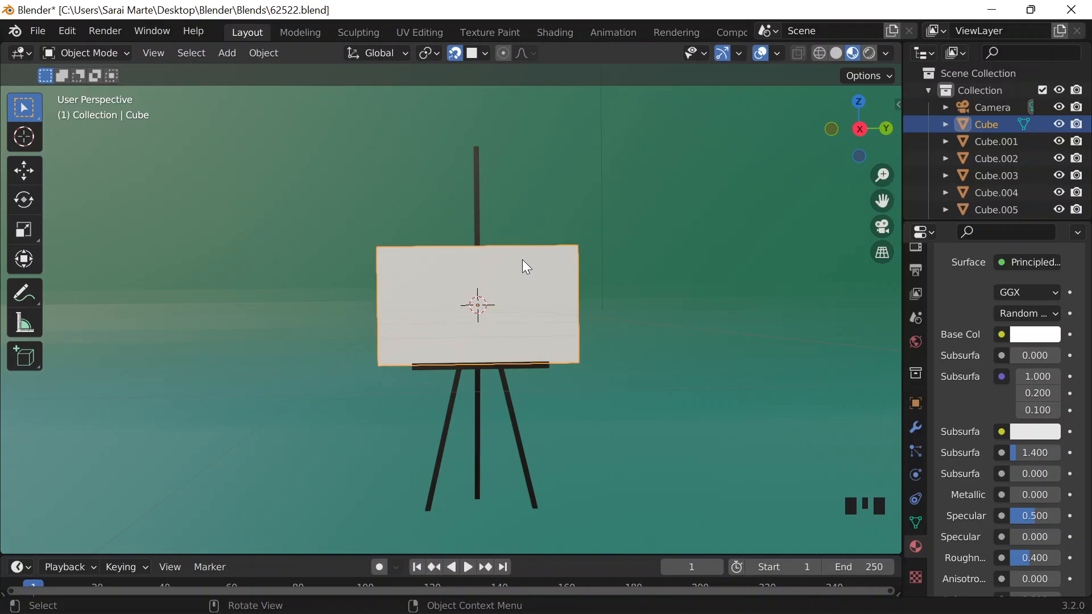
{"action": "middle_click_drag", "start_coordinate": [485, 251], "coordinate": [461, 326]}
{"action": "middle_click_drag", "start_coordinate": [571, 364], "coordinate": [585, 307], "text": "shift"}
{"action": "left_click", "coordinate": [488, 174]}
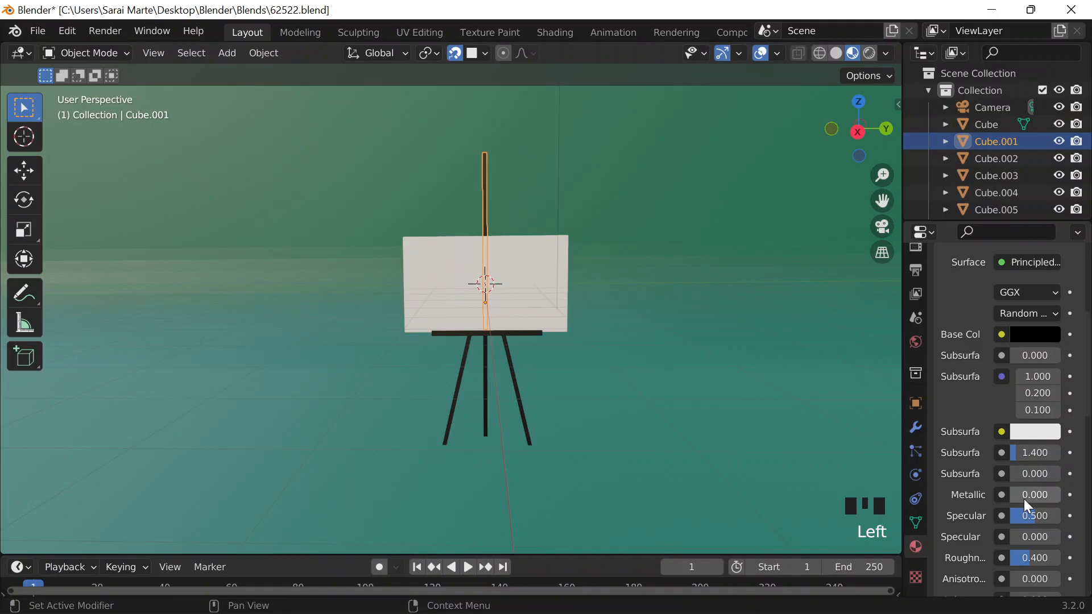
{"action": "left_click_drag", "start_coordinate": [1024, 500], "coordinate": [1070, 500]}
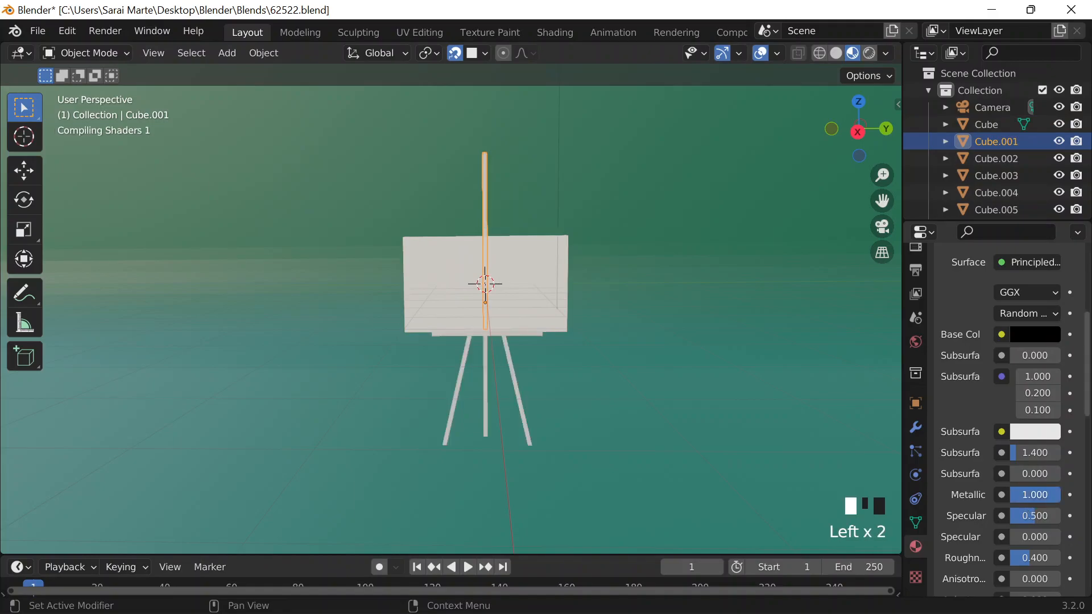
{"action": "left_click_drag", "start_coordinate": [1035, 499], "coordinate": [1027, 499]}
{"action": "left_click", "coordinate": [574, 255]}
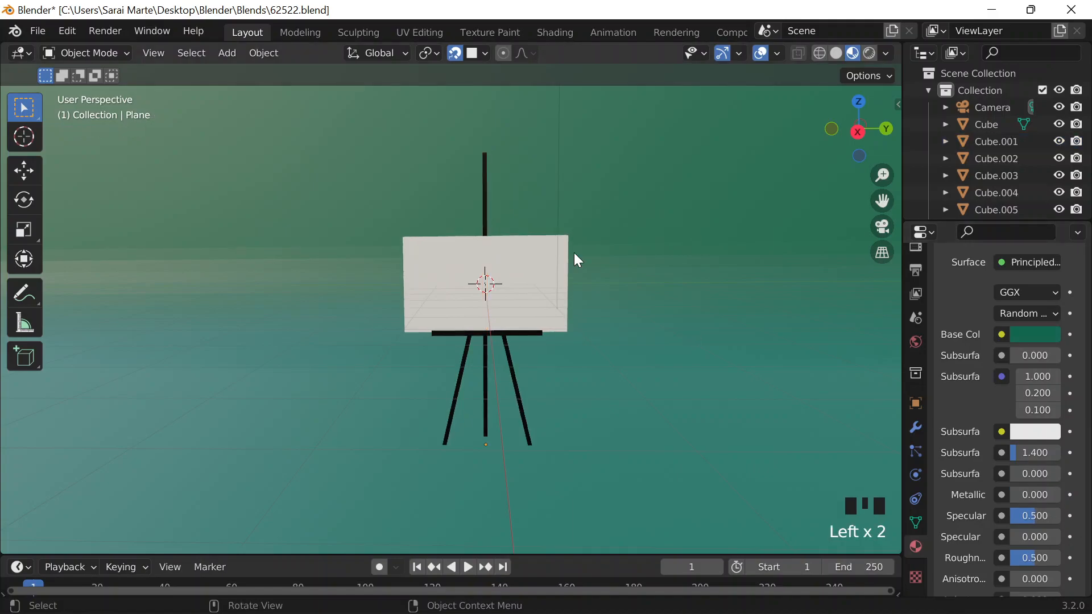
Save the project under its existing file name
{"action": "scroll", "coordinate": [521, 175], "scroll_direction": "up", "scroll_amount": 3}
{"action": "scroll", "coordinate": [500, 182], "scroll_direction": "down", "scroll_amount": 4}
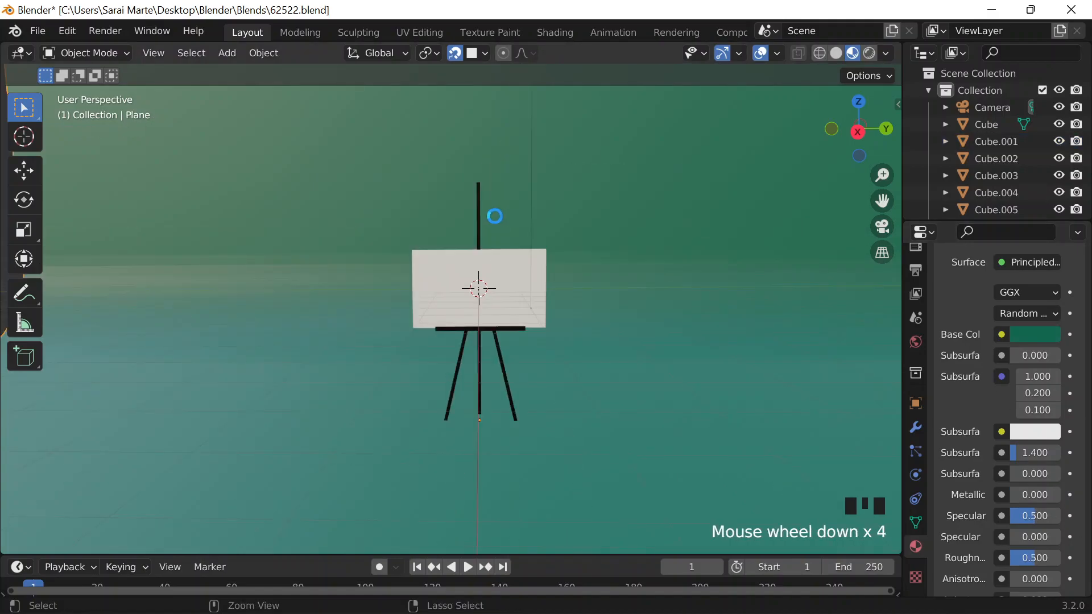
{"action": "key", "text": "ctrl+s"}
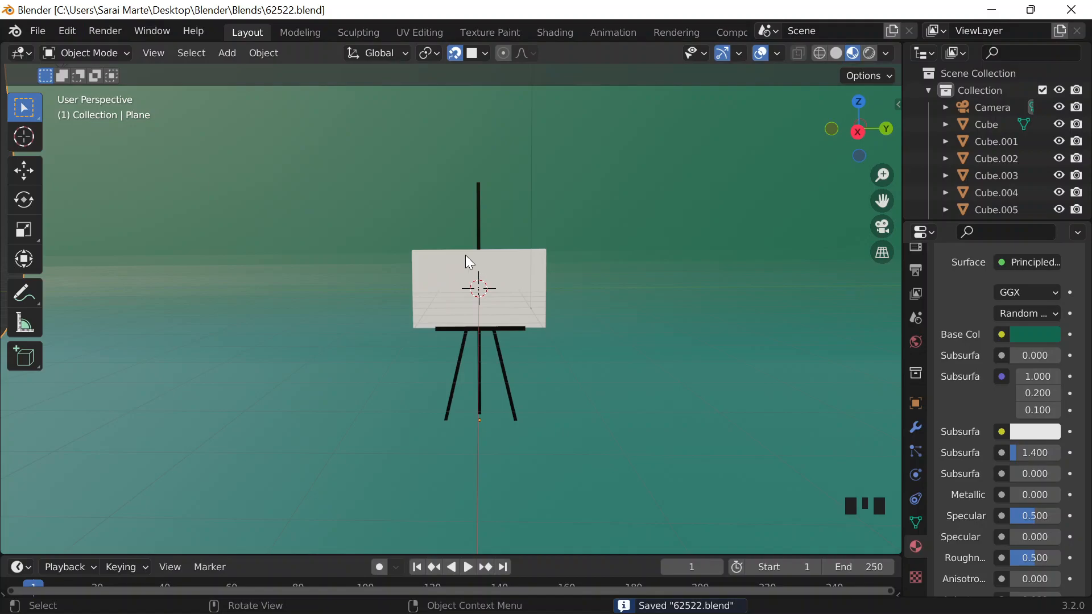
Rename the easel's board object from Cube to canvas
{"action": "left_click", "coordinate": [986, 130]}
{"action": "left_click", "coordinate": [985, 125]}
{"action": "double_click", "coordinate": [986, 125]}
{"action": "type", "text": "canvas"}
{"action": "key", "text": "Return"}
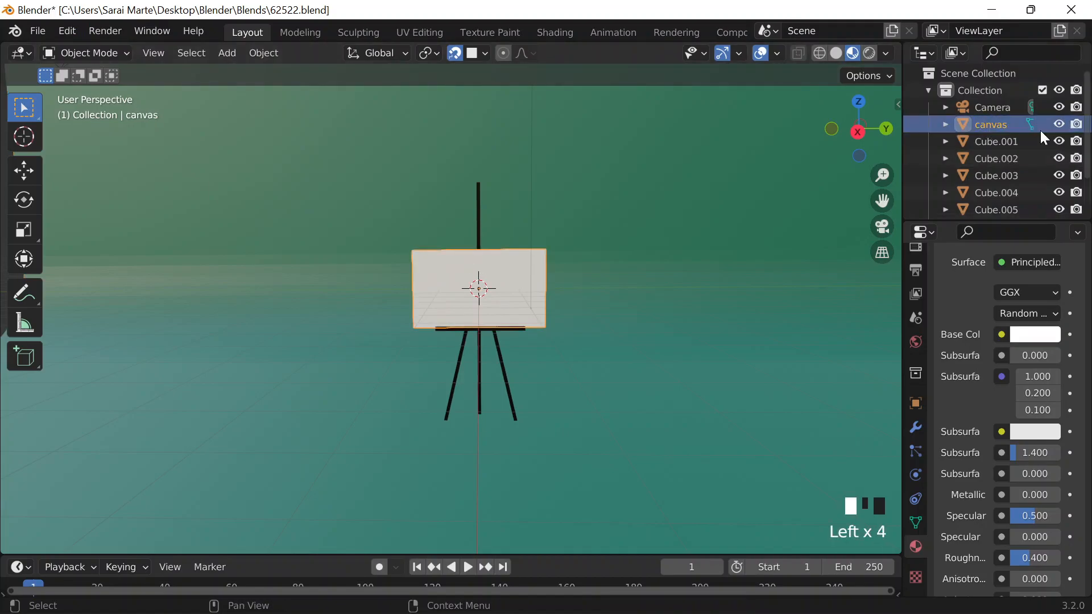
Enlarge the Outliner area to fit every object in the collection
{"action": "scroll", "coordinate": [968, 68], "scroll_direction": "up", "scroll_amount": 13}
{"action": "left_click_drag", "start_coordinate": [944, 223], "coordinate": [967, 258]}
{"action": "scroll", "coordinate": [453, 268], "scroll_direction": "up", "scroll_amount": 1}
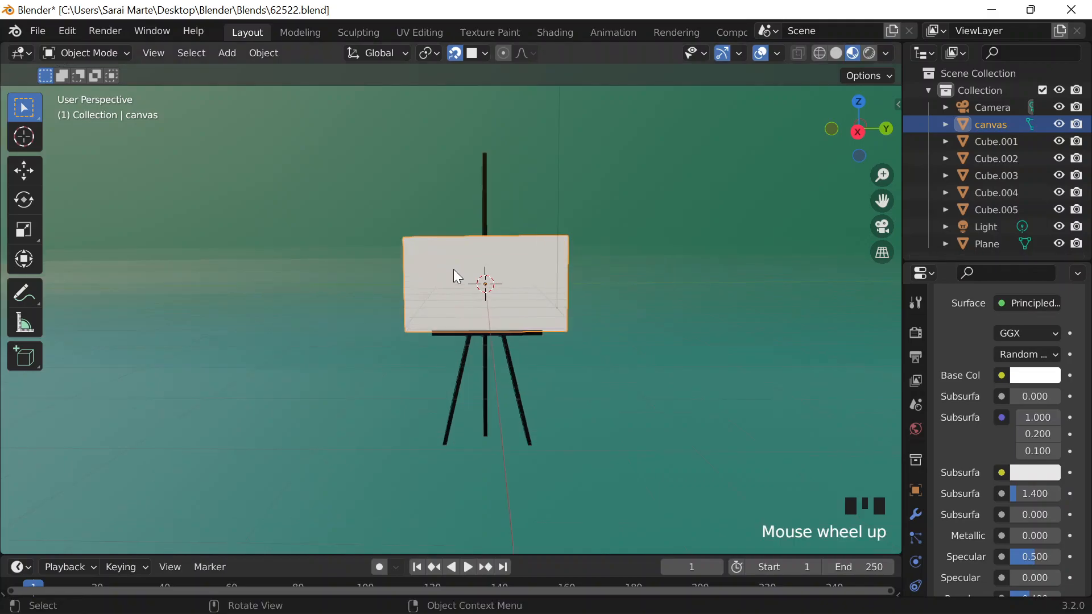
Switch the selected canvas from Object Mode to Edit Mode
{"action": "right_click", "coordinate": [459, 254]}
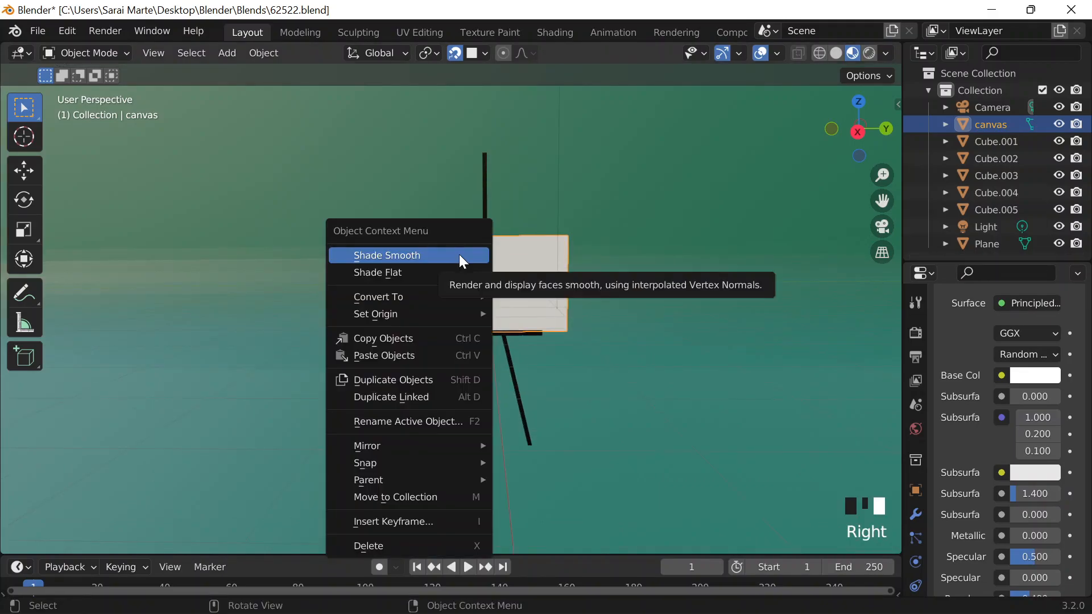
{"action": "left_click", "coordinate": [85, 53]}
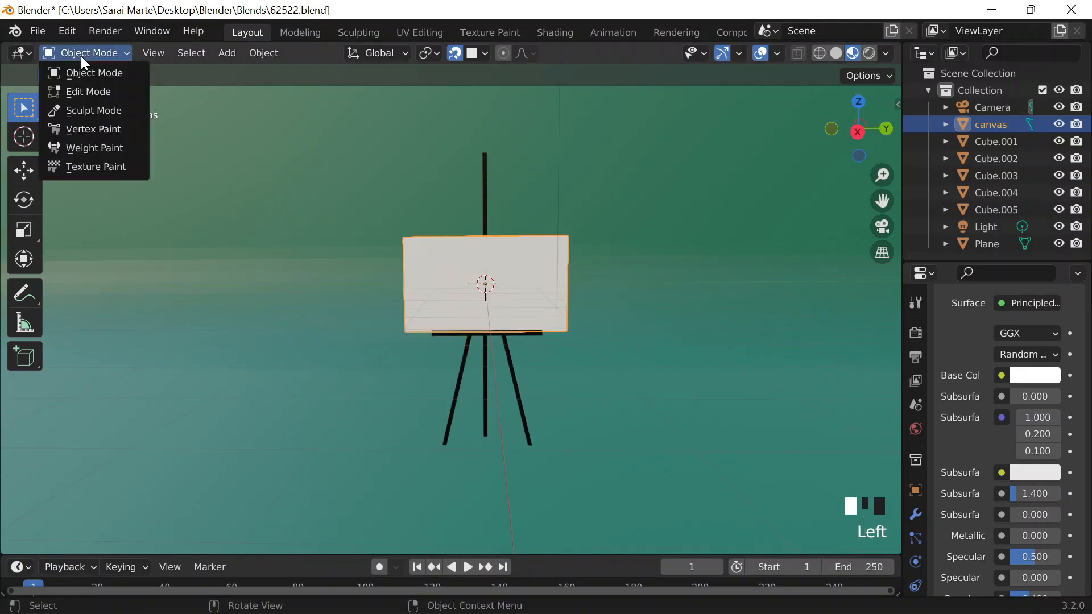
{"action": "left_click", "coordinate": [89, 93]}
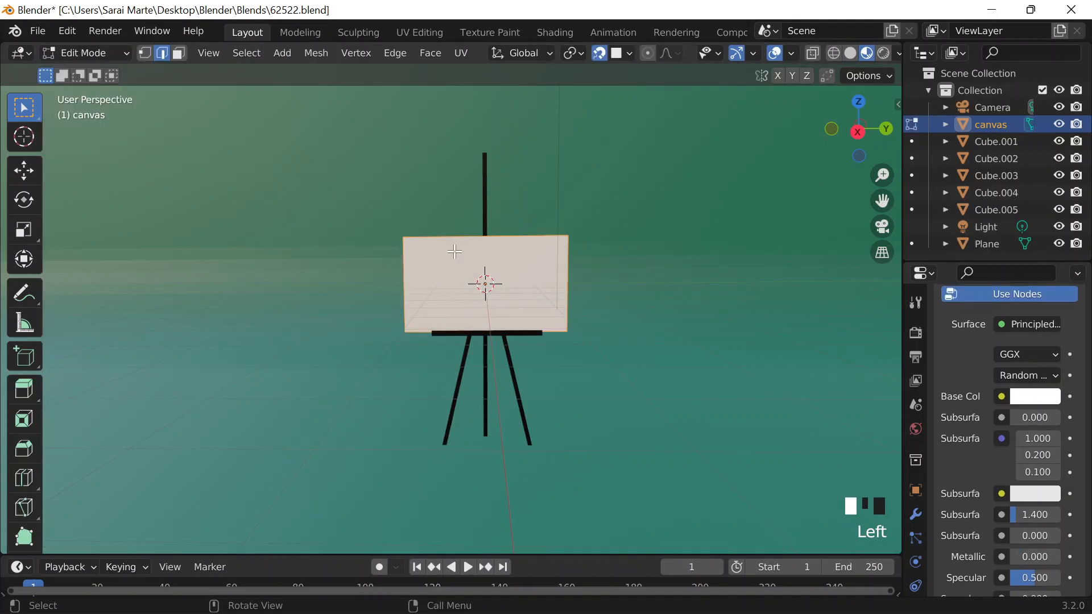
Subdivide the canvas mesh three times
{"action": "scroll", "coordinate": [489, 261], "scroll_direction": "up", "scroll_amount": 4}
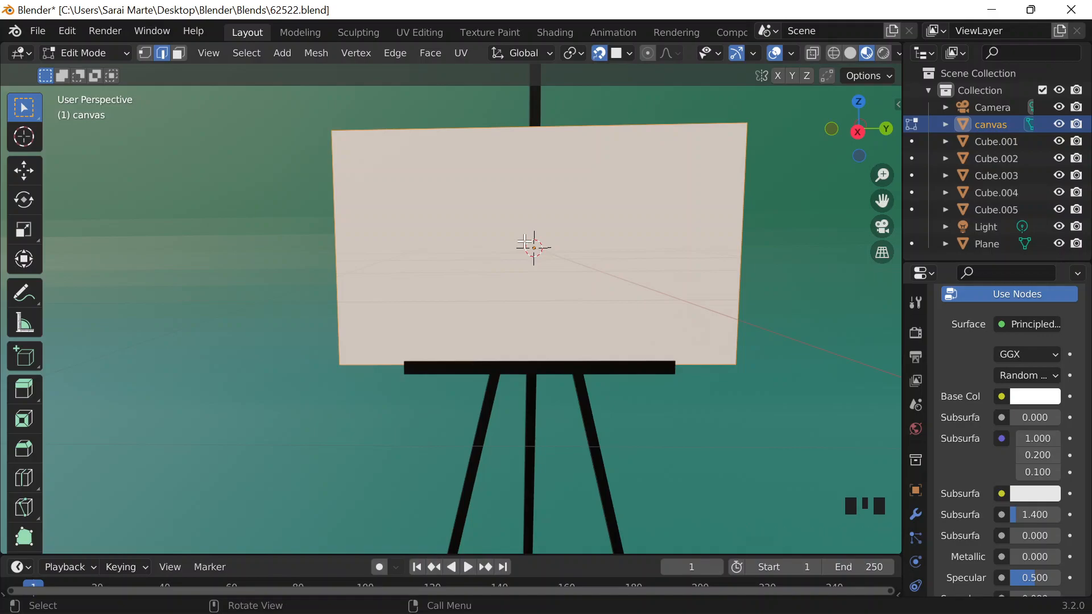
{"action": "right_click", "coordinate": [425, 188]}
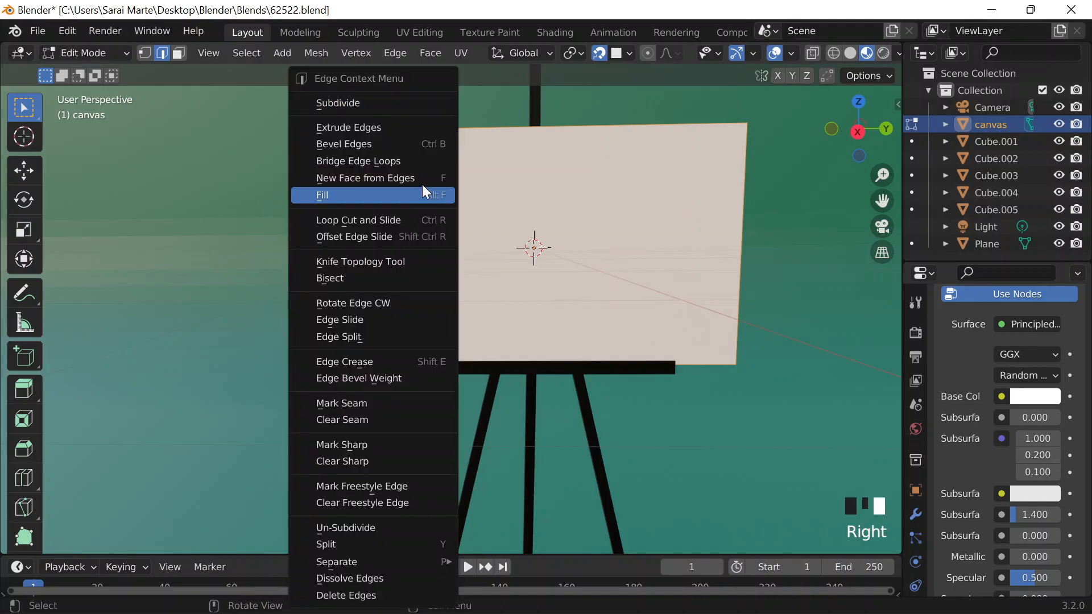
{"action": "left_click", "coordinate": [379, 104]}
{"action": "right_click", "coordinate": [380, 104]}
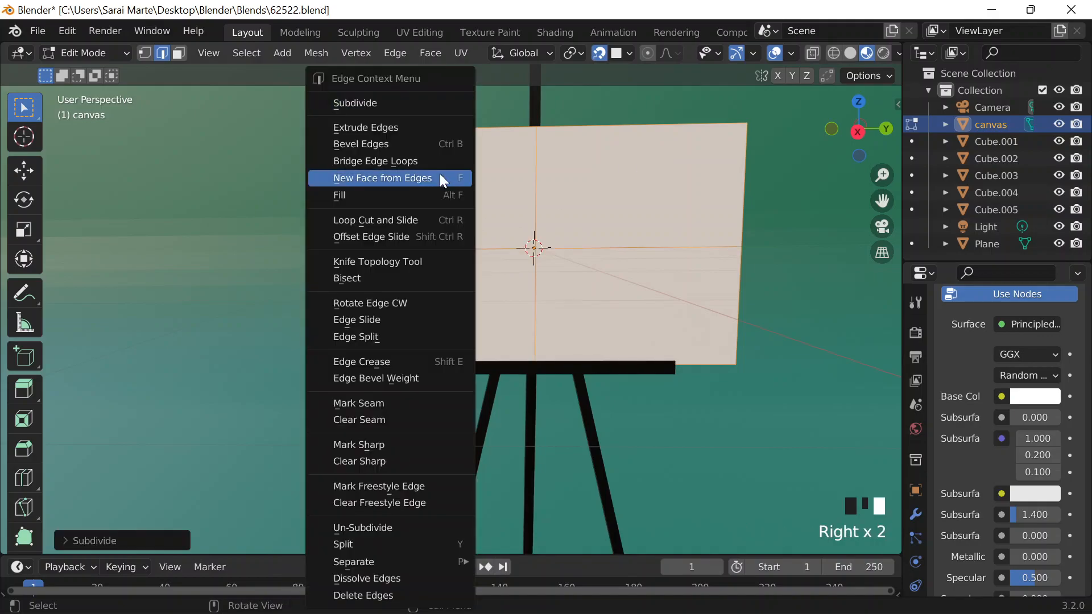
{"action": "left_click", "coordinate": [394, 104]}
{"action": "right_click", "coordinate": [395, 104]}
{"action": "left_click", "coordinate": [410, 104]}
{"action": "right_click", "coordinate": [444, 103]}
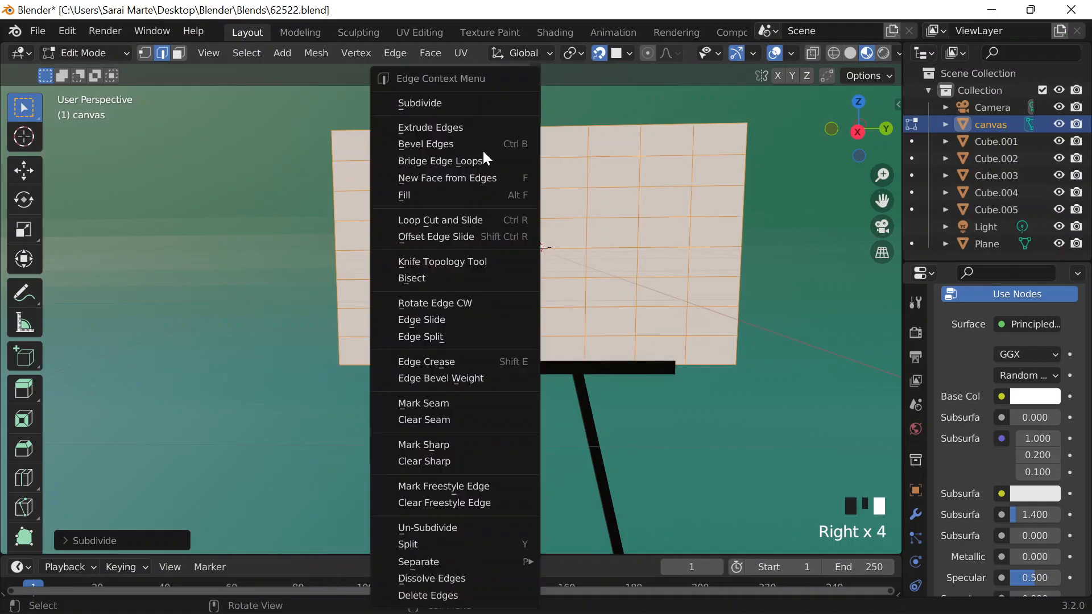
{"action": "left_click", "coordinate": [458, 128]}
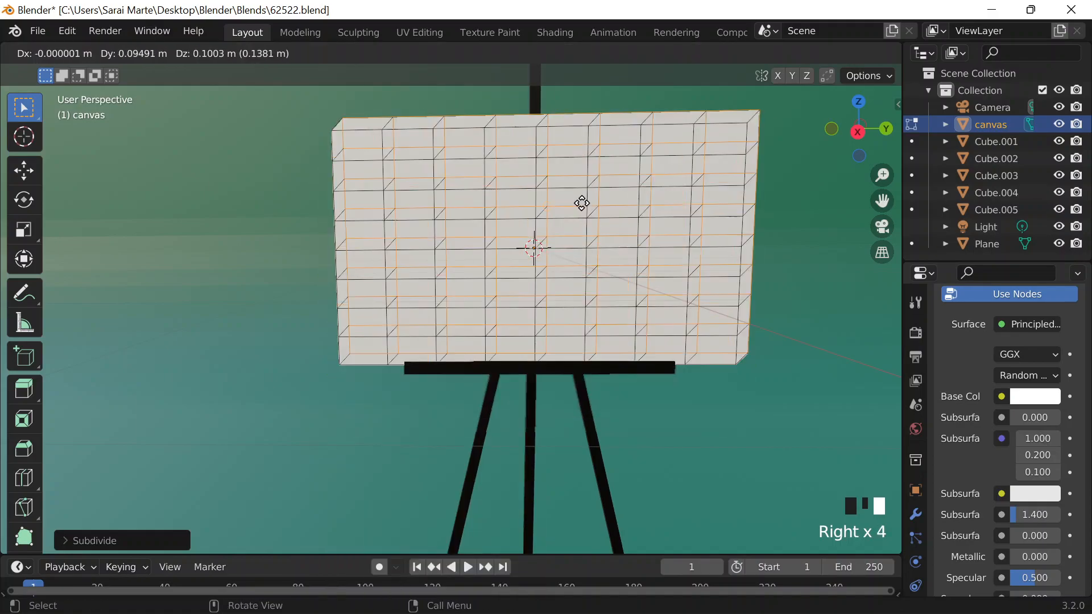
{"action": "left_click", "coordinate": [471, 177]}
{"action": "key", "text": "ctrl+z"}
{"action": "key", "text": "ctrl+z"}
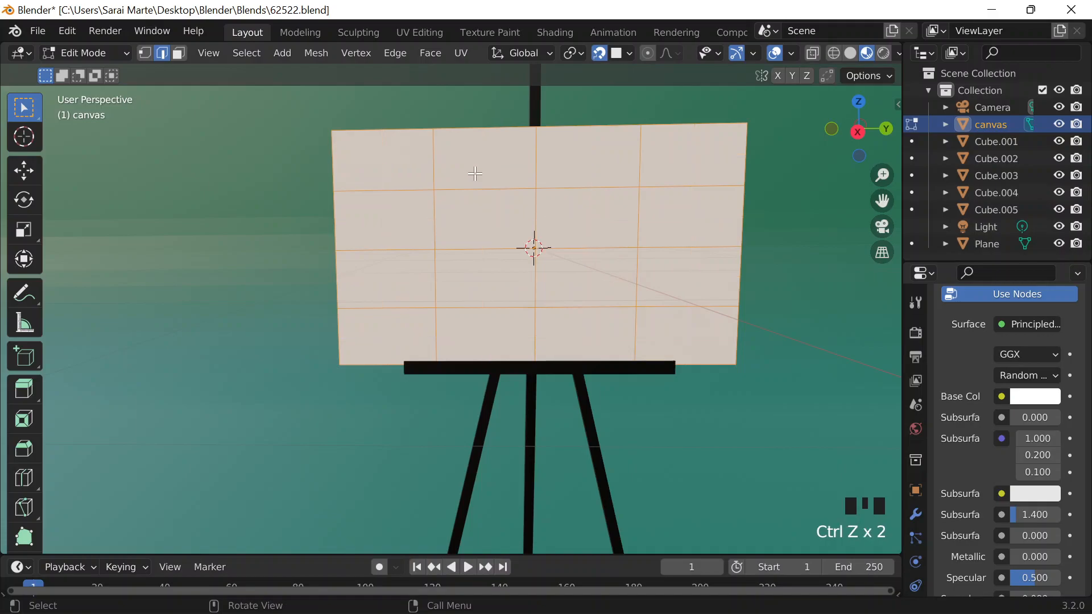
Subdivide the canvas mesh repeatedly until it forms a dense, fine grid
{"action": "right_click", "coordinate": [477, 162]}
{"action": "left_click", "coordinate": [416, 110]}
{"action": "right_click", "coordinate": [418, 110]}
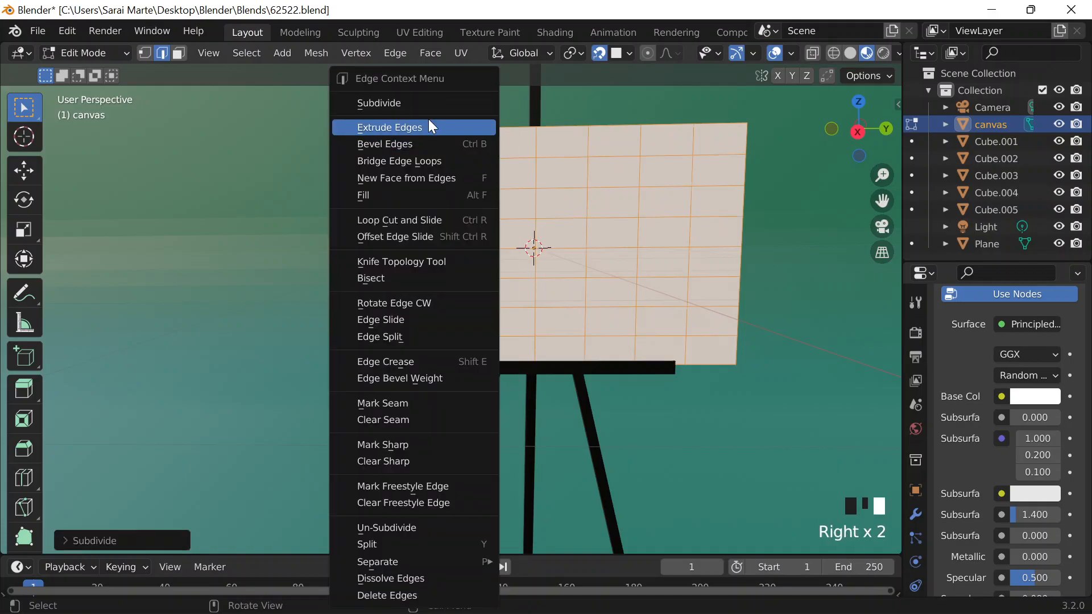
{"action": "left_click", "coordinate": [422, 105]}
{"action": "right_click", "coordinate": [442, 109]}
{"action": "left_click", "coordinate": [454, 111]}
{"action": "right_click", "coordinate": [463, 108]}
{"action": "left_click", "coordinate": [464, 108]}
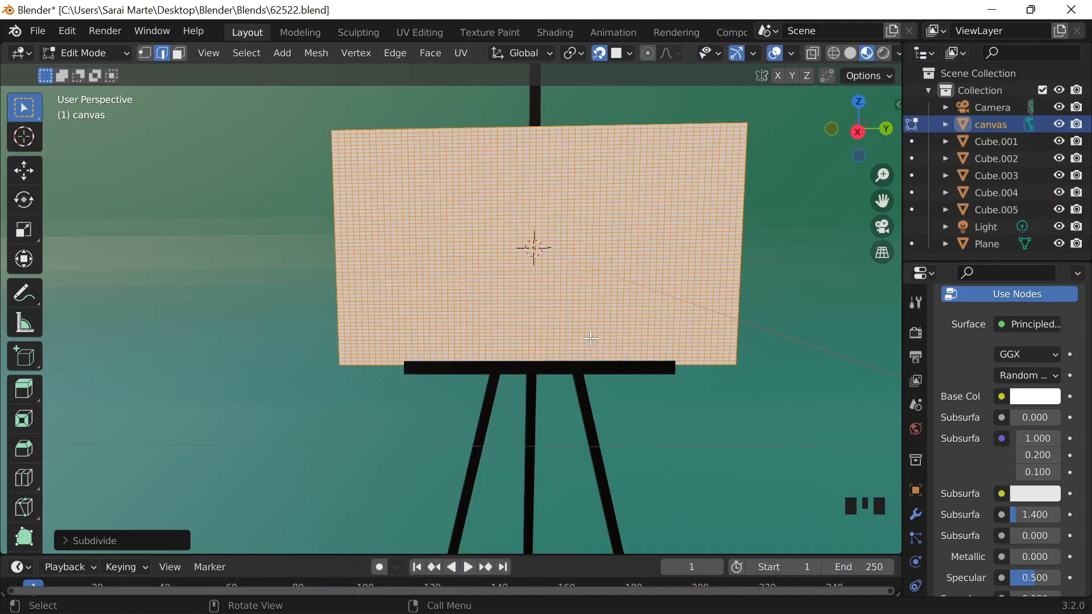
Undo all subdivisions of the canvas mesh
{"action": "key", "text": "ctrl+z"}
{"action": "key", "text": "ctrl+z"}
{"action": "key", "text": "ctrl+z"}
{"action": "key", "text": "ctrl+z"}
{"action": "key", "text": "ctrl+z"}
{"action": "key", "text": "ctrl+z"}
{"action": "key", "text": "ctrl+z"}
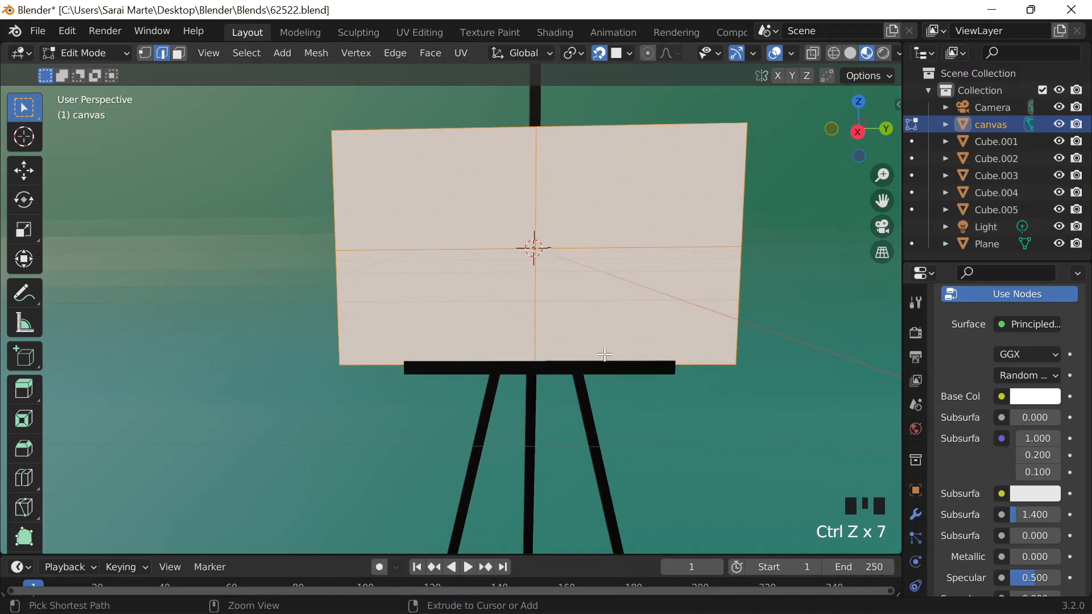
{"action": "key", "text": "ctrl+z"}
Switch the canvas to Sculpt Mode, show the tool names, and activate the Paint brush
{"action": "left_click", "coordinate": [104, 57]}
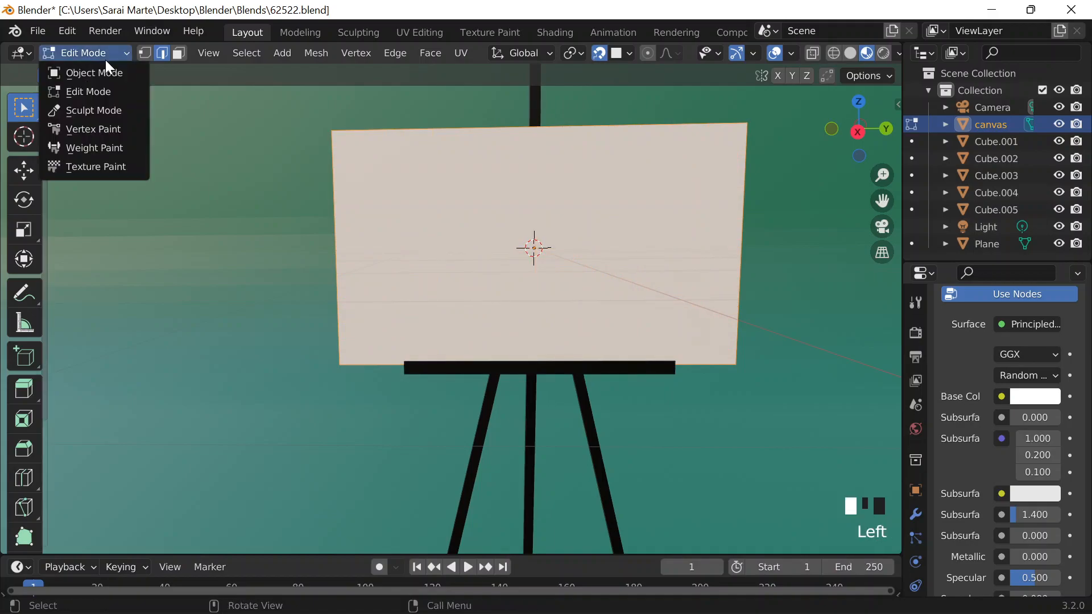
{"action": "left_click", "coordinate": [95, 109]}
{"action": "left_click", "coordinate": [53, 140]}
{"action": "mouse_move", "coordinate": [46, 134]}
{"action": "left_mouse_down"}
{"action": "mouse_move", "coordinate": [47, 124]}
{"action": "mouse_move", "coordinate": [163, 131]}
{"action": "left_mouse_up"}
{"action": "scroll", "coordinate": [97, 278], "scroll_direction": "down", "scroll_amount": 20}
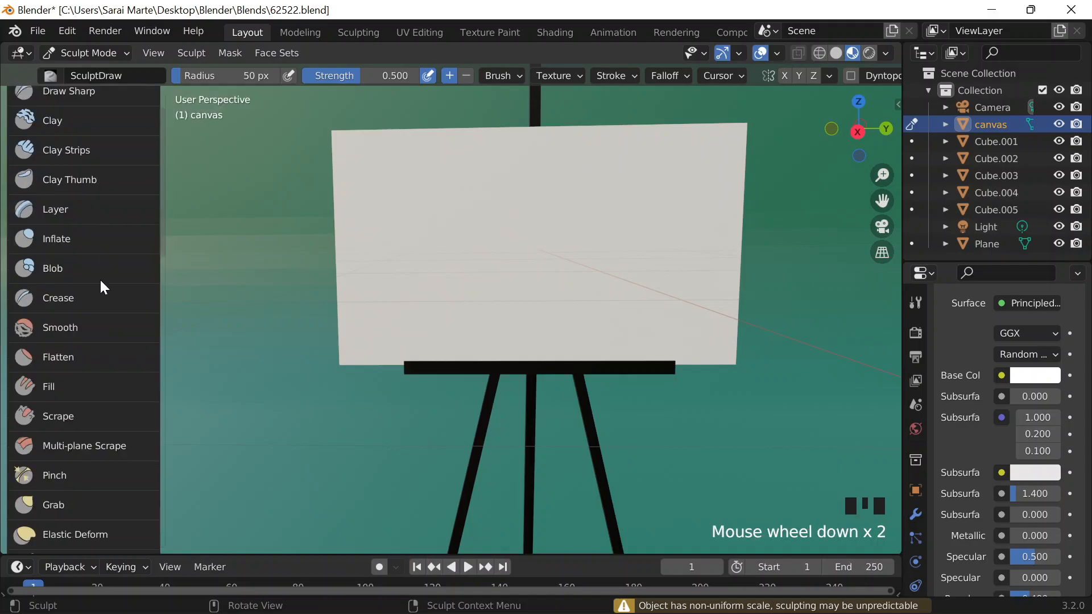
{"action": "scroll", "coordinate": [84, 275], "scroll_direction": "up", "scroll_amount": 5}
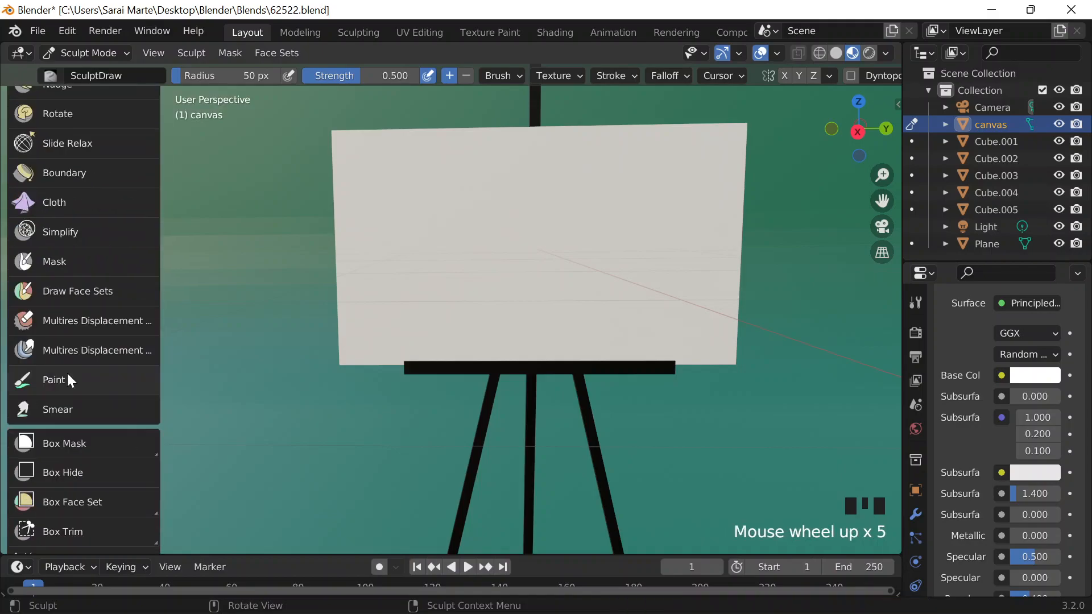
{"action": "left_click", "coordinate": [67, 378]}
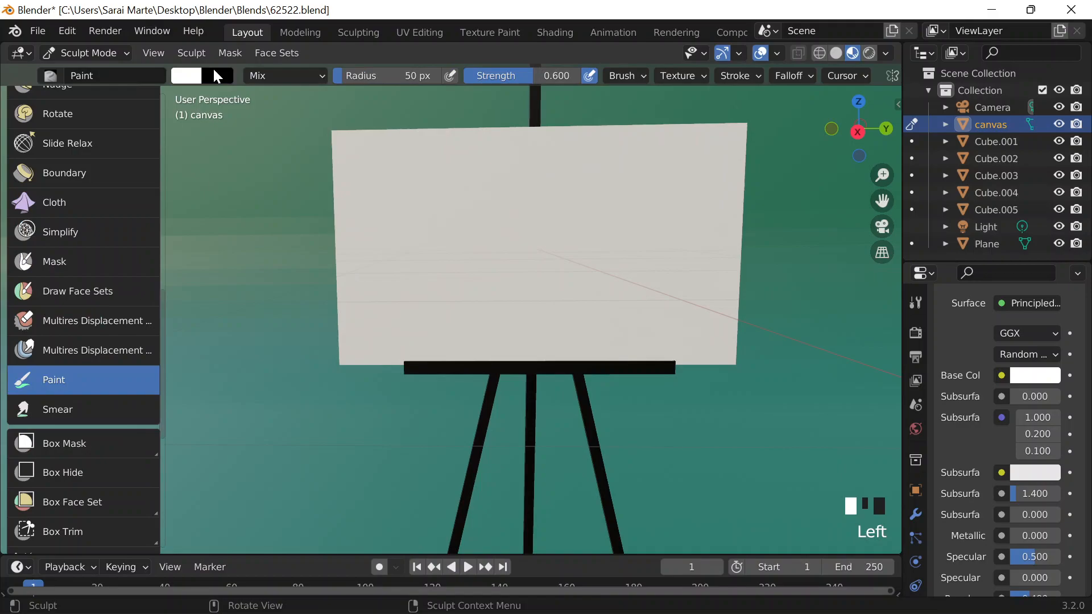
Set the brush color to blue and try painting the canvas, including in Solid viewport shading
{"action": "left_click", "coordinate": [192, 77]}
{"action": "left_click", "coordinate": [297, 121]}
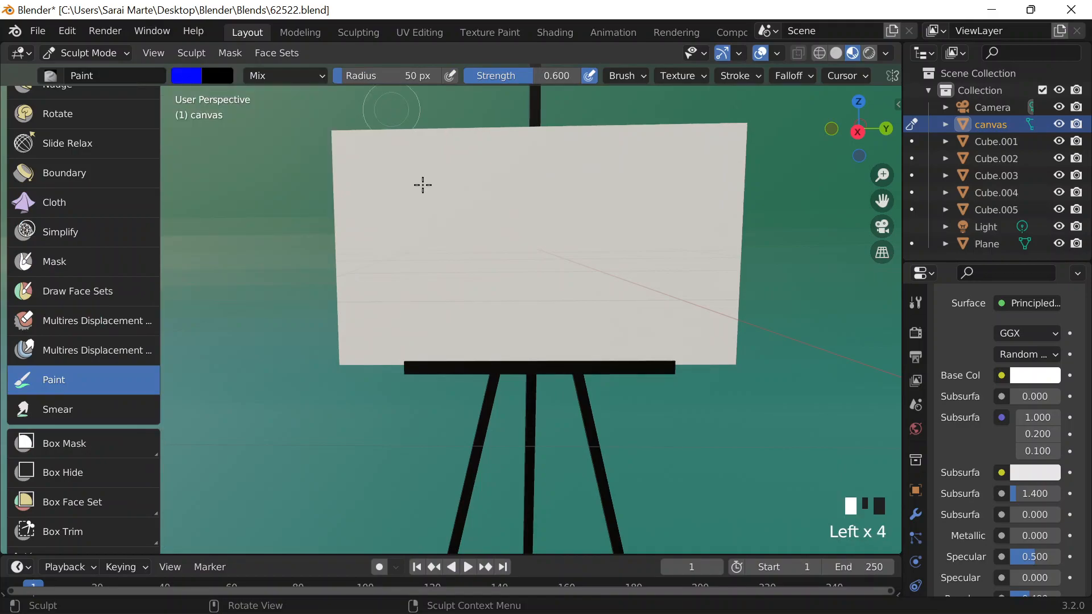
{"action": "left_click", "coordinate": [423, 185]}
{"action": "left_click", "coordinate": [837, 53]}
{"action": "left_click", "coordinate": [512, 247]}
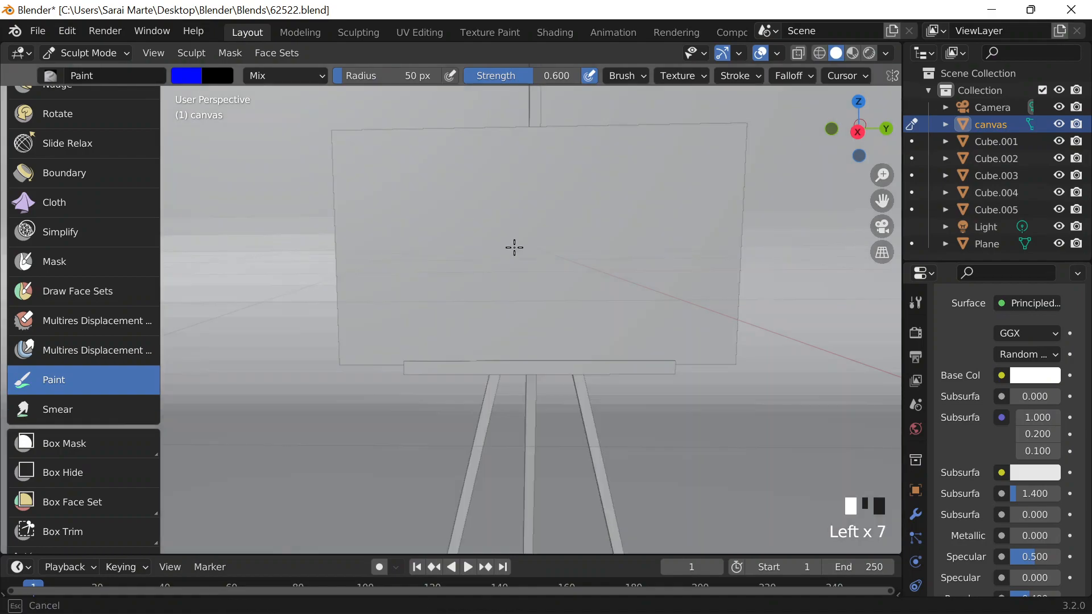
Return the canvas to Edit Mode and subdivide its mesh six times into a dense grid
{"action": "left_click", "coordinate": [83, 55]}
{"action": "left_click", "coordinate": [76, 89]}
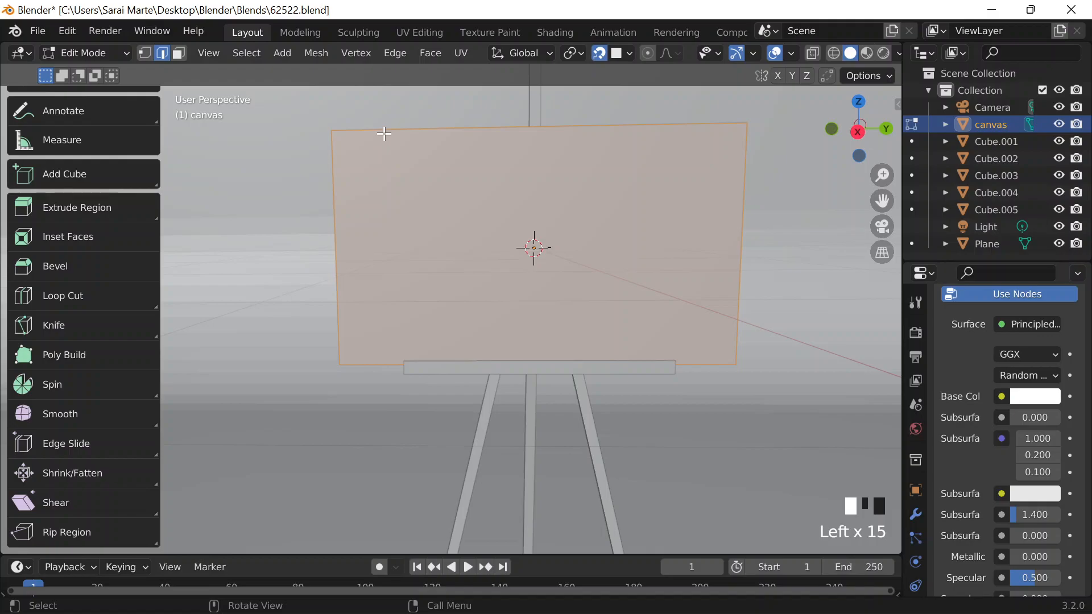
{"action": "right_click", "coordinate": [348, 103]}
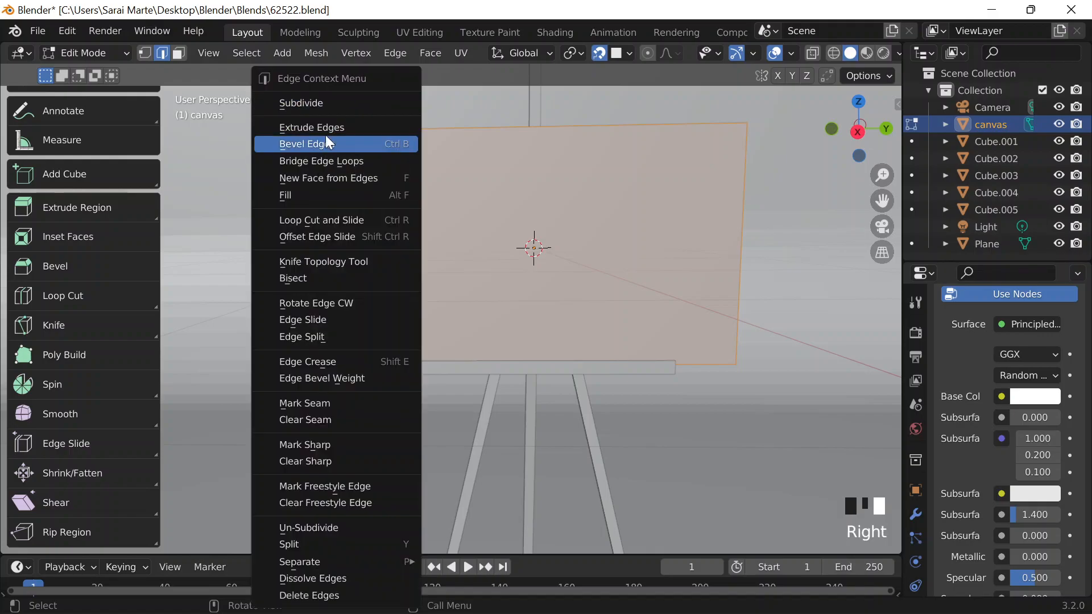
{"action": "left_click", "coordinate": [326, 101]}
{"action": "right_click", "coordinate": [341, 98]}
{"action": "left_click", "coordinate": [341, 98]}
{"action": "right_click", "coordinate": [370, 101]}
{"action": "left_click", "coordinate": [370, 102]}
{"action": "right_click", "coordinate": [373, 102]}
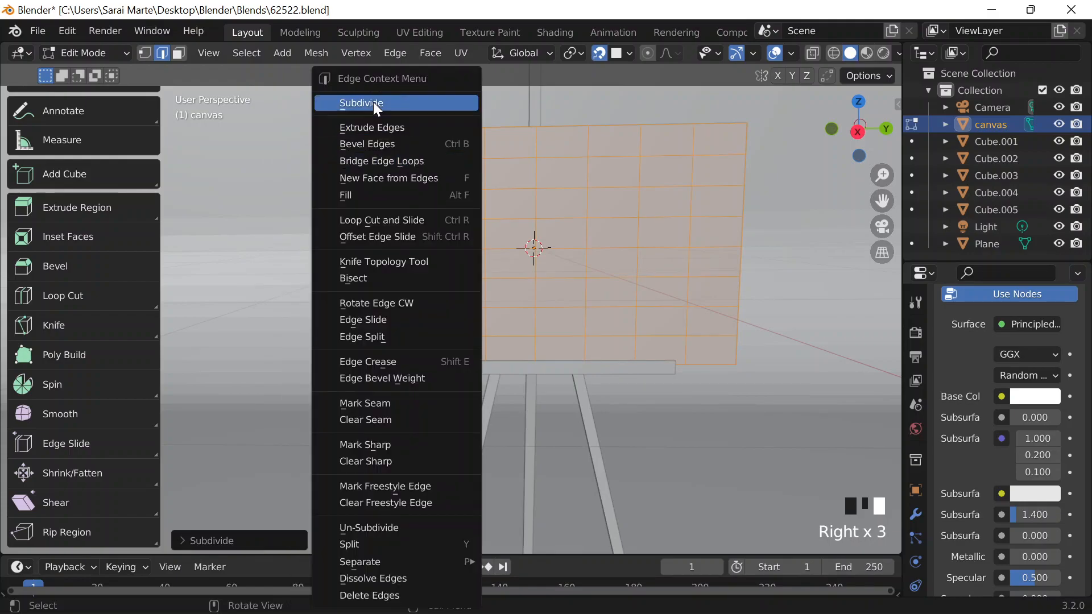
{"action": "left_click", "coordinate": [373, 102]}
{"action": "right_click", "coordinate": [416, 102]}
{"action": "left_click", "coordinate": [424, 103]}
{"action": "right_click", "coordinate": [424, 103]}
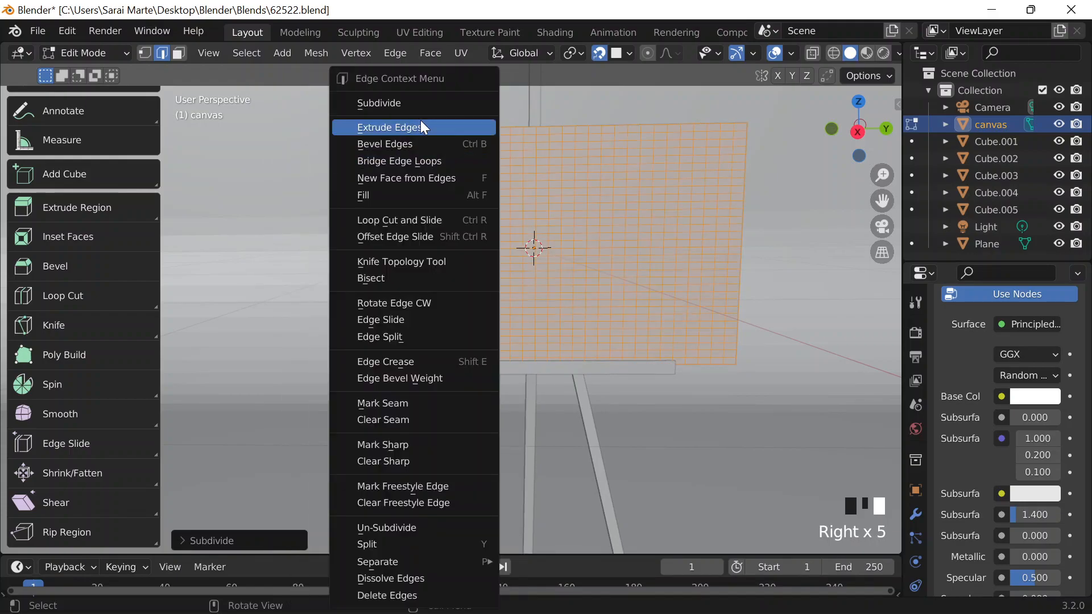
Switch the canvas back to Sculpt Mode and test a blue Paint stroke, then undo the stroke
{"action": "left_click", "coordinate": [85, 53]}
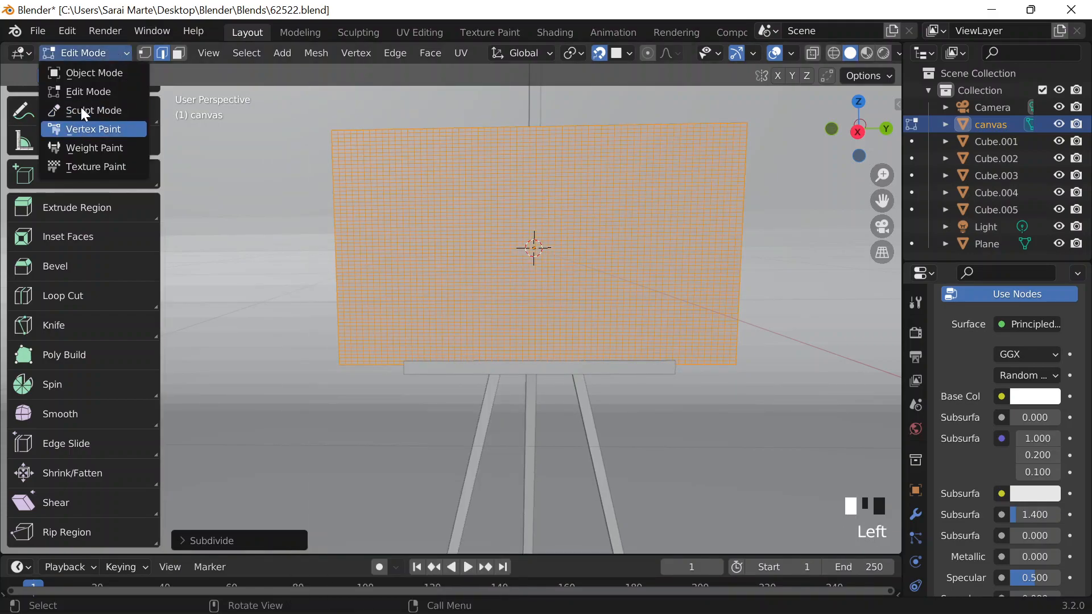
{"action": "left_click", "coordinate": [85, 110]}
{"action": "scroll", "coordinate": [70, 299], "scroll_direction": "down", "scroll_amount": 15}
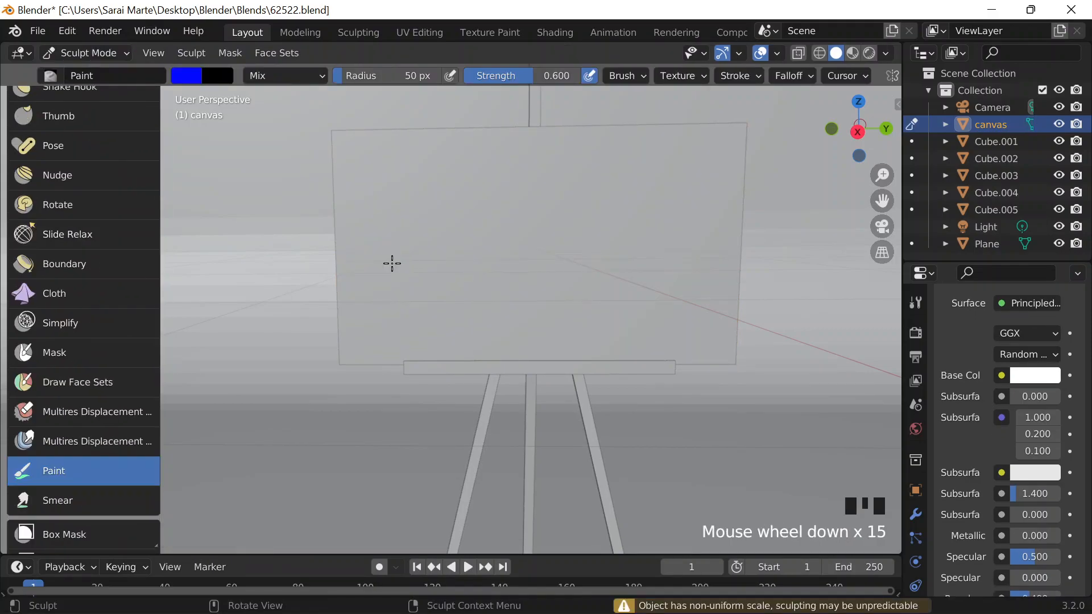
{"action": "mouse_move", "coordinate": [486, 222]}
{"action": "left_mouse_down"}
{"action": "mouse_move", "coordinate": [334, 166]}
{"action": "mouse_move", "coordinate": [385, 205]}
{"action": "mouse_move", "coordinate": [734, 260]}
{"action": "mouse_move", "coordinate": [581, 210]}
{"action": "left_mouse_up"}
{"action": "key", "text": "ctrl+z"}
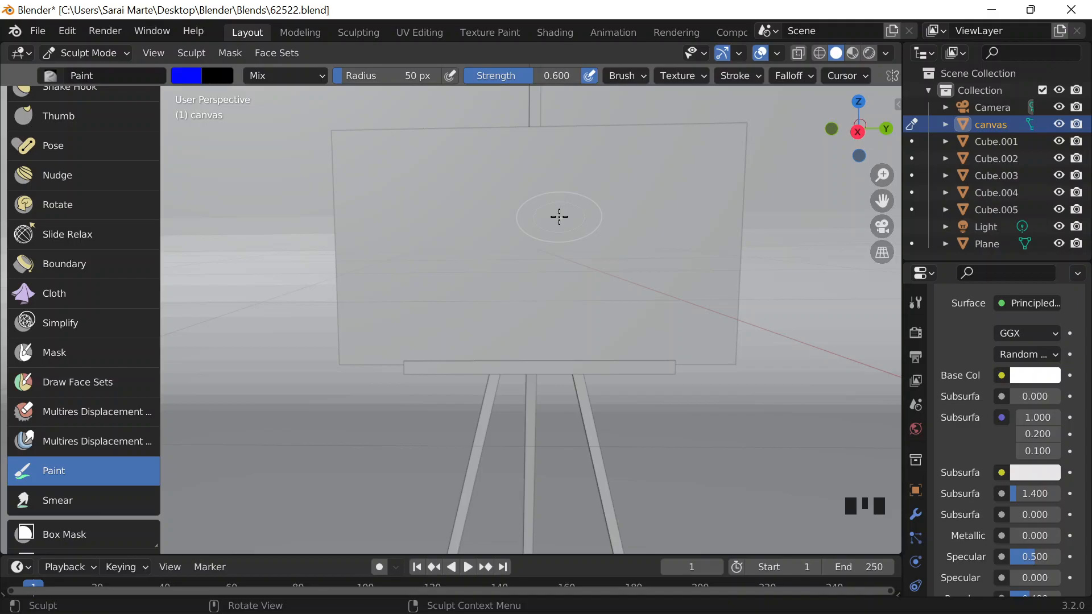
Set the brush color to light blue and try a stroke across the lower canvas, then undo the stroke
{"action": "left_click", "coordinate": [196, 76]}
{"action": "left_click_drag", "start_coordinate": [258, 152], "coordinate": [251, 121]}
{"action": "mouse_move", "coordinate": [434, 314]}
{"action": "left_mouse_down"}
{"action": "mouse_move", "coordinate": [537, 329]}
{"action": "mouse_move", "coordinate": [227, 319]}
{"action": "mouse_move", "coordinate": [948, 369]}
{"action": "mouse_move", "coordinate": [624, 324]}
{"action": "left_mouse_up"}
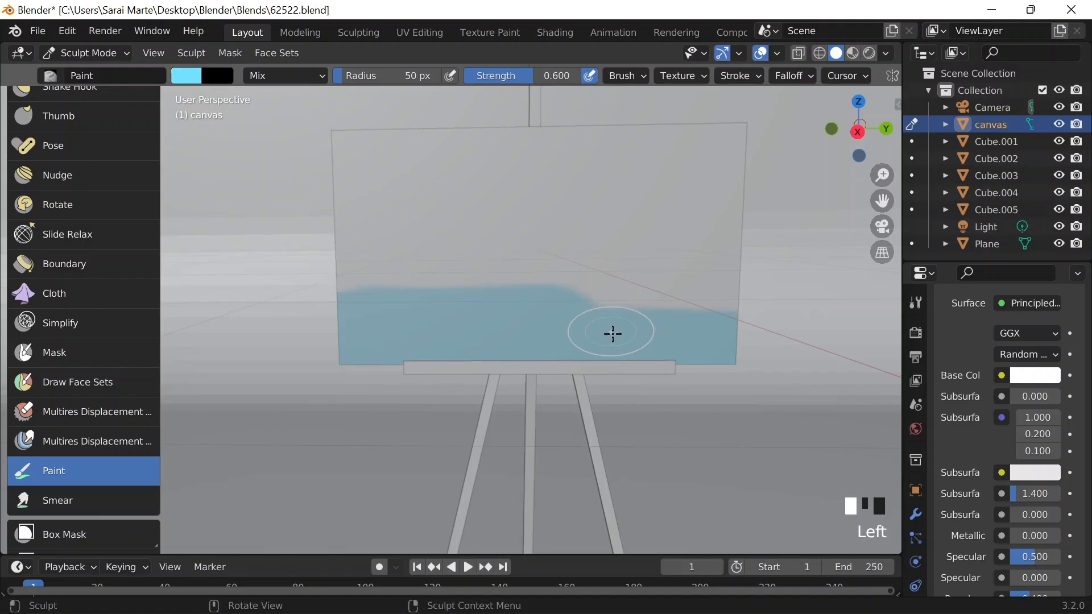
{"action": "key", "text": "ctrl+z"}
Paint the upper part of the canvas light blue as a sky, undoing uneven strokes and repainting it in one even layer
{"action": "mouse_move", "coordinate": [369, 141]}
{"action": "left_mouse_down"}
{"action": "mouse_move", "coordinate": [705, 163]}
{"action": "mouse_move", "coordinate": [317, 115]}
{"action": "mouse_move", "coordinate": [665, 175]}
{"action": "left_mouse_up"}
{"action": "mouse_move", "coordinate": [318, 138]}
{"action": "left_mouse_down"}
{"action": "mouse_move", "coordinate": [429, 161]}
{"action": "mouse_move", "coordinate": [425, 129]}
{"action": "mouse_move", "coordinate": [187, 188]}
{"action": "mouse_move", "coordinate": [575, 125]}
{"action": "mouse_move", "coordinate": [656, 176]}
{"action": "left_mouse_up"}
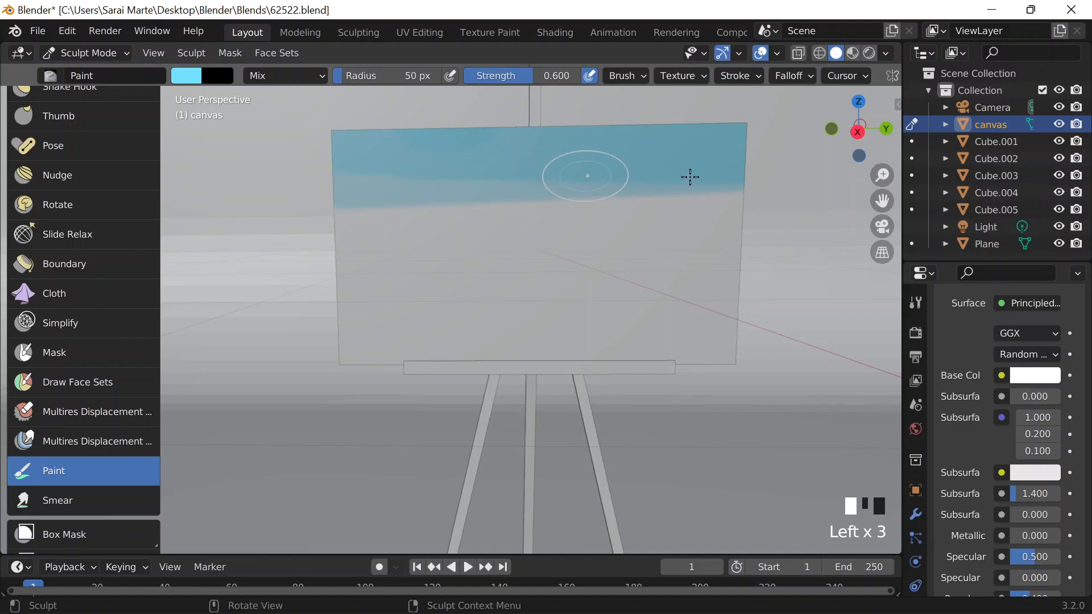
{"action": "key", "text": "ctrl+z"}
{"action": "key", "text": "ctrl+z"}
{"action": "key", "text": "ctrl+z"}
{"action": "mouse_move", "coordinate": [349, 151]}
{"action": "left_mouse_down"}
{"action": "mouse_move", "coordinate": [285, 127]}
{"action": "mouse_move", "coordinate": [415, 187]}
{"action": "mouse_move", "coordinate": [705, 120]}
{"action": "mouse_move", "coordinate": [677, 127]}
{"action": "mouse_move", "coordinate": [878, 168]}
{"action": "mouse_move", "coordinate": [290, 212]}
{"action": "mouse_move", "coordinate": [757, 233]}
{"action": "mouse_move", "coordinate": [473, 244]}
{"action": "mouse_move", "coordinate": [605, 236]}
{"action": "left_mouse_up"}
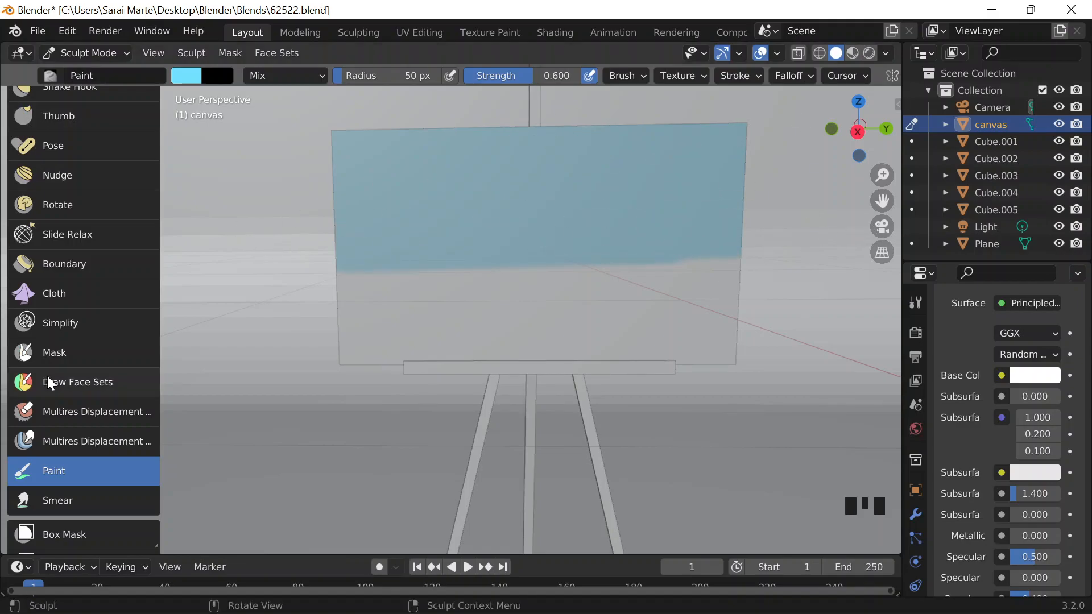
Try painting with red FF4227 over the upper-left corner of the sky
{"action": "left_click", "coordinate": [181, 76]}
{"action": "mouse_move", "coordinate": [235, 152]}
{"action": "left_mouse_down"}
{"action": "mouse_move", "coordinate": [244, 157]}
{"action": "mouse_move", "coordinate": [210, 178]}
{"action": "mouse_move", "coordinate": [239, 213]}
{"action": "left_mouse_up"}
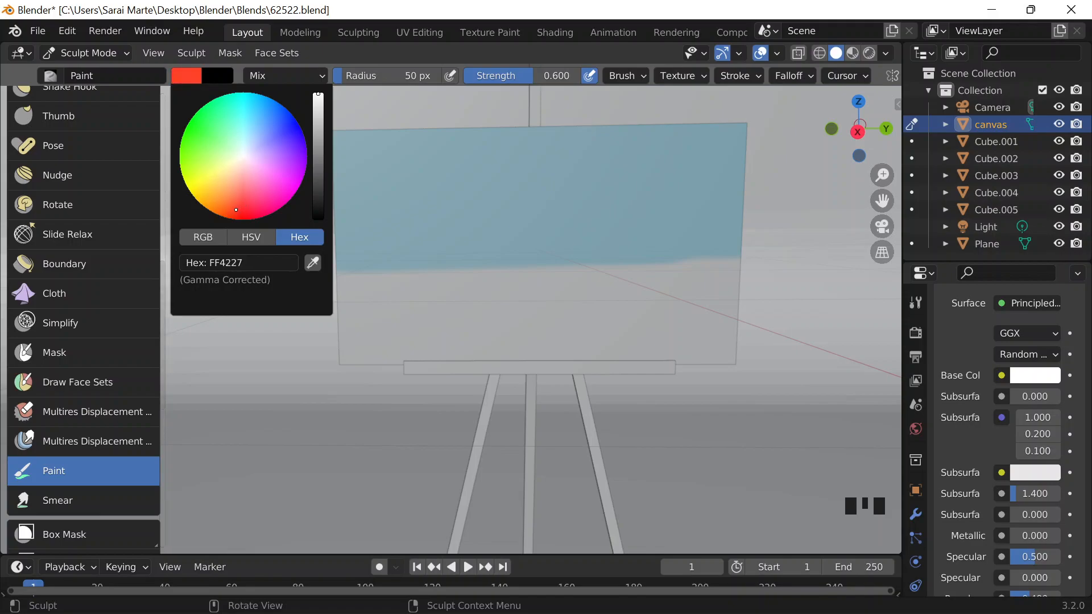
{"action": "left_click", "coordinate": [361, 139]}
{"action": "mouse_move", "coordinate": [370, 139]}
{"action": "left_mouse_down"}
{"action": "mouse_move", "coordinate": [519, 142]}
{"action": "mouse_move", "coordinate": [312, 137]}
{"action": "left_mouse_up"}
{"action": "key", "text": "ctrl+z"}
{"action": "key", "text": "ctrl+z"}
Try painting a pale pink cloud in the upper-left part of the sky
{"action": "left_click", "coordinate": [189, 77]}
{"action": "left_click_drag", "start_coordinate": [254, 142], "coordinate": [243, 161]}
{"action": "left_click", "coordinate": [372, 149]}
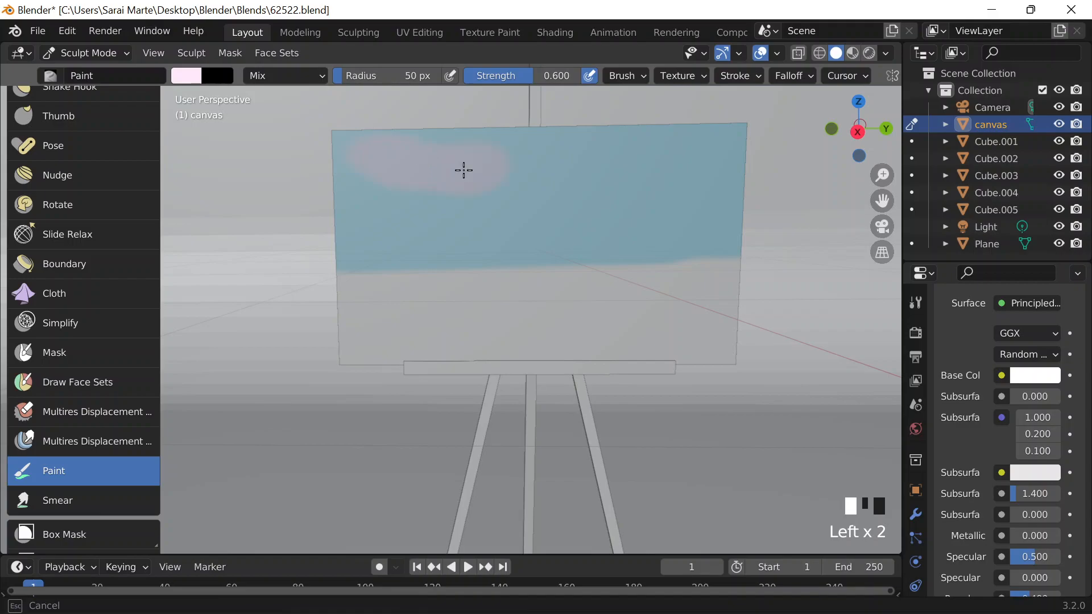
Set the brush color to white with the hex value fff
{"action": "left_click", "coordinate": [188, 76]}
{"action": "left_click", "coordinate": [250, 261]}
{"action": "key", "text": "BackSpace"}
{"action": "type", "text": "fff"}
{"action": "key", "text": "Return"}
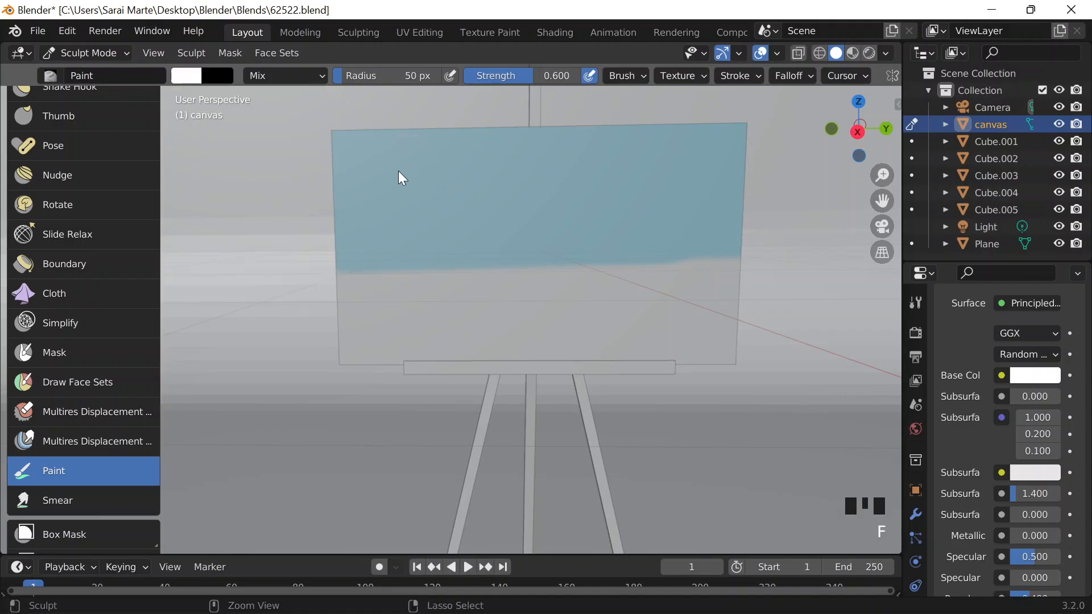
Try painting three white clouds across the sky with the 50 px brush
{"action": "mouse_move", "coordinate": [402, 168]}
{"action": "left_mouse_down"}
{"action": "mouse_move", "coordinate": [368, 173]}
{"action": "mouse_move", "coordinate": [441, 170]}
{"action": "mouse_move", "coordinate": [455, 178]}
{"action": "mouse_move", "coordinate": [442, 193]}
{"action": "mouse_move", "coordinate": [452, 173]}
{"action": "mouse_move", "coordinate": [466, 180]}
{"action": "left_mouse_up"}
{"action": "key", "text": "ctrl+z"}
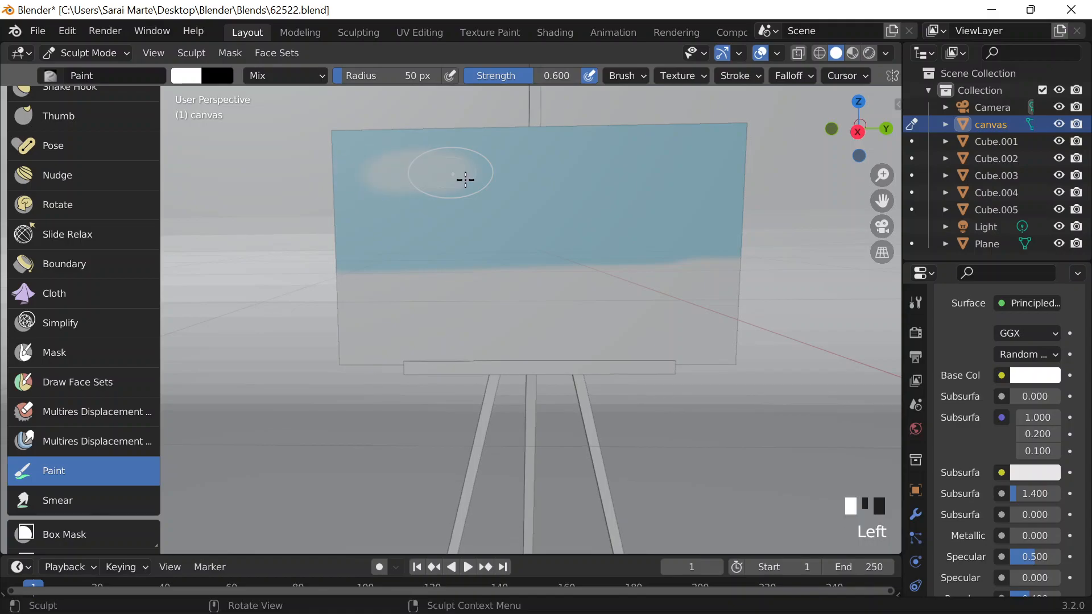
{"action": "mouse_move", "coordinate": [603, 168]}
{"action": "left_mouse_down"}
{"action": "mouse_move", "coordinate": [638, 161]}
{"action": "mouse_move", "coordinate": [707, 173]}
{"action": "mouse_move", "coordinate": [694, 182]}
{"action": "left_mouse_up"}
{"action": "left_click_drag", "start_coordinate": [474, 208], "coordinate": [561, 251]}
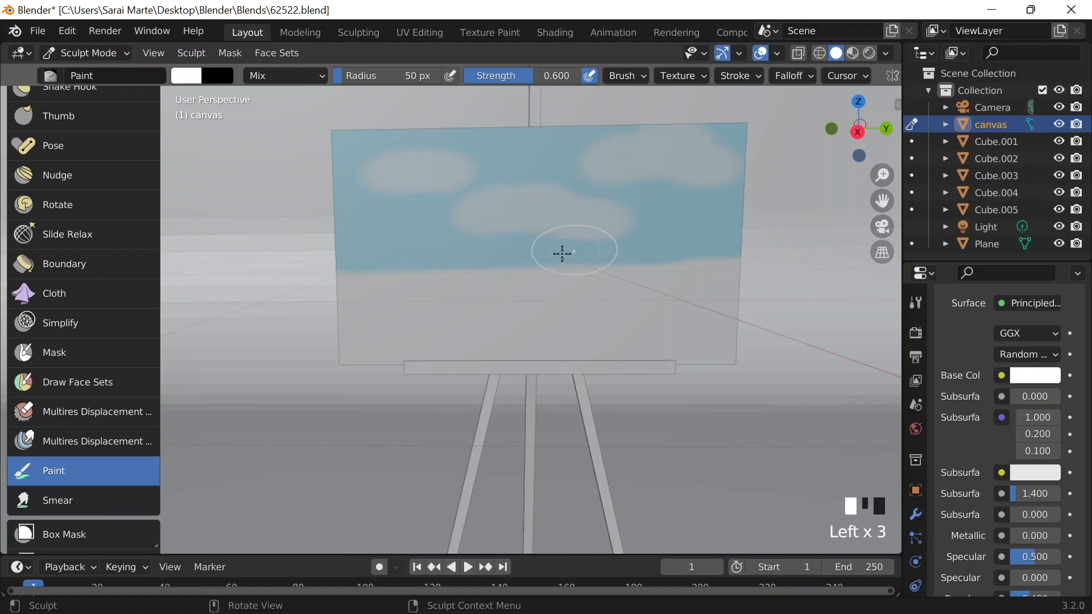
{"action": "key", "text": "ctrl+z"}
{"action": "key", "text": "ctrl+z"}
{"action": "key", "text": "ctrl+z"}
Reduce the brush radius to 32 px and paint five white clouds across the sky
{"action": "left_click_drag", "start_coordinate": [392, 78], "coordinate": [375, 77]}
{"action": "left_click_drag", "start_coordinate": [352, 171], "coordinate": [458, 176]}
{"action": "mouse_move", "coordinate": [609, 166]}
{"action": "left_mouse_down"}
{"action": "mouse_move", "coordinate": [663, 149]}
{"action": "mouse_move", "coordinate": [650, 184]}
{"action": "left_mouse_up"}
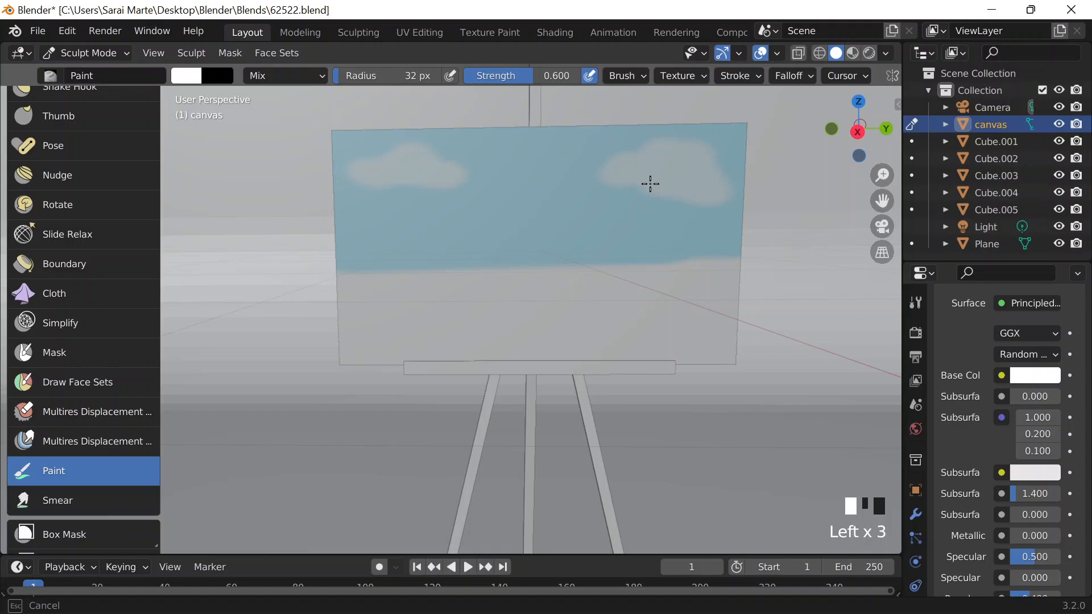
{"action": "left_click_drag", "start_coordinate": [494, 171], "coordinate": [551, 181]}
{"action": "left_click", "coordinate": [427, 202]}
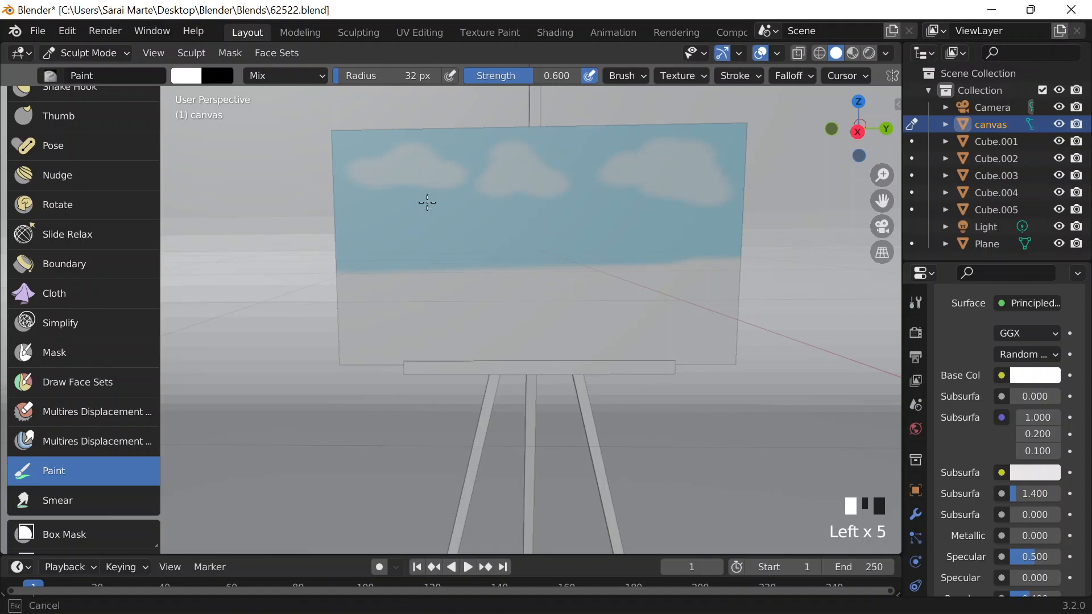
{"action": "left_click_drag", "start_coordinate": [427, 203], "coordinate": [498, 196]}
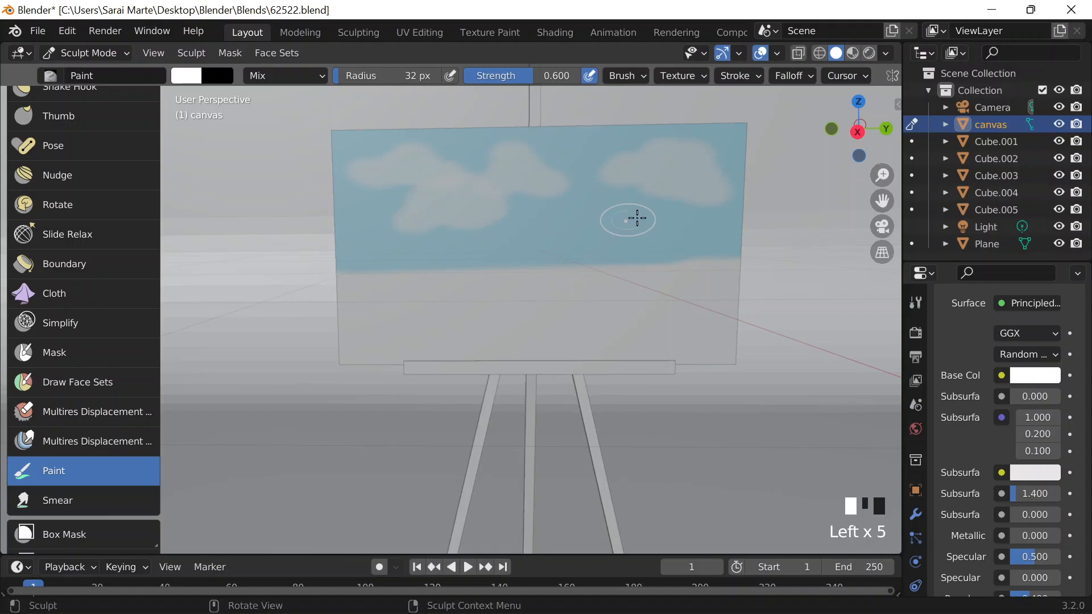
{"action": "mouse_move", "coordinate": [637, 218]}
{"action": "left_mouse_down"}
{"action": "mouse_move", "coordinate": [599, 207]}
{"action": "mouse_move", "coordinate": [620, 207]}
{"action": "left_mouse_up"}
Set the brush color to light gray and shade the underside of the upper-left cloud
{"action": "left_click", "coordinate": [186, 76]}
{"action": "left_click", "coordinate": [320, 112]}
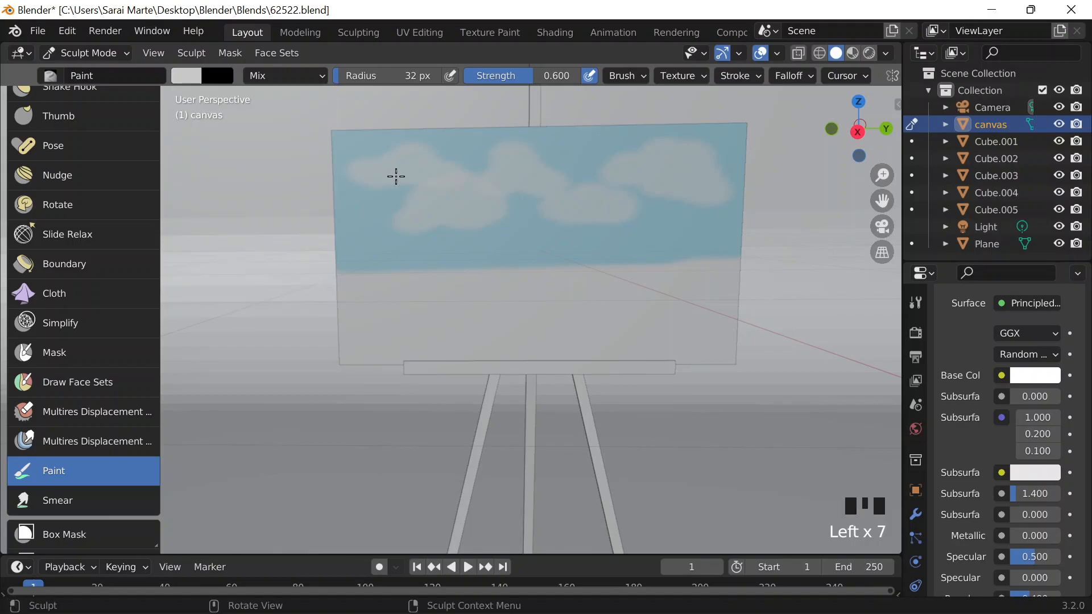
{"action": "key", "text": "ctrl+z"}
{"action": "mouse_move", "coordinate": [361, 175]}
{"action": "left_mouse_down"}
{"action": "mouse_move", "coordinate": [410, 173]}
{"action": "mouse_move", "coordinate": [454, 193]}
{"action": "left_mouse_up"}
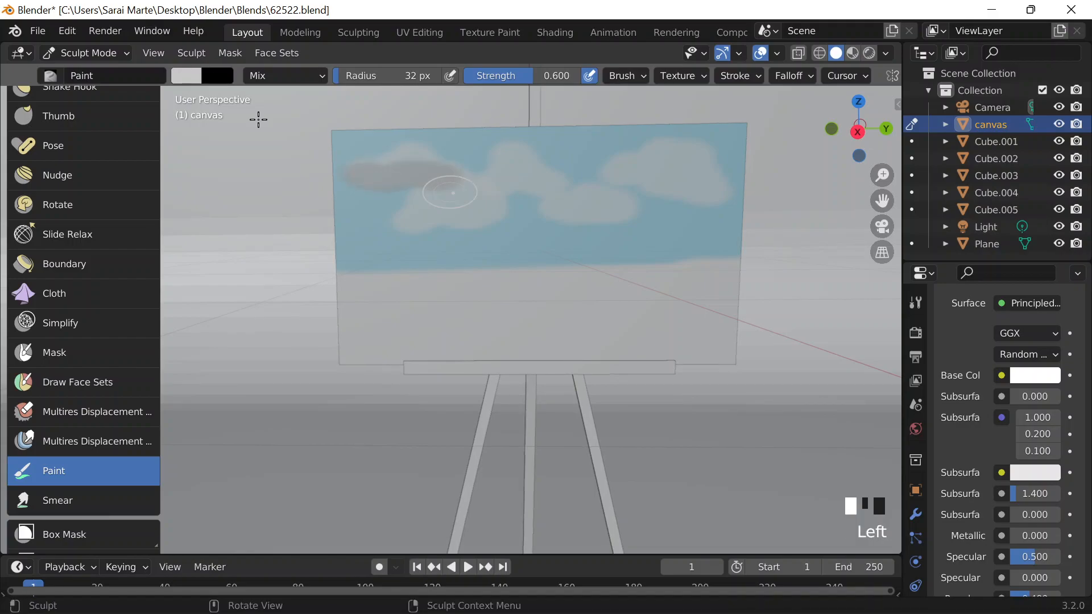
Undo the gray shading stroke on the upper-left cloud and lighten the brush color to hex E7E7E7
{"action": "key", "text": "ctrl+z"}
{"action": "scroll", "coordinate": [362, 149], "scroll_direction": "down", "scroll_amount": 2}
{"action": "left_click", "coordinate": [188, 75]}
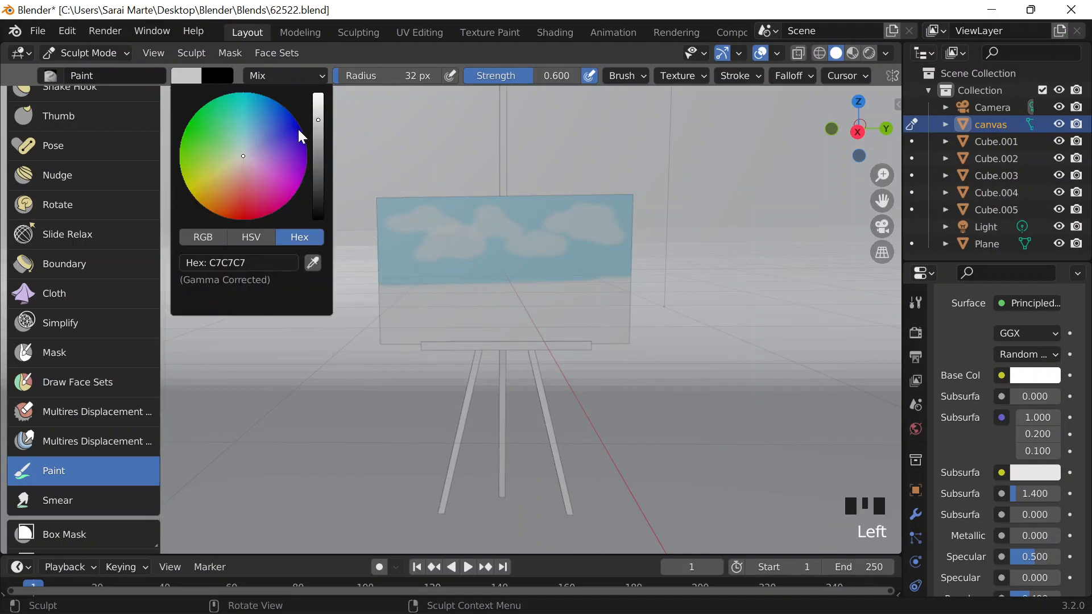
{"action": "left_click_drag", "start_coordinate": [319, 120], "coordinate": [318, 105]}
{"action": "scroll", "coordinate": [405, 222], "scroll_direction": "up", "scroll_amount": 3}
{"action": "scroll", "coordinate": [385, 155], "scroll_direction": "down", "scroll_amount": 1}
{"action": "scroll", "coordinate": [385, 170], "scroll_direction": "up", "scroll_amount": 3}
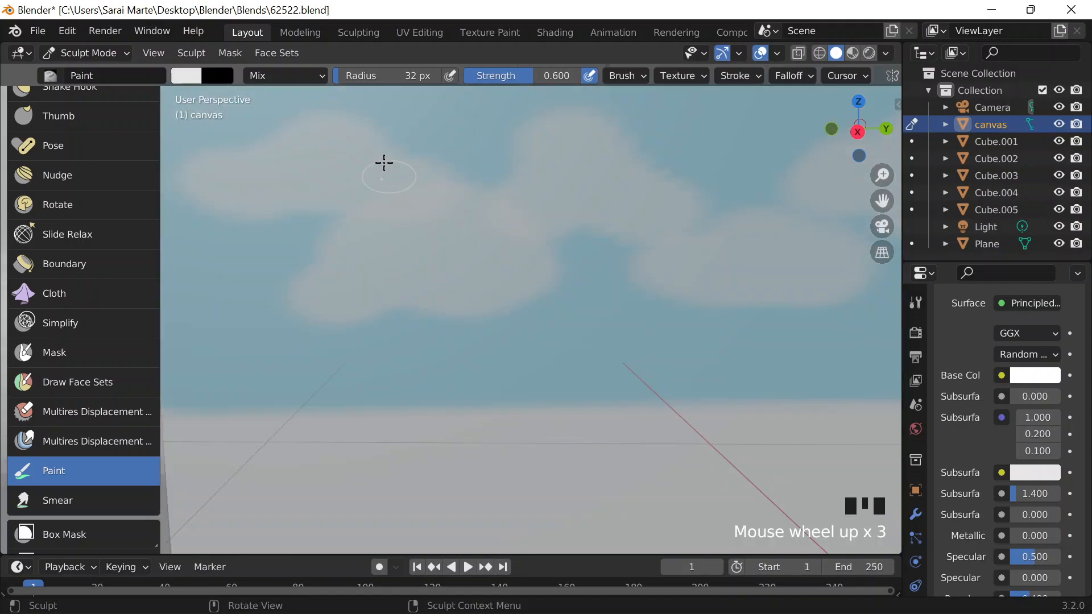
Reduce the brush radius to 14 px and shade the undersides of all the clouds with the light gray
{"action": "scroll", "coordinate": [386, 164], "scroll_direction": "down", "scroll_amount": 2}
{"action": "left_click_drag", "start_coordinate": [367, 81], "coordinate": [362, 81]}
{"action": "left_click_drag", "start_coordinate": [321, 245], "coordinate": [441, 244]}
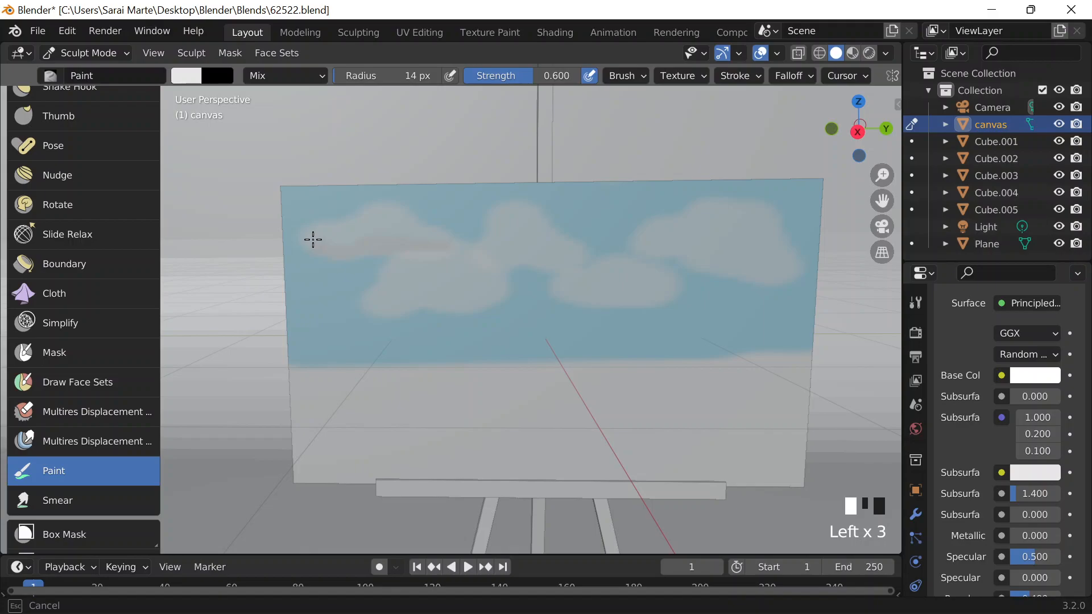
{"action": "left_click_drag", "start_coordinate": [387, 302], "coordinate": [493, 294]}
{"action": "mouse_move", "coordinate": [534, 272]}
{"action": "left_mouse_down"}
{"action": "mouse_move", "coordinate": [586, 260]}
{"action": "mouse_move", "coordinate": [649, 302]}
{"action": "left_mouse_up"}
{"action": "left_click_drag", "start_coordinate": [648, 302], "coordinate": [787, 278]}
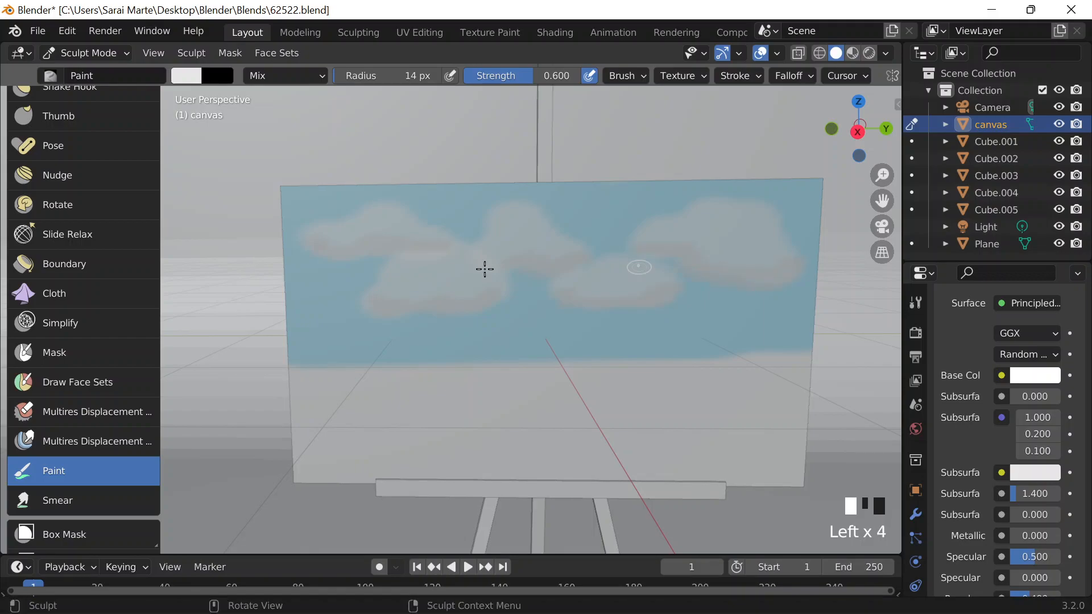
{"action": "scroll", "coordinate": [485, 269], "scroll_direction": "down", "scroll_amount": 2}
{"action": "left_click_drag", "start_coordinate": [390, 305], "coordinate": [391, 305]}
{"action": "left_click_drag", "start_coordinate": [377, 262], "coordinate": [411, 260]}
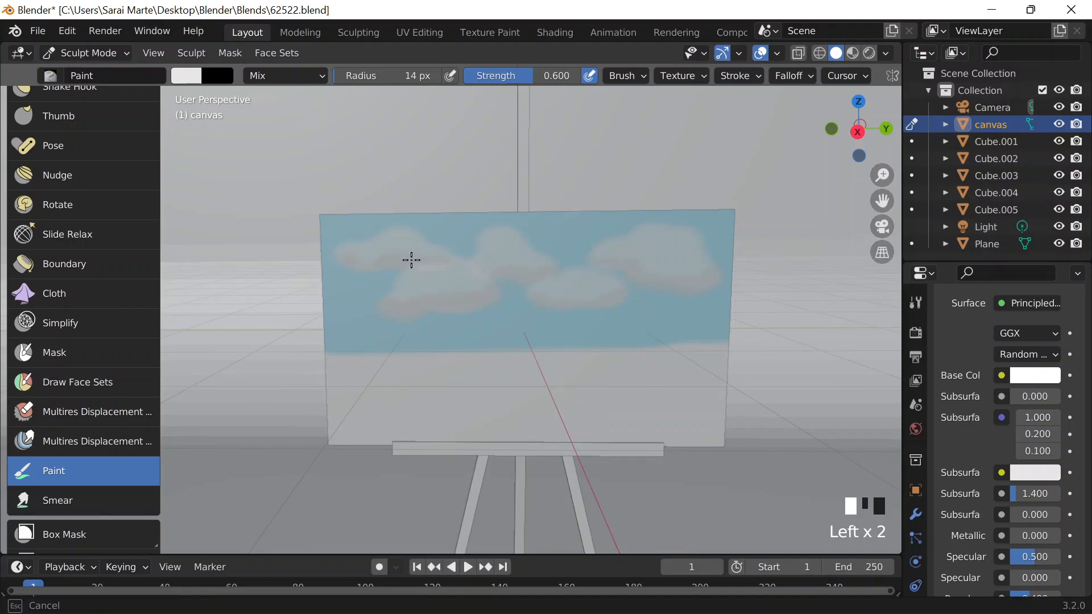
{"action": "left_click_drag", "start_coordinate": [411, 260], "coordinate": [411, 260]}
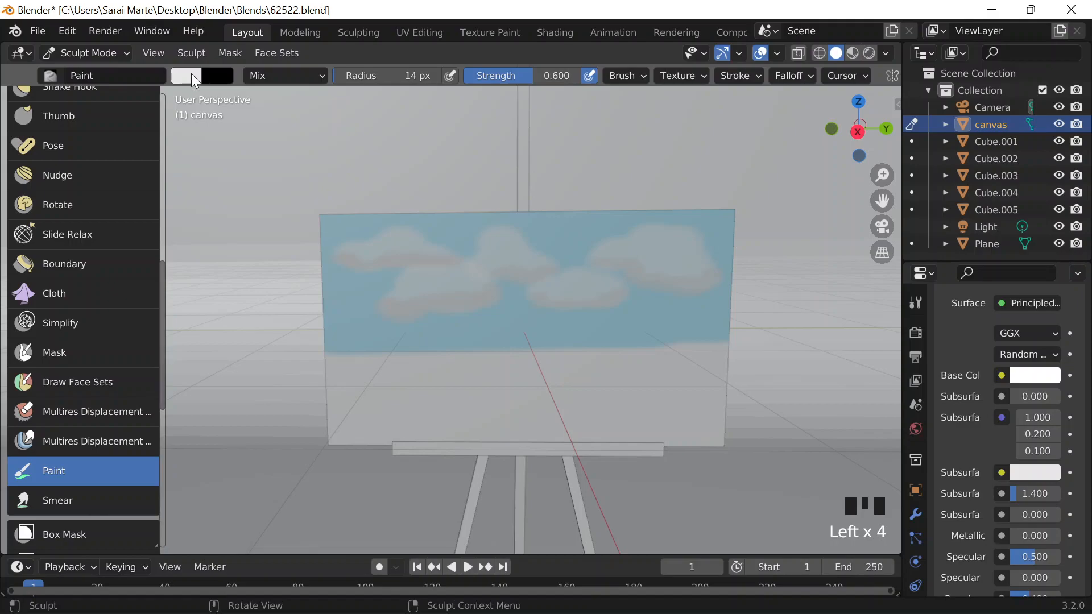
Set the brush color to white with hex ffffff and brighten the upper part of the lower-left cloud
{"action": "left_click", "coordinate": [191, 73]}
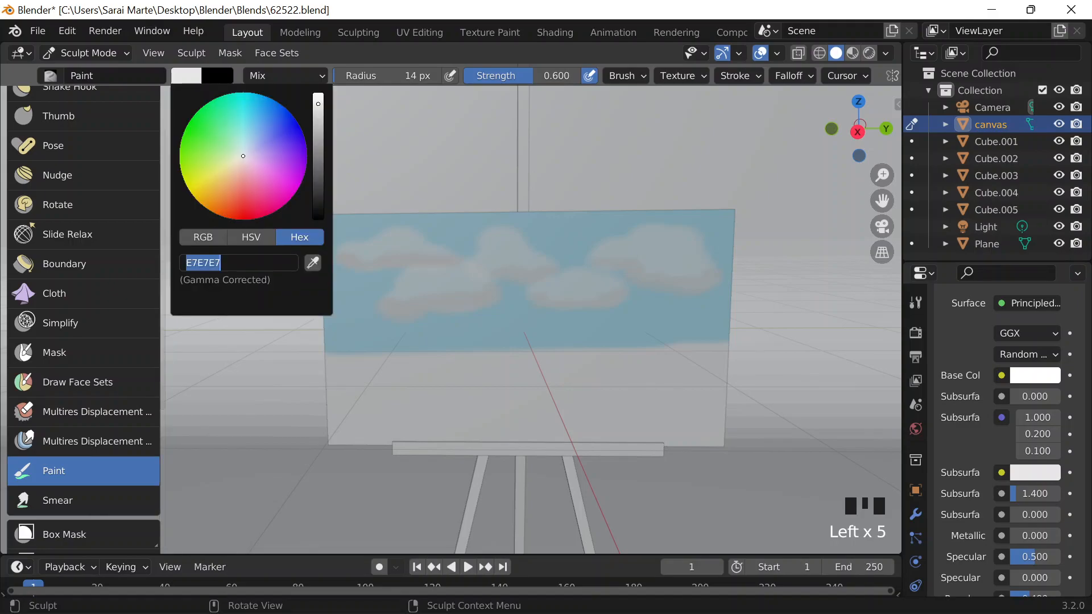
{"action": "type", "text": "ffffff"}
{"action": "key", "text": "Return"}
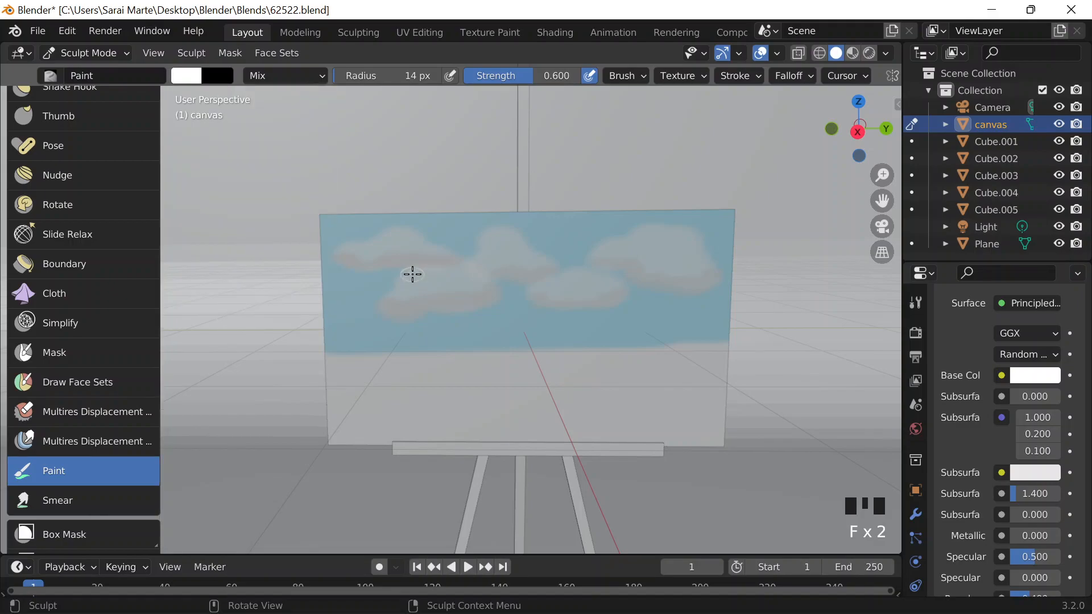
{"action": "left_click_drag", "start_coordinate": [412, 274], "coordinate": [470, 279]}
{"action": "left_click_drag", "start_coordinate": [470, 280], "coordinate": [423, 297]}
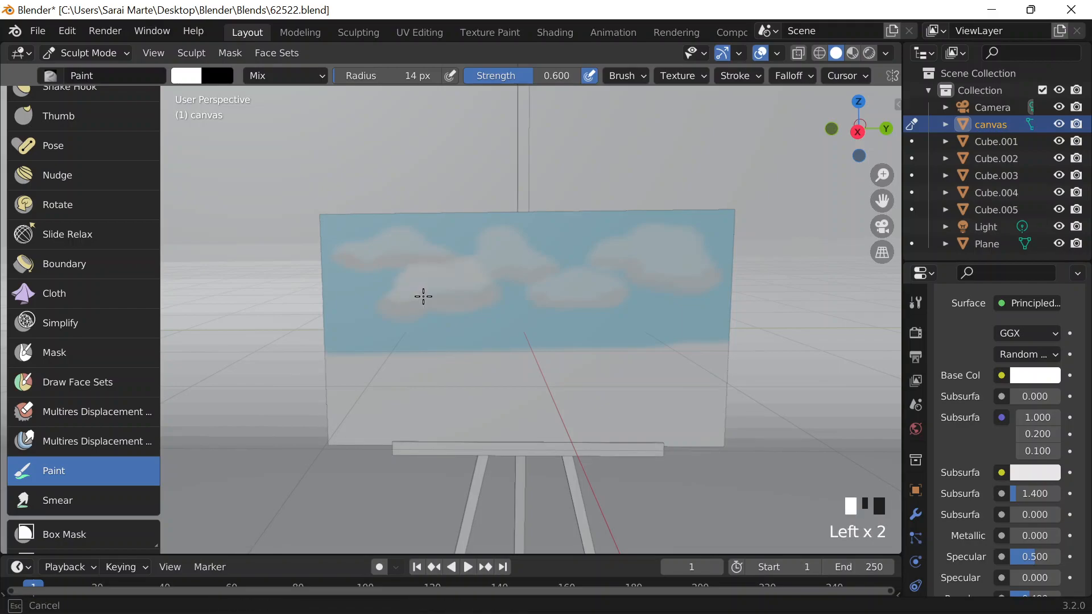
Set the brush color to saturated blue and its radius to 68 px, and try a sea stroke over the canvas's blank lower part
{"action": "scroll", "coordinate": [323, 283], "scroll_direction": "down", "scroll_amount": 4}
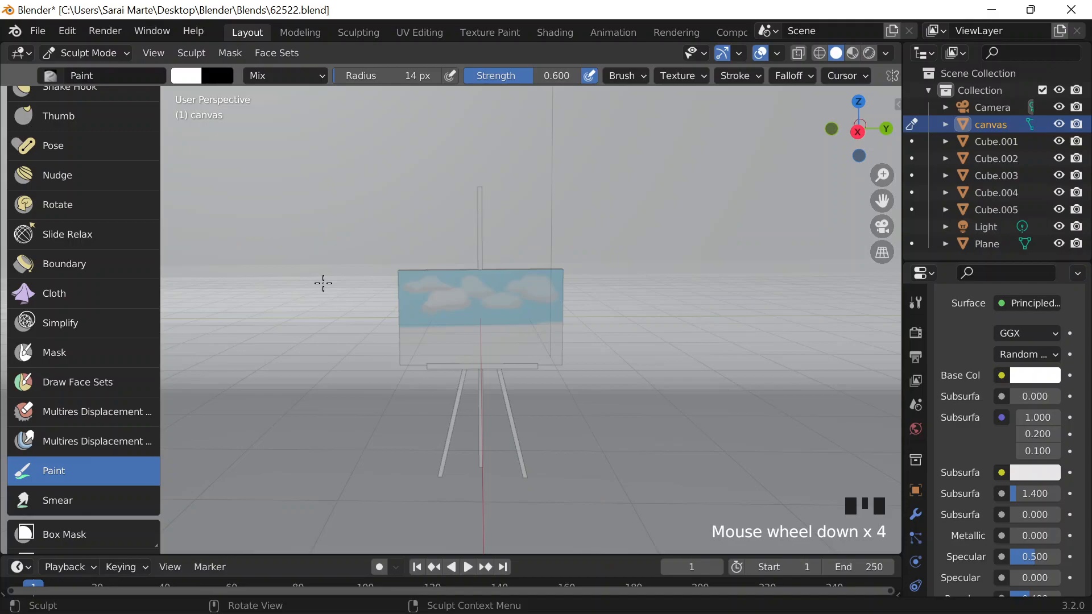
{"action": "scroll", "coordinate": [323, 284], "scroll_direction": "up", "scroll_amount": 5}
{"action": "left_click", "coordinate": [186, 75]}
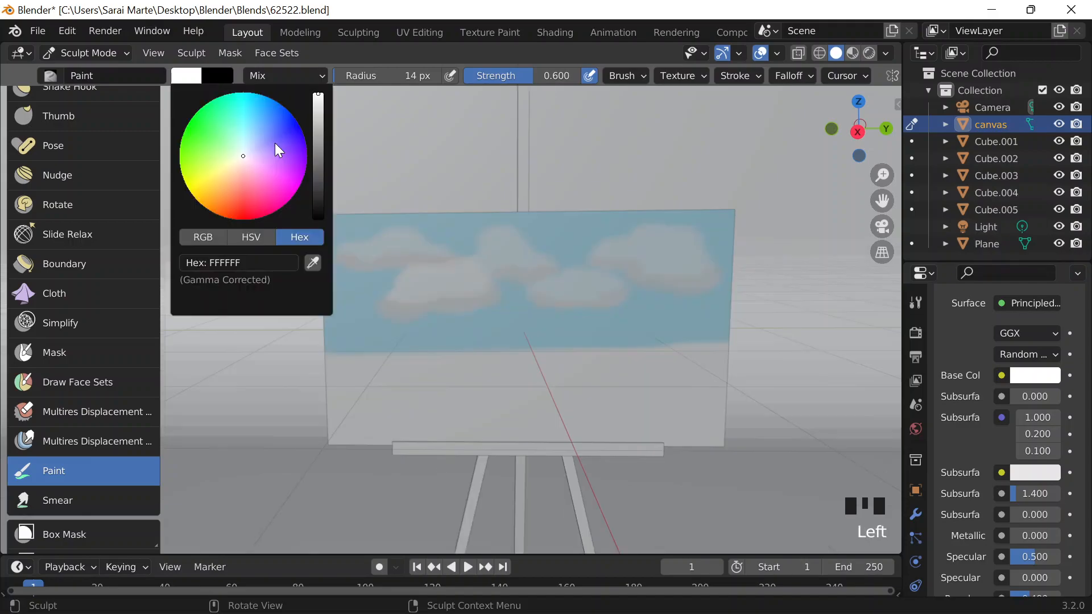
{"action": "left_click", "coordinate": [296, 125]}
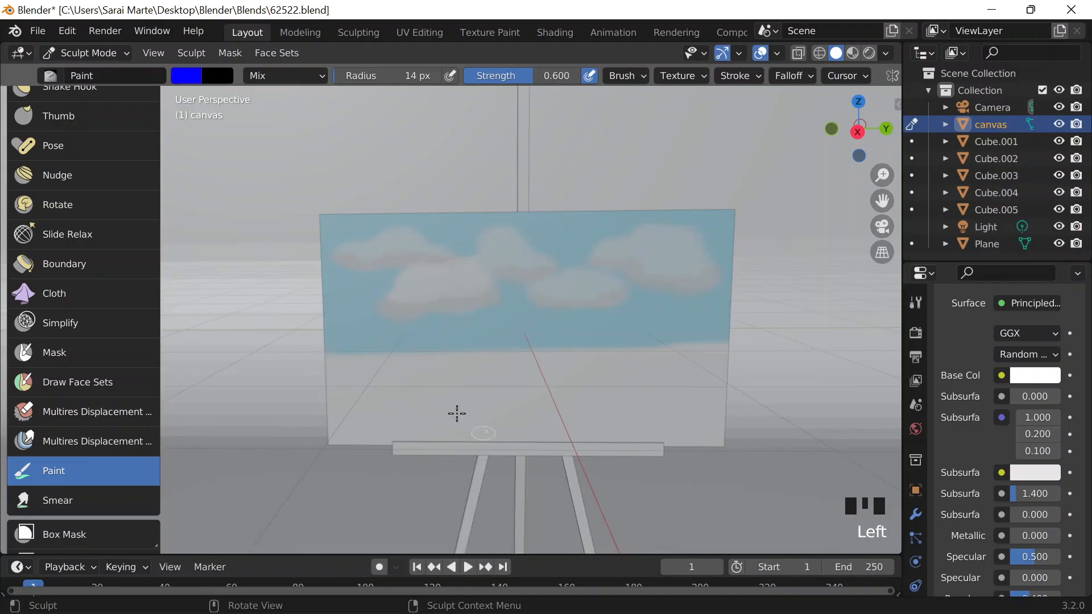
{"action": "mouse_move", "coordinate": [457, 413]}
{"action": "left_mouse_down"}
{"action": "mouse_move", "coordinate": [381, 389]}
{"action": "mouse_move", "coordinate": [528, 392]}
{"action": "left_mouse_up"}
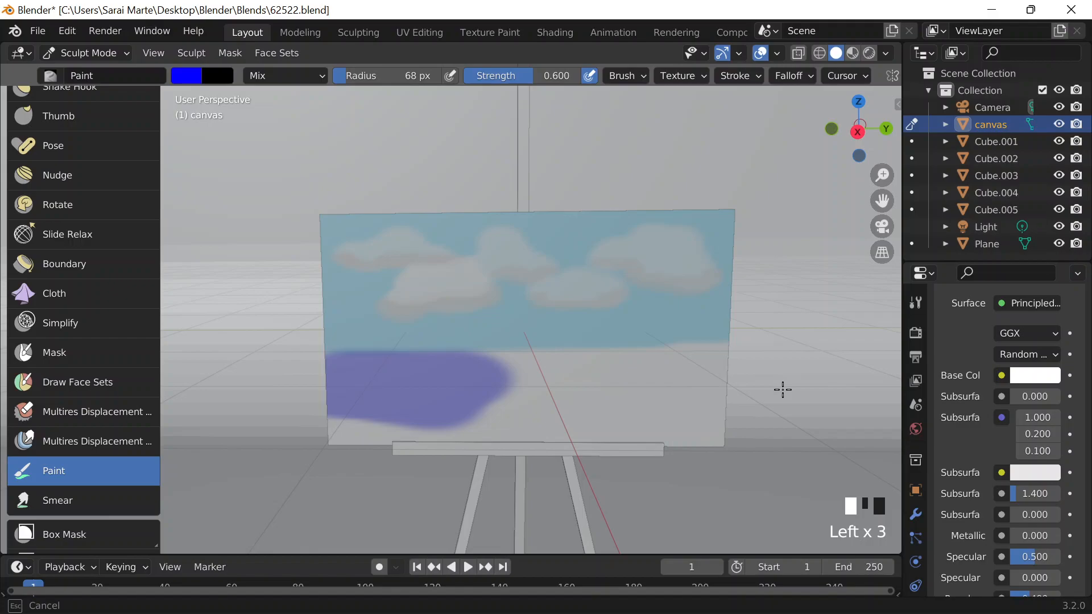
{"action": "key", "text": "ctrl+z"}
Cover the blank lower part of the canvas evenly in blue as the sea with the 68 px brush, undoing uneven strokes
{"action": "left_click_drag", "start_coordinate": [438, 374], "coordinate": [816, 380]}
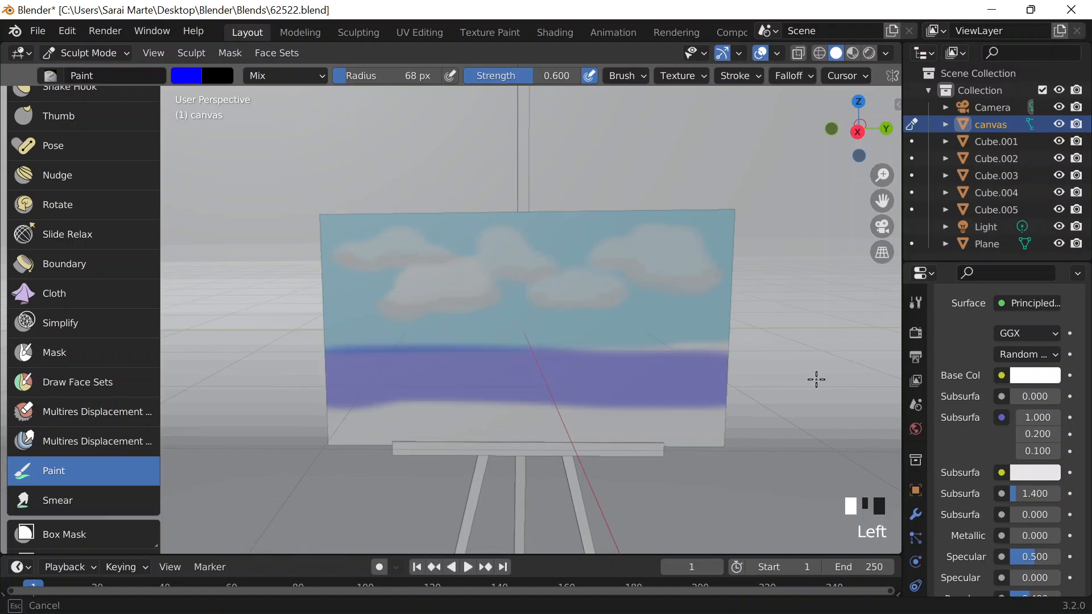
{"action": "left_click_drag", "start_coordinate": [731, 365], "coordinate": [601, 367]}
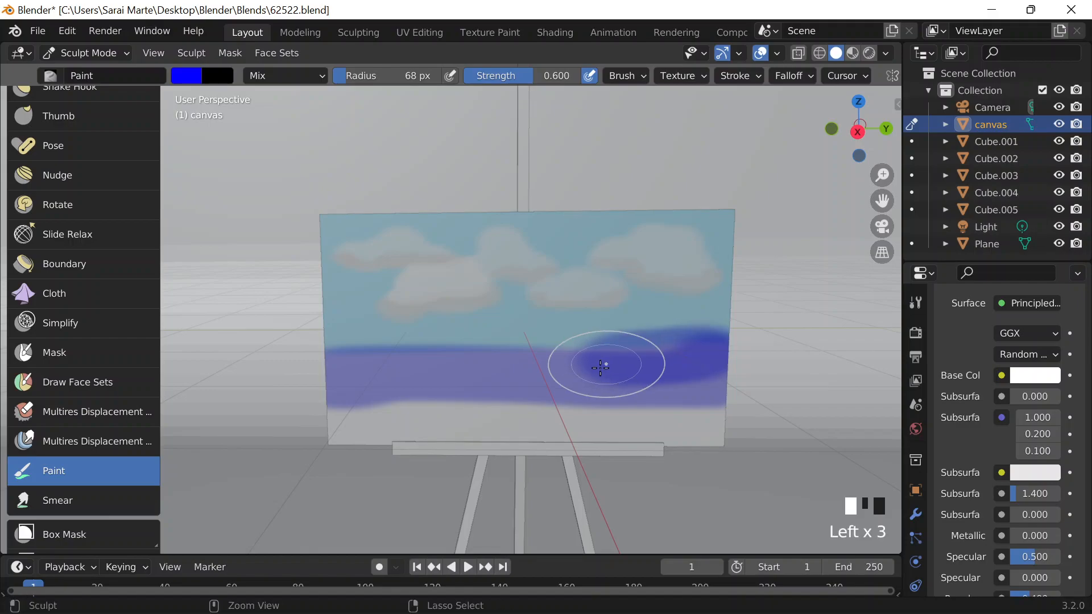
{"action": "key", "text": "ctrl+z"}
{"action": "key", "text": "ctrl+z"}
{"action": "key", "text": "ctrl+z"}
{"action": "mouse_move", "coordinate": [377, 383]}
{"action": "left_mouse_down"}
{"action": "mouse_move", "coordinate": [341, 434]}
{"action": "mouse_move", "coordinate": [799, 437]}
{"action": "mouse_move", "coordinate": [575, 383]}
{"action": "mouse_move", "coordinate": [724, 366]}
{"action": "mouse_move", "coordinate": [331, 374]}
{"action": "left_mouse_up"}
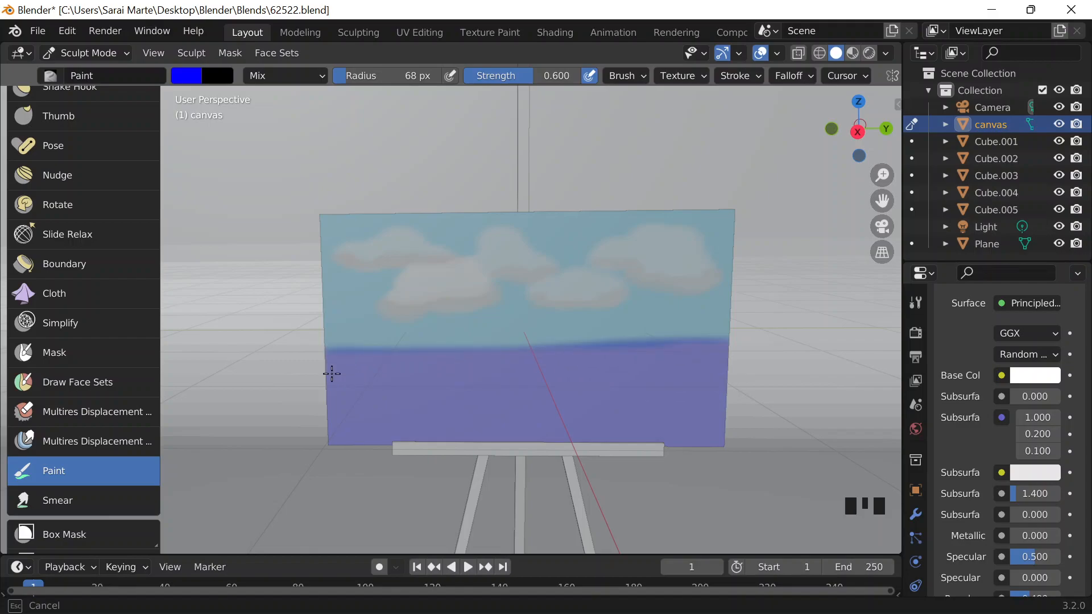
Set the brush color to light cyan, hex 79EDFF, and reduce the brush radius to 16 px
{"action": "left_click", "coordinate": [182, 78]}
{"action": "left_click_drag", "start_coordinate": [254, 126], "coordinate": [248, 123]}
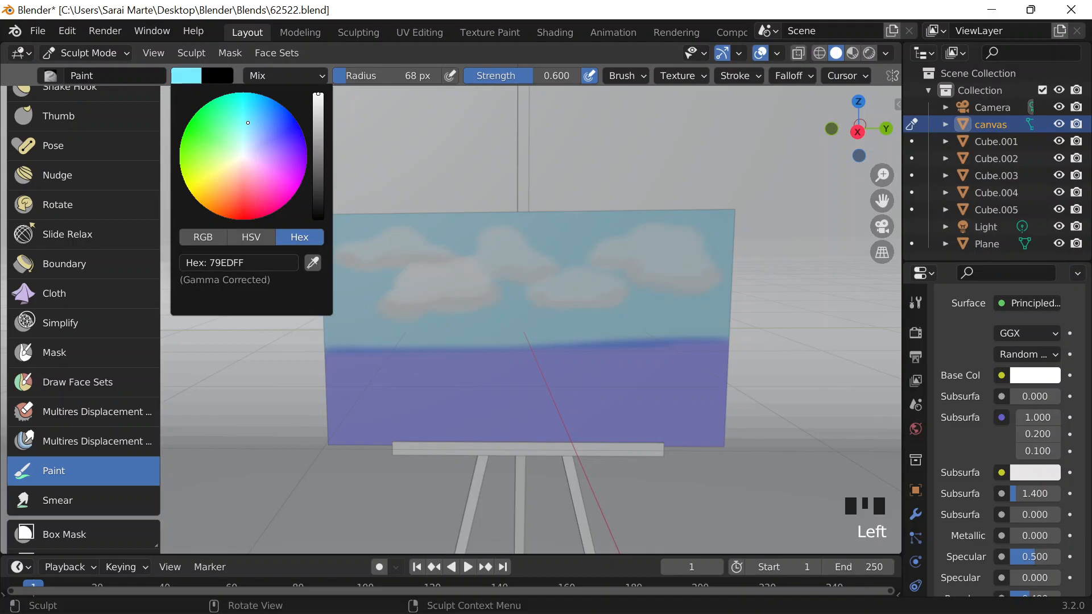
{"action": "left_click_drag", "start_coordinate": [432, 75], "coordinate": [342, 97]}
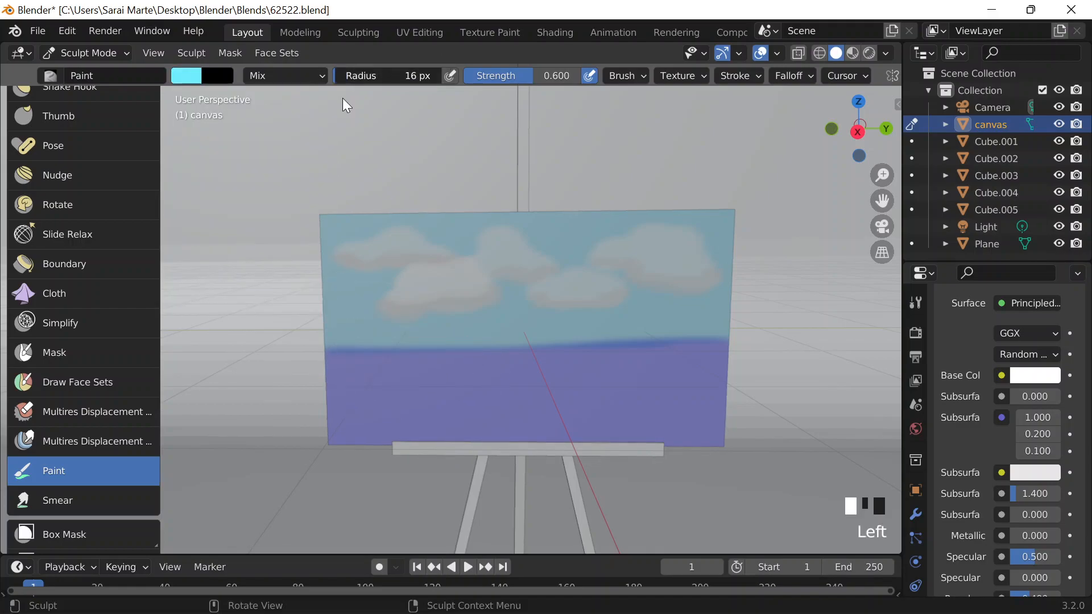
Paint many horizontal, wavy cyan strokes across the whole sea, leaving gaps of the darker blue base between them
{"action": "mouse_move", "coordinate": [591, 398]}
{"action": "left_mouse_down"}
{"action": "mouse_move", "coordinate": [492, 403]}
{"action": "mouse_move", "coordinate": [450, 421]}
{"action": "left_mouse_up"}
{"action": "key", "text": "ctrl+z"}
{"action": "mouse_move", "coordinate": [336, 384]}
{"action": "left_mouse_down"}
{"action": "mouse_move", "coordinate": [497, 390]}
{"action": "mouse_move", "coordinate": [705, 373]}
{"action": "left_mouse_up"}
{"action": "mouse_move", "coordinate": [555, 373]}
{"action": "left_mouse_down"}
{"action": "mouse_move", "coordinate": [658, 349]}
{"action": "mouse_move", "coordinate": [720, 353]}
{"action": "left_mouse_up"}
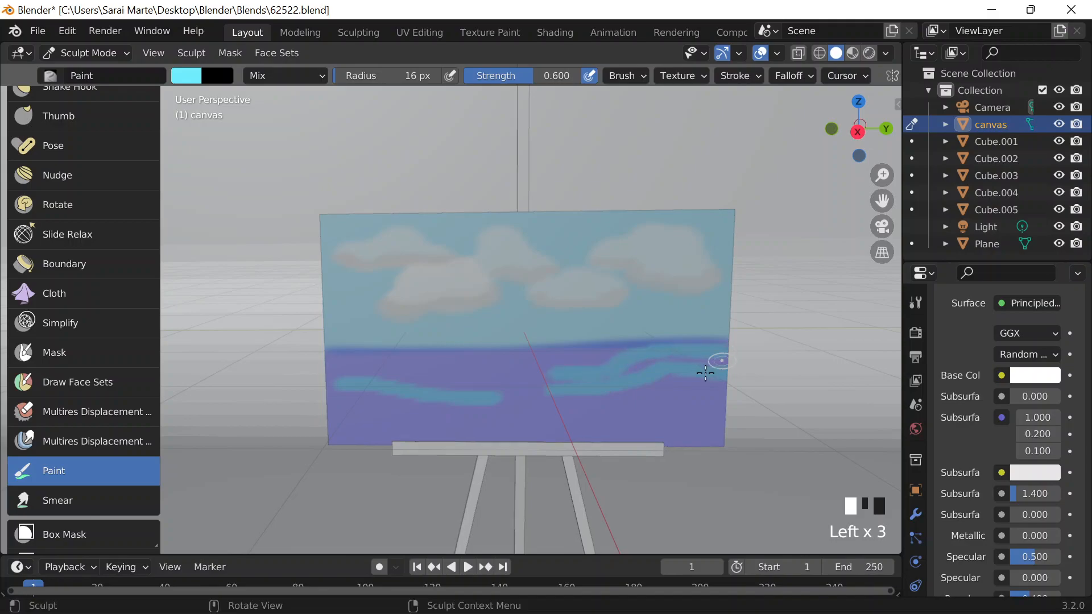
{"action": "mouse_move", "coordinate": [583, 415]}
{"action": "left_mouse_down"}
{"action": "mouse_move", "coordinate": [709, 404]}
{"action": "mouse_move", "coordinate": [611, 405]}
{"action": "mouse_move", "coordinate": [736, 385]}
{"action": "left_mouse_up"}
{"action": "mouse_move", "coordinate": [572, 422]}
{"action": "left_mouse_down"}
{"action": "mouse_move", "coordinate": [710, 429]}
{"action": "mouse_move", "coordinate": [728, 419]}
{"action": "mouse_move", "coordinate": [616, 449]}
{"action": "left_mouse_up"}
{"action": "mouse_move", "coordinate": [569, 365]}
{"action": "left_mouse_down"}
{"action": "mouse_move", "coordinate": [449, 377]}
{"action": "mouse_move", "coordinate": [370, 366]}
{"action": "mouse_move", "coordinate": [385, 395]}
{"action": "mouse_move", "coordinate": [484, 419]}
{"action": "mouse_move", "coordinate": [575, 408]}
{"action": "mouse_move", "coordinate": [470, 380]}
{"action": "mouse_move", "coordinate": [500, 361]}
{"action": "mouse_move", "coordinate": [643, 364]}
{"action": "mouse_move", "coordinate": [415, 381]}
{"action": "mouse_move", "coordinate": [361, 360]}
{"action": "mouse_move", "coordinate": [346, 419]}
{"action": "mouse_move", "coordinate": [508, 425]}
{"action": "mouse_move", "coordinate": [427, 434]}
{"action": "mouse_move", "coordinate": [571, 427]}
{"action": "mouse_move", "coordinate": [472, 369]}
{"action": "left_mouse_up"}
{"action": "mouse_move", "coordinate": [388, 371]}
{"action": "left_mouse_down"}
{"action": "mouse_move", "coordinate": [331, 434]}
{"action": "mouse_move", "coordinate": [392, 377]}
{"action": "mouse_move", "coordinate": [320, 373]}
{"action": "mouse_move", "coordinate": [434, 383]}
{"action": "mouse_move", "coordinate": [363, 349]}
{"action": "left_mouse_up"}
Set the brush color to a medium blue and keep the brush radius at 16 px
{"action": "left_click", "coordinate": [189, 80]}
{"action": "left_click_drag", "start_coordinate": [238, 139], "coordinate": [270, 115]}
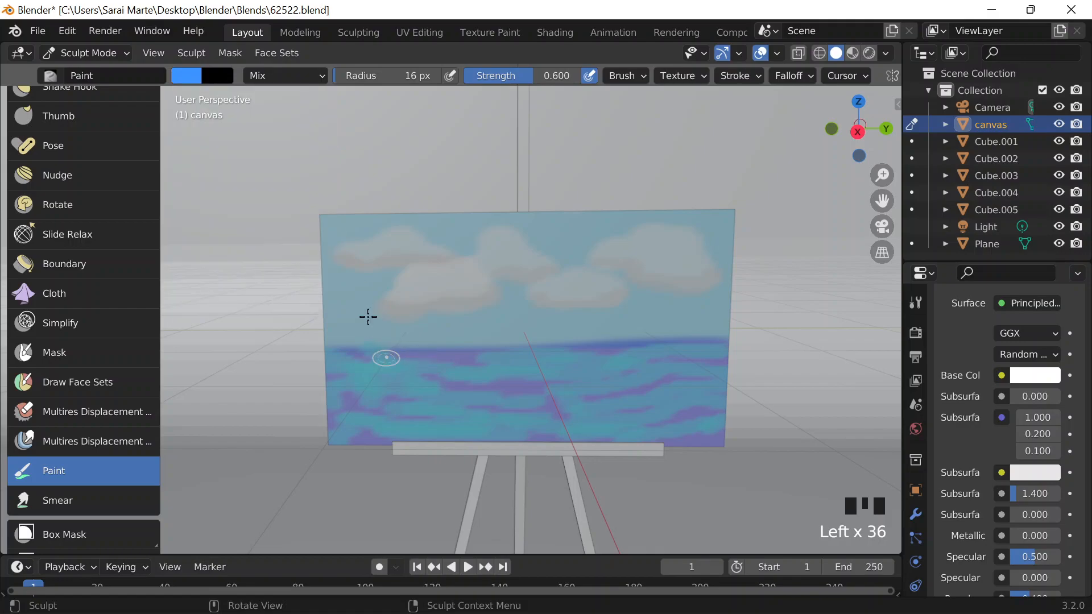
{"action": "left_click_drag", "start_coordinate": [363, 80], "coordinate": [362, 81]}
Dab short horizontal medium-blue wave patches across the whole sea, from the horizon down to the canvas's lower edge
{"action": "left_click_drag", "start_coordinate": [364, 378], "coordinate": [644, 385]}
{"action": "left_click_drag", "start_coordinate": [666, 382], "coordinate": [697, 380]}
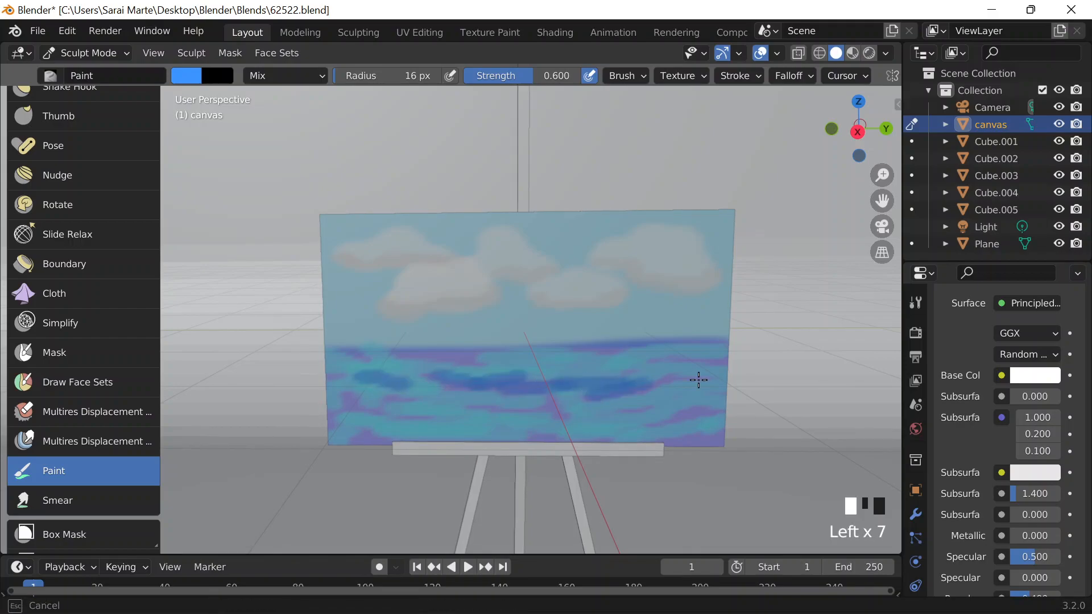
{"action": "left_click_drag", "start_coordinate": [672, 421], "coordinate": [718, 405]}
{"action": "left_click_drag", "start_coordinate": [621, 414], "coordinate": [652, 411]}
{"action": "left_click_drag", "start_coordinate": [694, 442], "coordinate": [718, 439]}
{"action": "left_click_drag", "start_coordinate": [563, 421], "coordinate": [540, 412]}
{"action": "left_click_drag", "start_coordinate": [470, 405], "coordinate": [501, 406]}
{"action": "mouse_move", "coordinate": [512, 405]}
{"action": "left_mouse_down"}
{"action": "mouse_move", "coordinate": [557, 403]}
{"action": "mouse_move", "coordinate": [498, 403]}
{"action": "mouse_move", "coordinate": [567, 406]}
{"action": "left_mouse_up"}
{"action": "left_click_drag", "start_coordinate": [591, 353], "coordinate": [624, 354]}
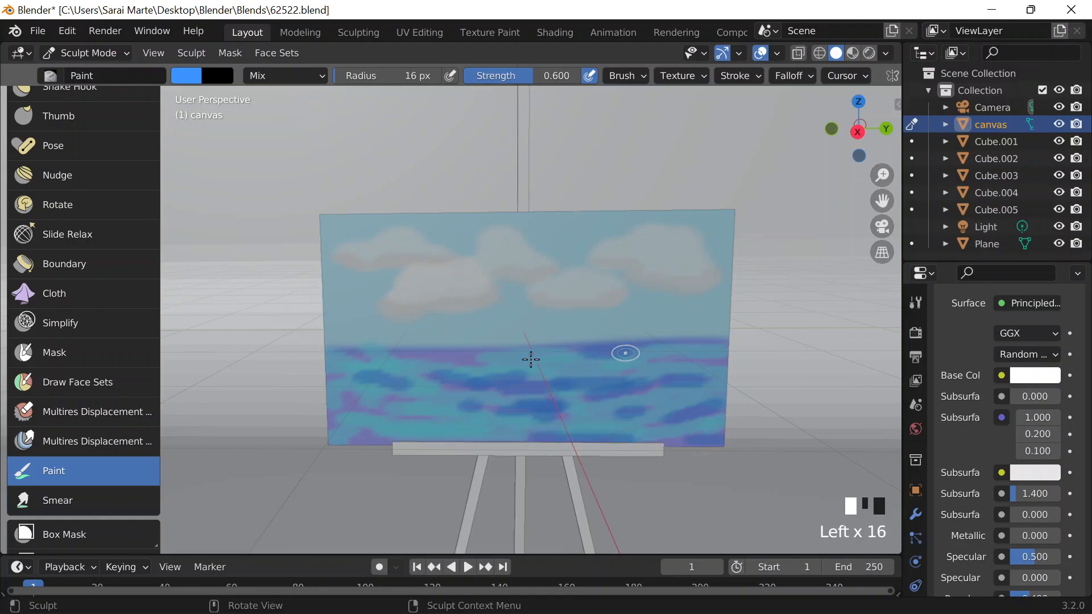
{"action": "left_click_drag", "start_coordinate": [444, 361], "coordinate": [484, 359]}
{"action": "mouse_move", "coordinate": [452, 359]}
{"action": "left_mouse_down"}
{"action": "mouse_move", "coordinate": [405, 357]}
{"action": "mouse_move", "coordinate": [414, 420]}
{"action": "mouse_move", "coordinate": [371, 408]}
{"action": "mouse_move", "coordinate": [392, 435]}
{"action": "left_mouse_up"}
{"action": "mouse_move", "coordinate": [342, 432]}
{"action": "left_mouse_down"}
{"action": "mouse_move", "coordinate": [366, 438]}
{"action": "mouse_move", "coordinate": [340, 388]}
{"action": "left_mouse_up"}
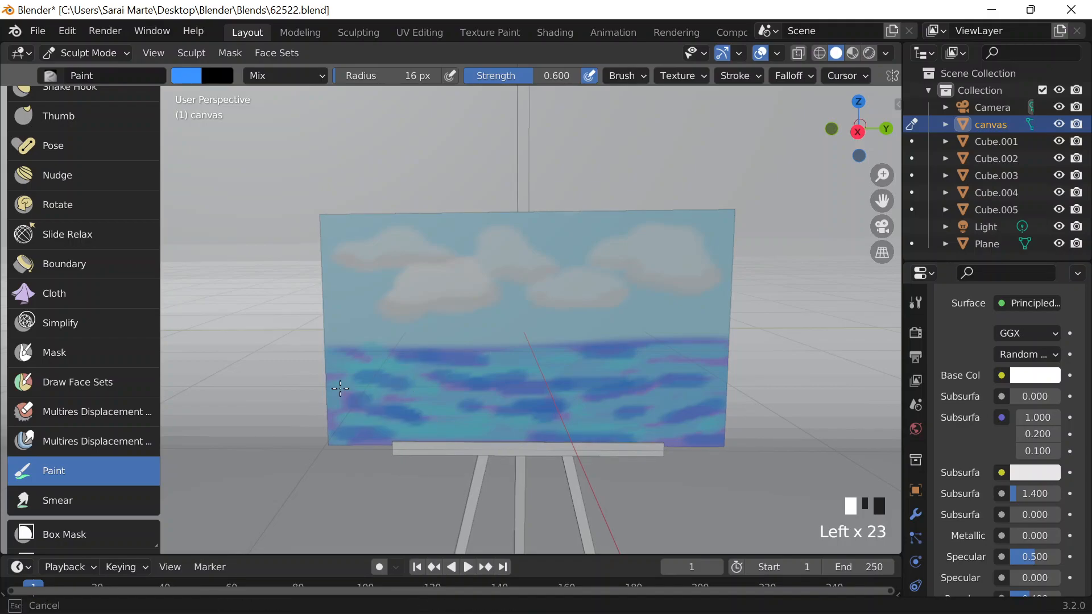
Set the brush color to bright magenta and paint a whale body with a raised tail at the canvas's horizon
{"action": "left_click", "coordinate": [364, 419]}
{"action": "left_click", "coordinate": [184, 75]}
{"action": "mouse_move", "coordinate": [239, 158]}
{"action": "left_mouse_down"}
{"action": "mouse_move", "coordinate": [250, 182]}
{"action": "mouse_move", "coordinate": [294, 143]}
{"action": "left_mouse_up"}
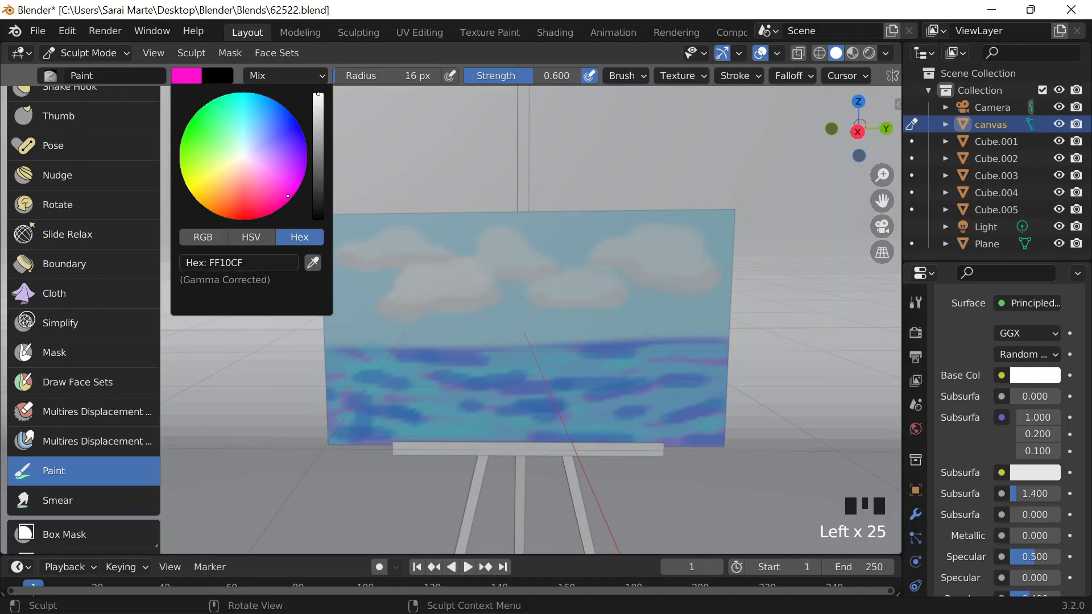
{"action": "left_click_drag", "start_coordinate": [288, 196], "coordinate": [279, 209]}
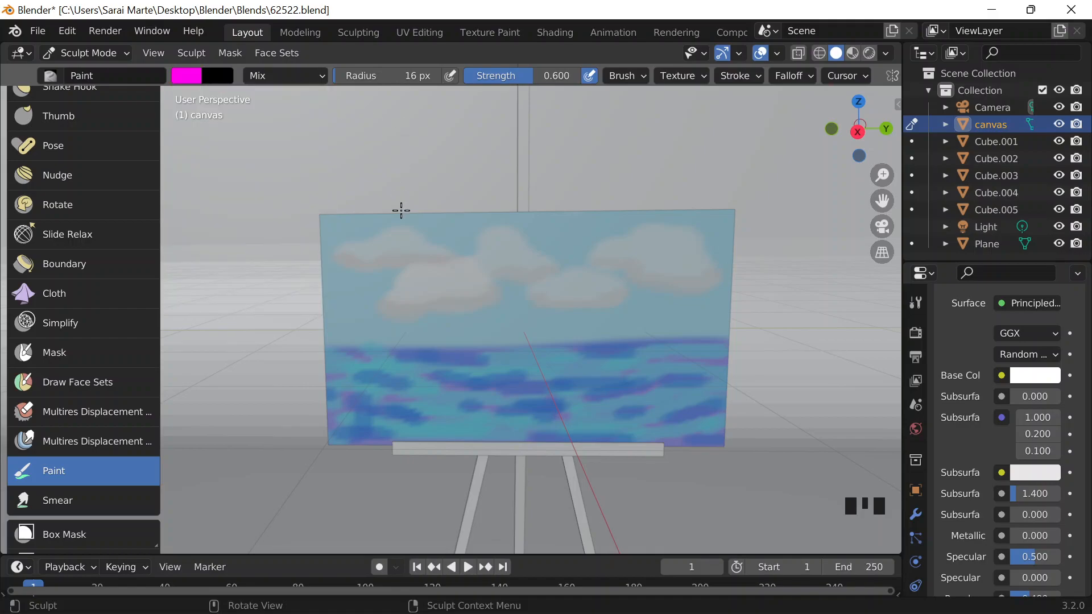
{"action": "mouse_move", "coordinate": [420, 373]}
{"action": "left_mouse_down"}
{"action": "mouse_move", "coordinate": [446, 358]}
{"action": "mouse_move", "coordinate": [423, 374]}
{"action": "mouse_move", "coordinate": [455, 374]}
{"action": "mouse_move", "coordinate": [510, 333]}
{"action": "mouse_move", "coordinate": [519, 341]}
{"action": "mouse_move", "coordinate": [519, 327]}
{"action": "left_mouse_up"}
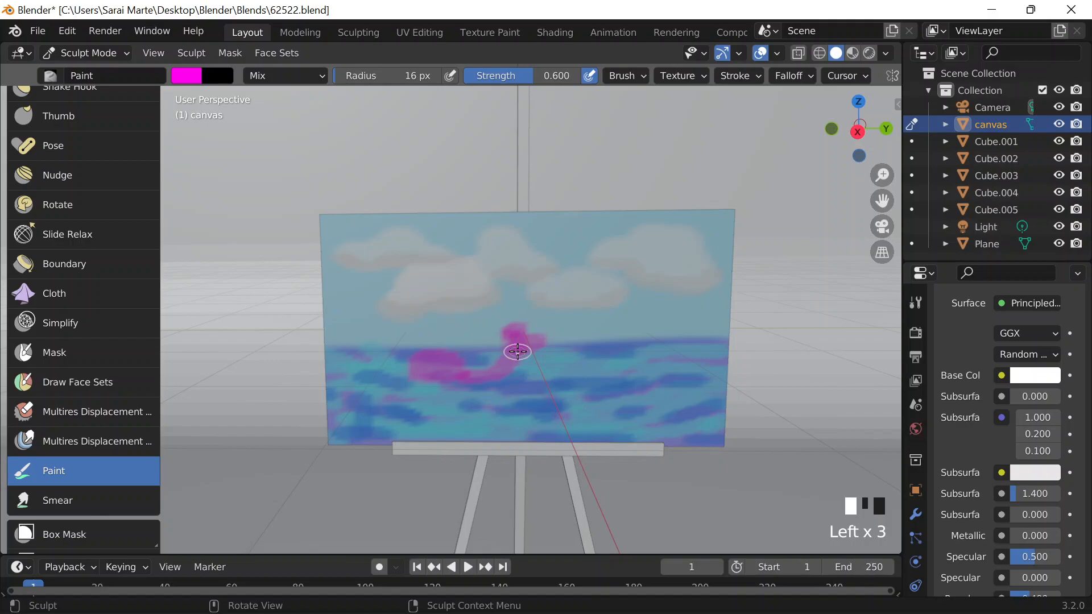
Set the brush color to blue (hex 0400FF) and the brush radius to 8 px
{"action": "left_click", "coordinate": [187, 75]}
{"action": "left_click_drag", "start_coordinate": [279, 162], "coordinate": [300, 124]}
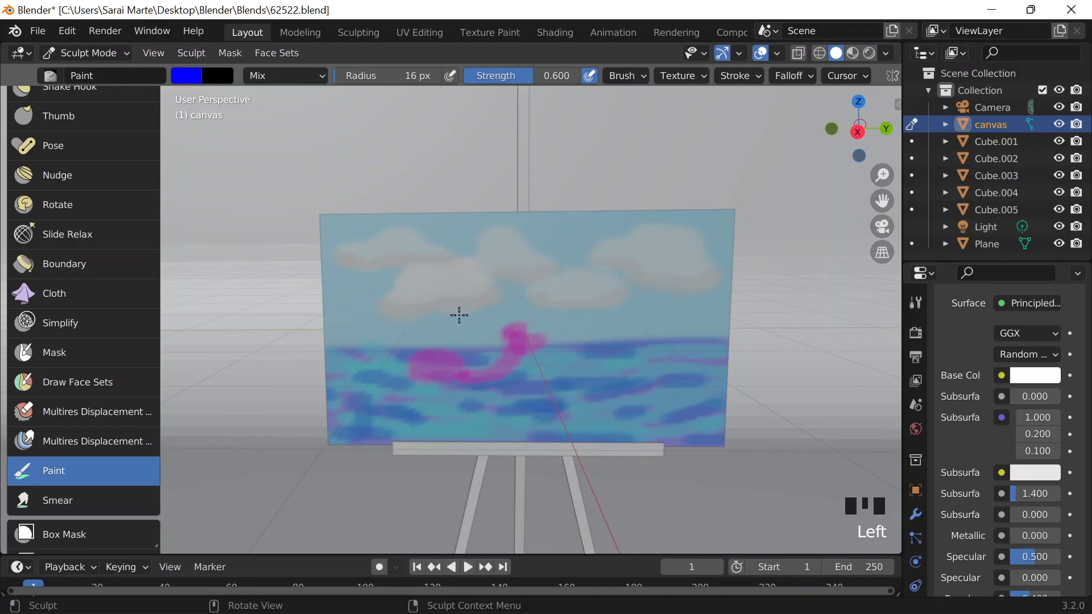
{"action": "mouse_move", "coordinate": [435, 342]}
{"action": "left_mouse_down"}
{"action": "mouse_move", "coordinate": [470, 402]}
{"action": "mouse_move", "coordinate": [463, 390]}
{"action": "left_mouse_up"}
{"action": "key", "text": "ctrl+z"}
Try to paint a tall three-branched blue water spout from the whale's head up into the cloud
{"action": "mouse_move", "coordinate": [418, 297]}
{"action": "left_mouse_down"}
{"action": "mouse_move", "coordinate": [454, 348]}
{"action": "mouse_move", "coordinate": [501, 291]}
{"action": "mouse_move", "coordinate": [515, 316]}
{"action": "left_mouse_up"}
{"action": "left_click_drag", "start_coordinate": [444, 280], "coordinate": [443, 349]}
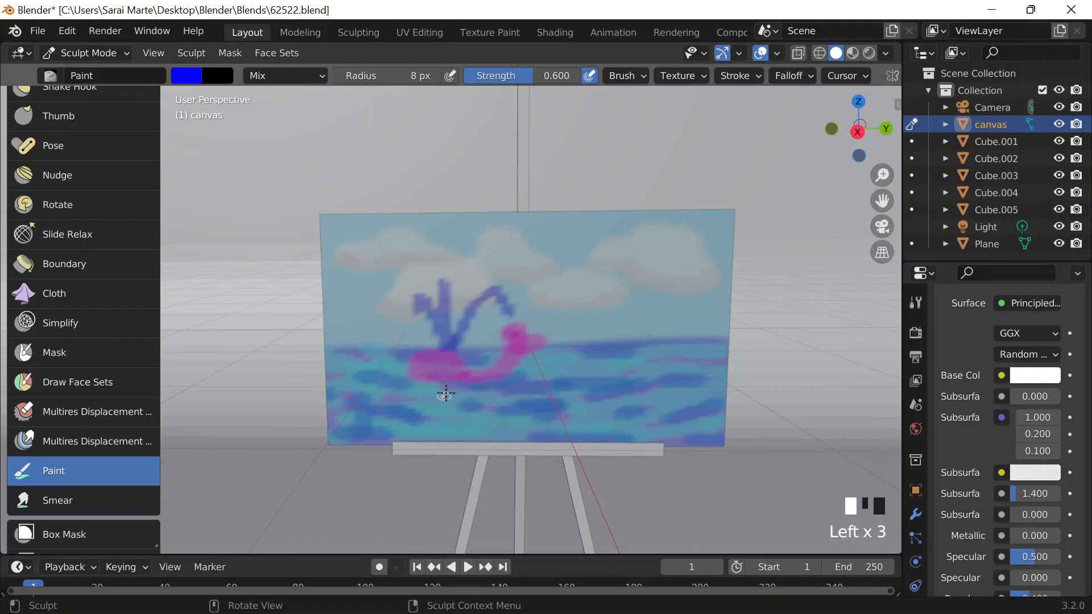
{"action": "key", "text": "ctrl+z"}
{"action": "key", "text": "ctrl+z"}
{"action": "key", "text": "ctrl+z"}
{"action": "key", "text": "ctrl+z"}
Try to paint a two-branched blue spout with ends curling outward above the whale's head
{"action": "mouse_move", "coordinate": [417, 290]}
{"action": "left_mouse_down"}
{"action": "mouse_move", "coordinate": [453, 325]}
{"action": "mouse_move", "coordinate": [441, 338]}
{"action": "left_mouse_up"}
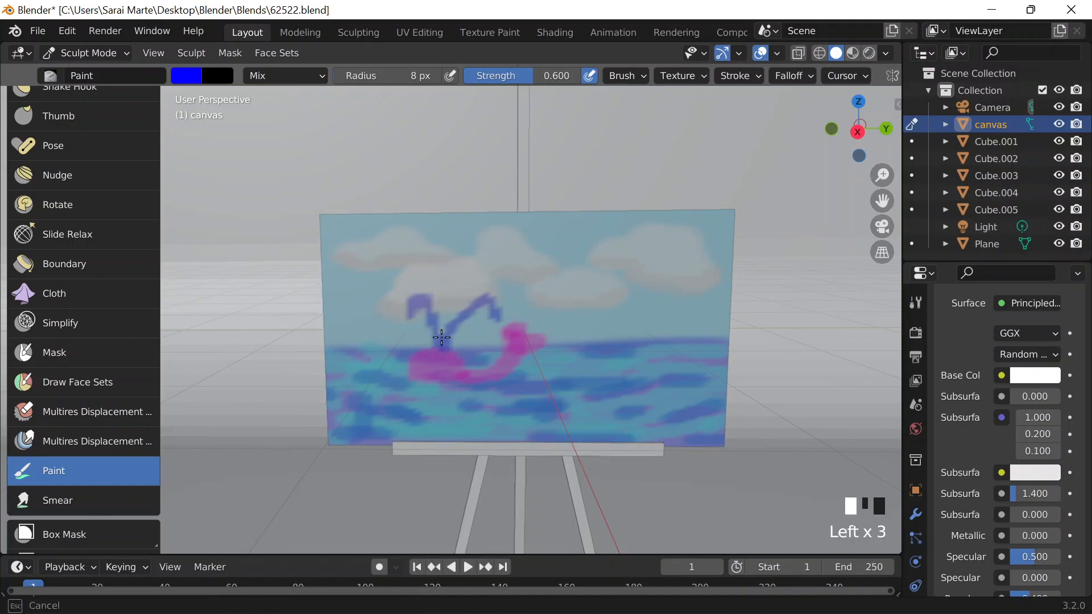
{"action": "key", "text": "ctrl+z"}
{"action": "key", "text": "ctrl+z"}
{"action": "key", "text": "ctrl+z"}
Try to paint a blue spout with two short side branches and a tall vertical center jet
{"action": "mouse_move", "coordinate": [408, 299]}
{"action": "left_mouse_down"}
{"action": "mouse_move", "coordinate": [434, 329]}
{"action": "mouse_move", "coordinate": [467, 312]}
{"action": "left_mouse_up"}
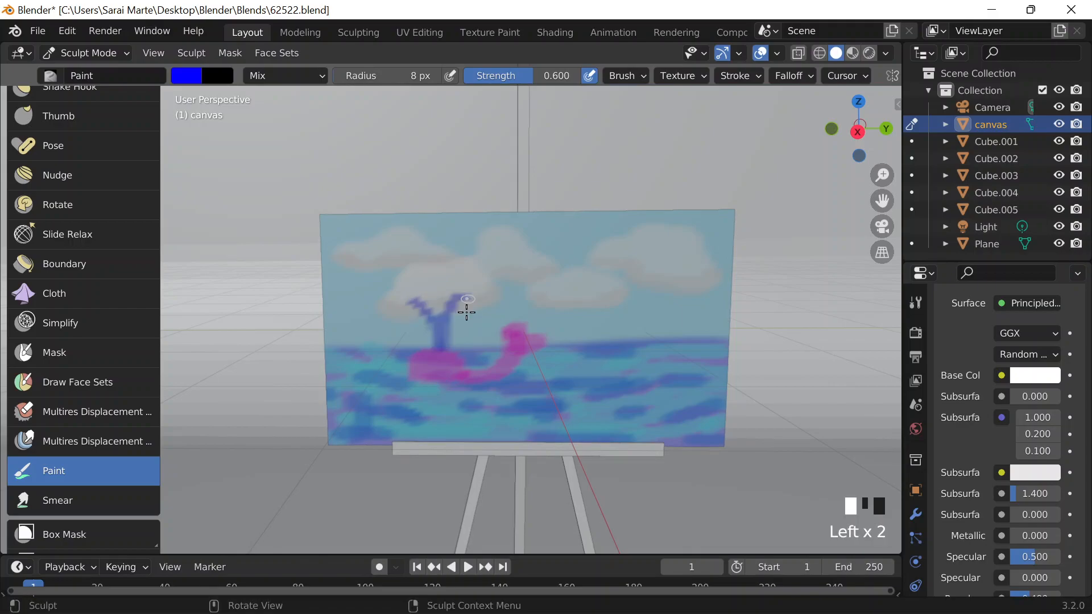
{"action": "left_click_drag", "start_coordinate": [438, 272], "coordinate": [439, 335]}
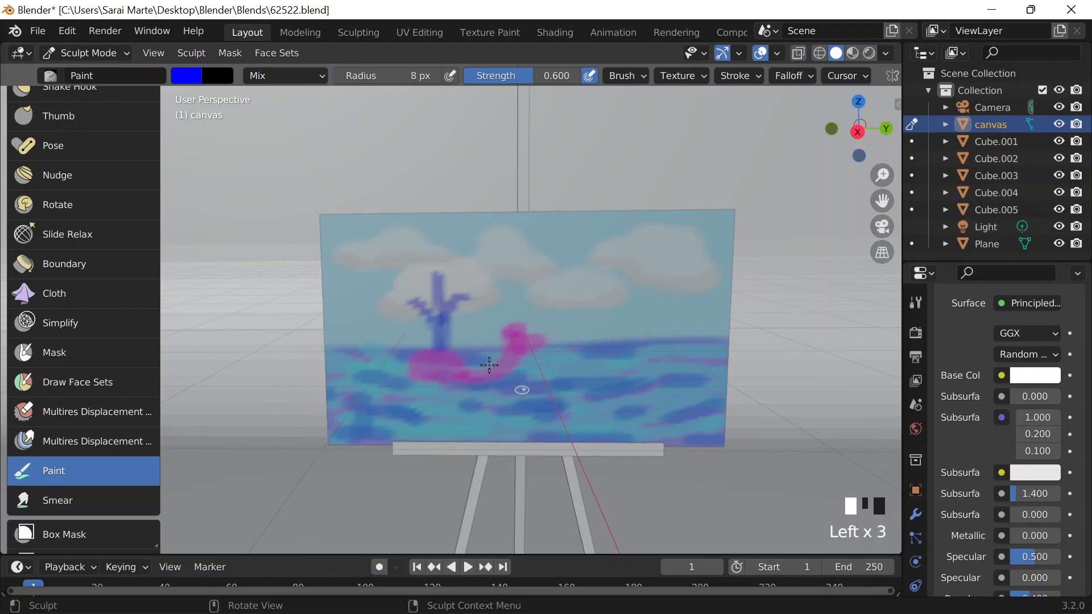
{"action": "key", "text": "ctrl+z"}
{"action": "key", "text": "ctrl+z"}
{"action": "key", "text": "ctrl+z"}
Try several shapes for the blue spout's right branch above the whale, then undo the whole spout
{"action": "mouse_move", "coordinate": [440, 346]}
{"action": "left_mouse_down"}
{"action": "mouse_move", "coordinate": [502, 333]}
{"action": "mouse_move", "coordinate": [501, 299]}
{"action": "left_mouse_up"}
{"action": "key", "text": "ctrl+z"}
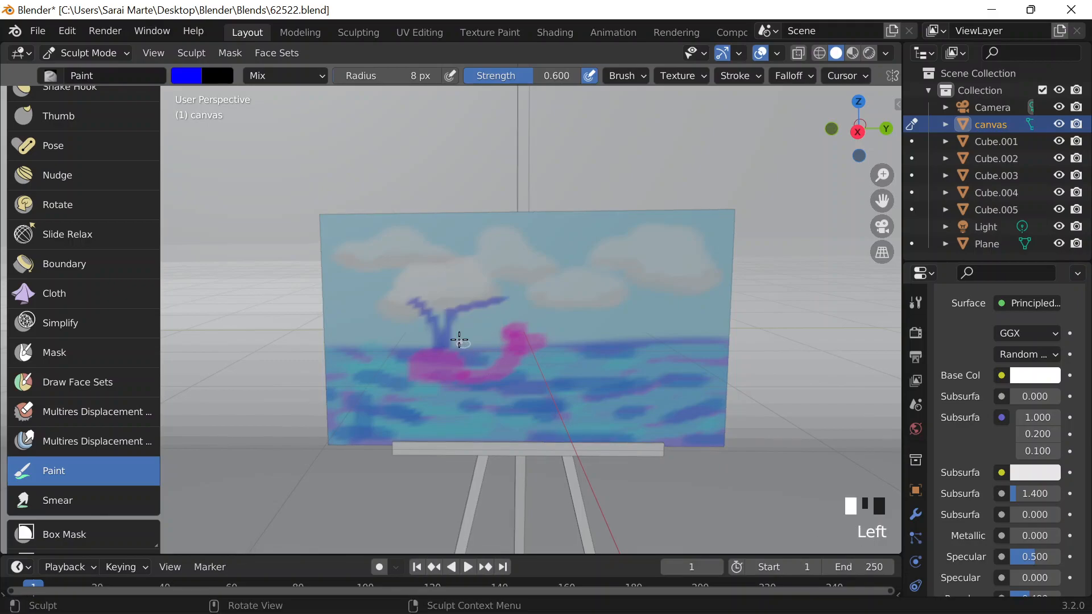
{"action": "key", "text": "ctrl+z"}
{"action": "left_click_drag", "start_coordinate": [447, 342], "coordinate": [507, 307]}
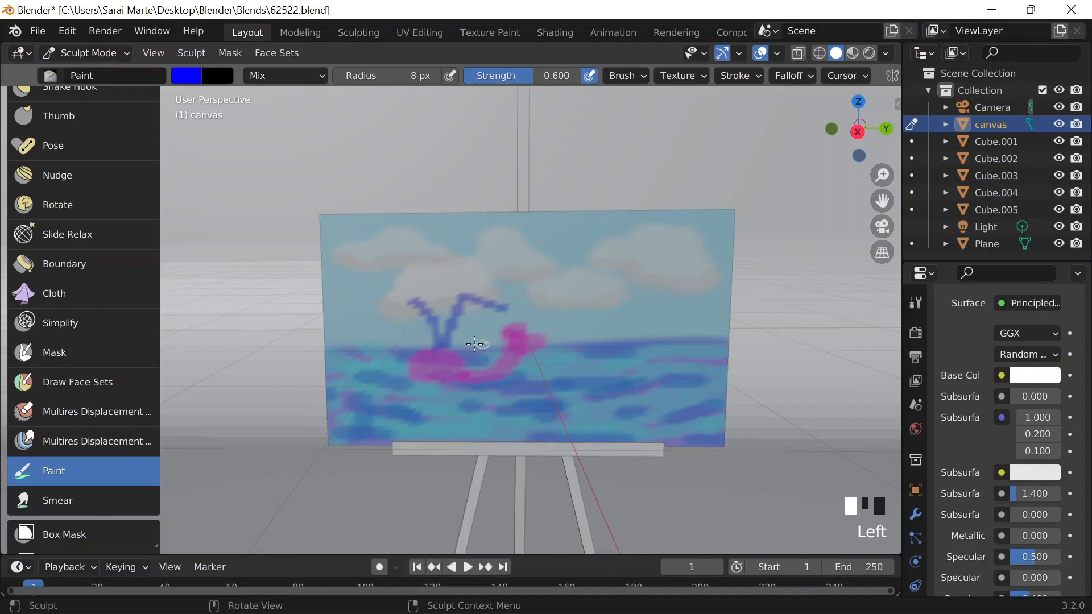
{"action": "key", "text": "ctrl+z"}
{"action": "mouse_move", "coordinate": [446, 347]}
{"action": "left_mouse_down"}
{"action": "mouse_move", "coordinate": [454, 354]}
{"action": "mouse_move", "coordinate": [445, 331]}
{"action": "mouse_move", "coordinate": [483, 312]}
{"action": "left_mouse_up"}
{"action": "key", "text": "ctrl+z"}
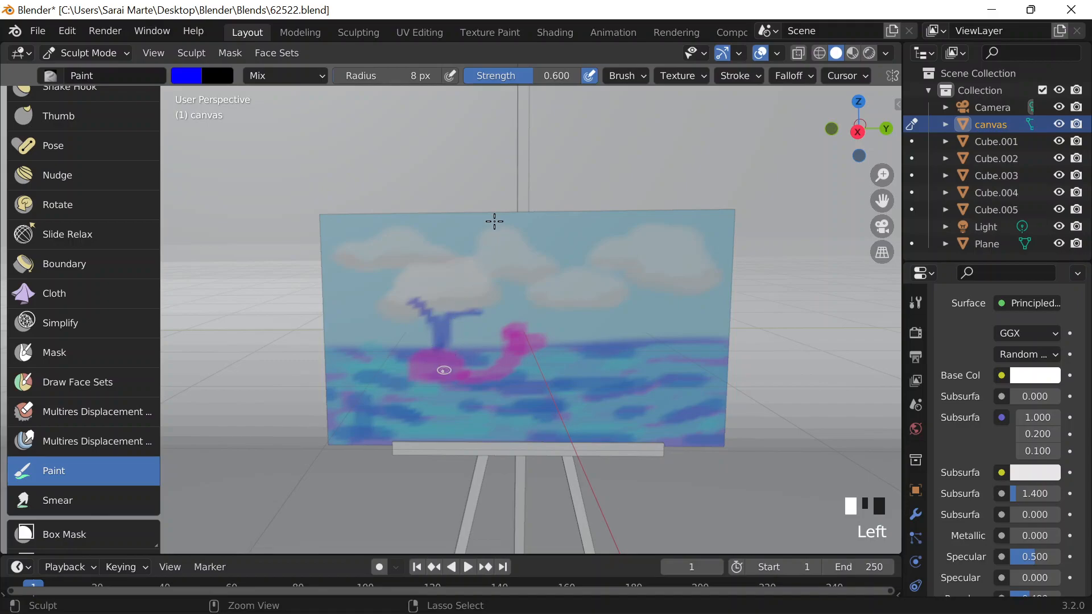
{"action": "key", "text": "ctrl+z"}
{"action": "key", "text": "ctrl+z"}
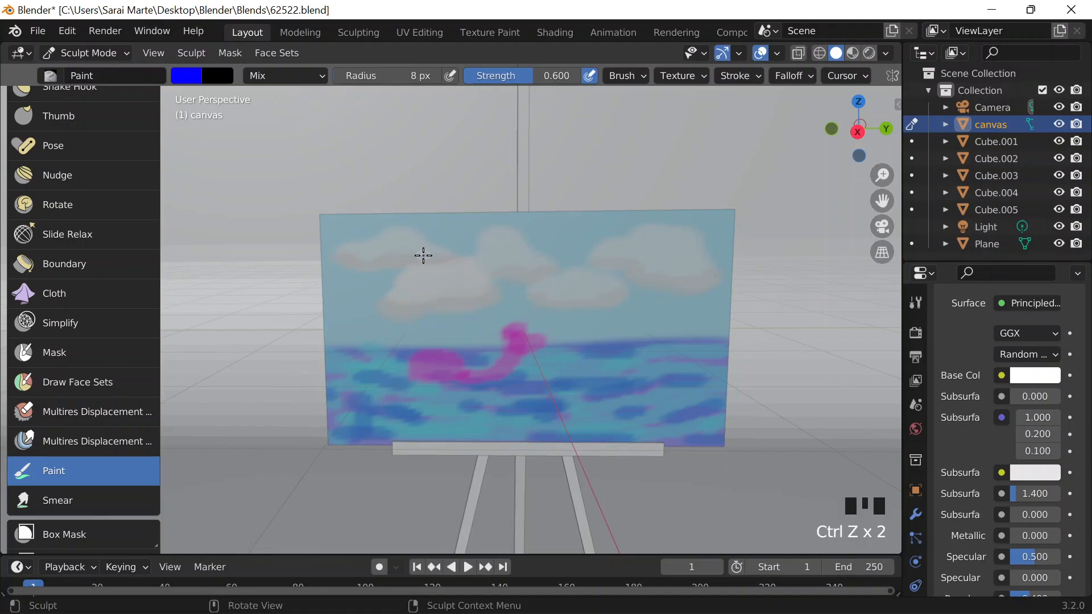
Try to paint a lower three-branched blue spout starting from a dab on the whale's head
{"action": "left_click", "coordinate": [433, 350]}
{"action": "left_click", "coordinate": [434, 352]}
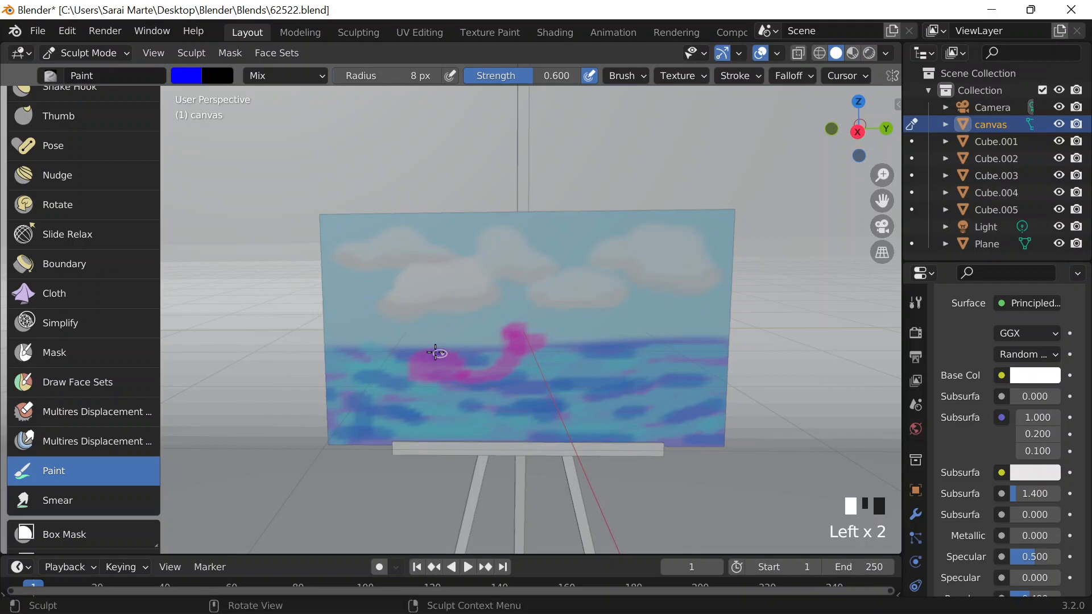
{"action": "mouse_move", "coordinate": [410, 317]}
{"action": "left_mouse_down"}
{"action": "mouse_move", "coordinate": [435, 348]}
{"action": "mouse_move", "coordinate": [488, 324]}
{"action": "left_mouse_up"}
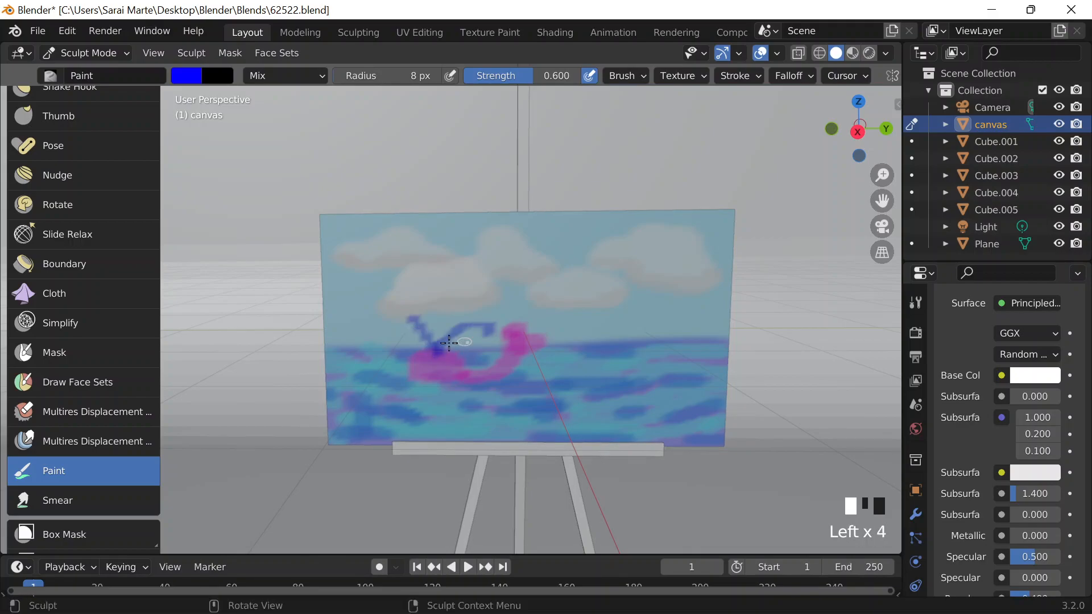
{"action": "left_click_drag", "start_coordinate": [437, 349], "coordinate": [446, 309]}
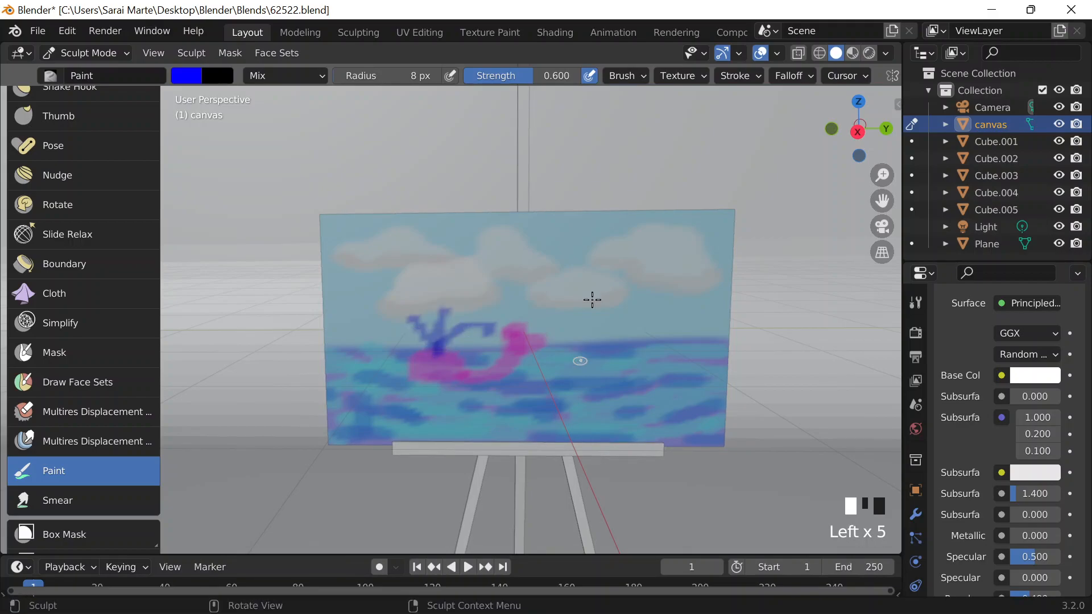
{"action": "key", "text": "ctrl+z"}
{"action": "key", "text": "ctrl+z"}
{"action": "key", "text": "ctrl+z"}
{"action": "key", "text": "ctrl+z"}
Paint a blue water spout with left, right and center jets rising from the whale's head
{"action": "mouse_move", "coordinate": [436, 351]}
{"action": "left_mouse_down"}
{"action": "mouse_move", "coordinate": [422, 302]}
{"action": "mouse_move", "coordinate": [389, 293]}
{"action": "left_mouse_up"}
{"action": "key", "text": "ctrl+z"}
{"action": "mouse_move", "coordinate": [435, 350]}
{"action": "left_mouse_down"}
{"action": "mouse_move", "coordinate": [458, 323]}
{"action": "mouse_move", "coordinate": [408, 309]}
{"action": "left_mouse_up"}
{"action": "key", "text": "ctrl+z"}
{"action": "left_click_drag", "start_coordinate": [443, 341], "coordinate": [481, 319]}
{"action": "left_click_drag", "start_coordinate": [438, 349], "coordinate": [440, 304]}
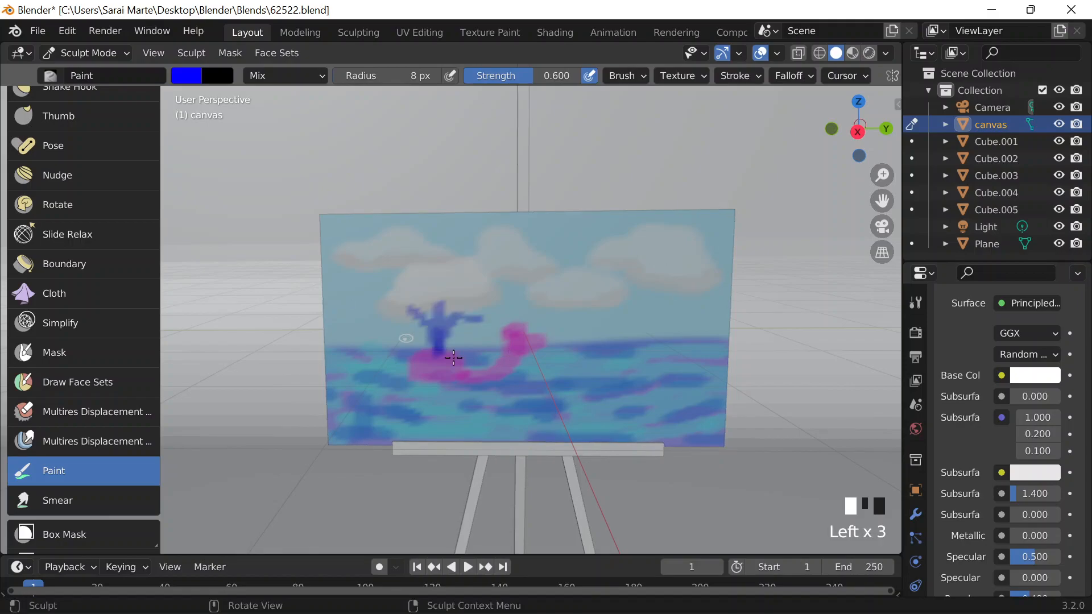
Set the brush color to black (hex 000000) and dab a small eye on the whale's head
{"action": "left_click", "coordinate": [189, 77]}
{"action": "left_click", "coordinate": [200, 78]}
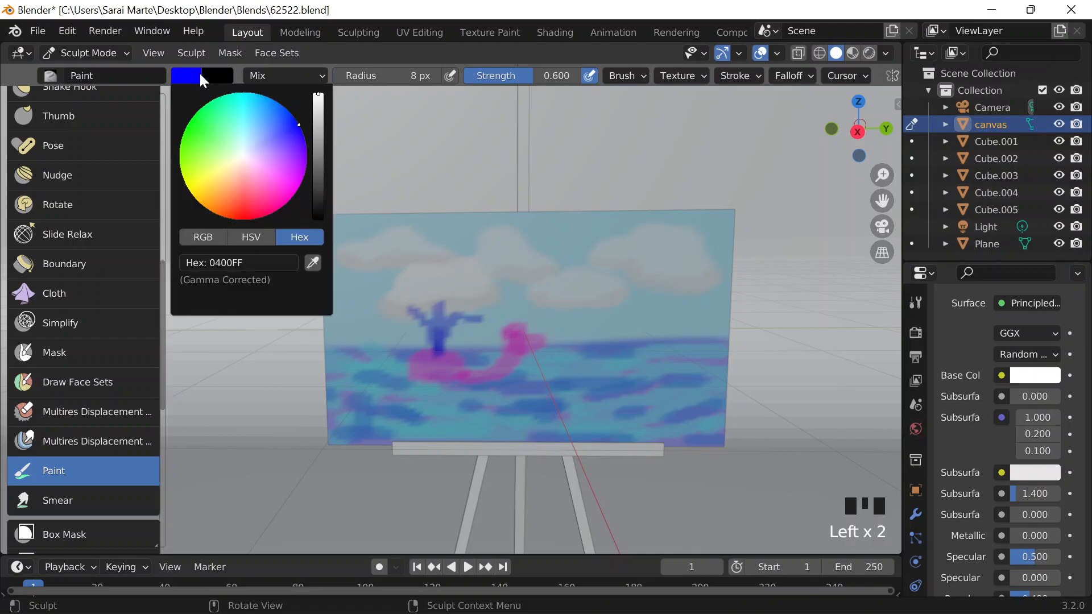
{"action": "left_click_drag", "start_coordinate": [318, 113], "coordinate": [318, 222]}
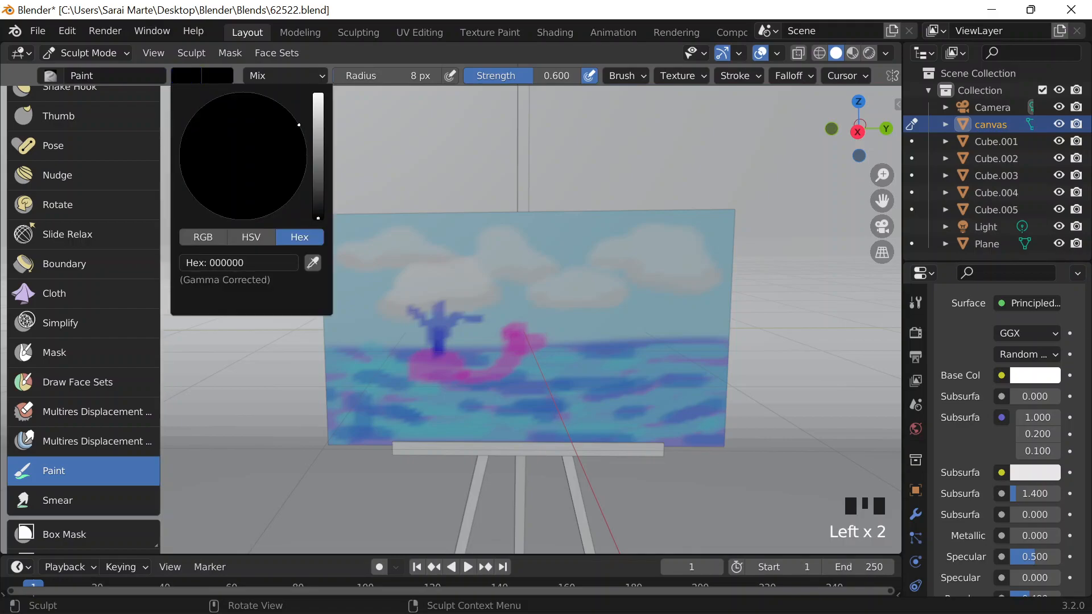
{"action": "left_click", "coordinate": [420, 364]}
{"action": "left_click", "coordinate": [421, 361]}
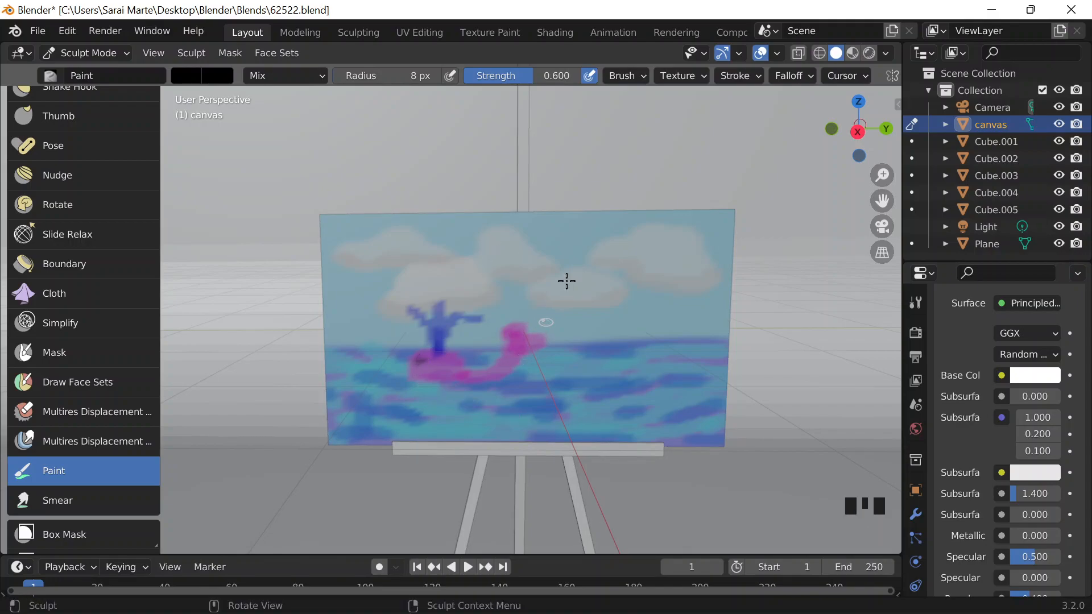
{"action": "scroll", "coordinate": [531, 373], "scroll_direction": "down", "scroll_amount": 1}
{"action": "scroll", "coordinate": [646, 345], "scroll_direction": "up", "scroll_amount": 2}
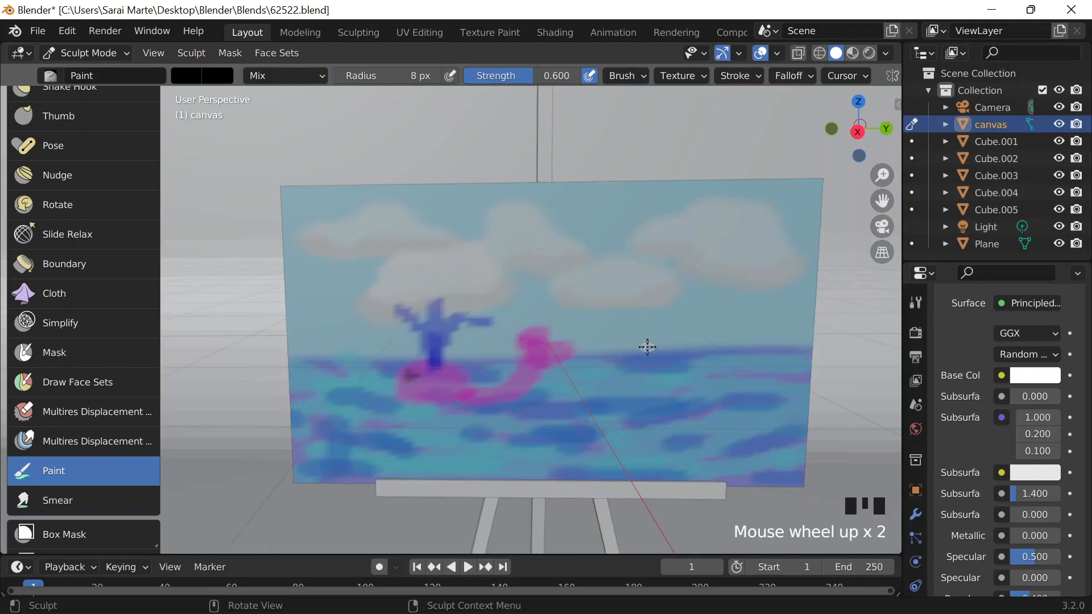
{"action": "scroll", "coordinate": [646, 351], "scroll_direction": "down", "scroll_amount": 7}
{"action": "scroll", "coordinate": [647, 352], "scroll_direction": "up", "scroll_amount": 4}
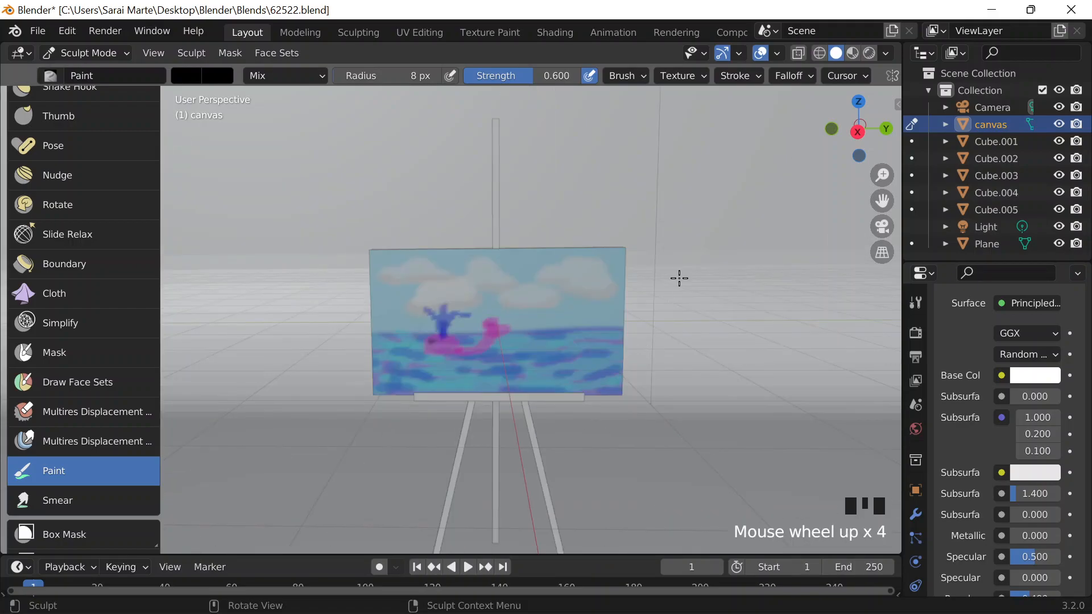
{"action": "scroll", "coordinate": [615, 311], "scroll_direction": "up", "scroll_amount": 2}
Try painting a signature in a lighter blue on the canvas's lower-right corner
{"action": "left_click", "coordinate": [187, 75]}
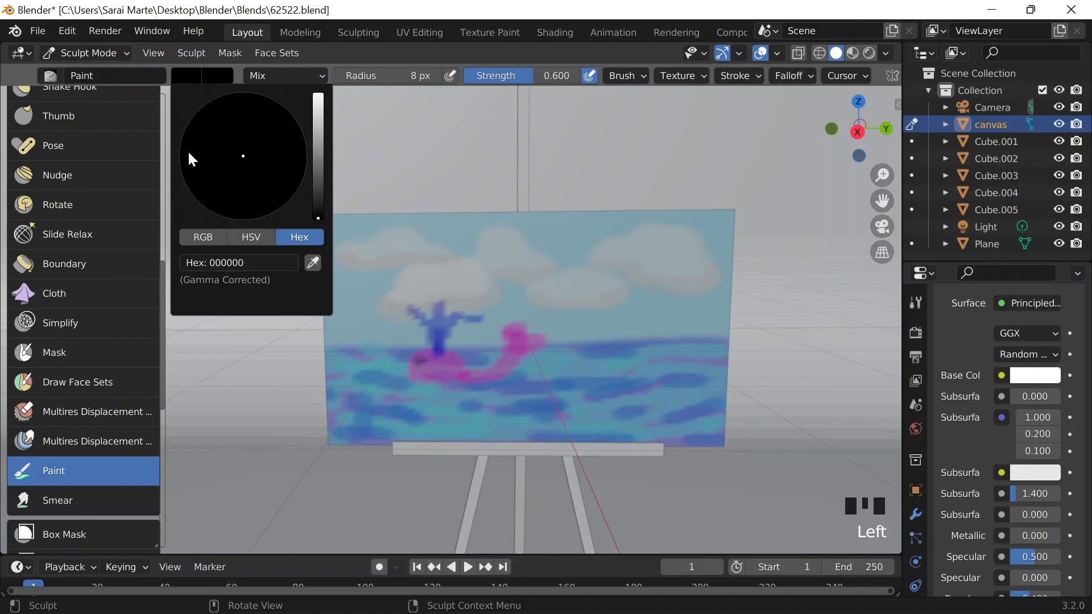
{"action": "left_click_drag", "start_coordinate": [315, 112], "coordinate": [316, 92]}
{"action": "mouse_move", "coordinate": [201, 145]}
{"action": "left_mouse_down"}
{"action": "mouse_move", "coordinate": [201, 123]}
{"action": "mouse_move", "coordinate": [255, 184]}
{"action": "mouse_move", "coordinate": [282, 124]}
{"action": "left_mouse_up"}
{"action": "middle_click_drag", "start_coordinate": [794, 242], "coordinate": [665, 268], "text": "shift"}
{"action": "scroll", "coordinate": [626, 285], "scroll_direction": "up", "scroll_amount": 4}
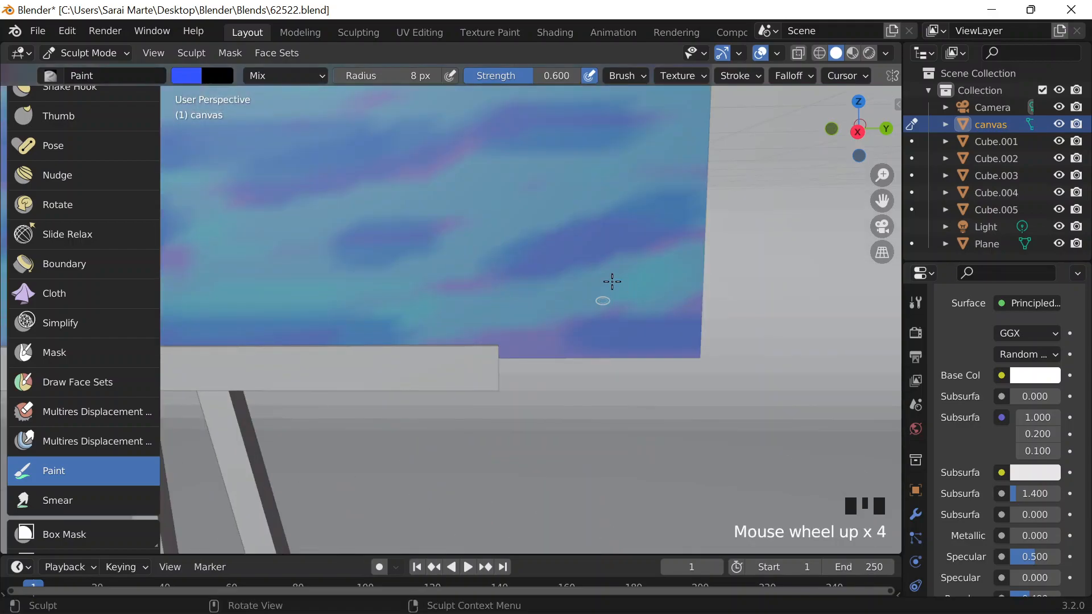
{"action": "mouse_move", "coordinate": [559, 282]}
{"action": "left_mouse_down"}
{"action": "mouse_move", "coordinate": [551, 319]}
{"action": "mouse_move", "coordinate": [590, 319]}
{"action": "mouse_move", "coordinate": [566, 298]}
{"action": "mouse_move", "coordinate": [541, 135]}
{"action": "left_mouse_up"}
{"action": "key", "text": "ctrl+z"}
Set the brush strength to 0.860 and test it with blue strokes near the canvas's lower-right corner
{"action": "left_click_drag", "start_coordinate": [563, 77], "coordinate": [593, 78]}
{"action": "left_click_drag", "start_coordinate": [563, 301], "coordinate": [519, 327]}
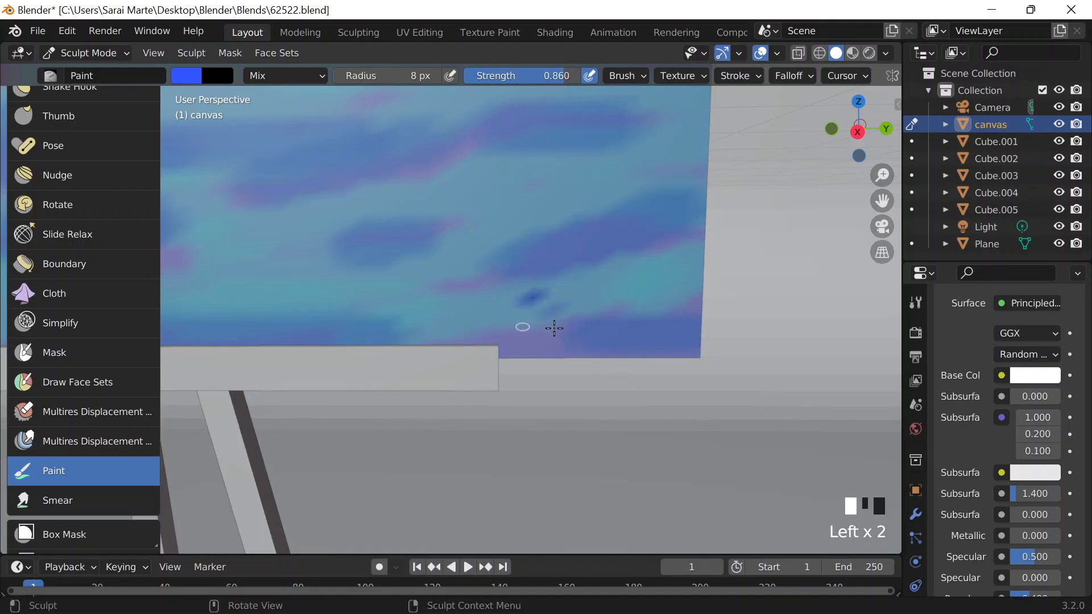
{"action": "key", "text": "ctrl+z"}
Set the brush color to bright green and test it near the canvas's lower-right corner, undoing the test strokes
{"action": "left_click", "coordinate": [187, 77]}
{"action": "left_click", "coordinate": [186, 77]}
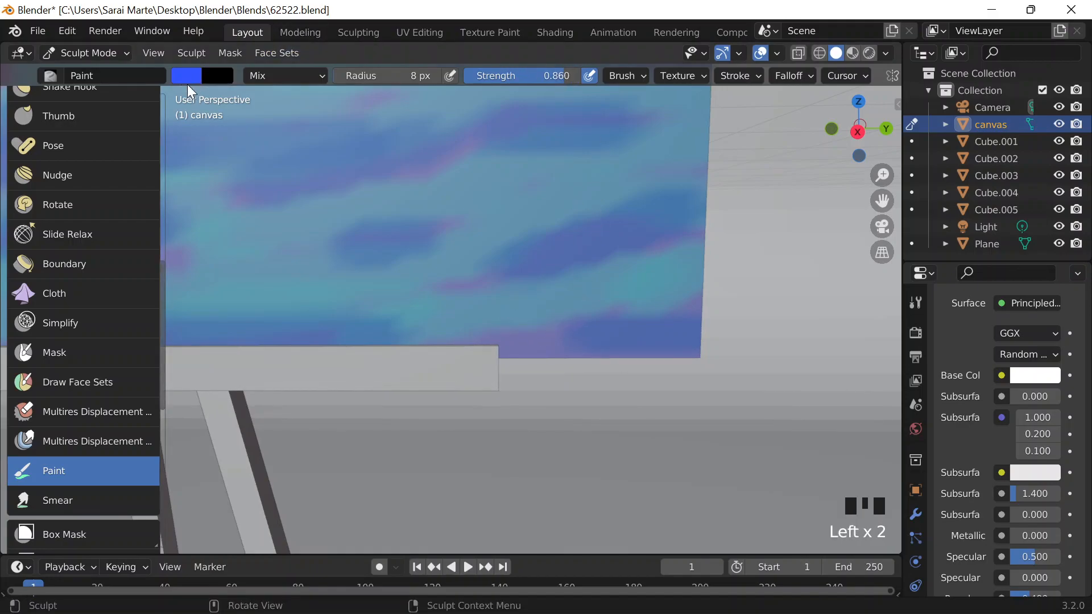
{"action": "left_click", "coordinate": [187, 77]}
{"action": "mouse_move", "coordinate": [282, 123]}
{"action": "left_mouse_down"}
{"action": "mouse_move", "coordinate": [241, 155]}
{"action": "mouse_move", "coordinate": [203, 132]}
{"action": "mouse_move", "coordinate": [197, 113]}
{"action": "left_mouse_up"}
{"action": "mouse_move", "coordinate": [515, 284]}
{"action": "left_mouse_down"}
{"action": "mouse_move", "coordinate": [556, 327]}
{"action": "mouse_move", "coordinate": [566, 310]}
{"action": "left_mouse_up"}
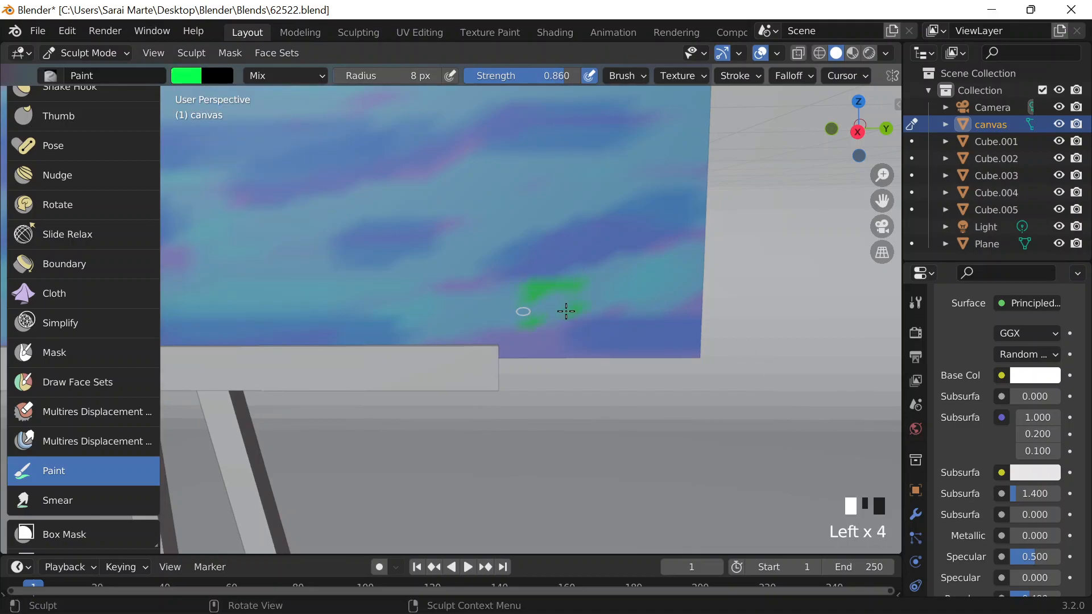
{"action": "key", "text": "ctrl+z"}
Set the brush radius to 23 px for painting the signature
{"action": "scroll", "coordinate": [535, 154], "scroll_direction": "down", "scroll_amount": 2}
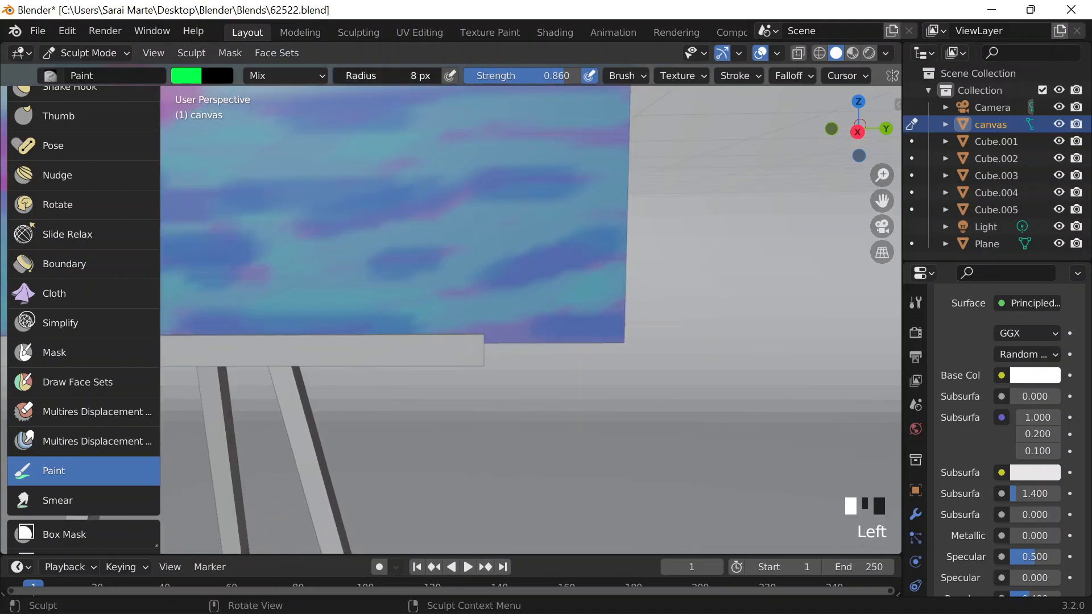
{"action": "mouse_move", "coordinate": [490, 261]}
{"action": "left_mouse_down"}
{"action": "mouse_move", "coordinate": [475, 320]}
{"action": "mouse_move", "coordinate": [501, 329]}
{"action": "left_mouse_up"}
{"action": "key", "text": "ctrl+z"}
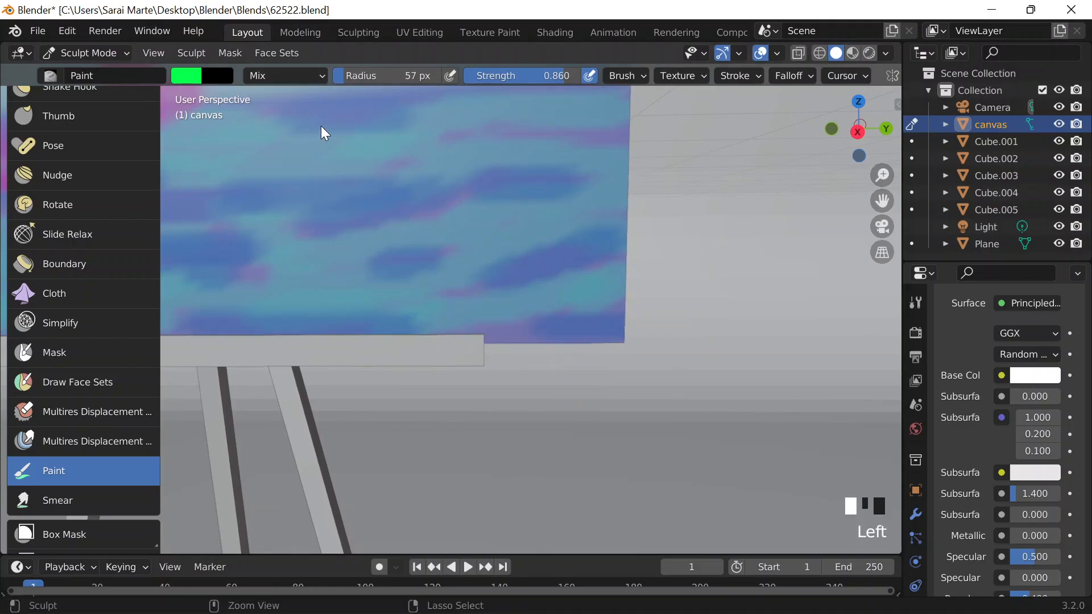
{"action": "left_click", "coordinate": [387, 76]}
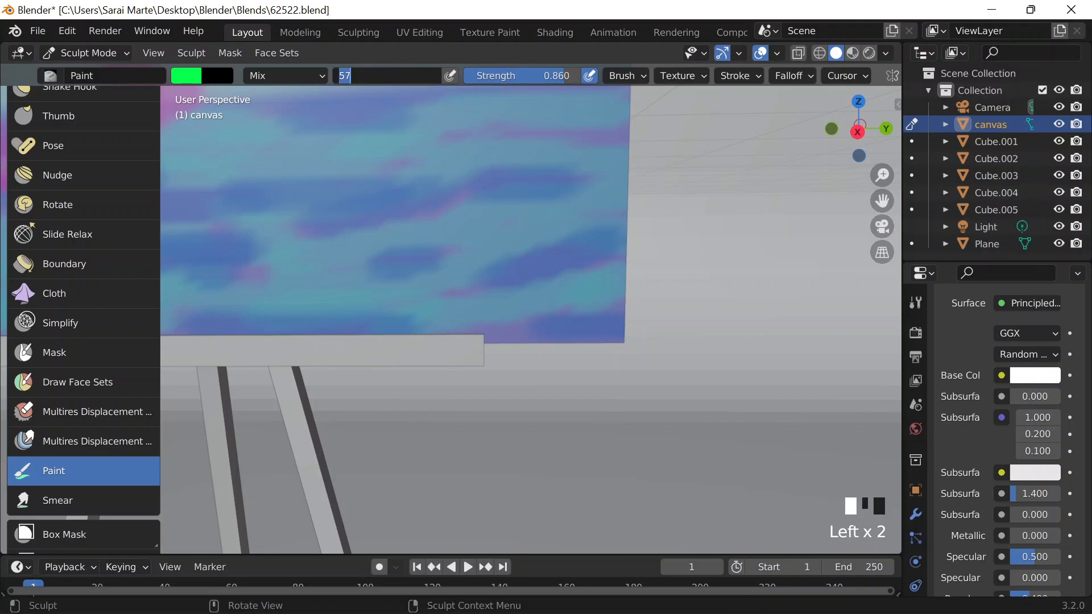
{"action": "left_click_drag", "start_coordinate": [356, 75], "coordinate": [330, 76]}
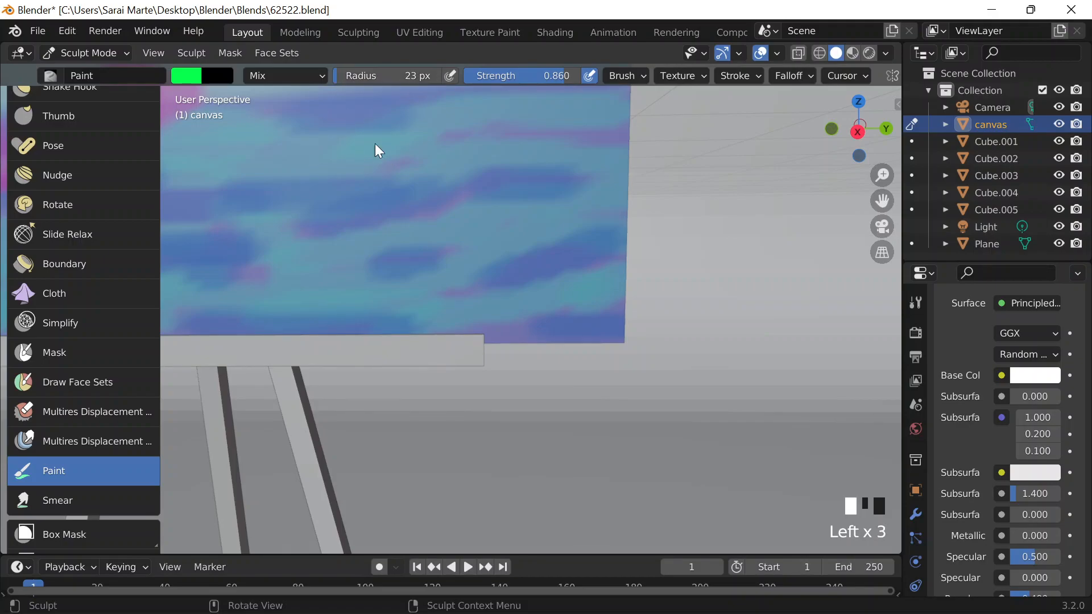
Try to paint a green letter S near the canvas's lower-right corner
{"action": "left_click_drag", "start_coordinate": [512, 276], "coordinate": [436, 302]}
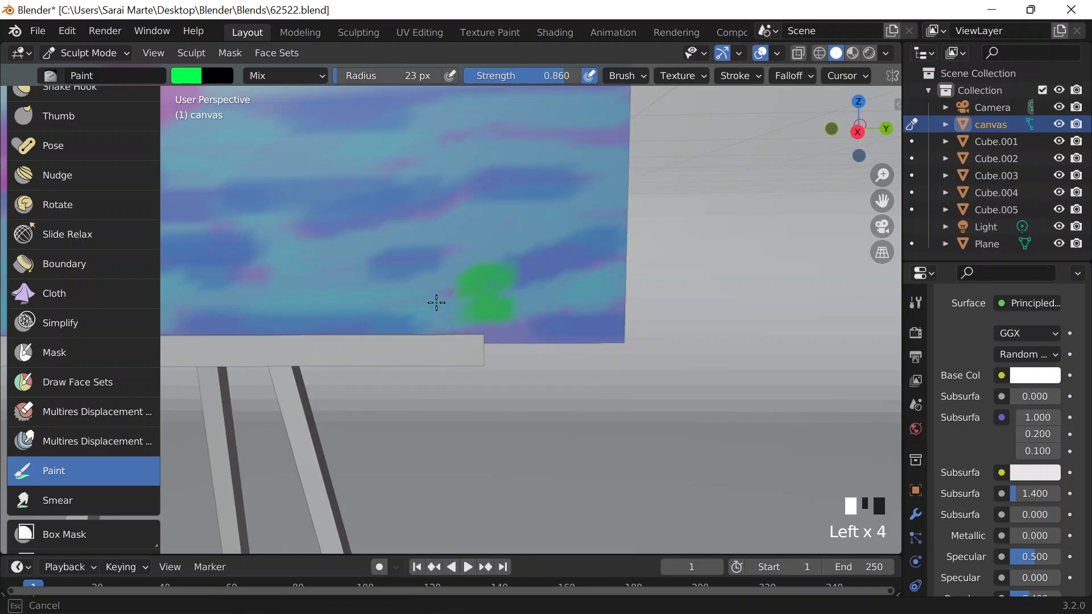
{"action": "key", "text": "ctrl+z"}
{"action": "left_click_drag", "start_coordinate": [473, 236], "coordinate": [512, 310]}
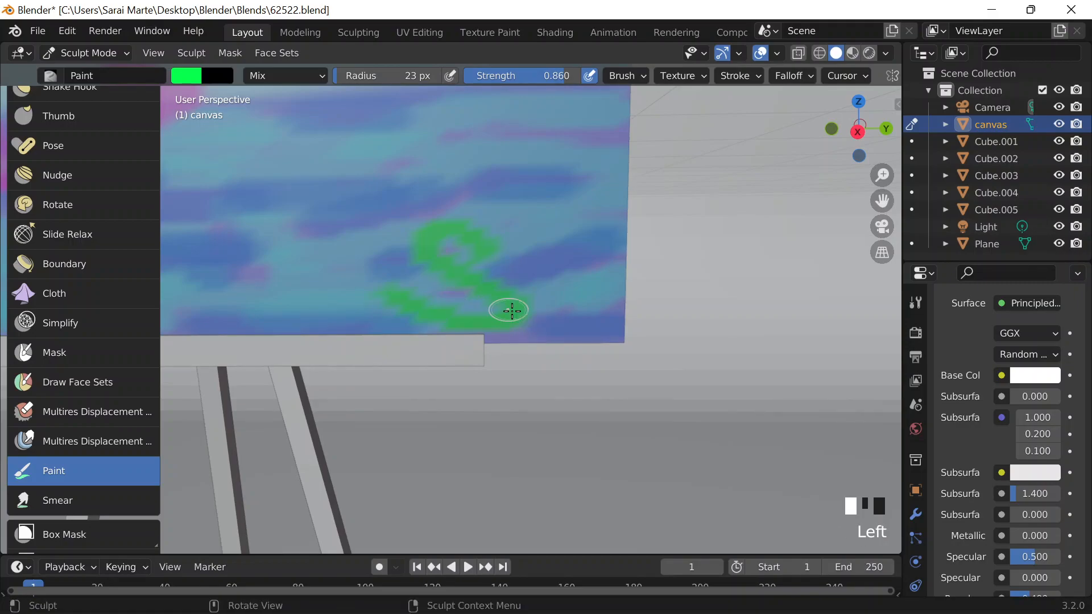
{"action": "key", "text": "ctrl+z"}
Paint the initials SM in green in the lower-right corner of the canvas
{"action": "mouse_move", "coordinate": [432, 225]}
{"action": "left_mouse_down"}
{"action": "mouse_move", "coordinate": [385, 245]}
{"action": "mouse_move", "coordinate": [495, 301]}
{"action": "left_mouse_up"}
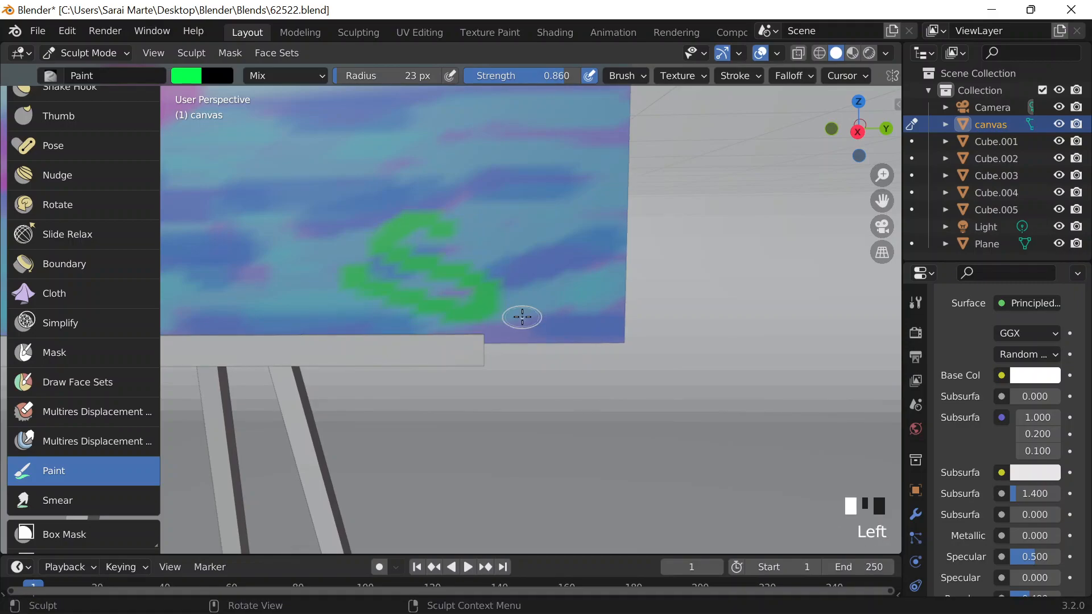
{"action": "key", "text": "ctrl+z"}
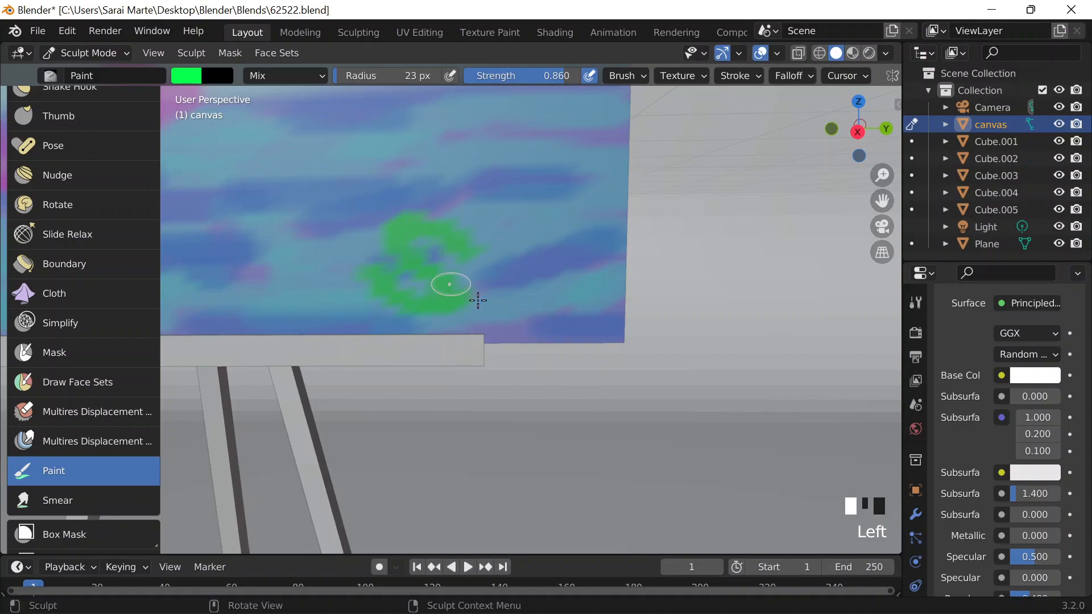
{"action": "left_click_drag", "start_coordinate": [478, 300], "coordinate": [472, 241]}
{"action": "scroll", "coordinate": [467, 244], "scroll_direction": "down", "scroll_amount": 2}
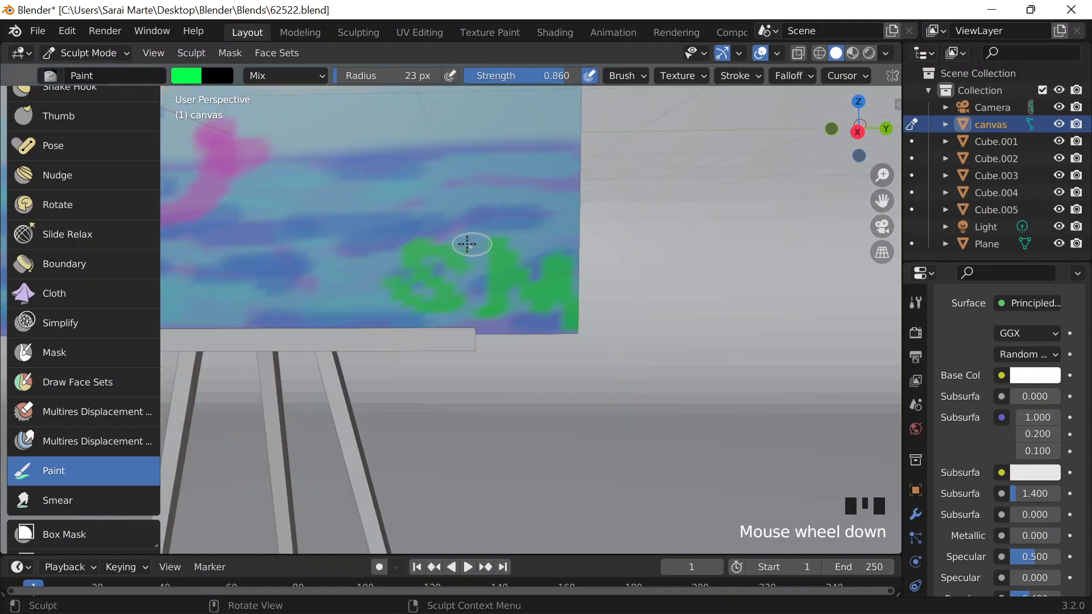
Change the brush color to blue and repaint the initials SM in the lower-right corner of the canvas
{"action": "scroll", "coordinate": [468, 243], "scroll_direction": "down", "scroll_amount": 4}
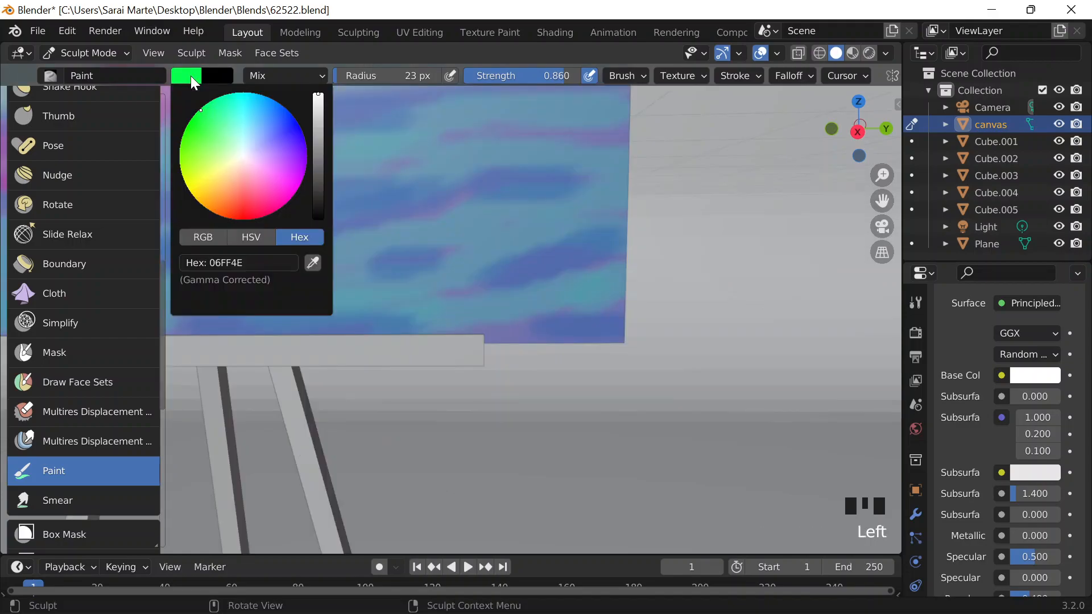
{"action": "left_click", "coordinate": [305, 139]}
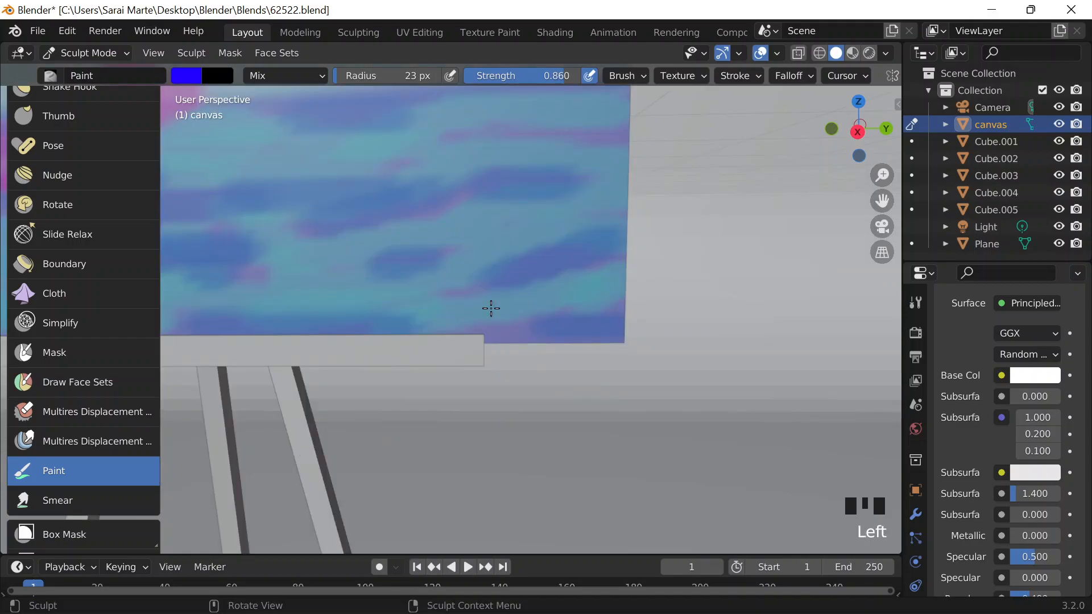
{"action": "left_click_drag", "start_coordinate": [501, 234], "coordinate": [370, 321]}
{"action": "left_click_drag", "start_coordinate": [515, 321], "coordinate": [591, 319]}
{"action": "scroll", "coordinate": [365, 241], "scroll_direction": "down", "scroll_amount": 11}
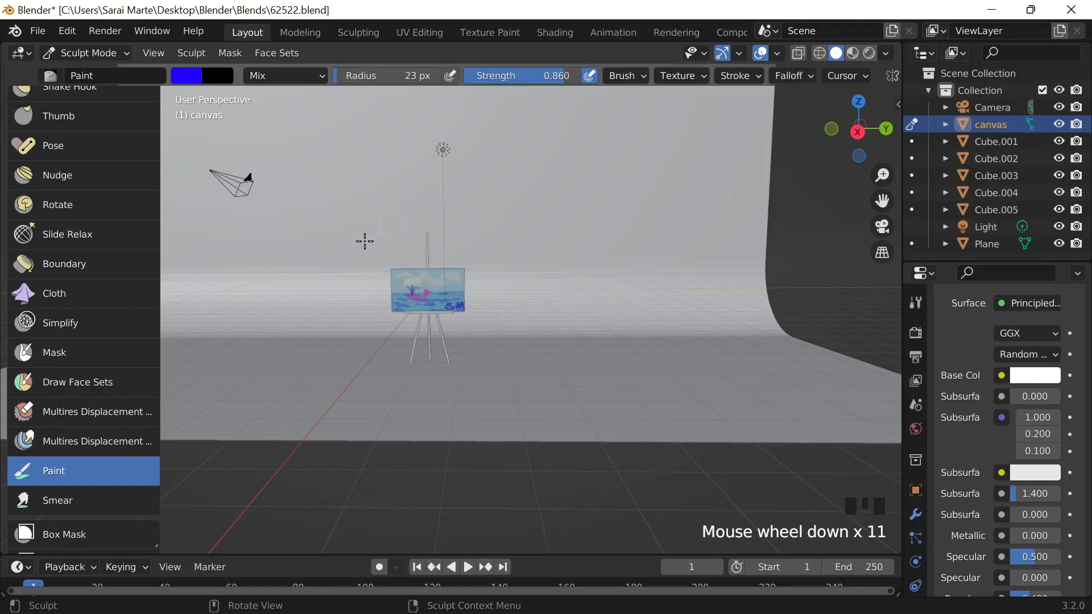
{"action": "scroll", "coordinate": [365, 241], "scroll_direction": "up", "scroll_amount": 7}
{"action": "middle_click_drag", "start_coordinate": [364, 241], "coordinate": [412, 231], "text": "shift"}
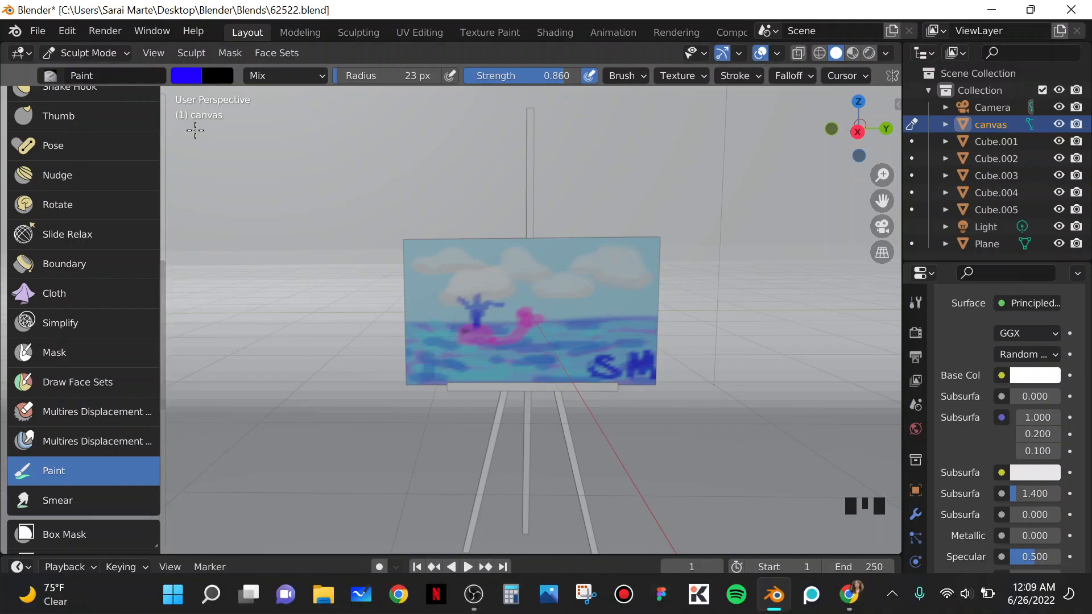
{"action": "scroll", "coordinate": [195, 131], "scroll_direction": "up", "scroll_amount": 3}
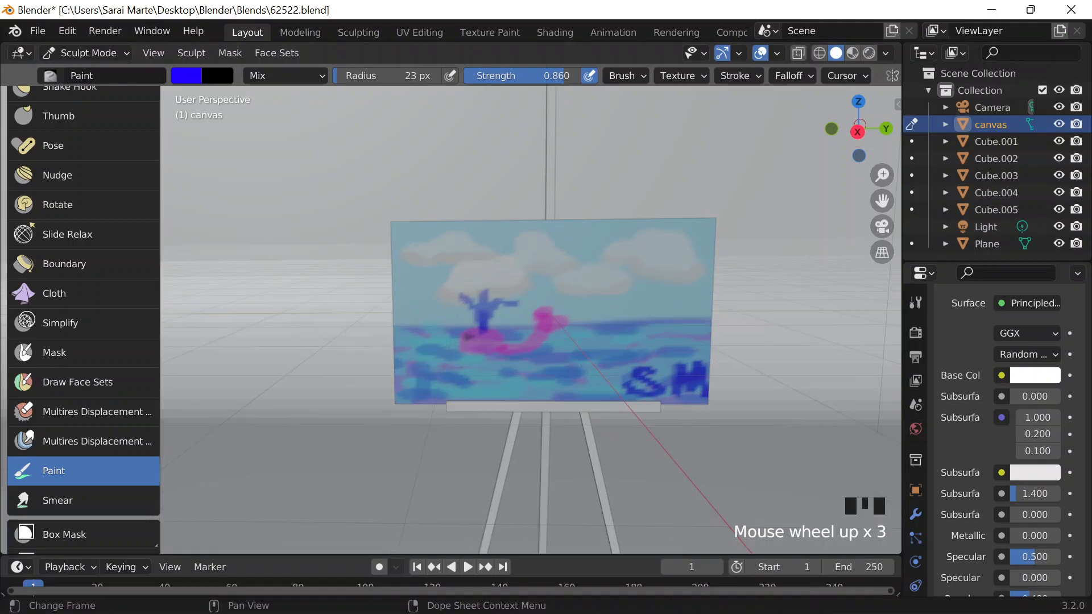
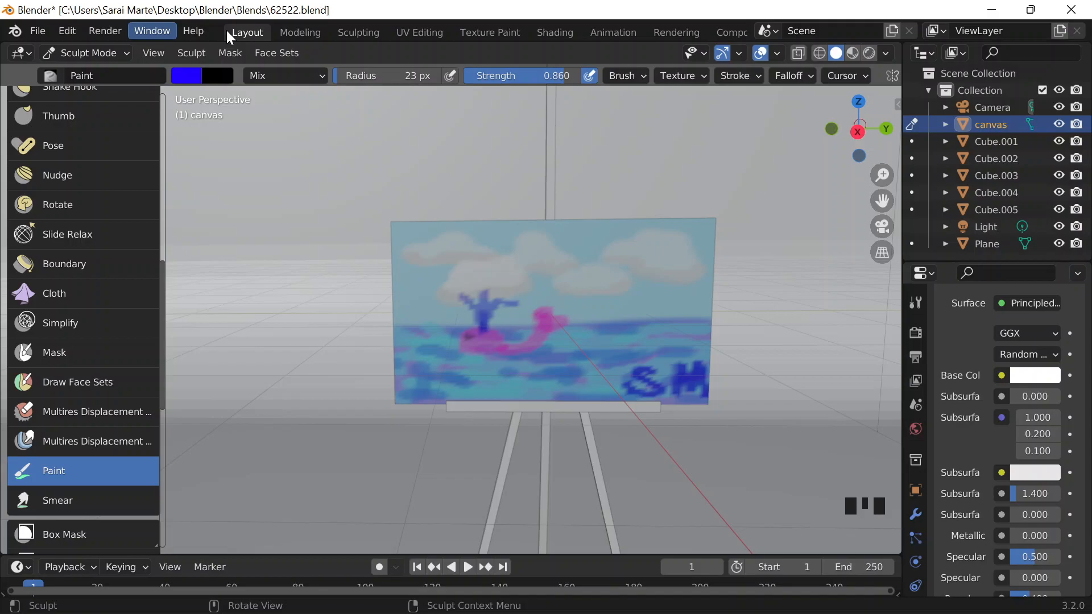
Examine the canvas's UV layout in the UV Editing workspace and return to the Layout workspace
{"action": "left_click", "coordinate": [428, 35]}
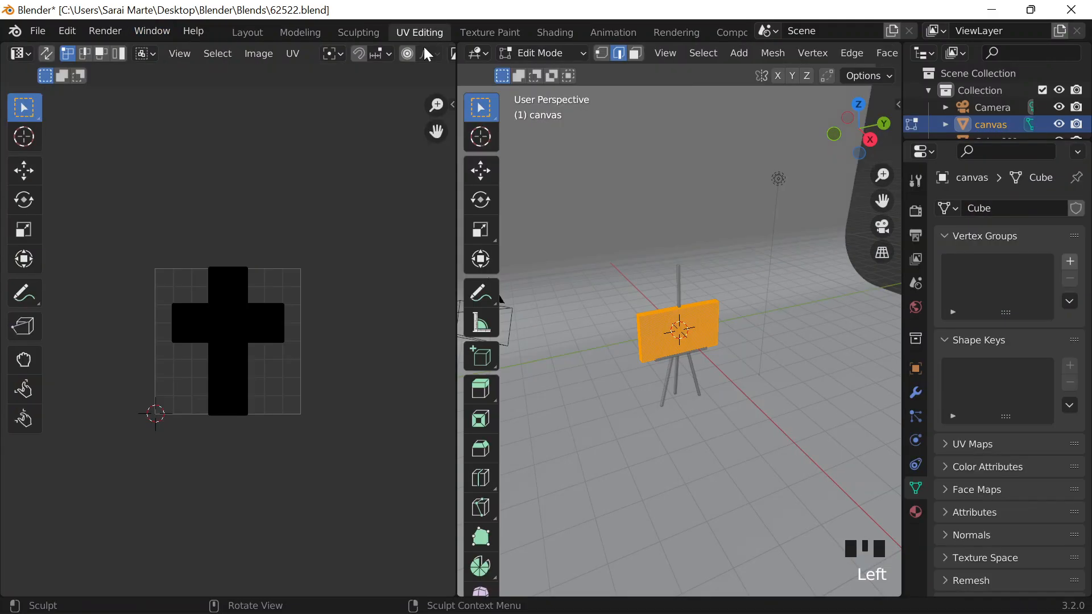
{"action": "scroll", "coordinate": [677, 330], "scroll_direction": "up", "scroll_amount": 5}
{"action": "left_click", "coordinate": [195, 314]}
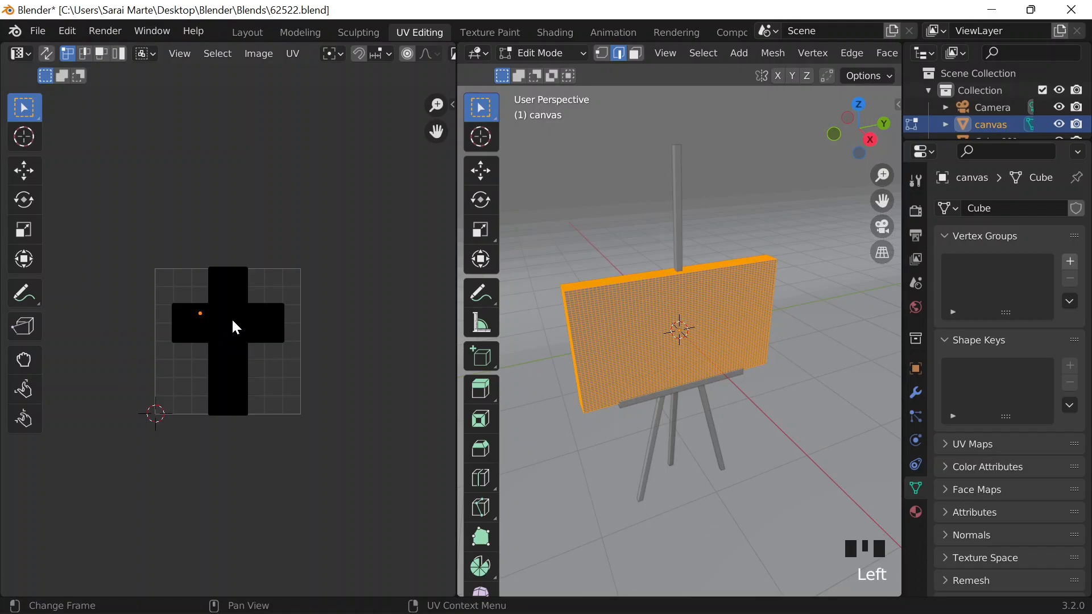
{"action": "scroll", "coordinate": [231, 317], "scroll_direction": "up", "scroll_amount": 2}
{"action": "scroll", "coordinate": [828, 55], "scroll_direction": "down", "scroll_amount": 5}
{"action": "scroll", "coordinate": [828, 56], "scroll_direction": "down", "scroll_amount": 5}
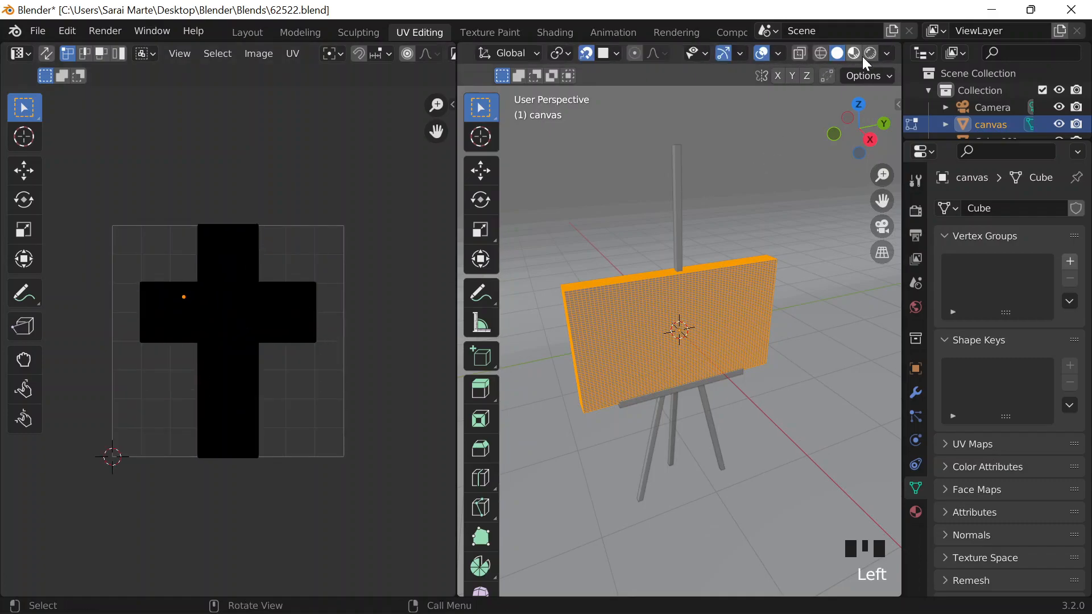
{"action": "left_click", "coordinate": [863, 57]}
{"action": "left_click", "coordinate": [835, 53]}
{"action": "scroll", "coordinate": [158, 337], "scroll_direction": "up", "scroll_amount": 4}
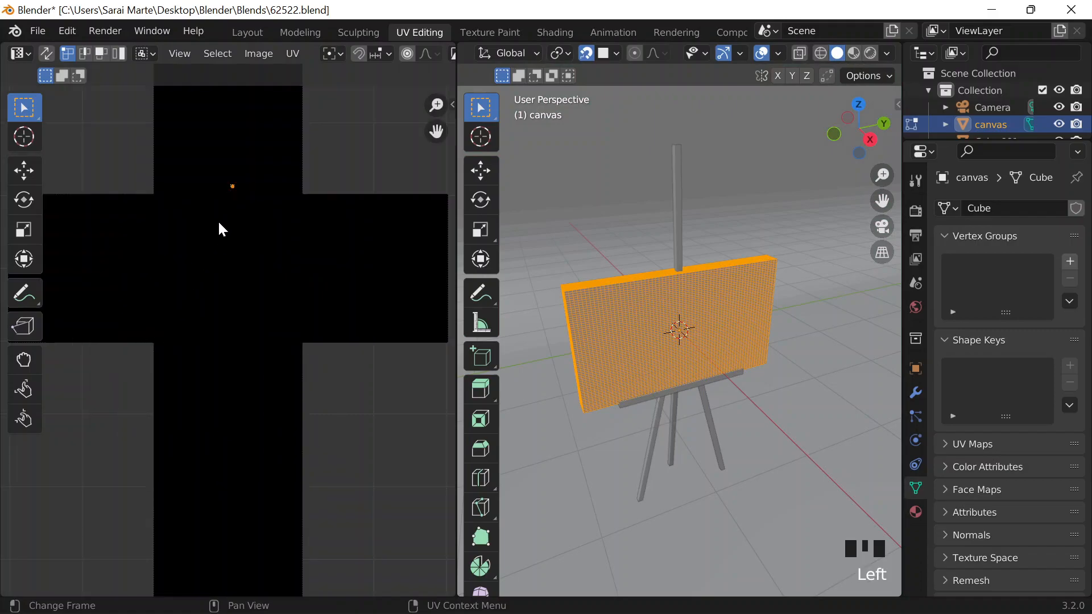
{"action": "scroll", "coordinate": [220, 227], "scroll_direction": "down", "scroll_amount": 4}
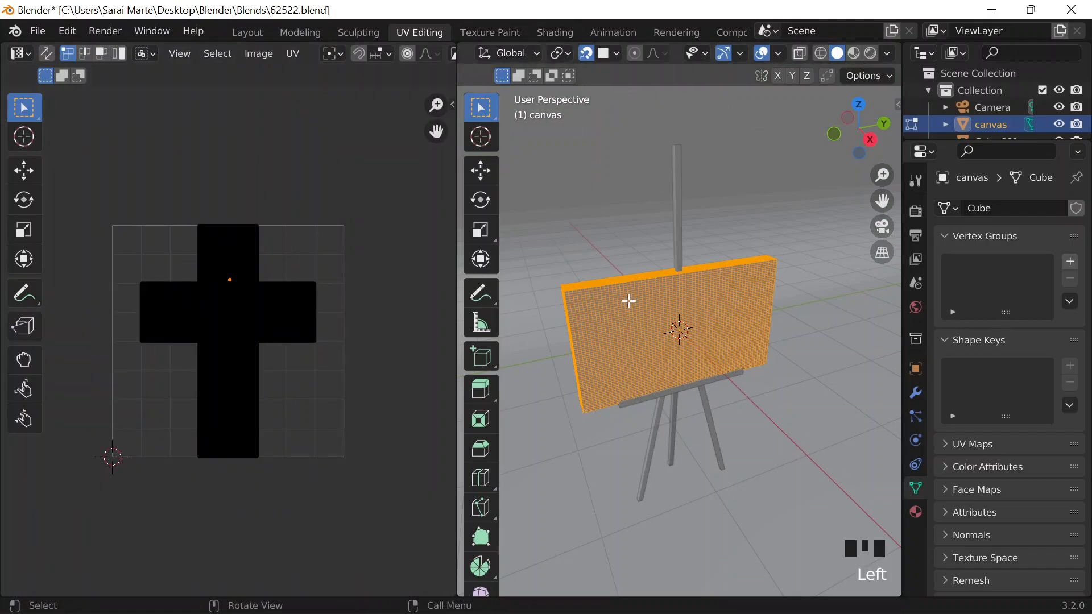
{"action": "scroll", "coordinate": [571, 59], "scroll_direction": "up", "scroll_amount": 10}
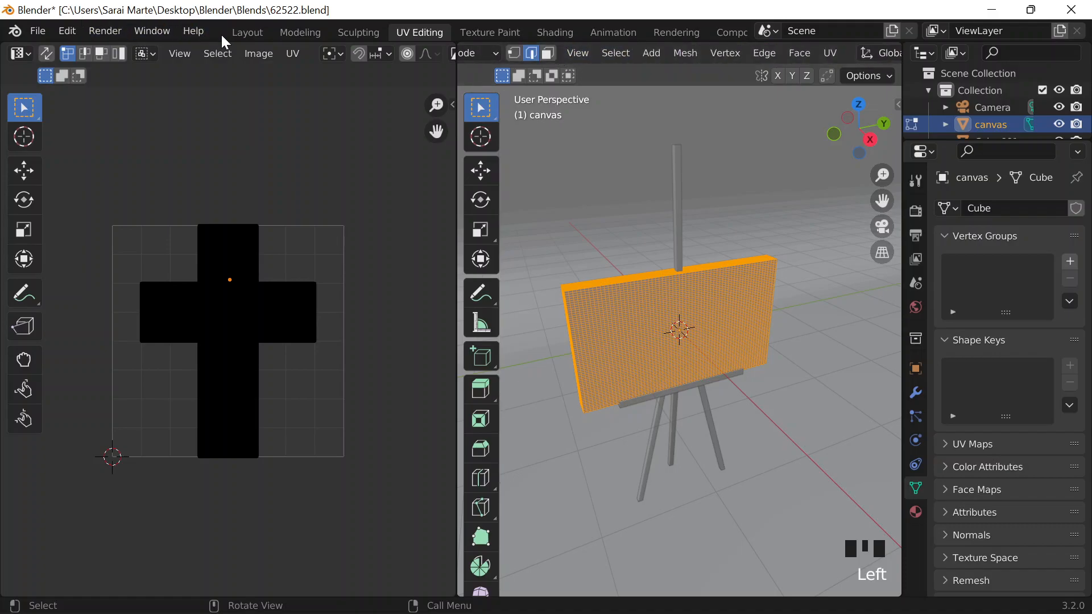
{"action": "left_click", "coordinate": [239, 34]}
Switch to Chrome and start a web search in a new tab with "how to"
{"action": "left_click", "coordinate": [854, 607]}
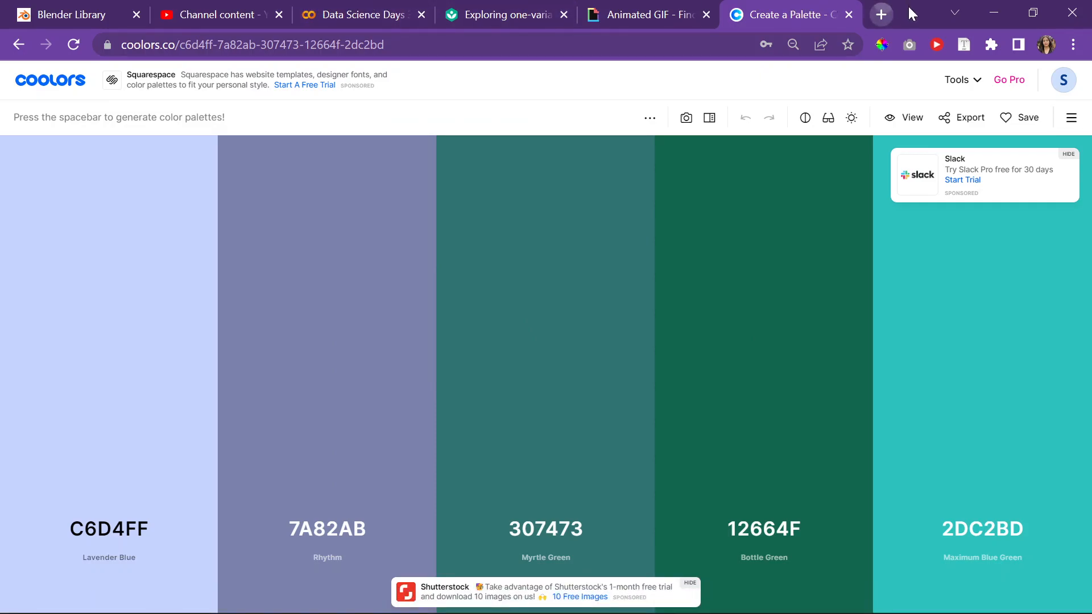
{"action": "left_click", "coordinate": [882, 15]}
{"action": "type", "text": "how to "}
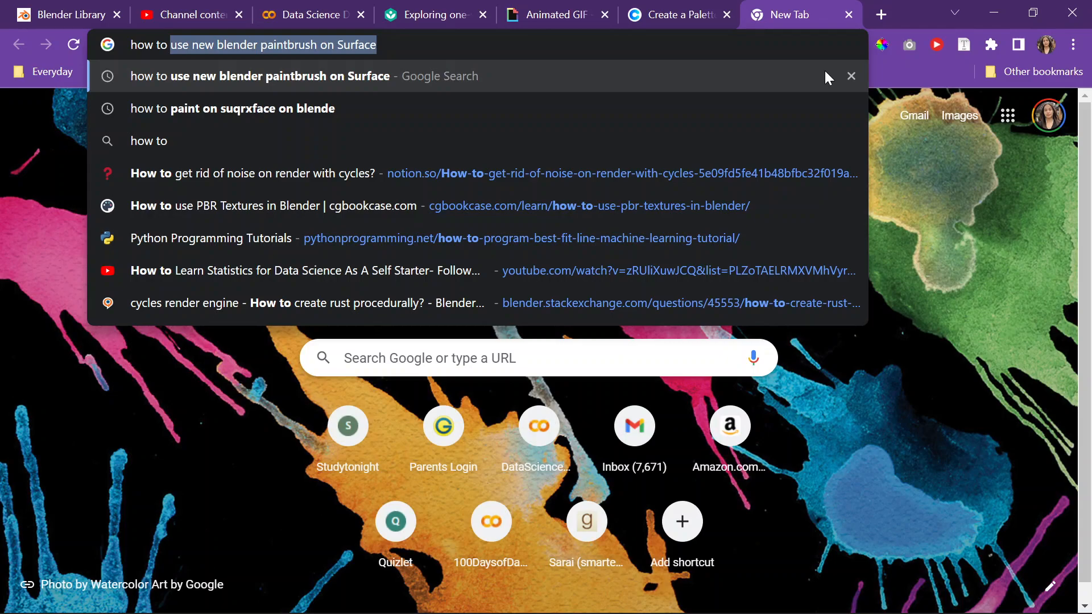
{"action": "type", "text": "downlaod"}
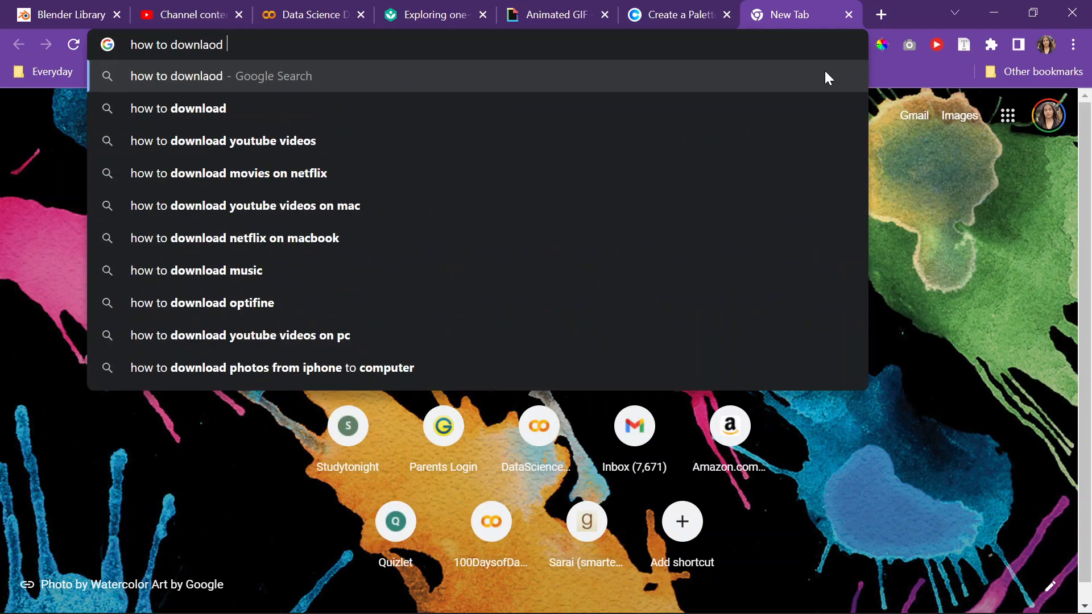
{"action": "key", "text": "BackSpace"}
{"action": "key", "text": "BackSpace"}
{"action": "key", "text": "BackSpace"}
{"action": "type", "text": "load"}
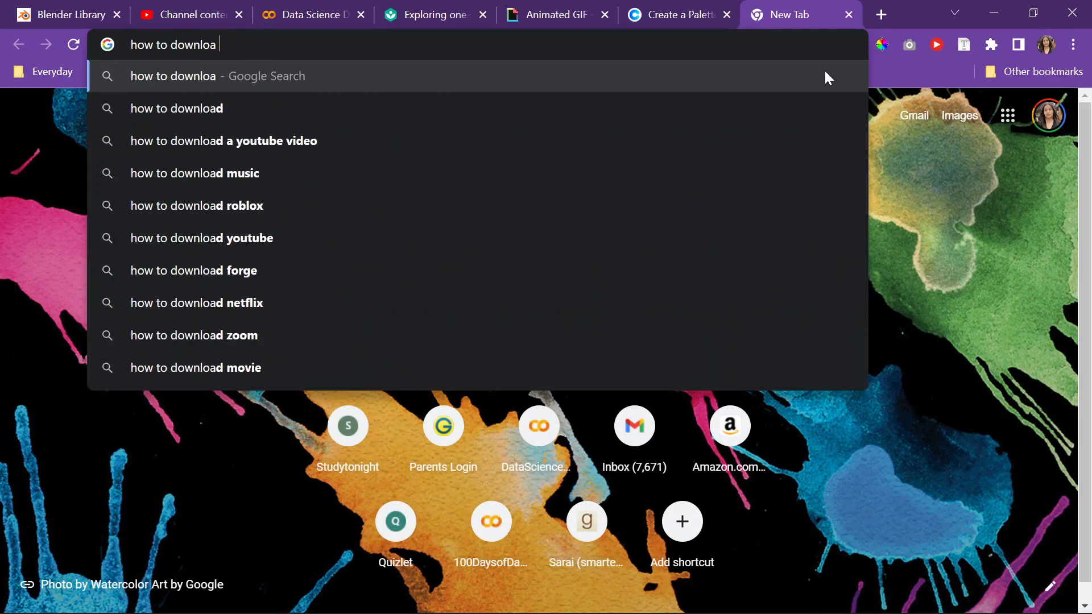
{"action": "key", "text": "BackSpace"}
{"action": "key", "text": "BackSpace"}
{"action": "key", "text": "BackSpace"}
{"action": "key", "text": "BackSpace"}
{"action": "key", "text": "BackSpace"}
{"action": "key", "text": "BackSpace"}
{"action": "key", "text": "BackSpace"}
{"action": "key", "text": "BackSpace"}
{"action": "key", "text": "BackSpace"}
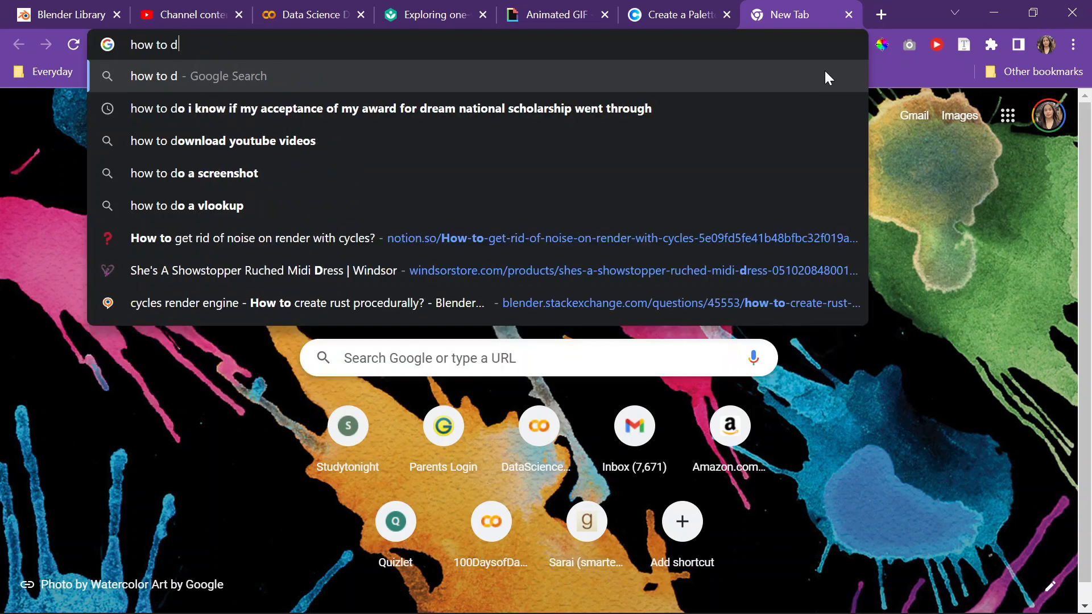
Search Google for "how to make own texture in blender and download it"
{"action": "type", "text": "make own mat"}
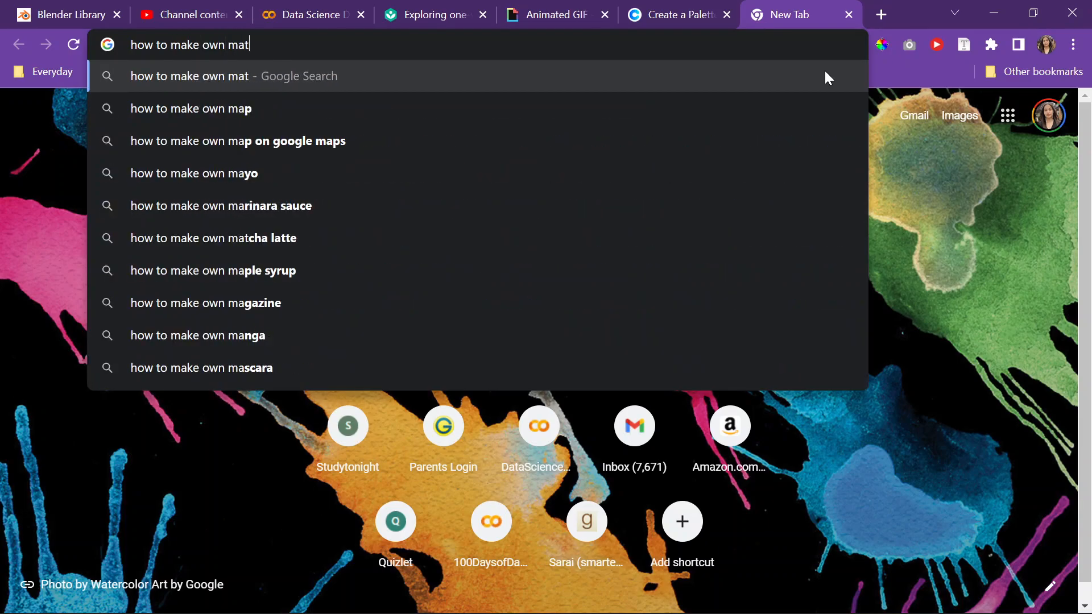
{"action": "type", "text": "erial in blwn"}
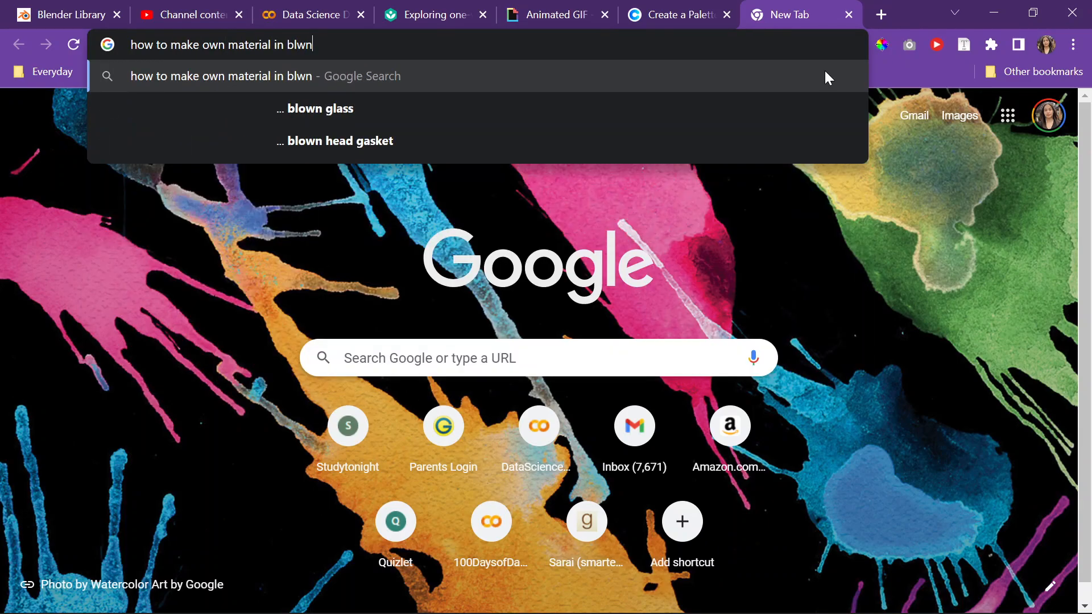
{"action": "key", "text": "BackSpace"}
{"action": "key", "text": "BackSpace"}
{"action": "type", "text": "ender and downloa"}
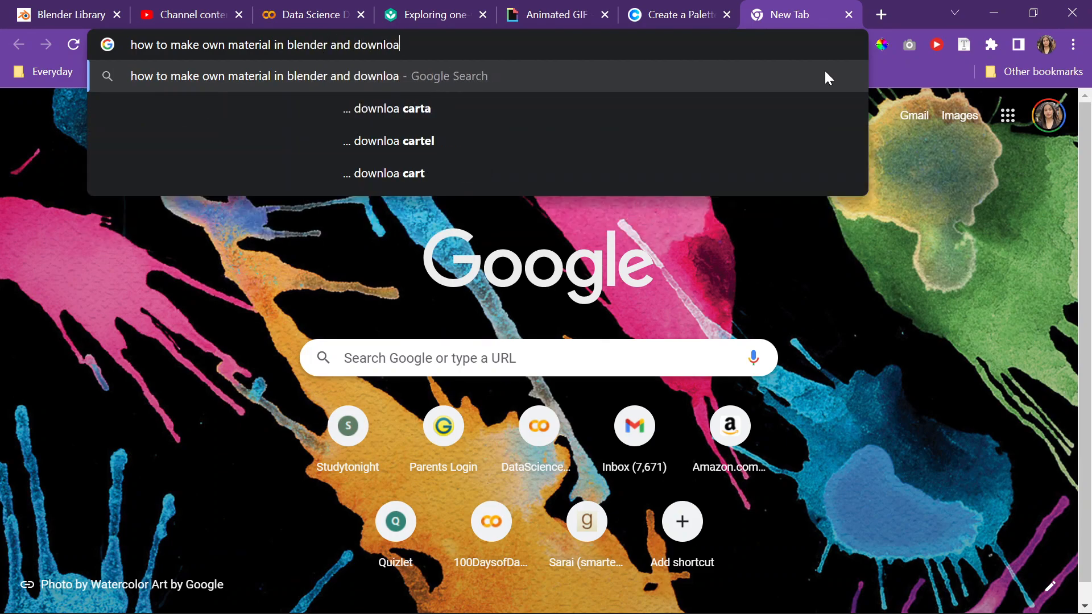
{"action": "type", "text": "d it"}
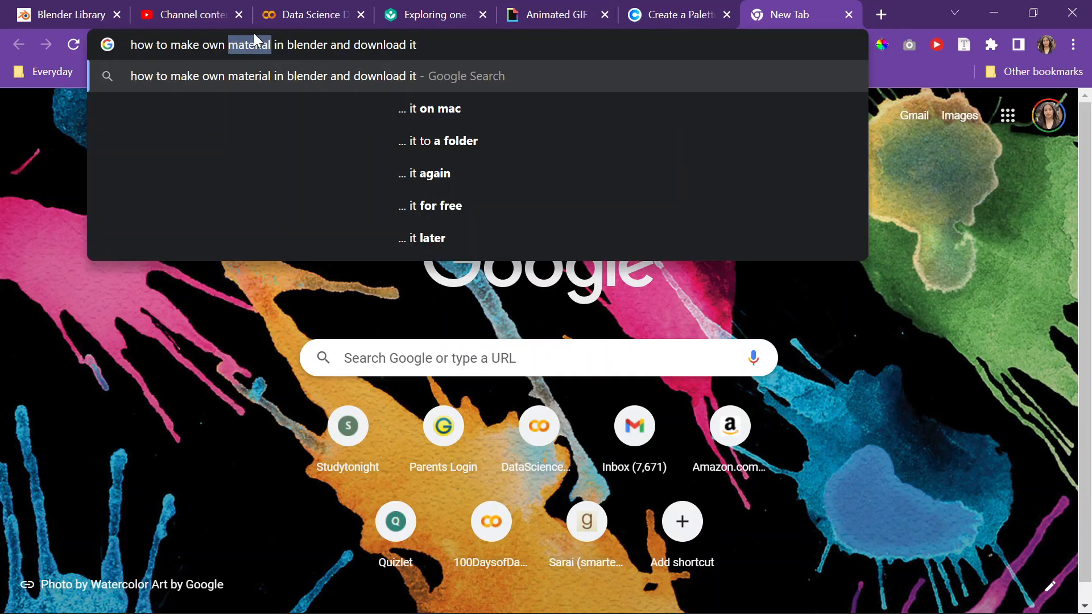
{"action": "type", "text": "t"}
{"action": "type", "text": "exture"}
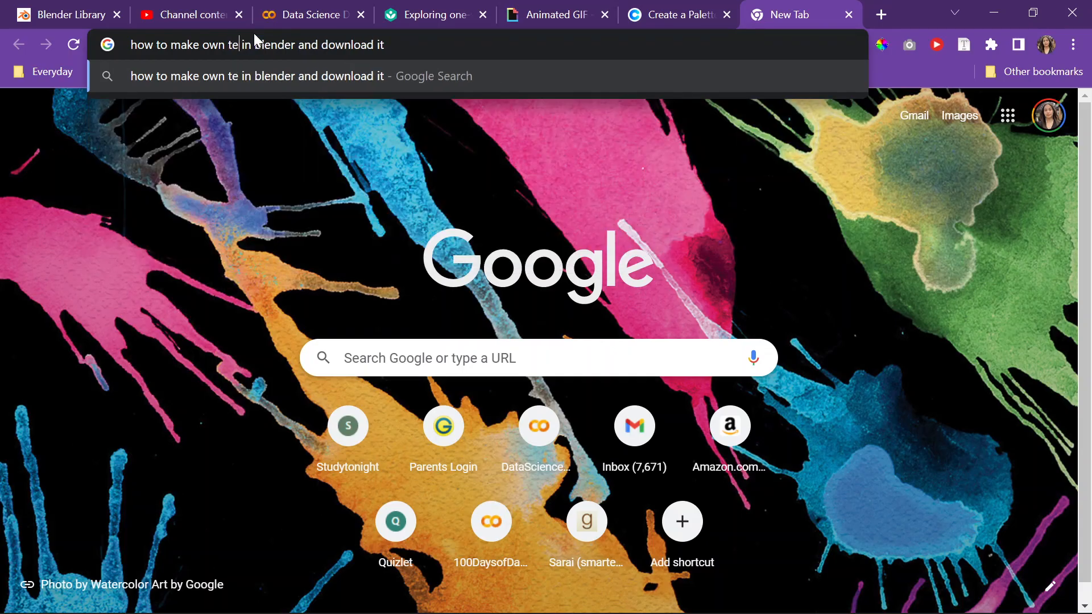
{"action": "key", "text": "Return"}
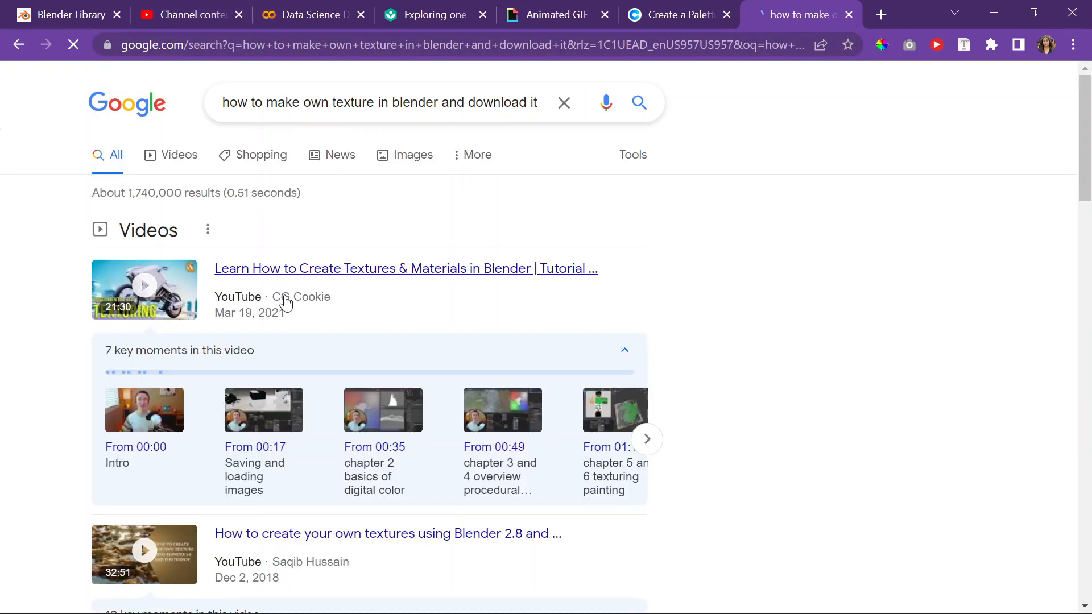
Look through the search results and open the Envato Tuts+ tutorial "Creating Your Own Textures in Blender"
{"action": "scroll", "coordinate": [268, 250], "scroll_direction": "down", "scroll_amount": 7}
{"action": "scroll", "coordinate": [268, 254], "scroll_direction": "down", "scroll_amount": 6}
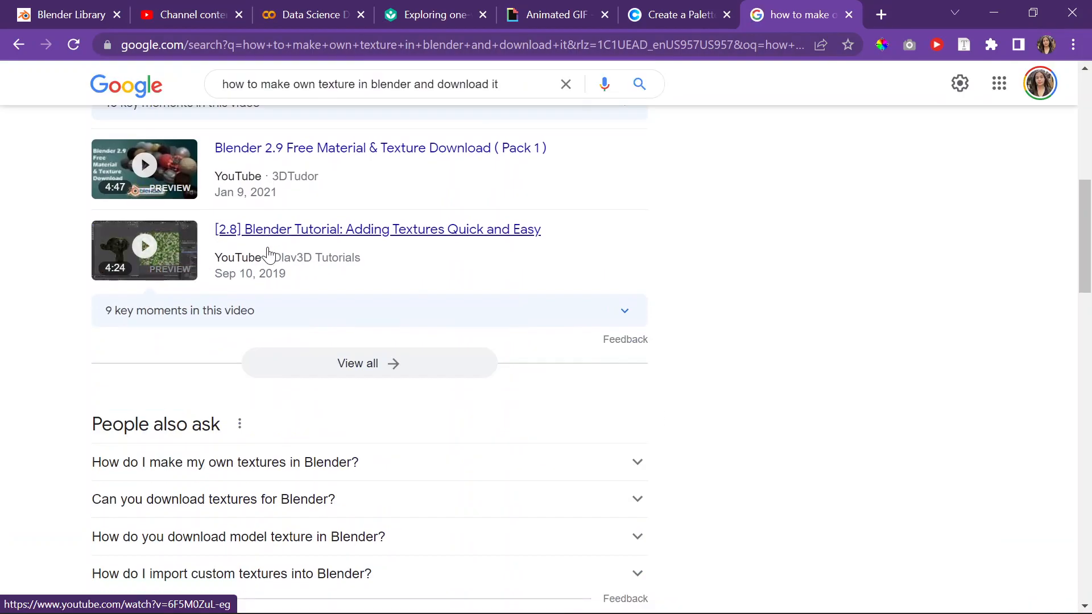
{"action": "scroll", "coordinate": [283, 295], "scroll_direction": "down", "scroll_amount": 3}
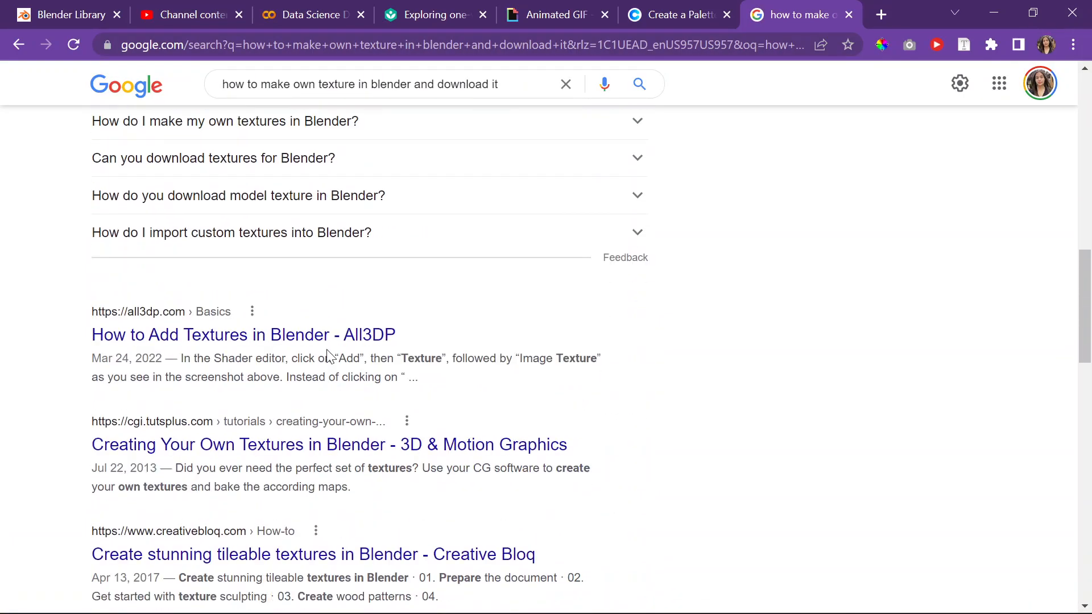
{"action": "left_click", "coordinate": [343, 357]}
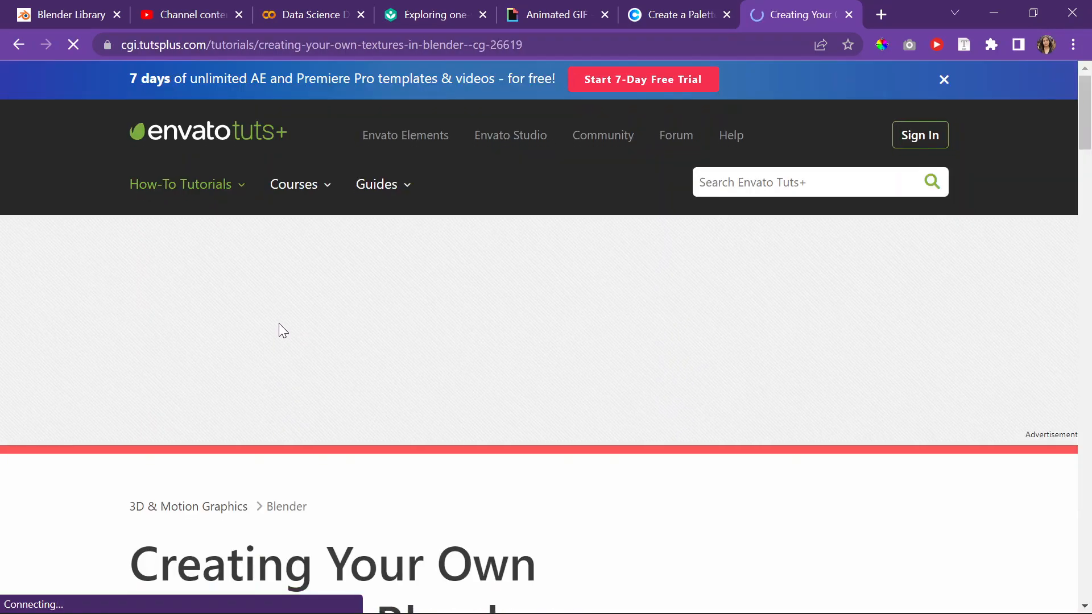
Skim the Envato Tuts+ texture tutorial page and go back to the search results
{"action": "scroll", "coordinate": [281, 328], "scroll_direction": "down", "scroll_amount": 9}
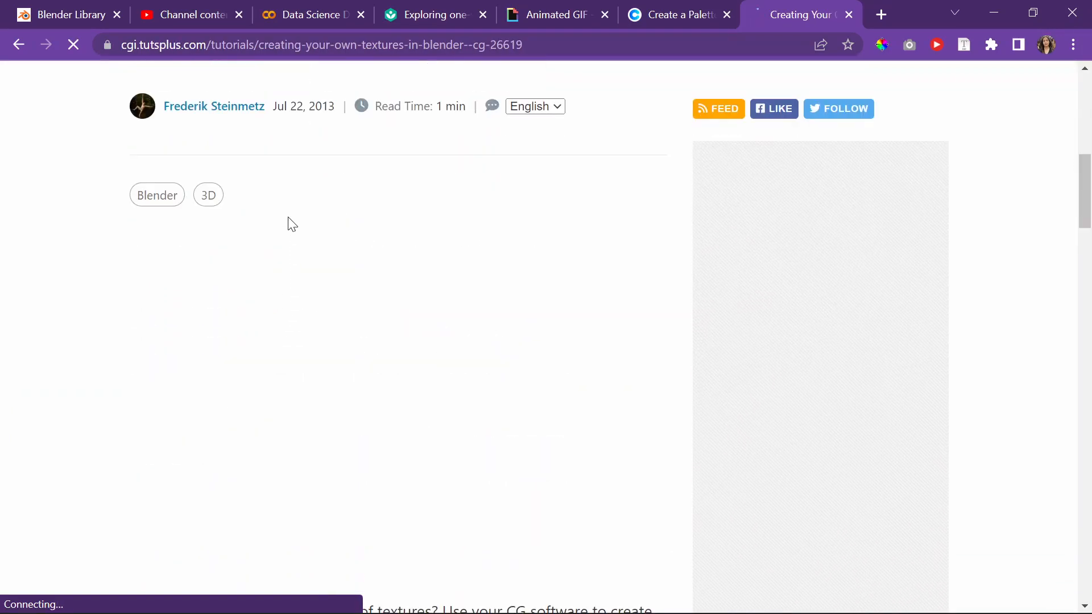
{"action": "scroll", "coordinate": [288, 215], "scroll_direction": "down", "scroll_amount": 1}
{"action": "scroll", "coordinate": [288, 216], "scroll_direction": "down", "scroll_amount": 9}
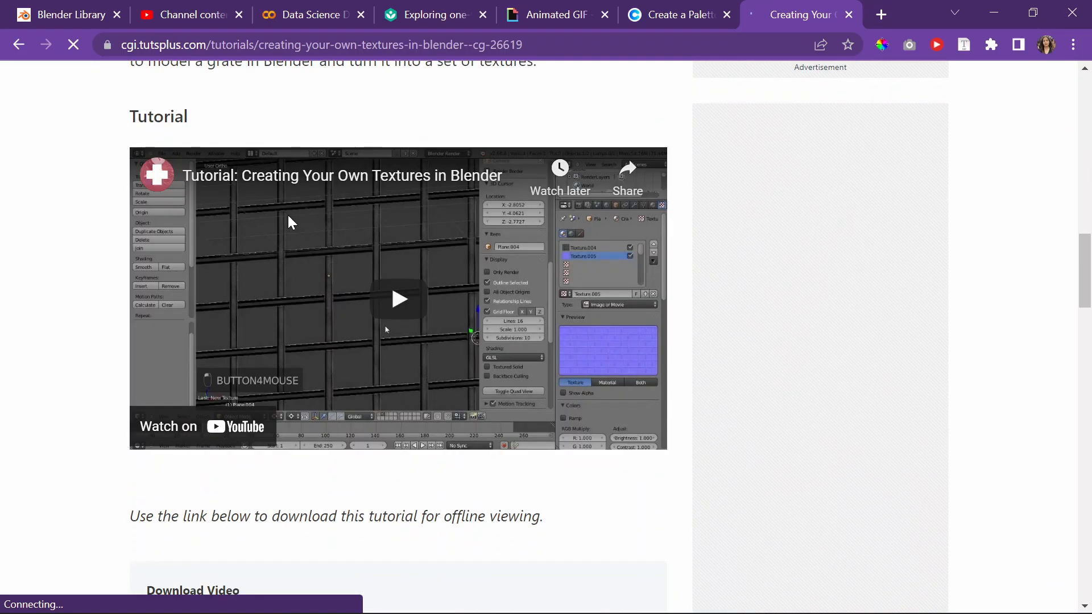
{"action": "scroll", "coordinate": [288, 216], "scroll_direction": "up", "scroll_amount": 1}
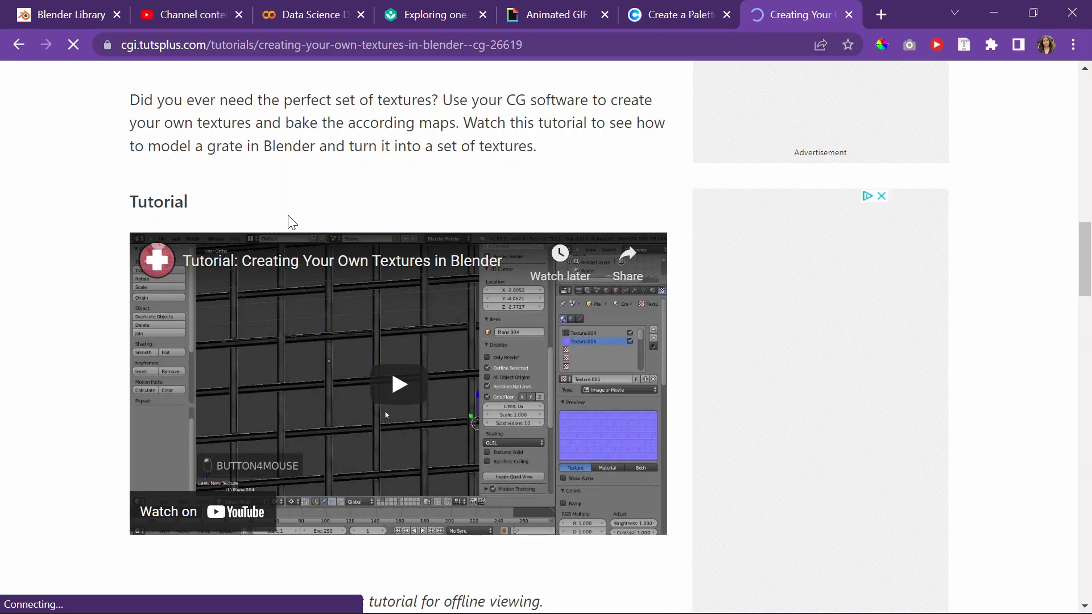
{"action": "scroll", "coordinate": [288, 217], "scroll_direction": "down", "scroll_amount": 8}
{"action": "scroll", "coordinate": [288, 215], "scroll_direction": "down", "scroll_amount": 14}
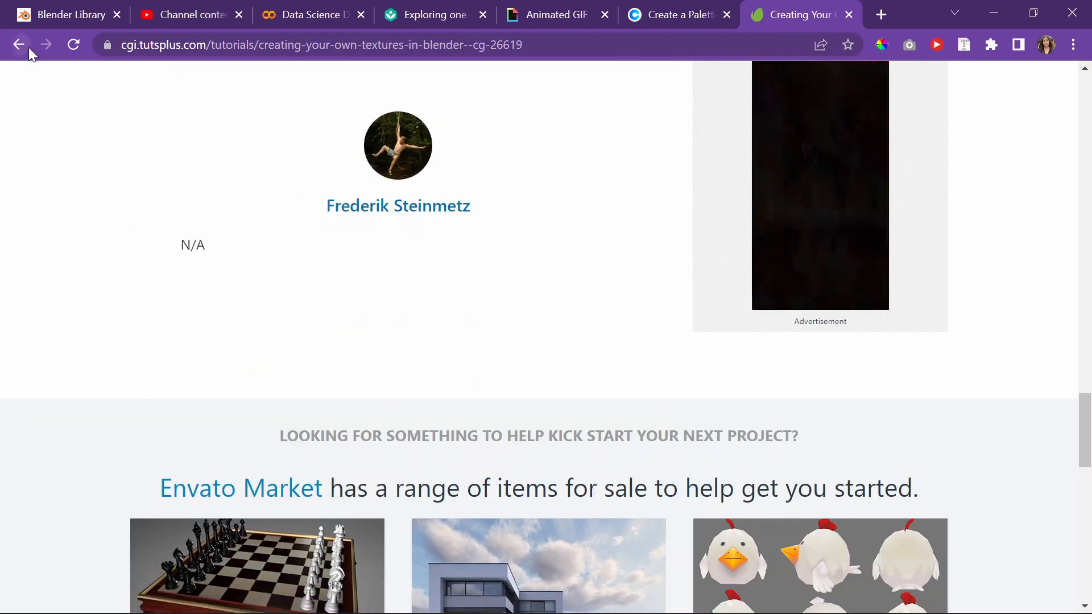
{"action": "left_click", "coordinate": [28, 47]}
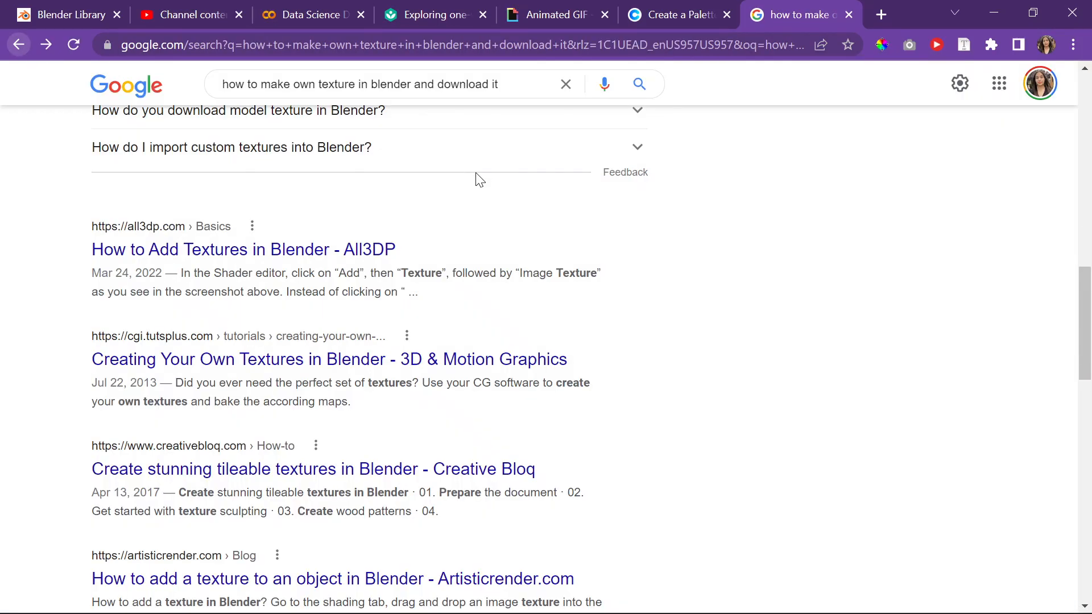
Scan the remaining search results, close the search tab and switch back to Blender
{"action": "scroll", "coordinate": [475, 178], "scroll_direction": "down", "scroll_amount": 8}
{"action": "scroll", "coordinate": [443, 203], "scroll_direction": "down", "scroll_amount": 3}
{"action": "scroll", "coordinate": [330, 188], "scroll_direction": "up", "scroll_amount": 3}
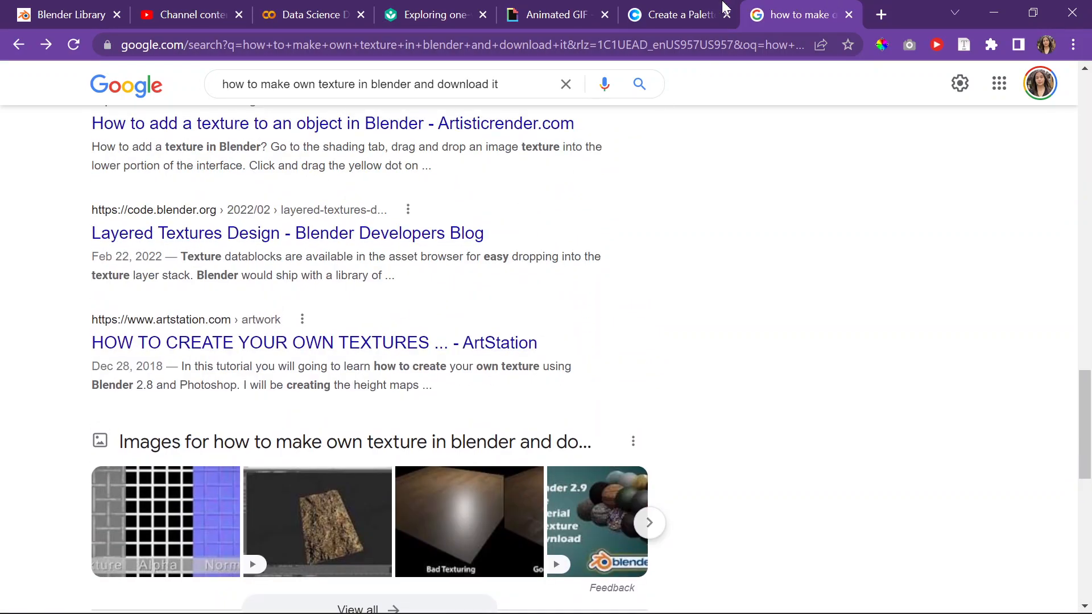
{"action": "left_click", "coordinate": [850, 14]}
{"action": "left_click", "coordinate": [992, 14]}
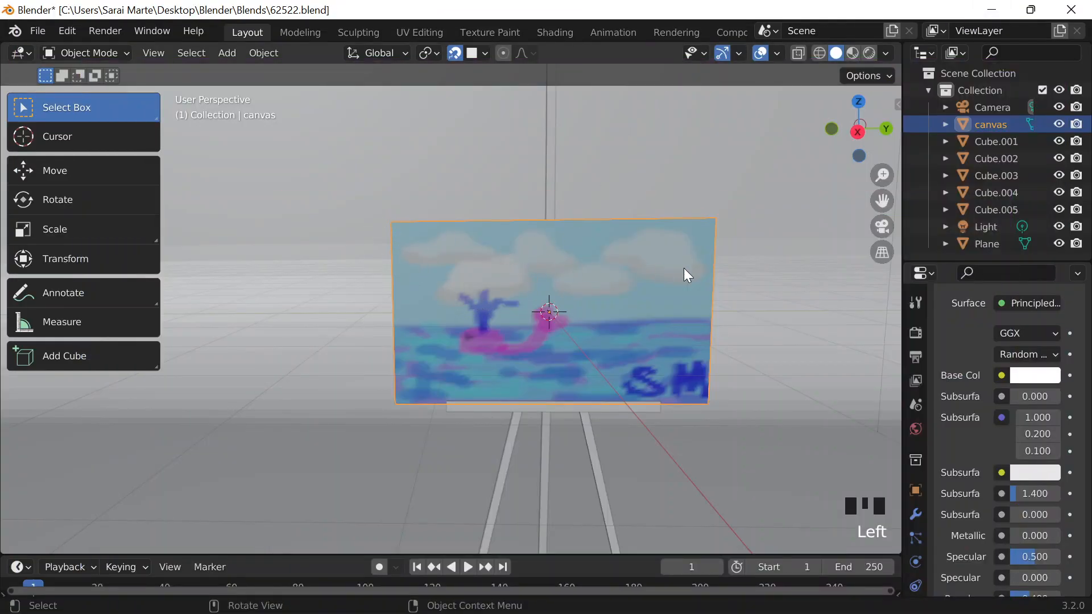
Select the painted canvas on the easel in Object Mode
{"action": "scroll", "coordinate": [654, 261], "scroll_direction": "down", "scroll_amount": 2}
{"action": "left_click", "coordinate": [790, 104]}
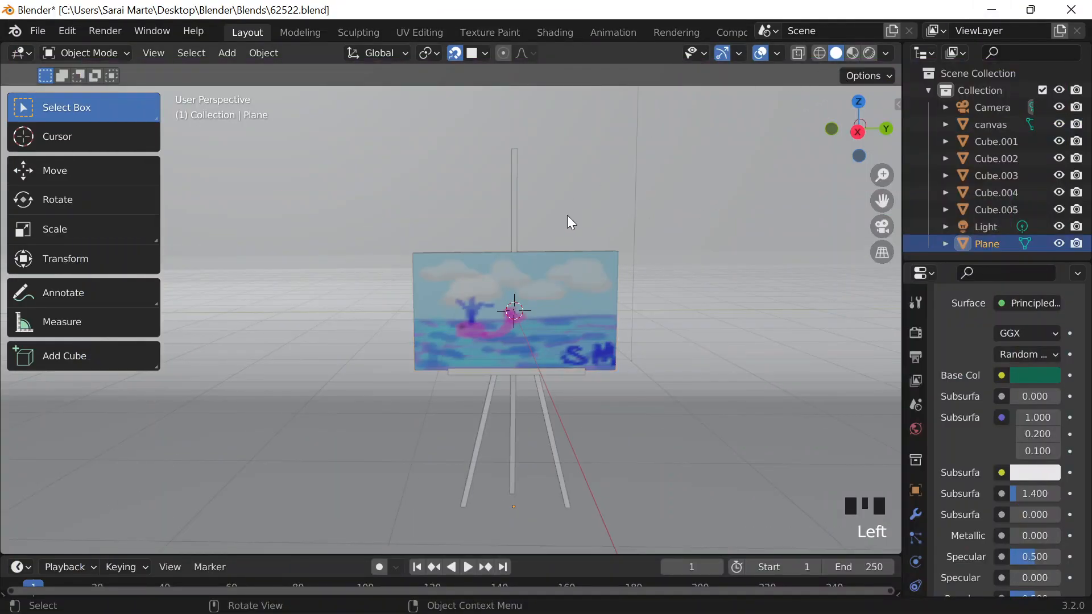
{"action": "left_click", "coordinate": [570, 277]}
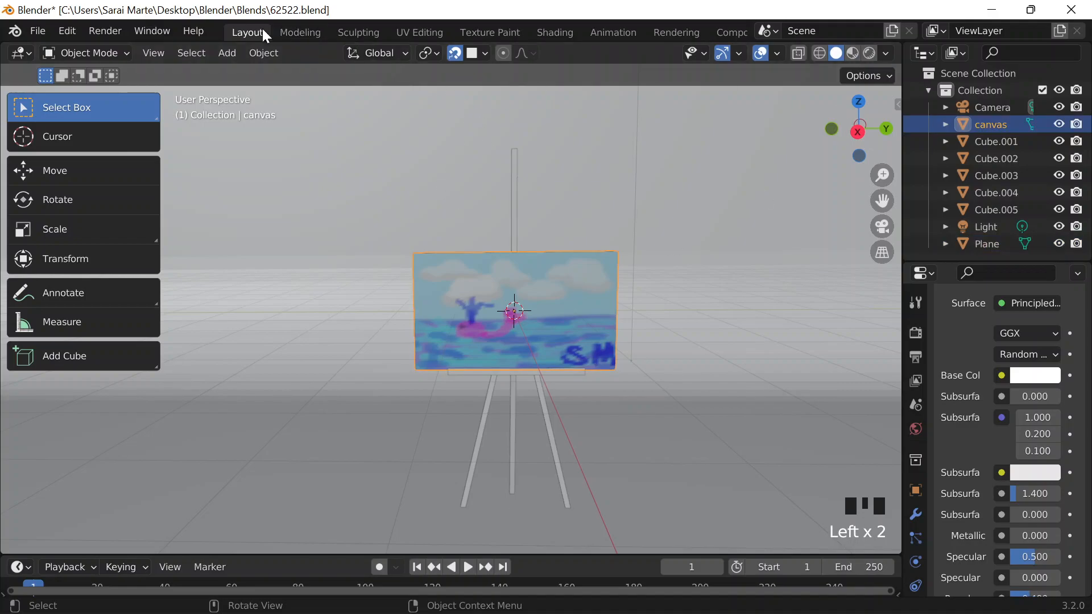
Save the file from the Shading workspace and set its viewport to Solid shading
{"action": "left_click", "coordinate": [501, 33]}
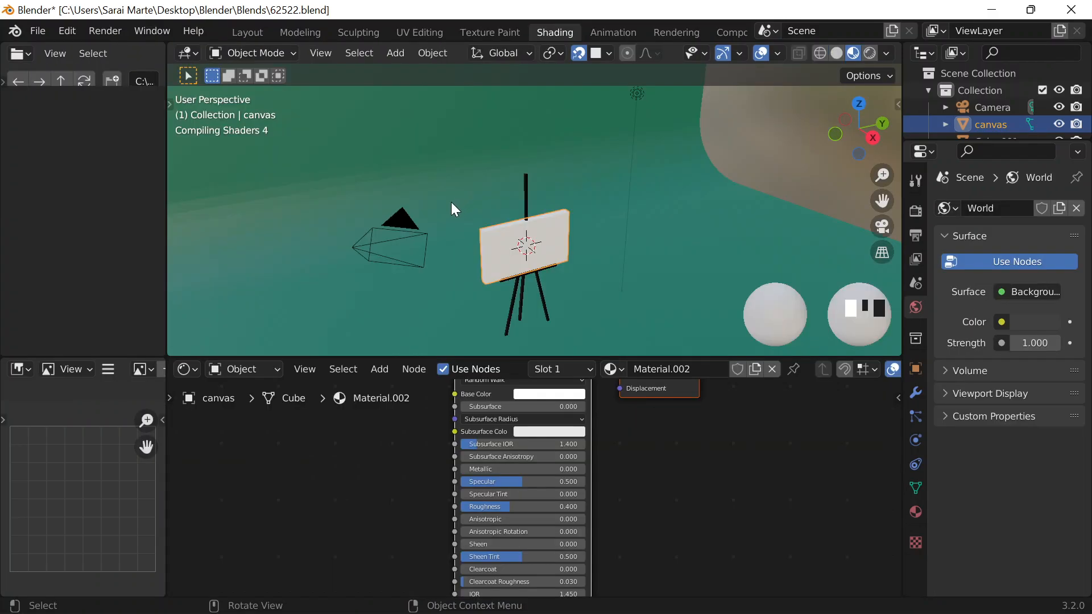
{"action": "key", "text": "ctrl+s"}
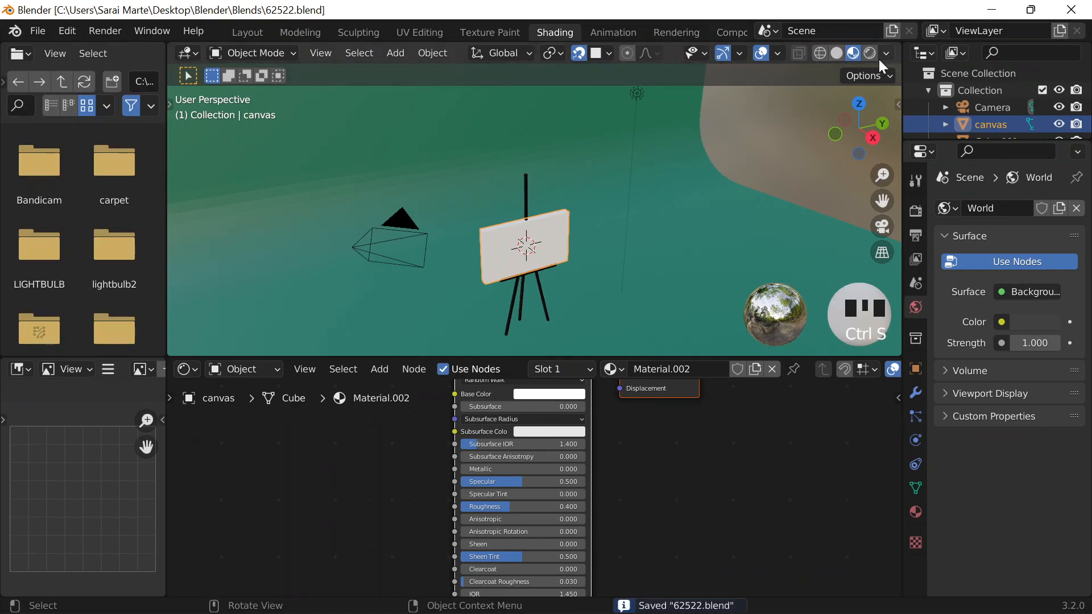
{"action": "left_click", "coordinate": [838, 56]}
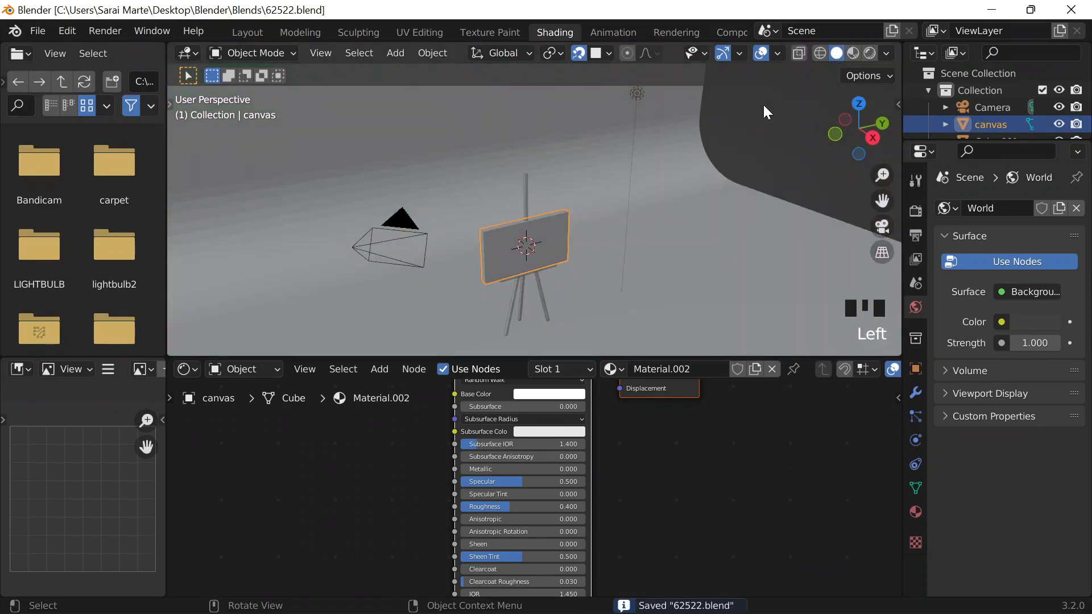
Return to the Layout workspace and view the painted canvas
{"action": "left_click", "coordinate": [247, 33]}
{"action": "scroll", "coordinate": [513, 288], "scroll_direction": "up", "scroll_amount": 3}
{"action": "scroll", "coordinate": [514, 278], "scroll_direction": "down", "scroll_amount": 8}
{"action": "scroll", "coordinate": [511, 277], "scroll_direction": "up", "scroll_amount": 2}
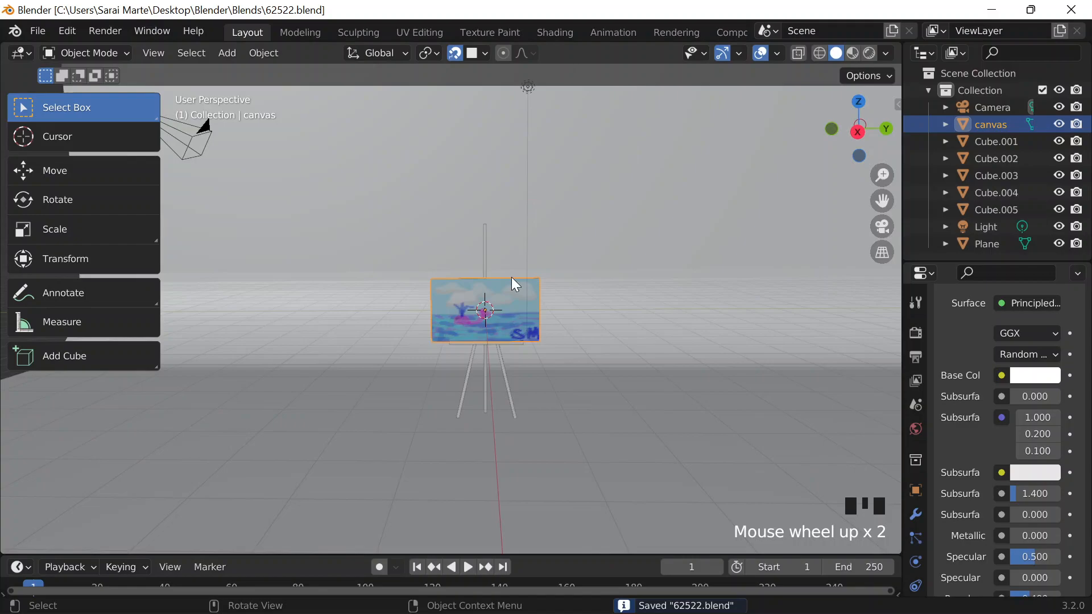
{"action": "scroll", "coordinate": [511, 278], "scroll_direction": "up", "scroll_amount": 3}
Check the canvas in Material Preview shading, and switch the viewport back to Solid
{"action": "left_click", "coordinate": [855, 52]}
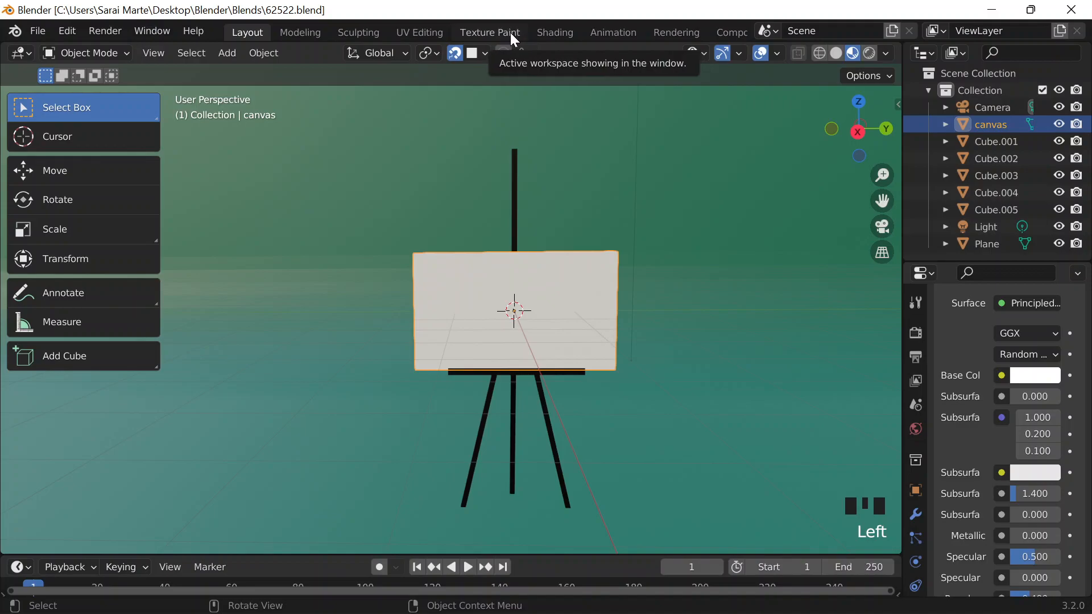
{"action": "scroll", "coordinate": [588, 30], "scroll_direction": "down", "scroll_amount": 4}
{"action": "scroll", "coordinate": [589, 30], "scroll_direction": "up", "scroll_amount": 4}
{"action": "scroll", "coordinate": [588, 28], "scroll_direction": "down", "scroll_amount": 4}
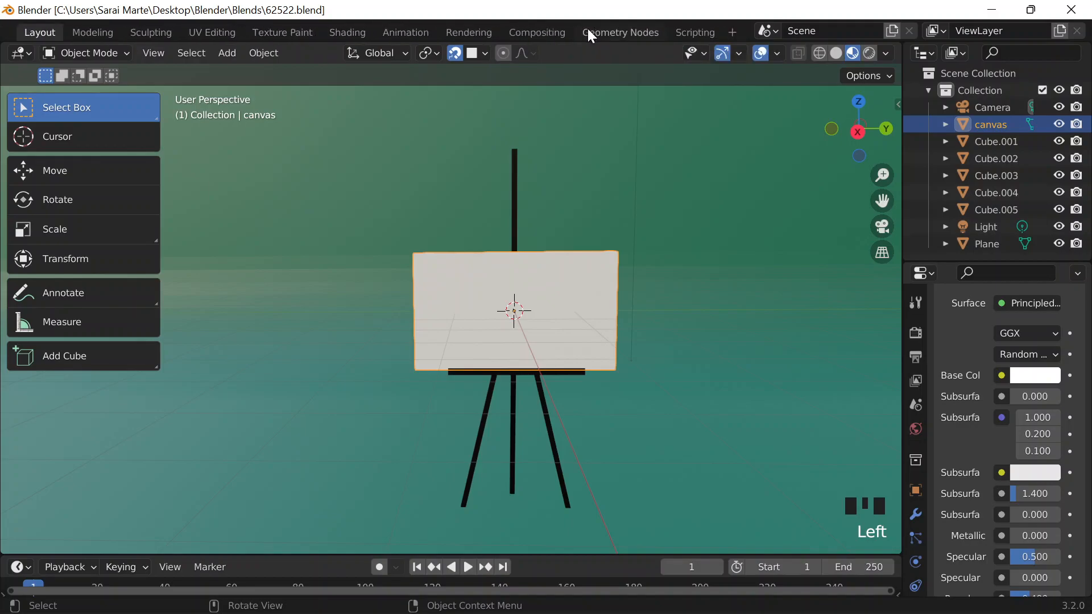
{"action": "scroll", "coordinate": [589, 28], "scroll_direction": "up", "scroll_amount": 4}
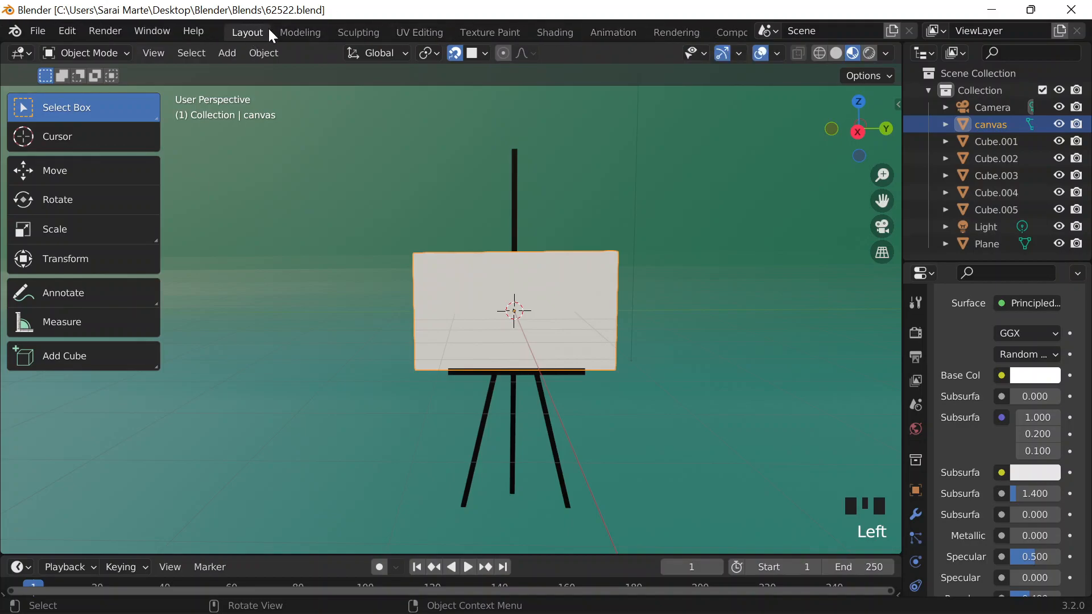
{"action": "scroll", "coordinate": [672, 34], "scroll_direction": "down", "scroll_amount": 8}
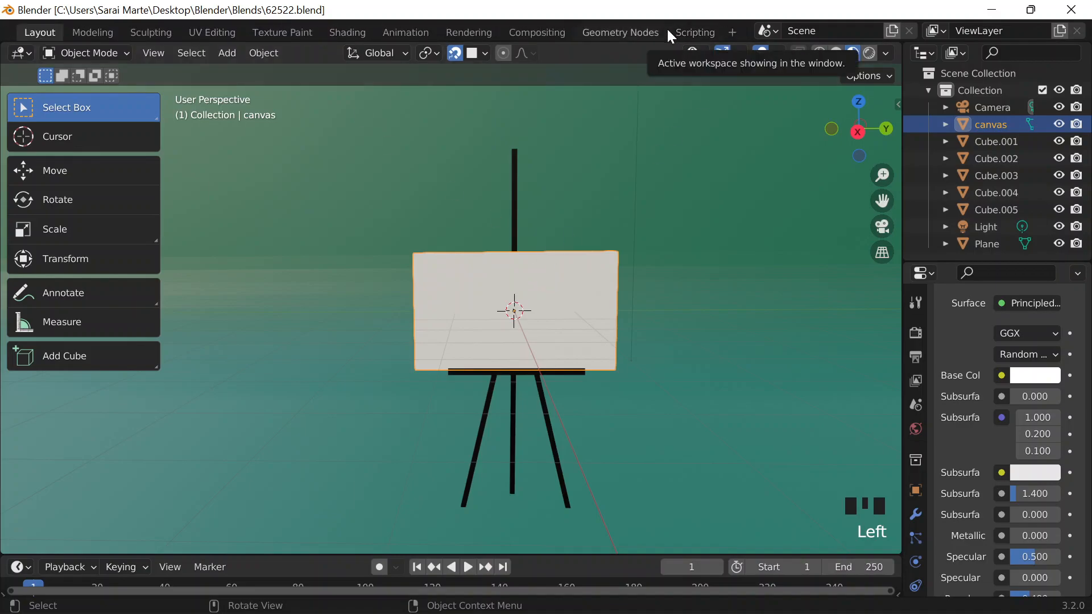
{"action": "scroll", "coordinate": [666, 28], "scroll_direction": "up", "scroll_amount": 8}
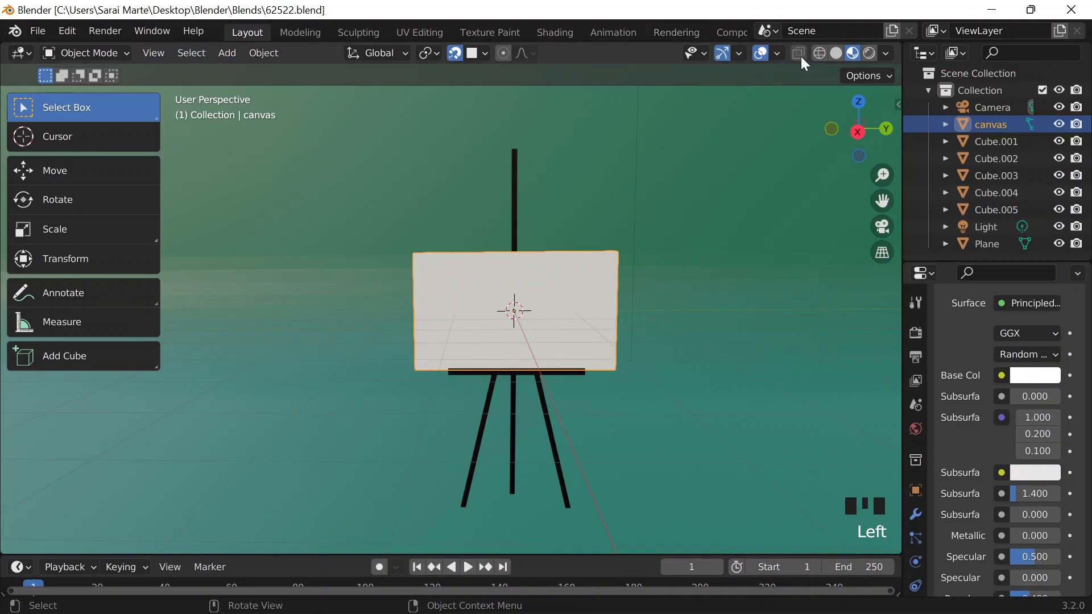
{"action": "left_click", "coordinate": [836, 53]}
{"action": "scroll", "coordinate": [691, 309], "scroll_direction": "up", "scroll_amount": 2}
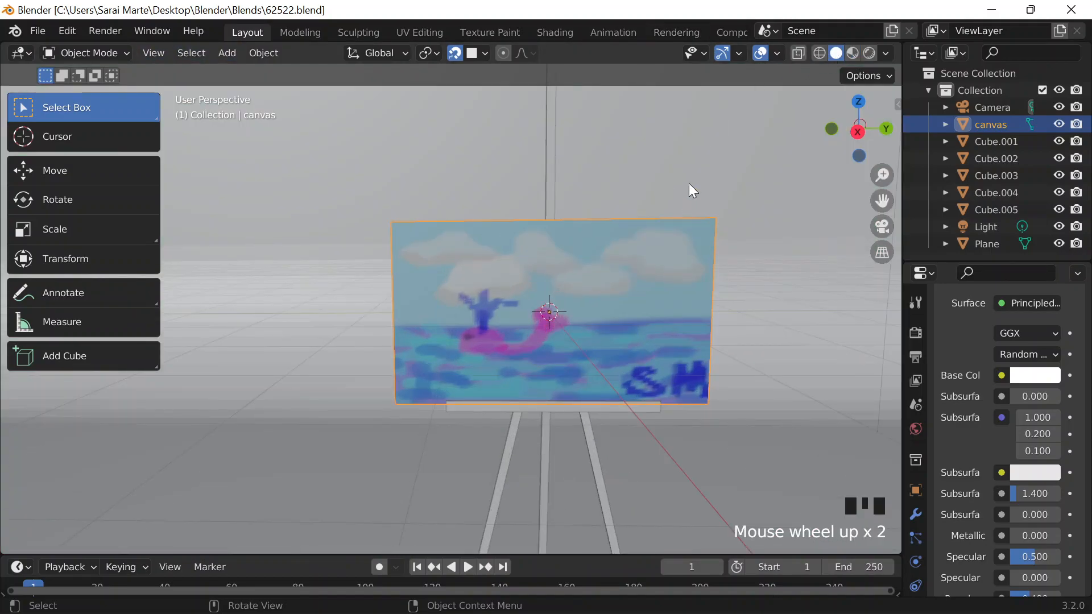
Select the backdrop plane behind the easel and turn off snapping
{"action": "left_click", "coordinate": [684, 199]}
{"action": "mouse_move", "coordinate": [739, 234]}
{"action": "middle_mouse_down"}
{"action": "mouse_move", "coordinate": [700, 212]}
{"action": "mouse_move", "coordinate": [749, 245]}
{"action": "middle_mouse_up"}
{"action": "scroll", "coordinate": [706, 224], "scroll_direction": "up", "scroll_amount": 1}
{"action": "middle_click_drag", "start_coordinate": [703, 216], "coordinate": [698, 215], "text": "shift"}
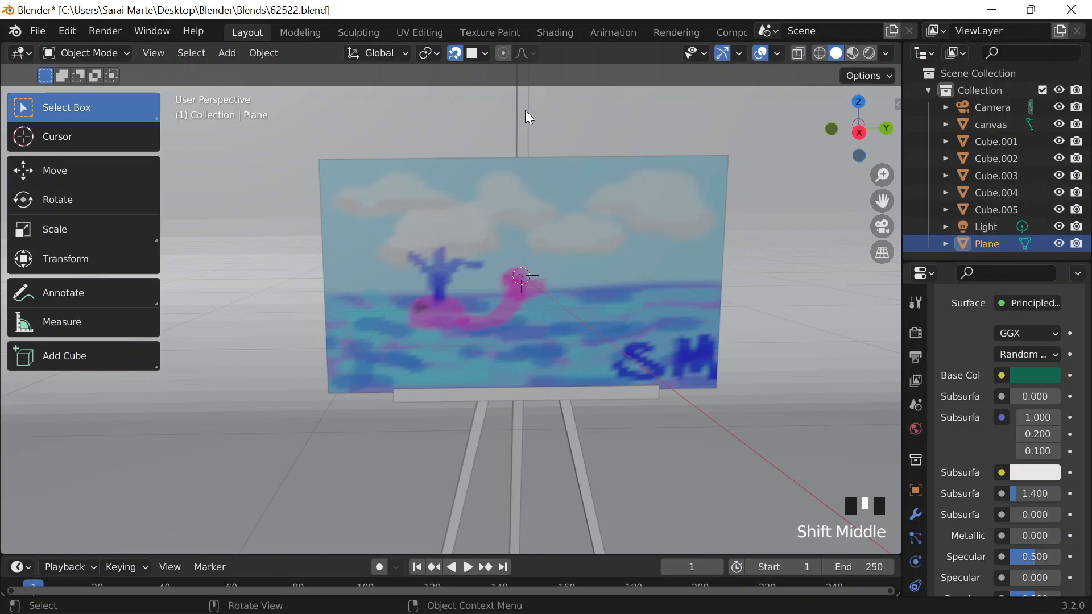
{"action": "left_click", "coordinate": [455, 52]}
{"action": "scroll", "coordinate": [484, 90], "scroll_direction": "down", "scroll_amount": 6}
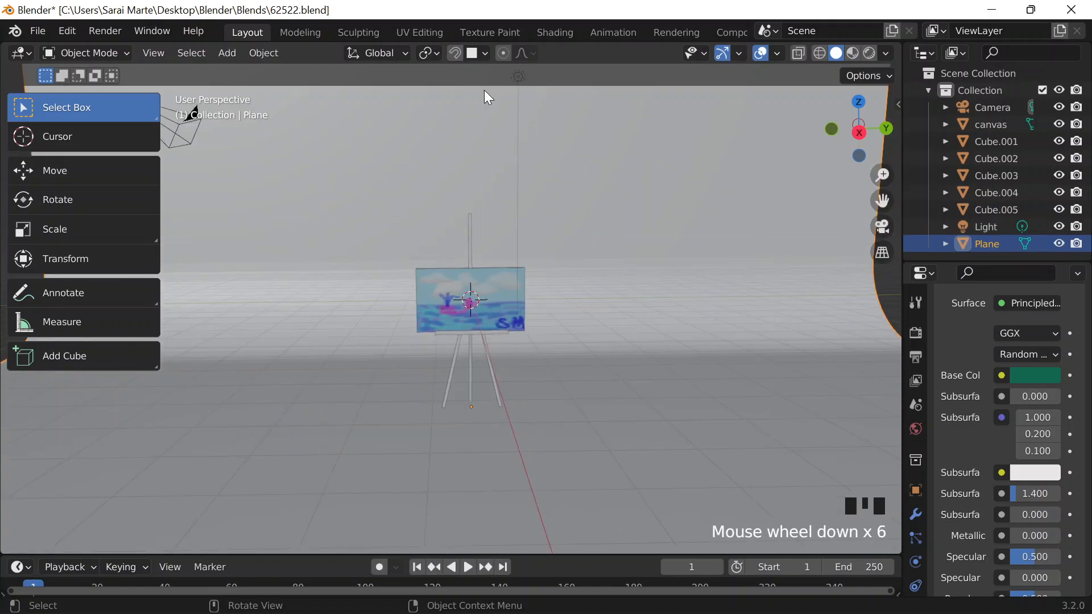
{"action": "scroll", "coordinate": [485, 92], "scroll_direction": "up", "scroll_amount": 3}
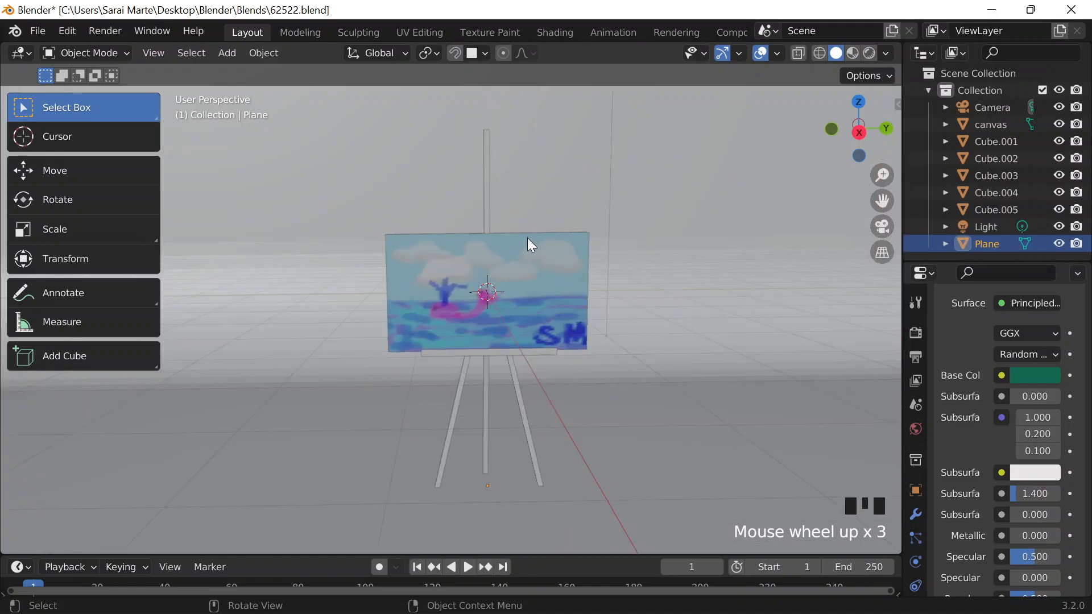
{"action": "left_click", "coordinate": [562, 251]}
{"action": "scroll", "coordinate": [509, 250], "scroll_direction": "up", "scroll_amount": 4}
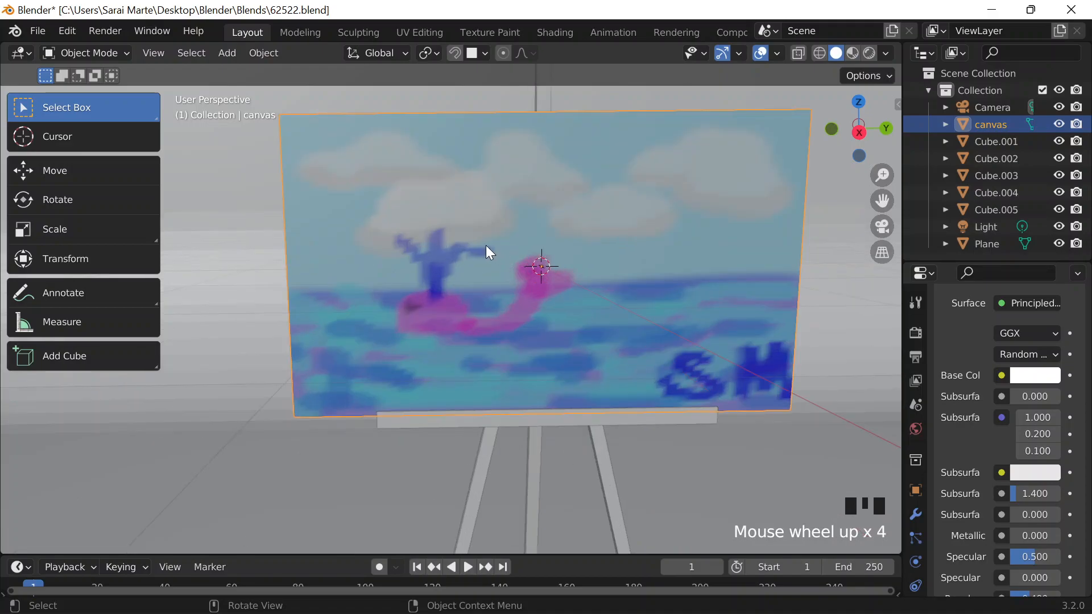
{"action": "scroll", "coordinate": [590, 250], "scroll_direction": "down", "scroll_amount": 4}
{"action": "left_click", "coordinate": [654, 235]}
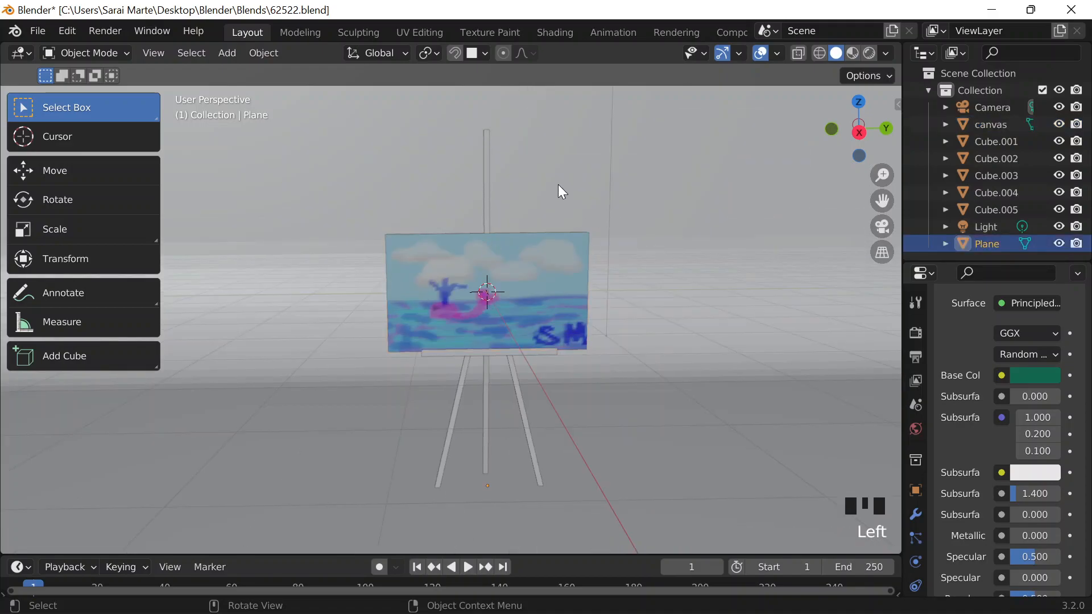
{"action": "scroll", "coordinate": [562, 192], "scroll_direction": "down", "scroll_amount": 2}
{"action": "scroll", "coordinate": [555, 149], "scroll_direction": "down", "scroll_amount": 4}
{"action": "scroll", "coordinate": [554, 145], "scroll_direction": "up", "scroll_amount": 5}
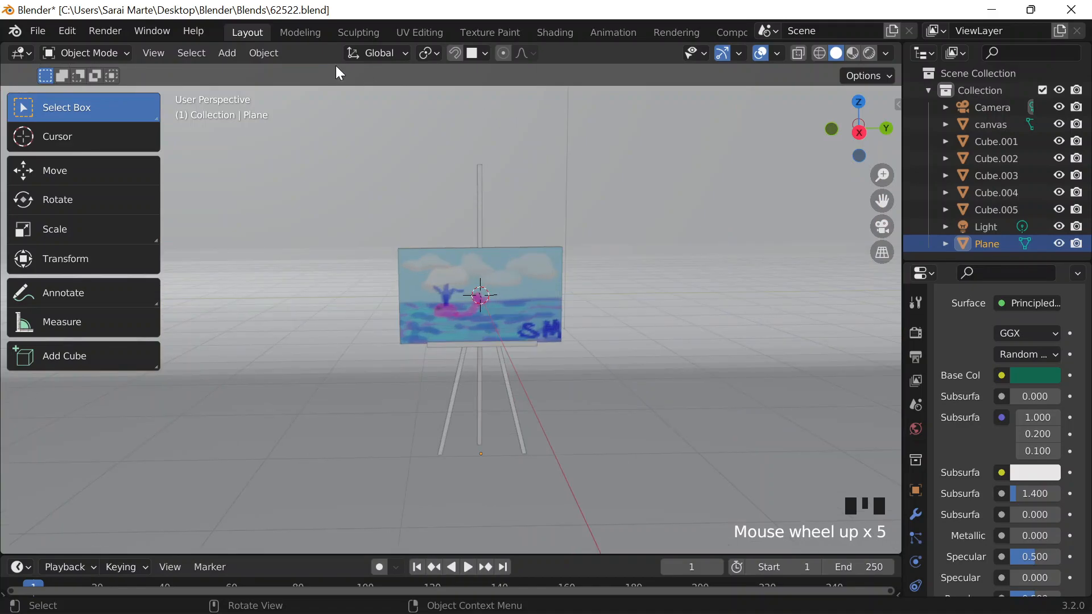
Check the easel scene in the Modeling workspace and return to the Layout workspace
{"action": "left_click", "coordinate": [299, 34]}
{"action": "left_click", "coordinate": [296, 35]}
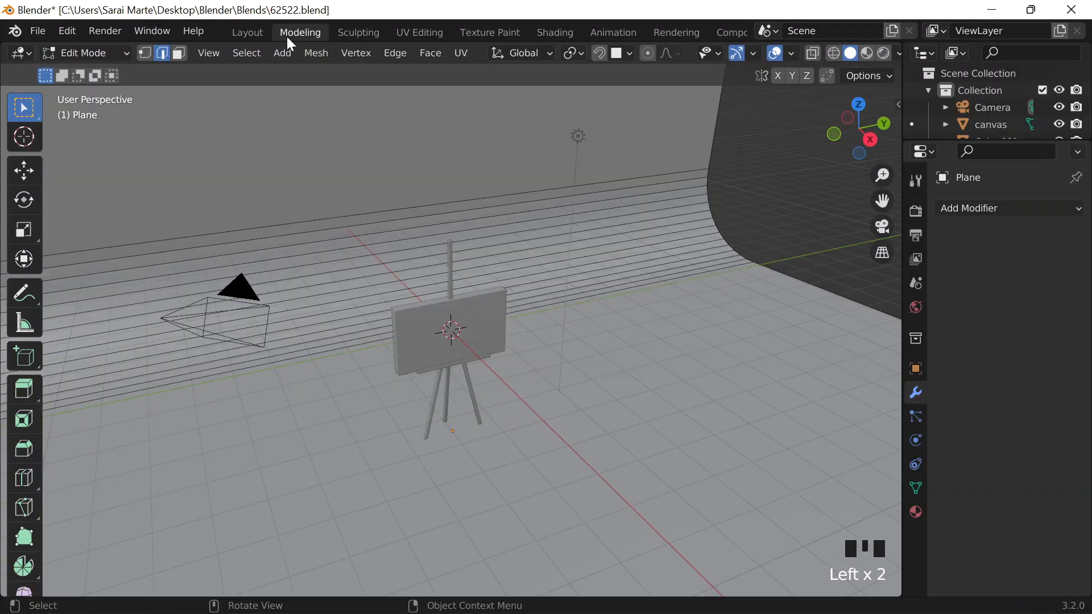
{"action": "left_click", "coordinate": [254, 34]}
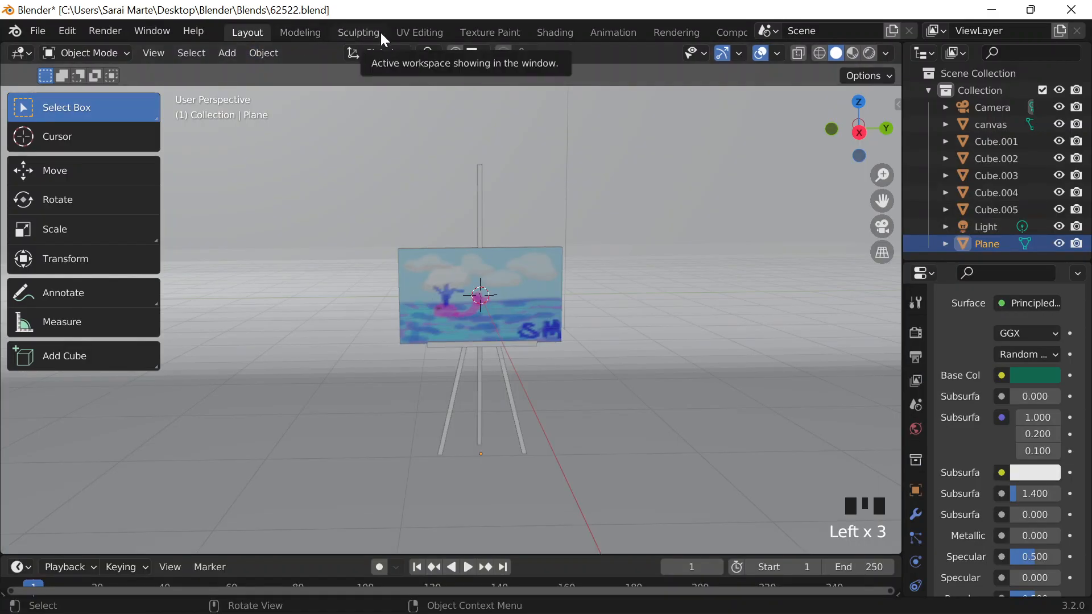
{"action": "scroll", "coordinate": [495, 190], "scroll_direction": "up", "scroll_amount": 3}
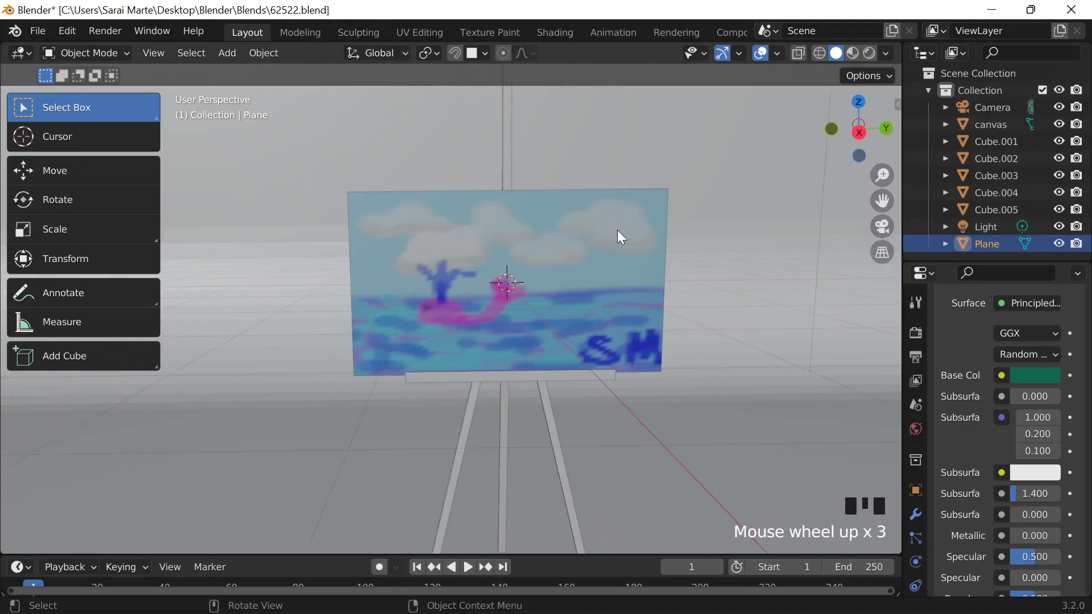
{"action": "scroll", "coordinate": [549, 181], "scroll_direction": "down", "scroll_amount": 4}
{"action": "key", "text": "alt+Tab"}
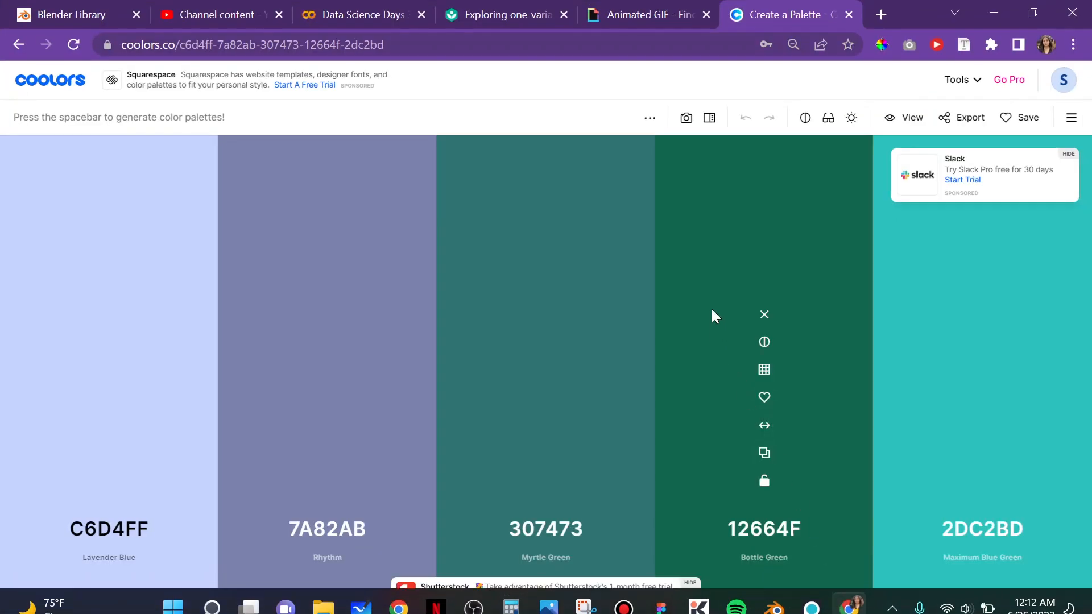
{"action": "left_click", "coordinate": [994, 13]}
Select the painted canvas and save the file
{"action": "scroll", "coordinate": [314, 228], "scroll_direction": "up", "scroll_amount": 4}
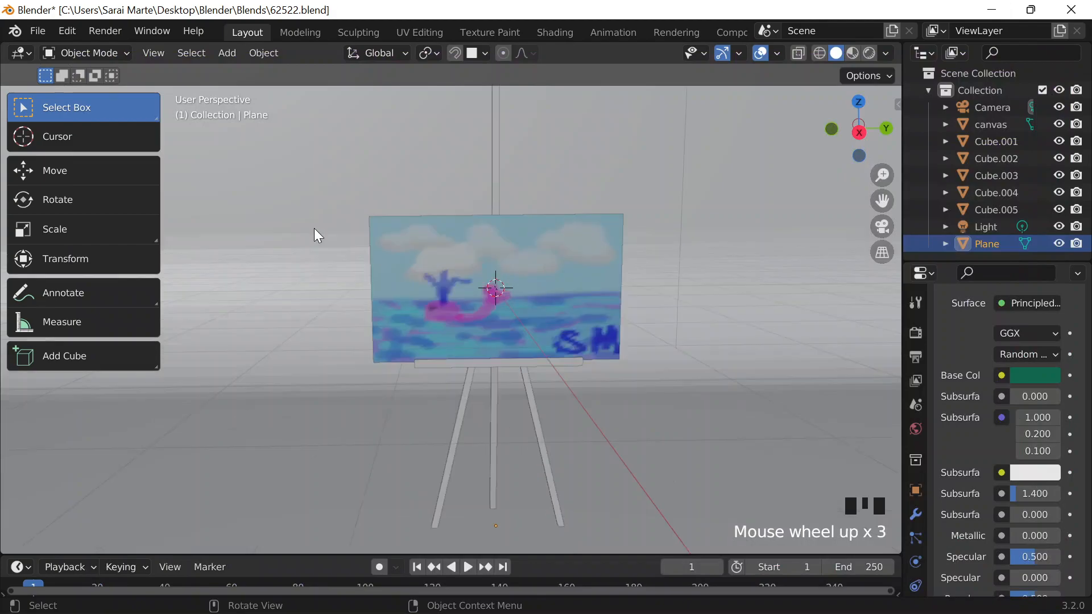
{"action": "left_click", "coordinate": [474, 237]}
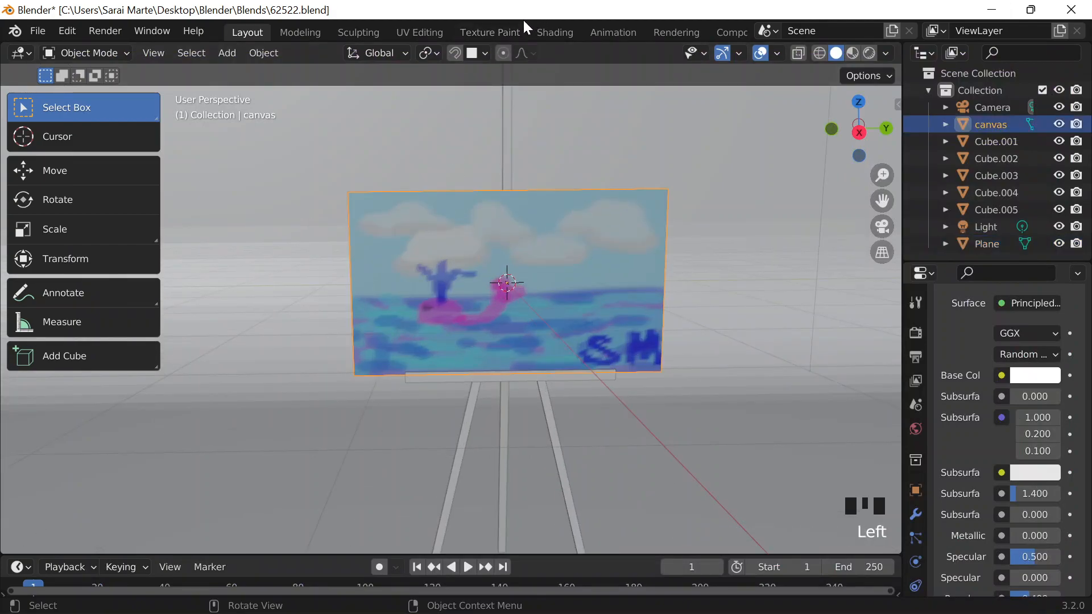
{"action": "key", "text": "ctrl+s"}
Open the UV Editing workspace for the canvas and view the mesh from the front
{"action": "scroll", "coordinate": [628, 32], "scroll_direction": "down", "scroll_amount": 5}
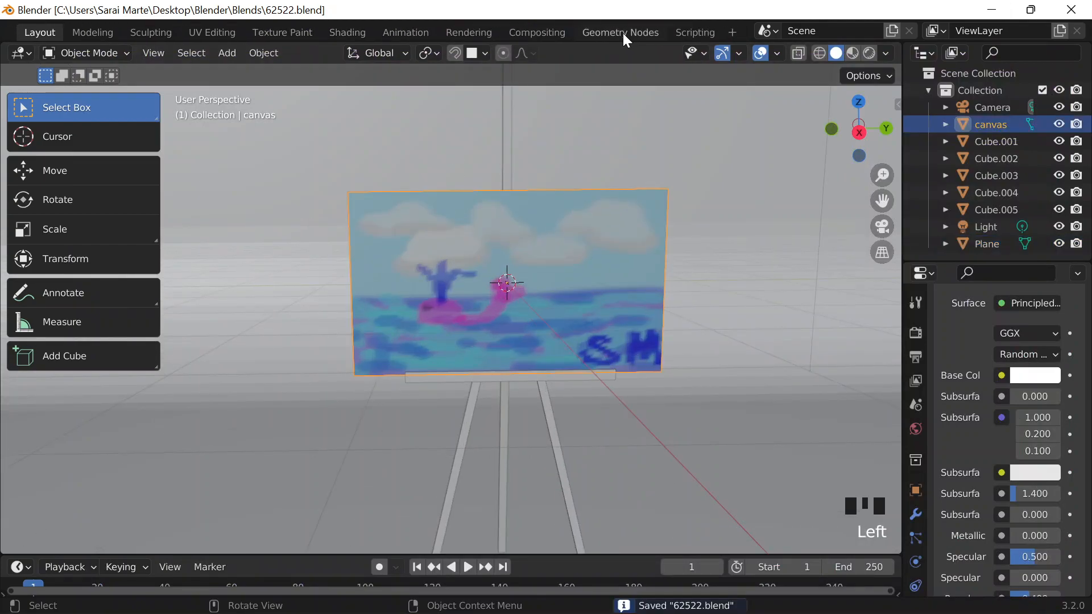
{"action": "left_click", "coordinate": [227, 32]}
{"action": "scroll", "coordinate": [700, 393], "scroll_direction": "down", "scroll_amount": 2}
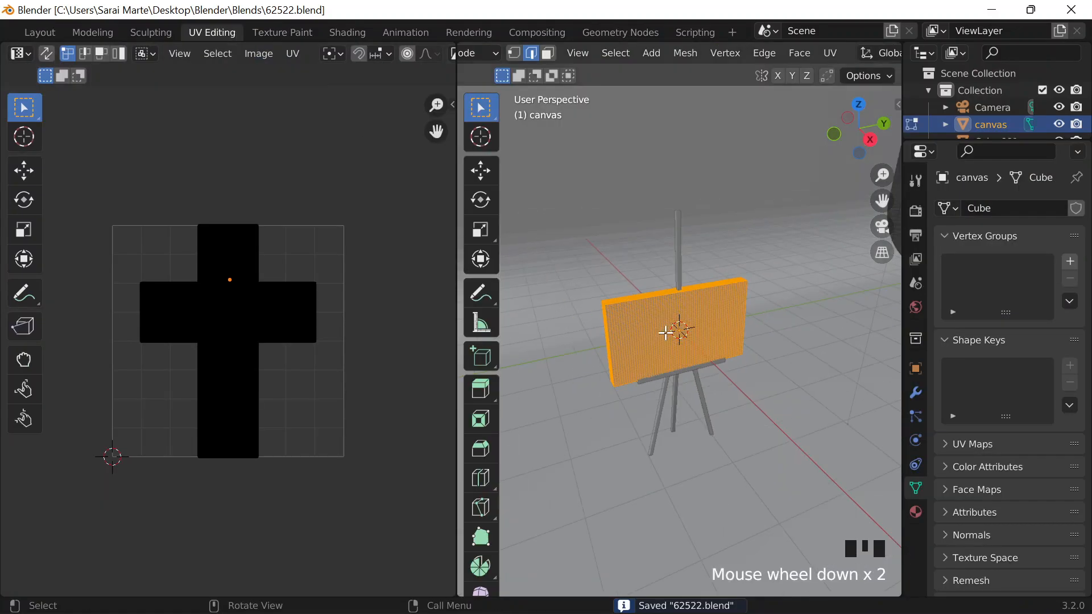
{"action": "middle_click_drag", "start_coordinate": [692, 393], "coordinate": [707, 393]}
{"action": "scroll", "coordinate": [707, 392], "scroll_direction": "up", "scroll_amount": 3}
{"action": "scroll", "coordinate": [216, 49], "scroll_direction": "down", "scroll_amount": 2}
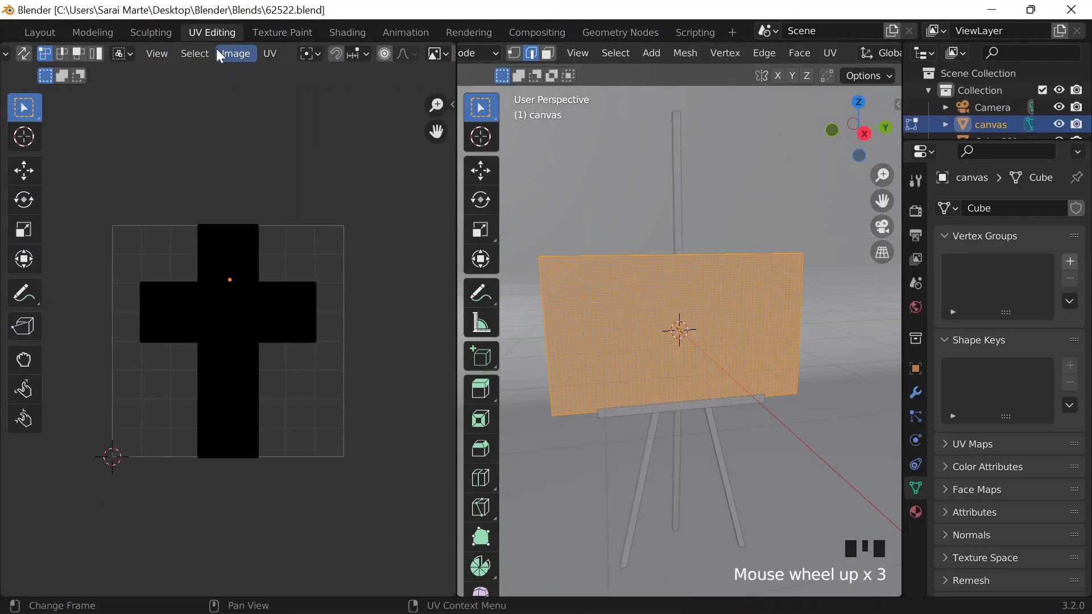
{"action": "left_click", "coordinate": [262, 55]}
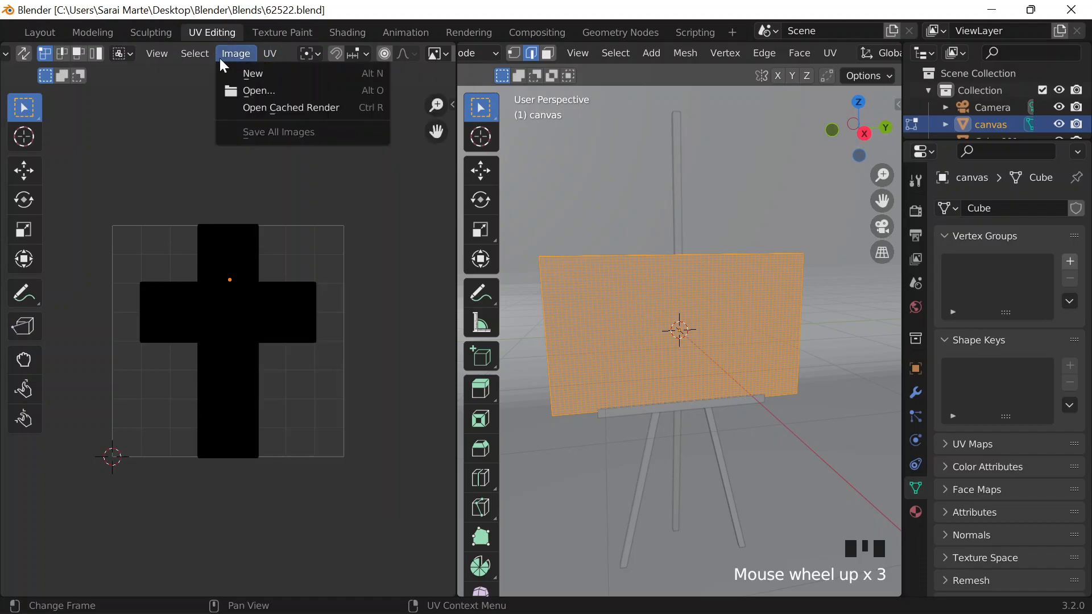
{"action": "mouse_move", "coordinate": [206, 59]}
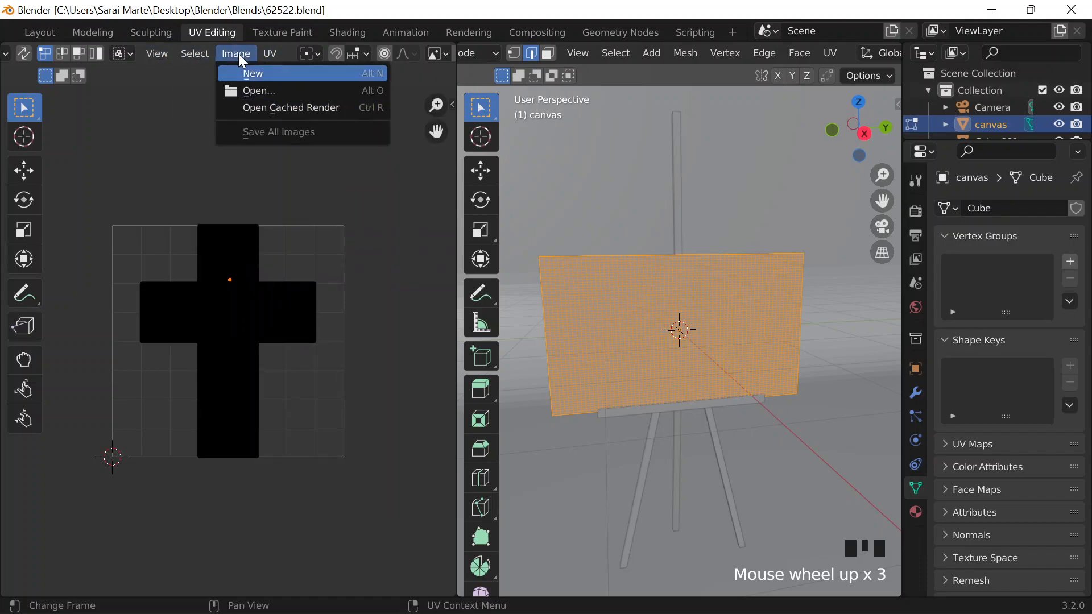
{"action": "left_click", "coordinate": [64, 53]}
{"action": "left_click", "coordinate": [73, 50]}
{"action": "left_click", "coordinate": [76, 50]}
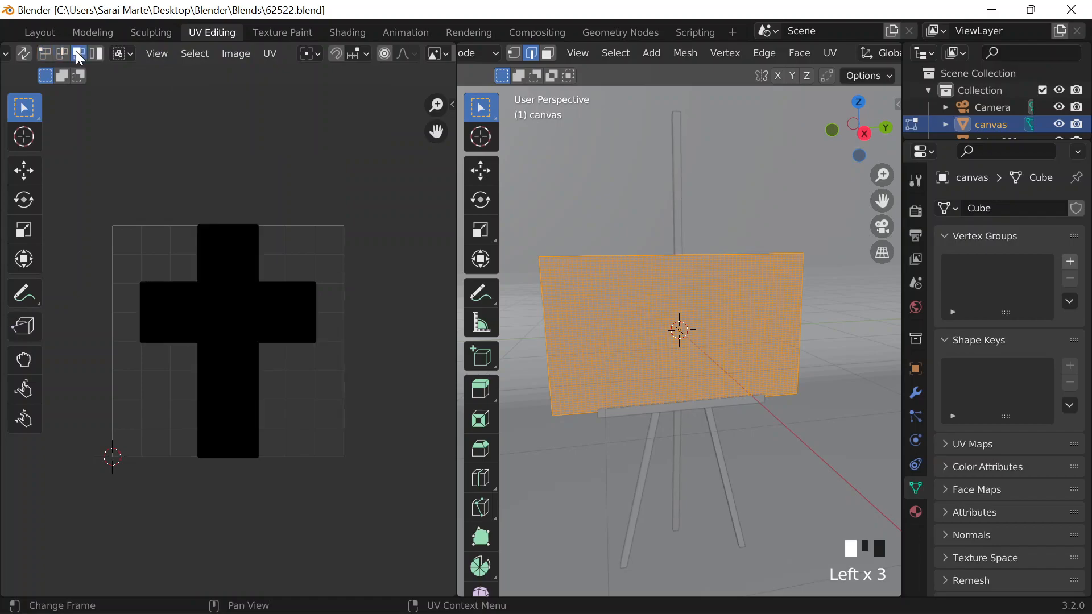
{"action": "left_click", "coordinate": [99, 55]}
{"action": "left_click", "coordinate": [49, 58]}
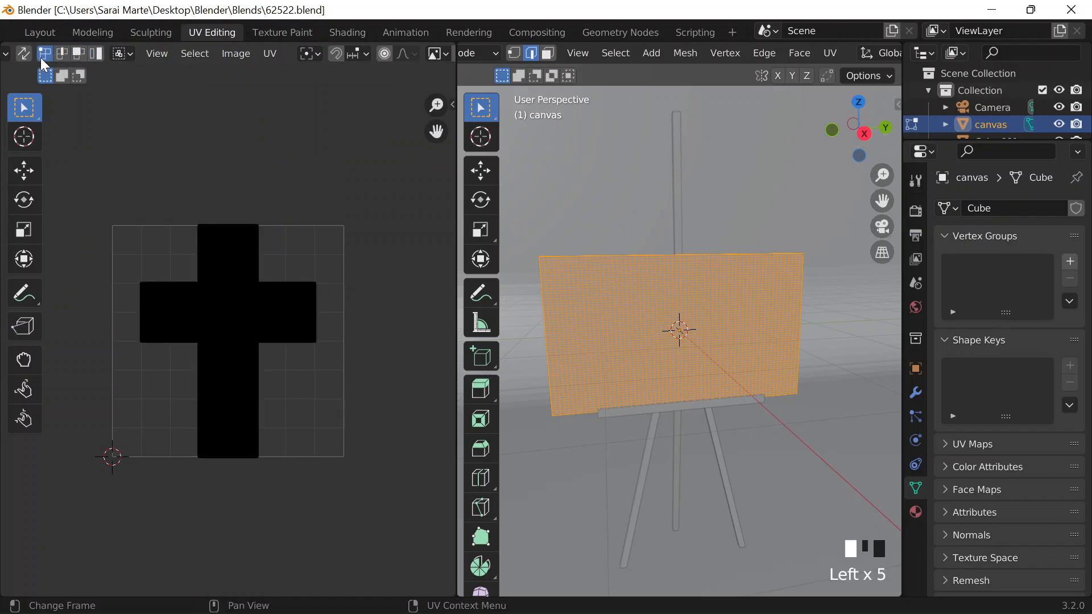
Try to select the uppermost face area of the canvas's UV layout in face selection mode, and restore vertex selection
{"action": "left_click", "coordinate": [79, 55]}
{"action": "left_click", "coordinate": [223, 231]}
{"action": "left_click_drag", "start_coordinate": [195, 222], "coordinate": [264, 282]}
{"action": "left_click", "coordinate": [166, 155]}
{"action": "left_click", "coordinate": [62, 77]}
{"action": "left_click", "coordinate": [78, 76]}
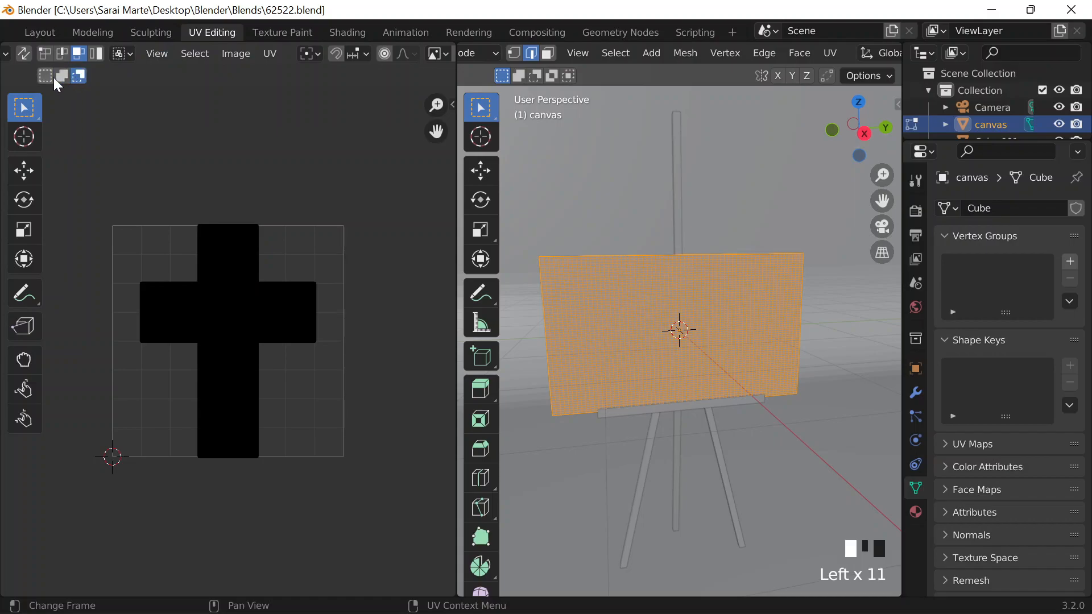
{"action": "left_click", "coordinate": [46, 75]}
{"action": "left_click", "coordinate": [47, 56]}
Create a new blank image named "paint" in the UV editor
{"action": "scroll", "coordinate": [188, 170], "scroll_direction": "down", "scroll_amount": 2}
{"action": "scroll", "coordinate": [342, 48], "scroll_direction": "down", "scroll_amount": 5}
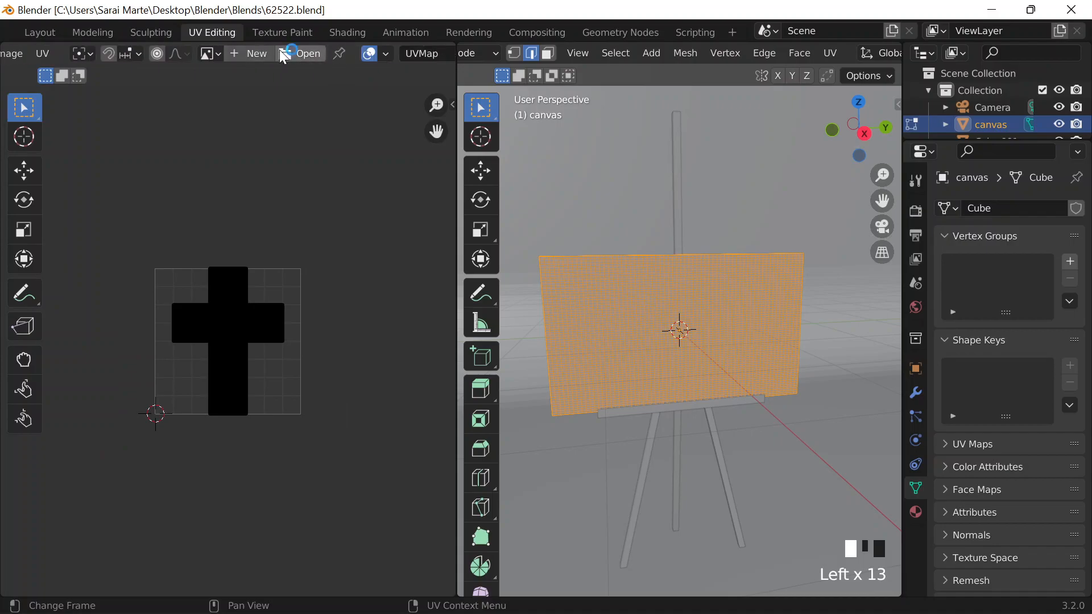
{"action": "left_click", "coordinate": [250, 52]}
{"action": "left_click", "coordinate": [264, 83]}
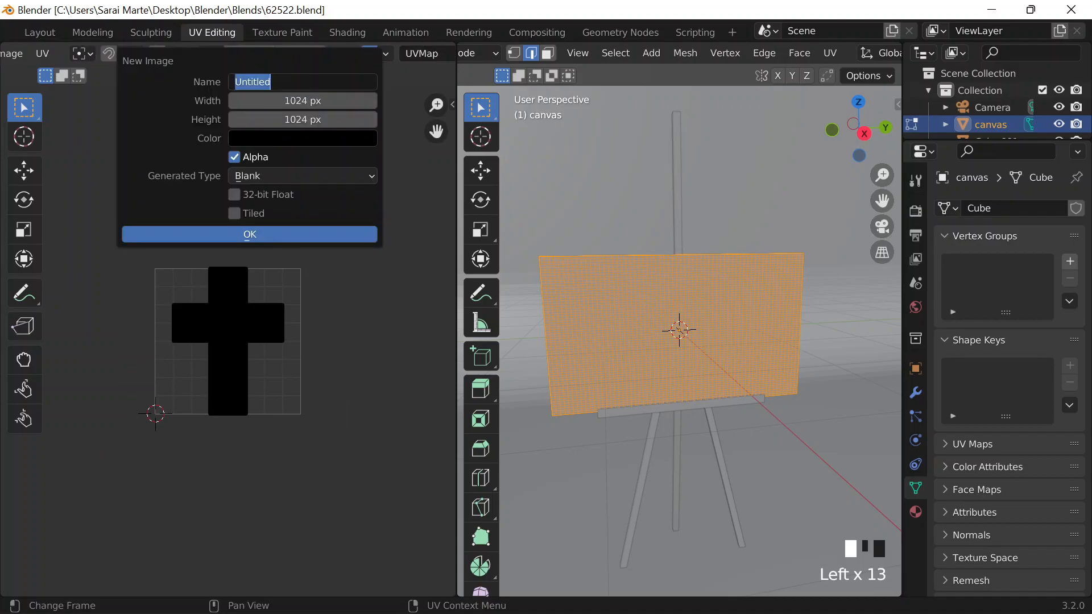
{"action": "type", "text": "paint"}
{"action": "left_click", "coordinate": [265, 80]}
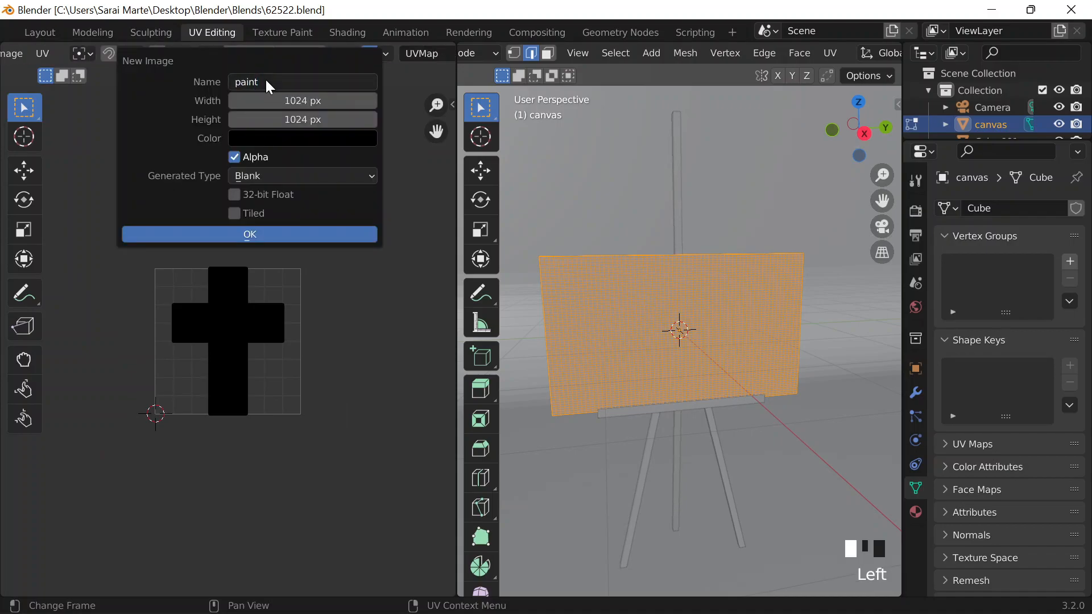
{"action": "left_click", "coordinate": [335, 234]}
Check the canvas in material preview shading, and return the viewport to solid shading
{"action": "scroll", "coordinate": [287, 227], "scroll_direction": "down", "scroll_amount": 8}
{"action": "scroll", "coordinate": [250, 341], "scroll_direction": "up", "scroll_amount": 6}
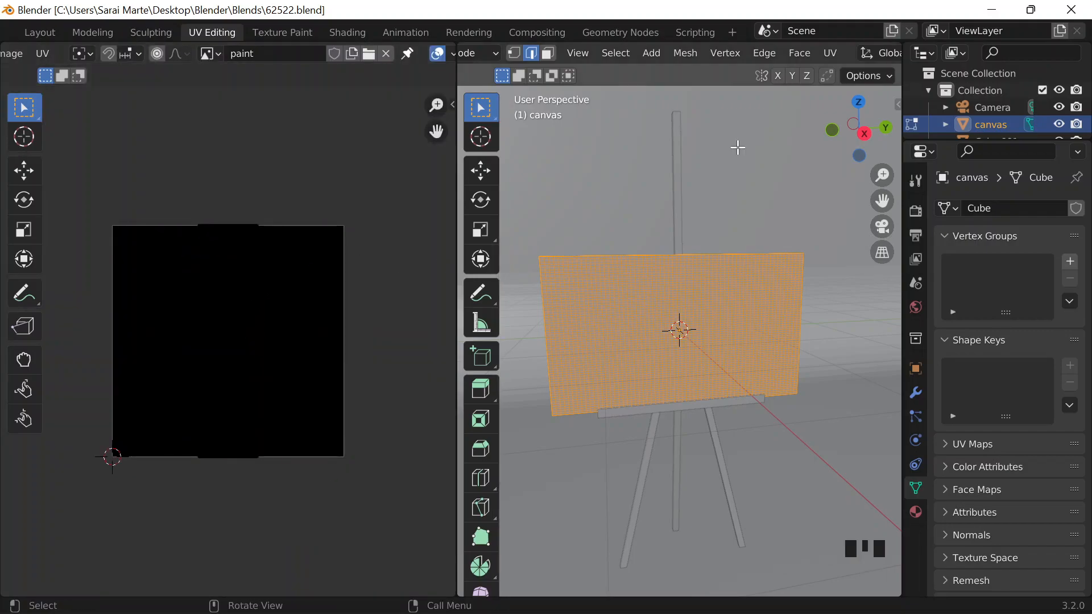
{"action": "scroll", "coordinate": [834, 48], "scroll_direction": "up", "scroll_amount": 6}
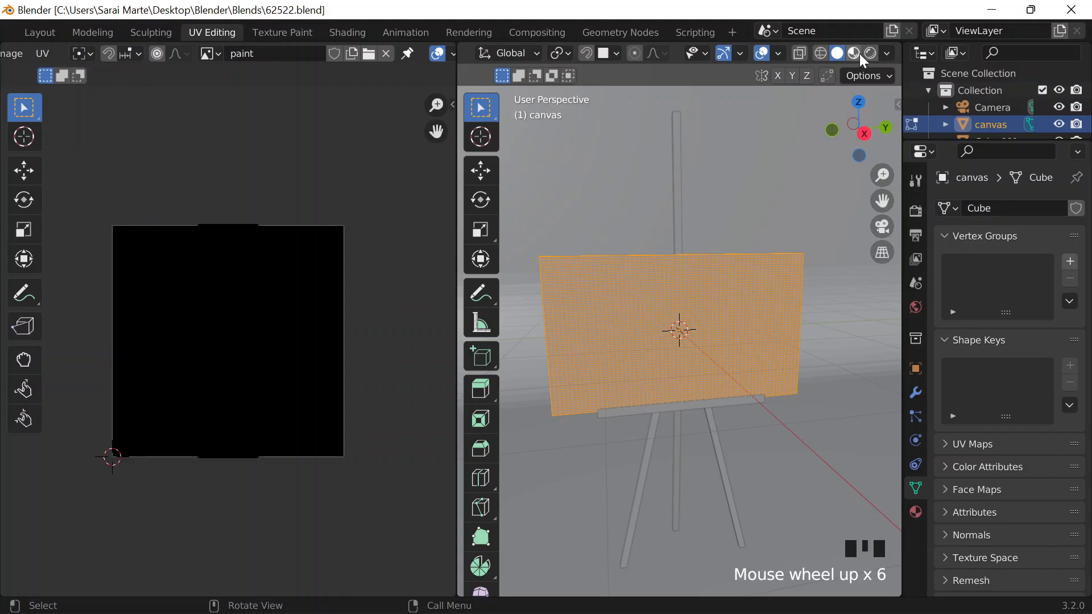
{"action": "left_click", "coordinate": [859, 54]}
{"action": "left_click", "coordinate": [822, 114]}
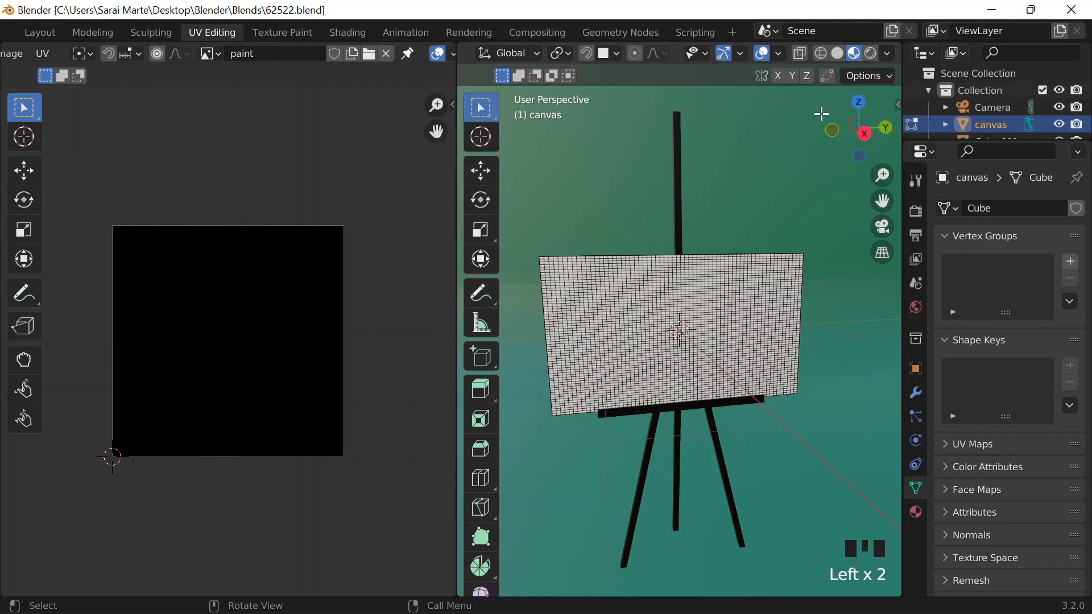
{"action": "left_click", "coordinate": [837, 54]}
{"action": "left_click", "coordinate": [848, 51]}
{"action": "left_click", "coordinate": [838, 55]}
Try to box-select the canvas's UV layout over the "paint" image
{"action": "left_click", "coordinate": [176, 267]}
{"action": "left_click_drag", "start_coordinate": [122, 214], "coordinate": [322, 487]}
{"action": "left_click_drag", "start_coordinate": [103, 199], "coordinate": [343, 503]}
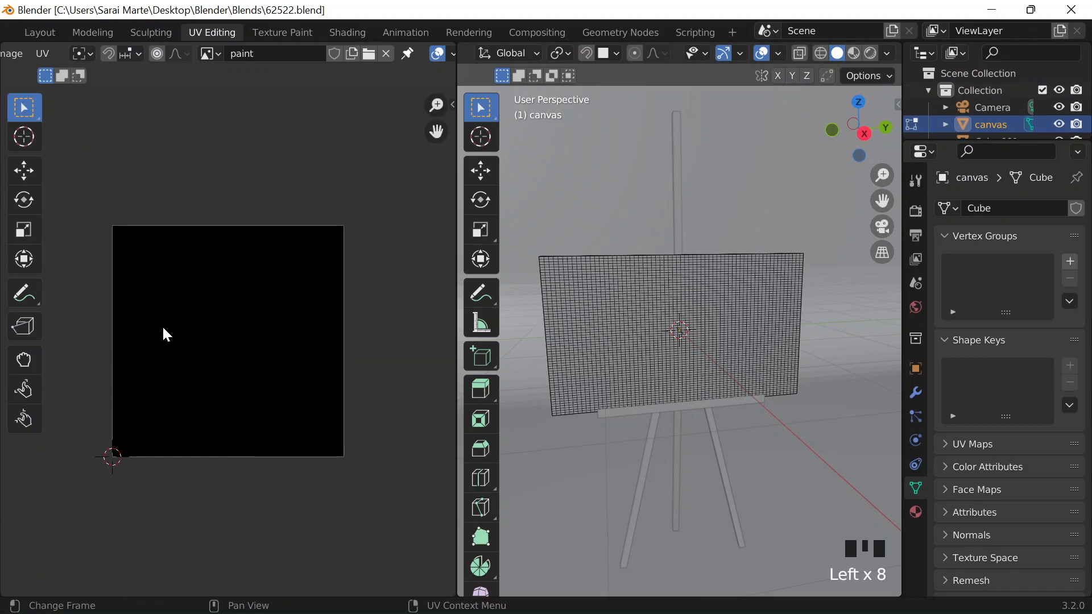
{"action": "left_click_drag", "start_coordinate": [154, 401], "coordinate": [246, 424]}
{"action": "left_click", "coordinate": [139, 447]}
{"action": "left_click", "coordinate": [121, 449]}
{"action": "left_click_drag", "start_coordinate": [137, 375], "coordinate": [180, 370]}
{"action": "left_click_drag", "start_coordinate": [177, 254], "coordinate": [169, 212]}
{"action": "left_click", "coordinate": [164, 153]}
{"action": "left_click", "coordinate": [159, 96]}
Display the Render Result and the Viewer Node in the image view
{"action": "left_click", "coordinate": [207, 53]}
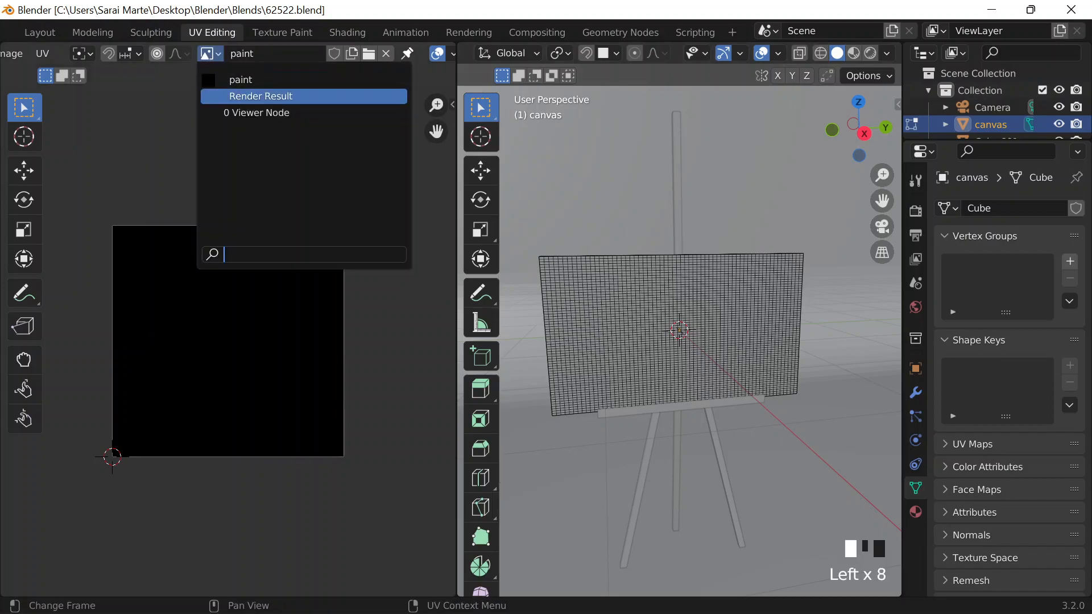
{"action": "left_click", "coordinate": [254, 98]}
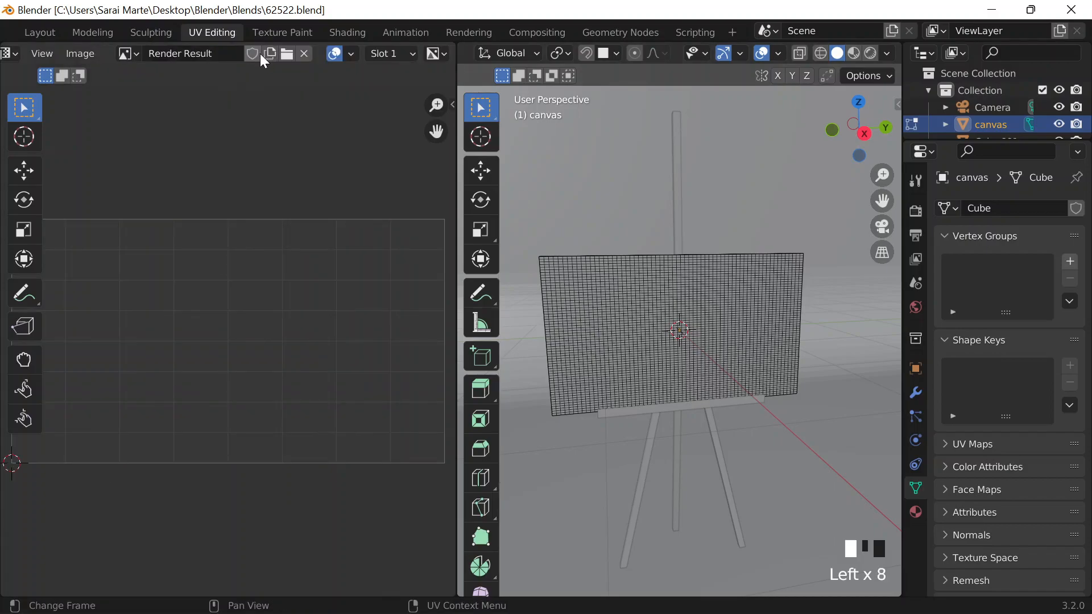
{"action": "left_click", "coordinate": [127, 53]}
{"action": "left_click", "coordinate": [219, 111]}
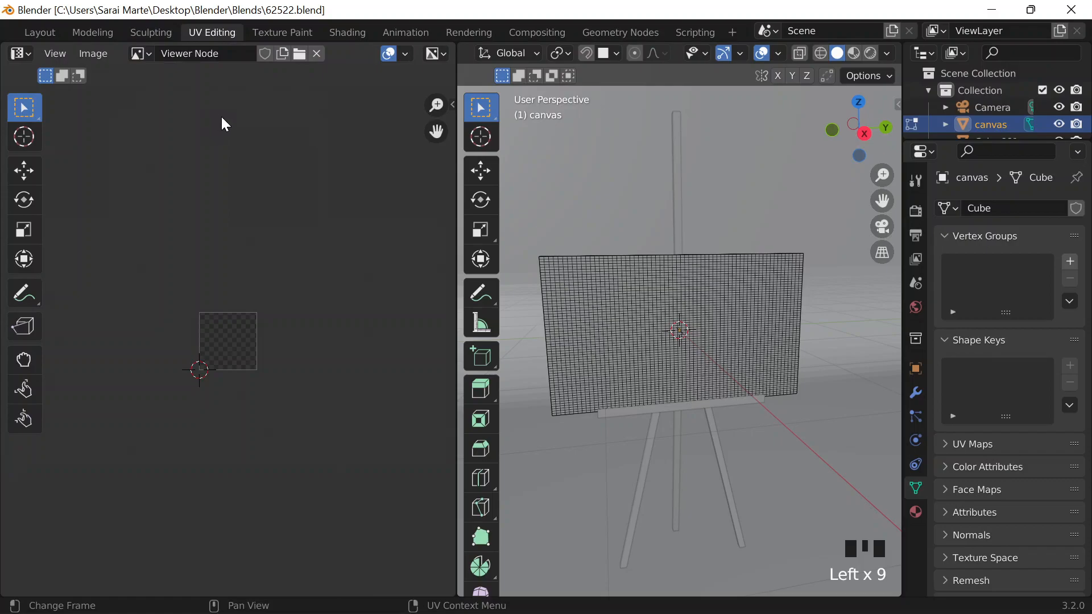
{"action": "scroll", "coordinate": [237, 330], "scroll_direction": "up", "scroll_amount": 3}
{"action": "scroll", "coordinate": [201, 317], "scroll_direction": "up", "scroll_amount": 4}
Show the "paint" image again in the UV editor and try to undo the recent changes
{"action": "key", "text": "ctrl+z"}
{"action": "key", "text": "ctrl+z"}
{"action": "key", "text": "ctrl+z"}
{"action": "key", "text": "ctrl+z"}
{"action": "key", "text": "ctrl+z"}
{"action": "key", "text": "ctrl+z"}
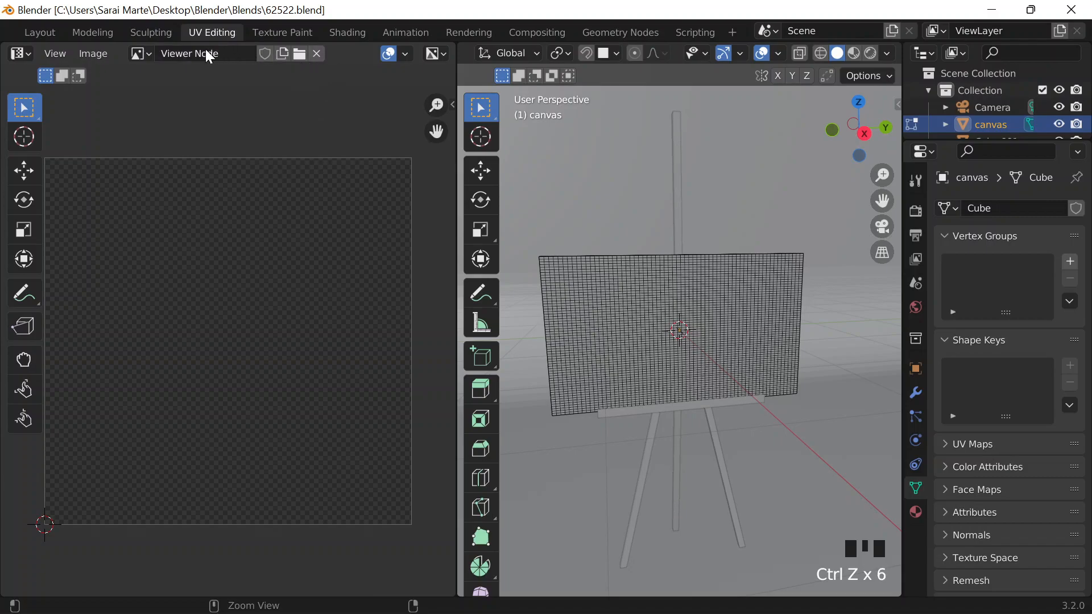
{"action": "left_click", "coordinate": [139, 54]}
{"action": "left_click", "coordinate": [174, 80]}
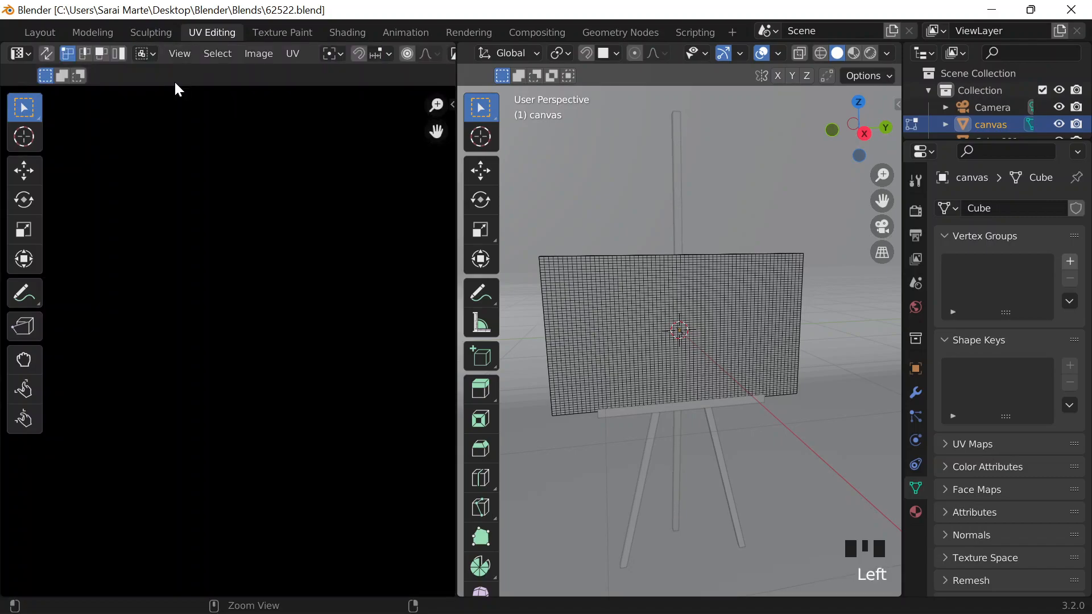
{"action": "key", "text": "ctrl+z"}
{"action": "key", "text": "ctrl+z"}
{"action": "key", "text": "ctrl+z"}
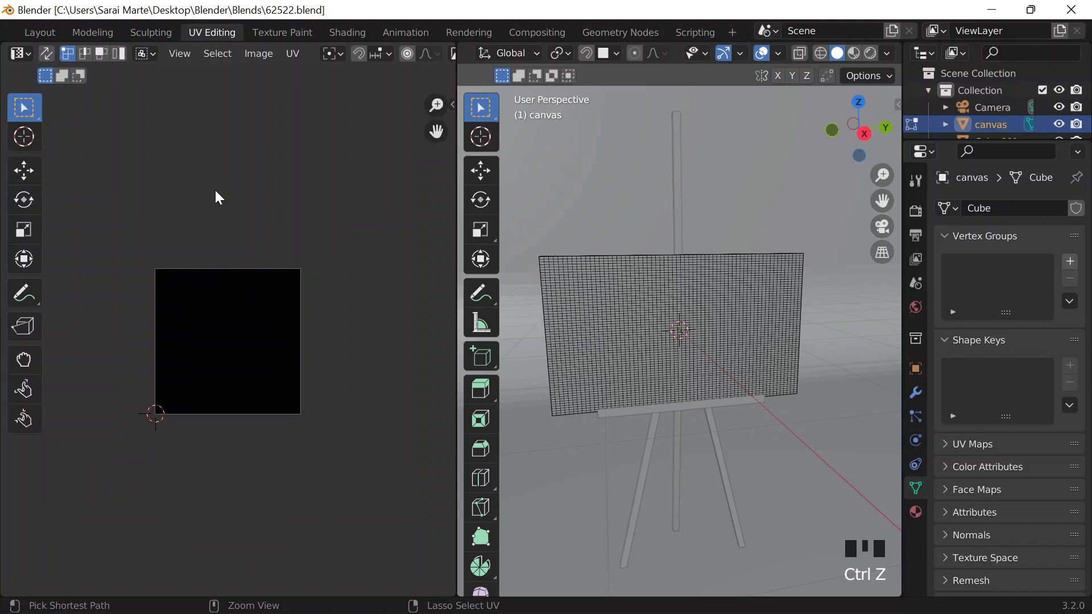
{"action": "key", "text": "ctrl+z"}
{"action": "key", "text": "ctrl+z"}
{"action": "key", "text": "ctrl+z"}
{"action": "key", "text": "ctrl+z"}
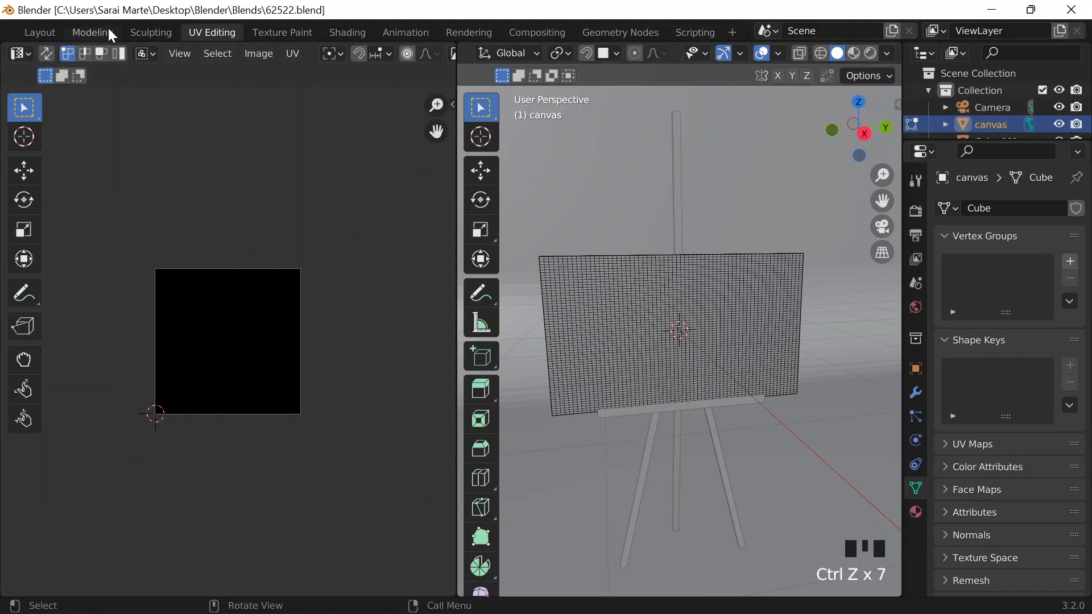
Compare the canvas in the Layout workspace with its mesh and image in the UV Editing workspace
{"action": "left_click", "coordinate": [43, 33]}
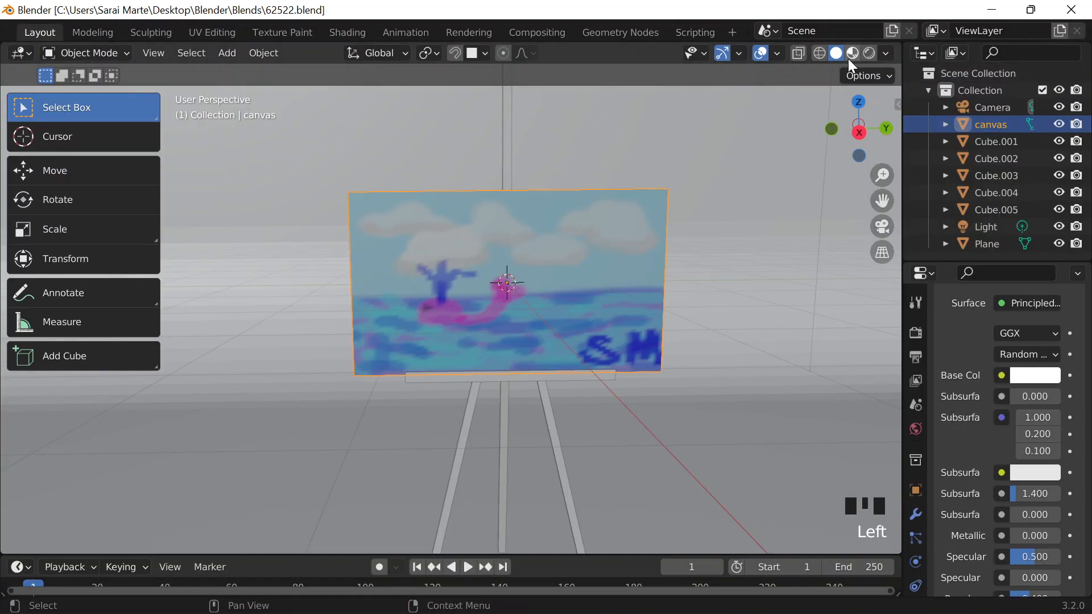
{"action": "left_click", "coordinate": [190, 30]}
{"action": "scroll", "coordinate": [607, 276], "scroll_direction": "down", "scroll_amount": 2}
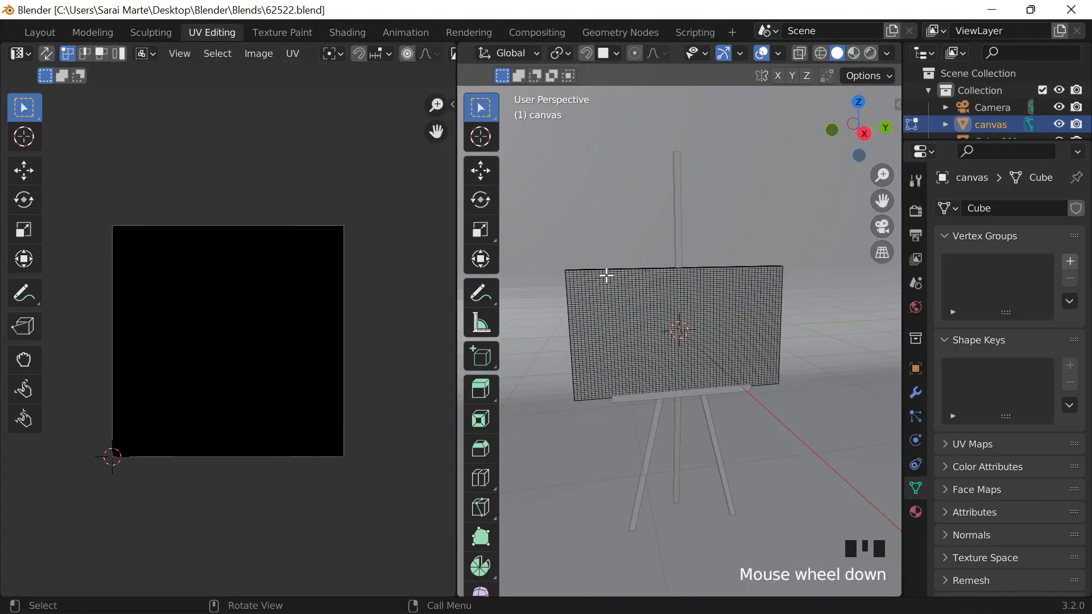
{"action": "left_click", "coordinate": [57, 36]}
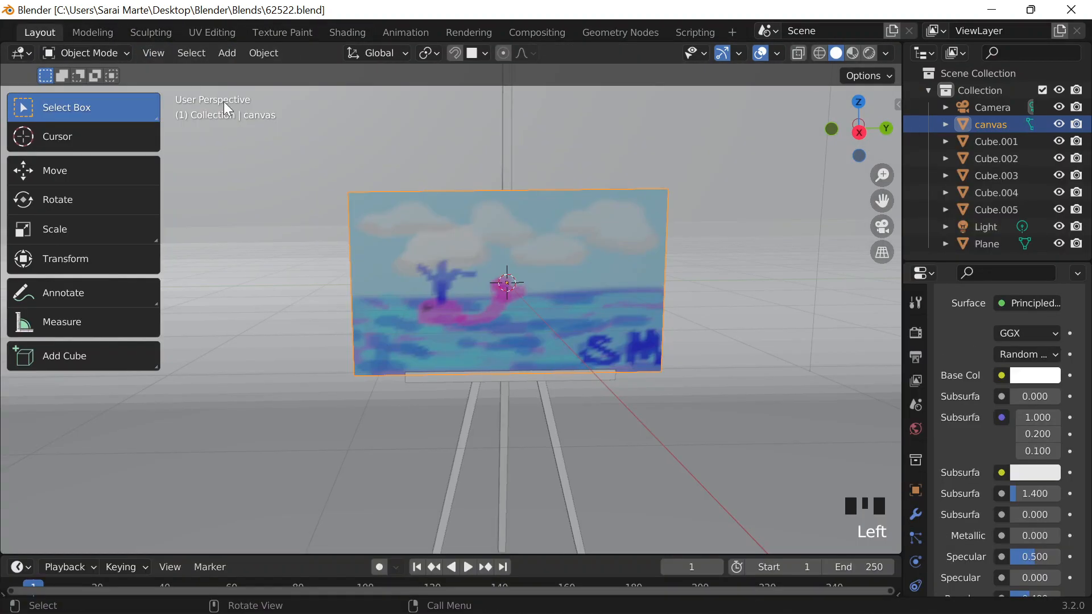
Enter Edit Mode on the canvas, select its whole mesh and unwrap it with Smart UV Project at a 66° angle limit
{"action": "right_click", "coordinate": [462, 221]}
{"action": "left_click", "coordinate": [97, 53]}
{"action": "left_click", "coordinate": [91, 90]}
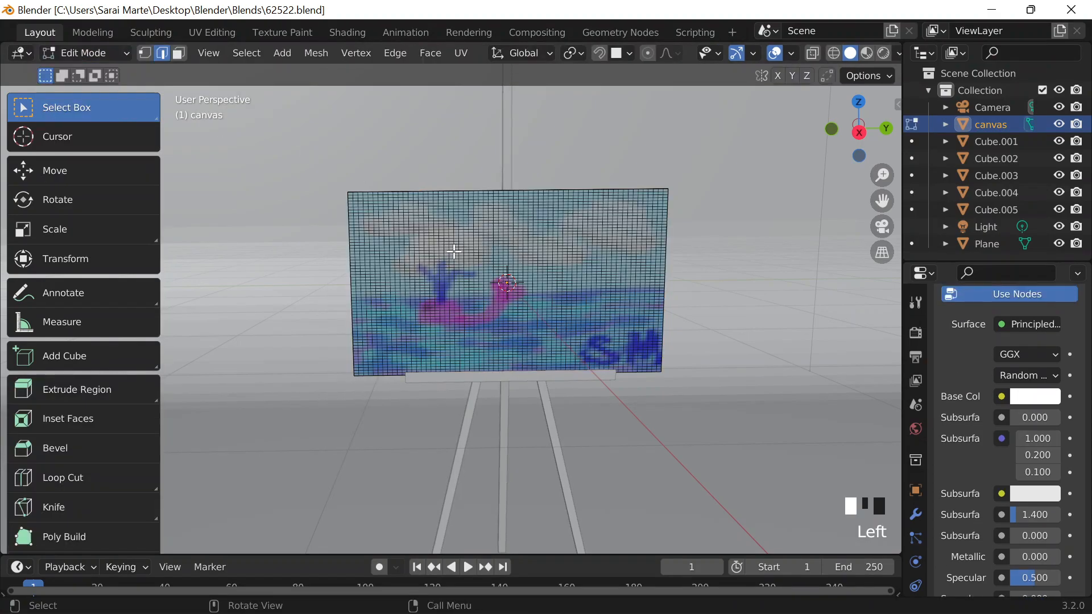
{"action": "key", "text": "a"}
{"action": "key", "text": "u"}
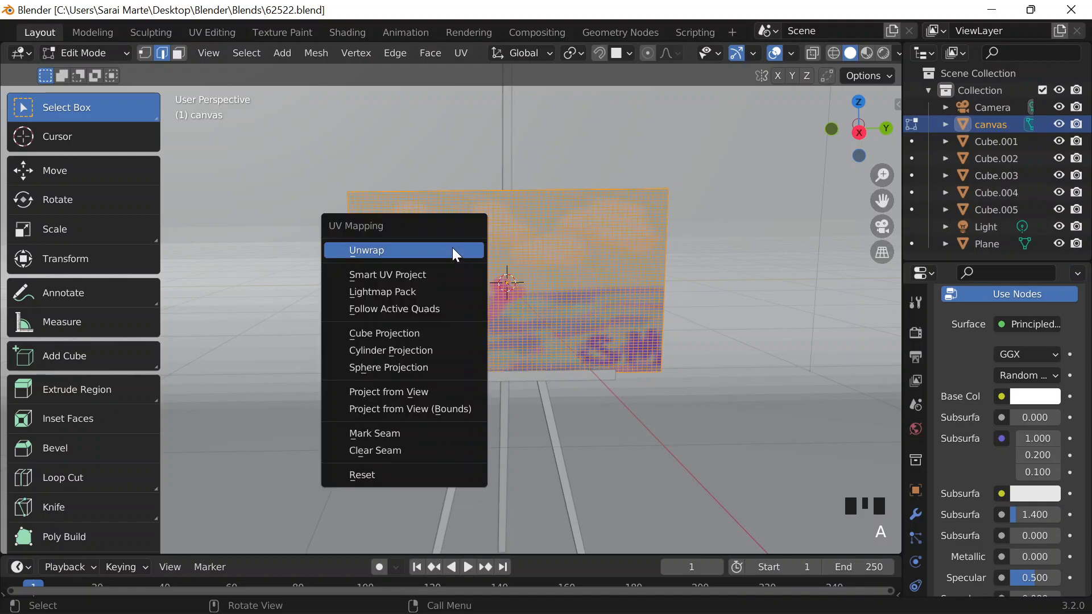
{"action": "left_click", "coordinate": [438, 275]}
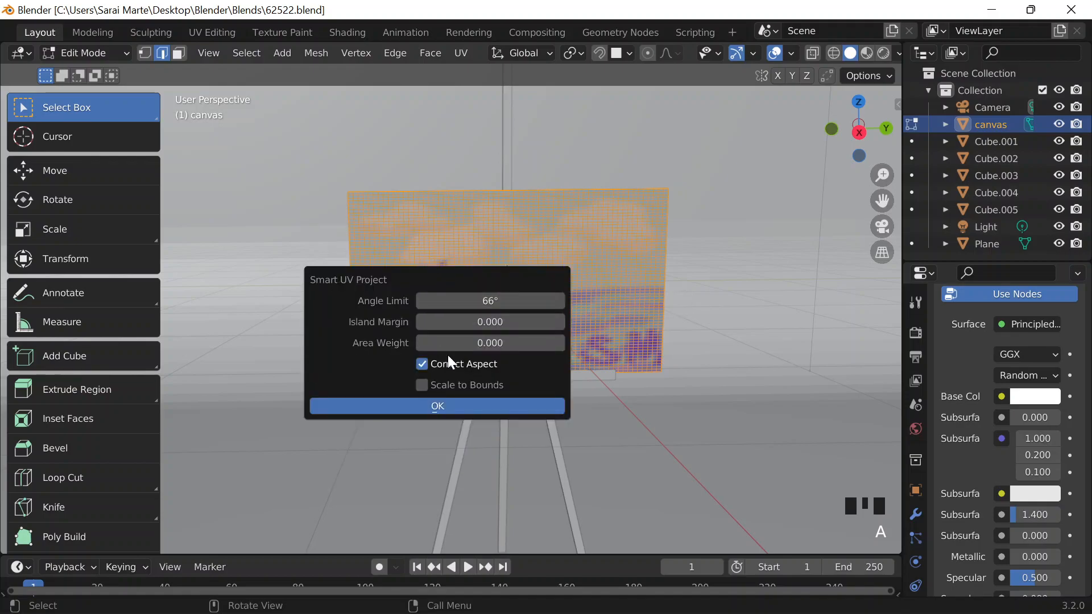
{"action": "left_click", "coordinate": [472, 398]}
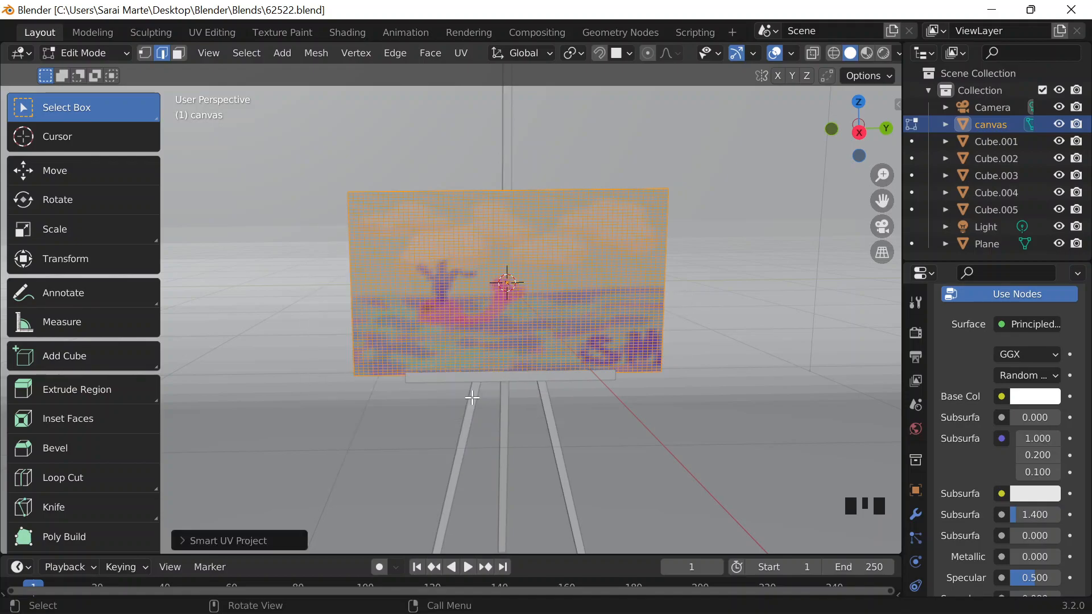
Open the UV Editing workspace, enable UV sync selection and set the viewport to material preview shading
{"action": "left_click", "coordinate": [219, 31]}
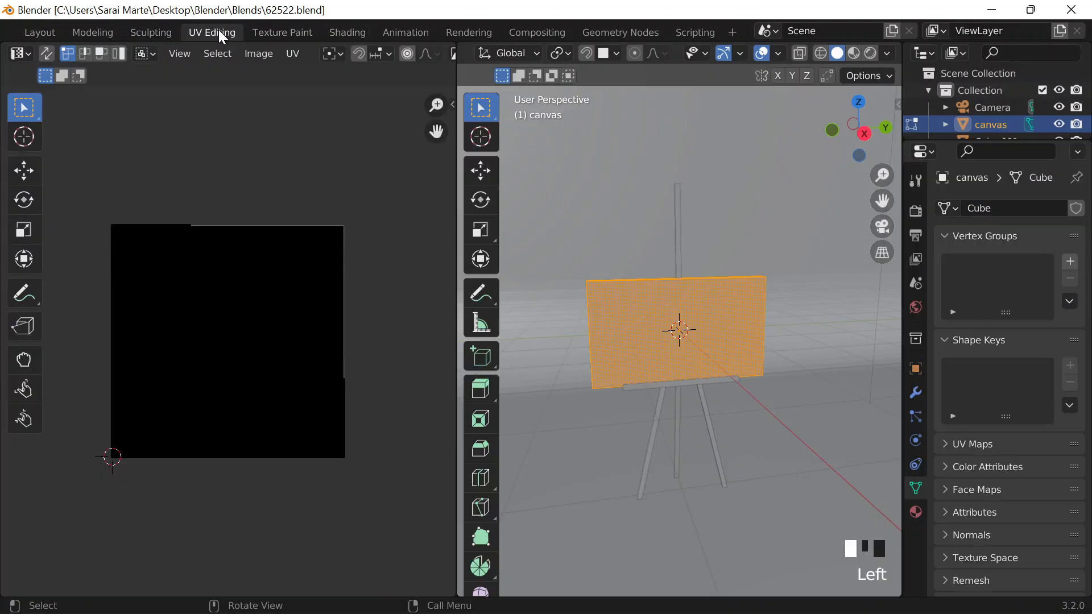
{"action": "scroll", "coordinate": [161, 215], "scroll_direction": "down", "scroll_amount": 1}
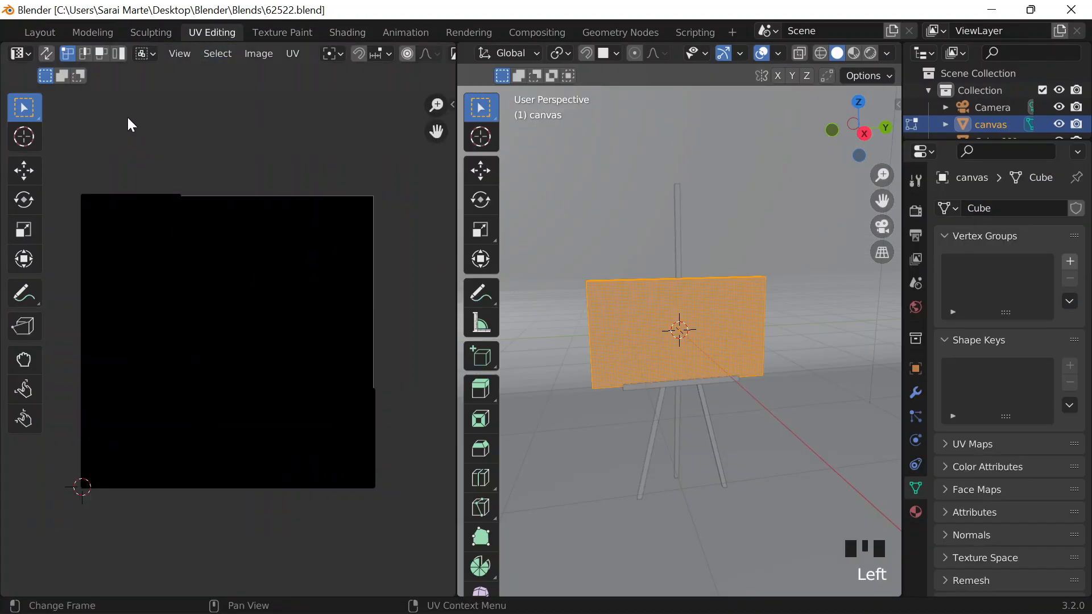
{"action": "left_click", "coordinate": [50, 53]}
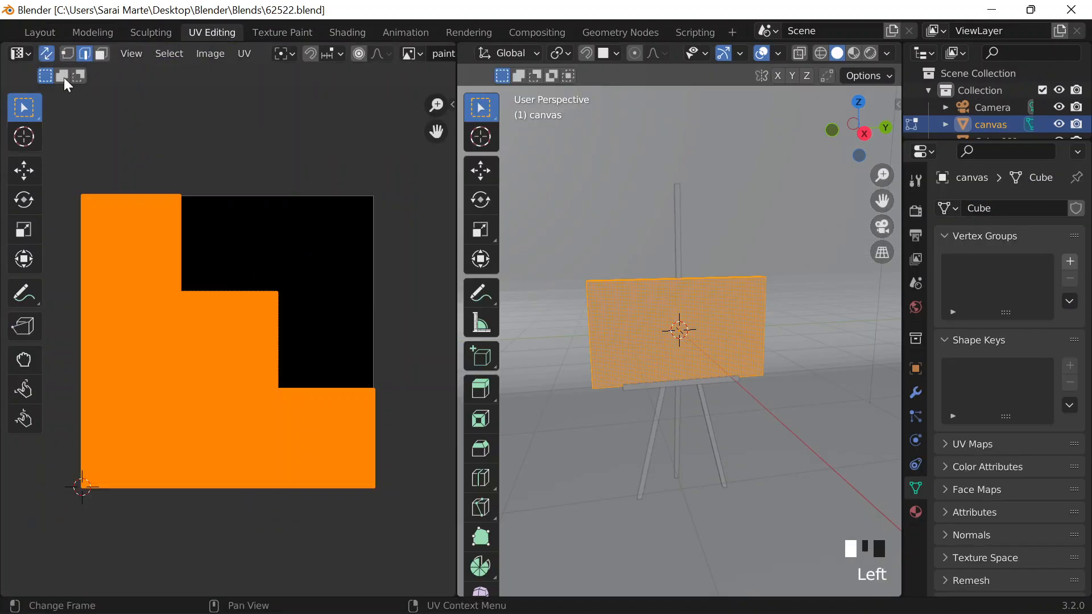
{"action": "left_click", "coordinate": [854, 53]}
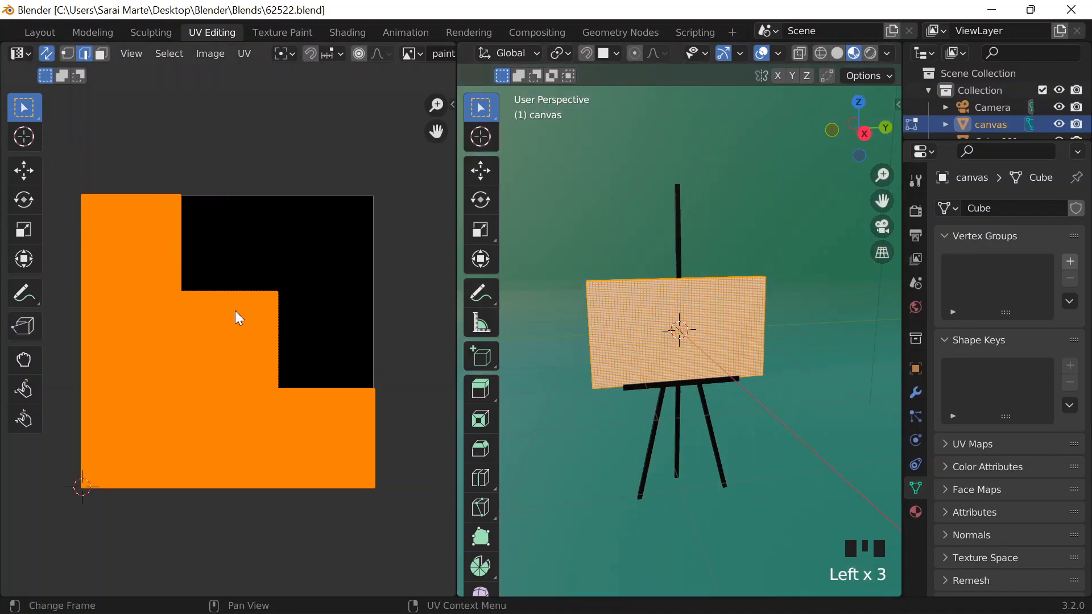
Try to move the unwrapped UV layout and select a single part of it
{"action": "key", "text": "g"}
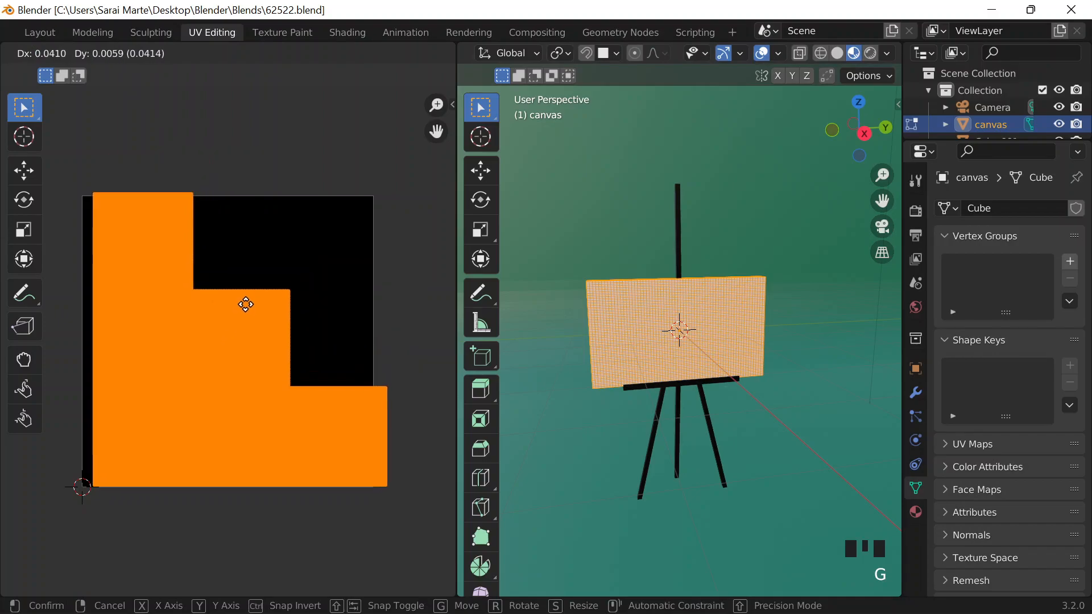
{"action": "left_click", "coordinate": [238, 304]}
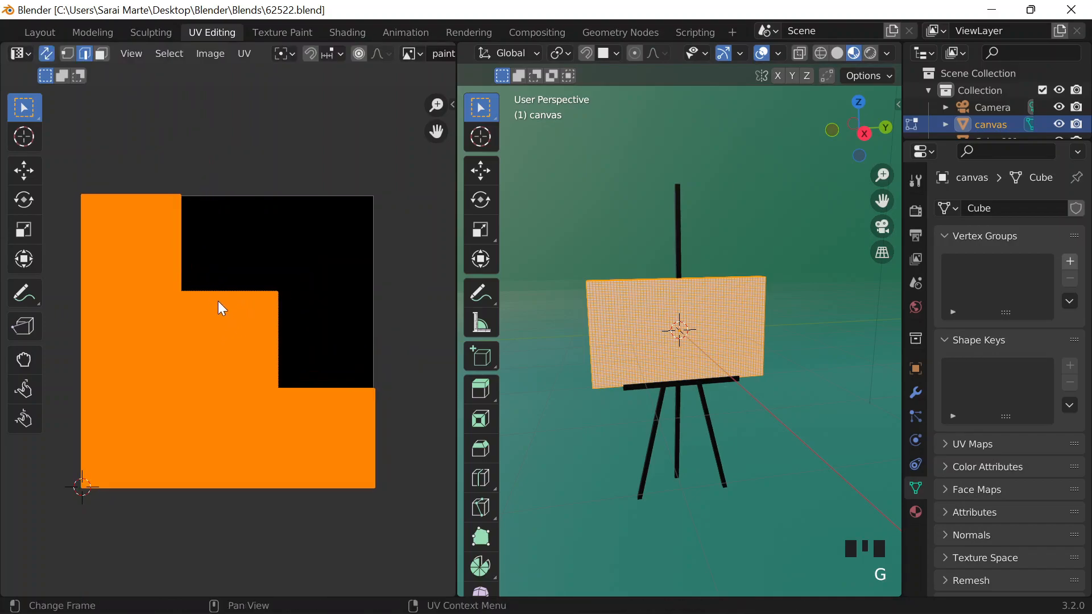
{"action": "left_click", "coordinate": [212, 281]}
{"action": "left_click", "coordinate": [211, 313]}
{"action": "left_click", "coordinate": [211, 312]}
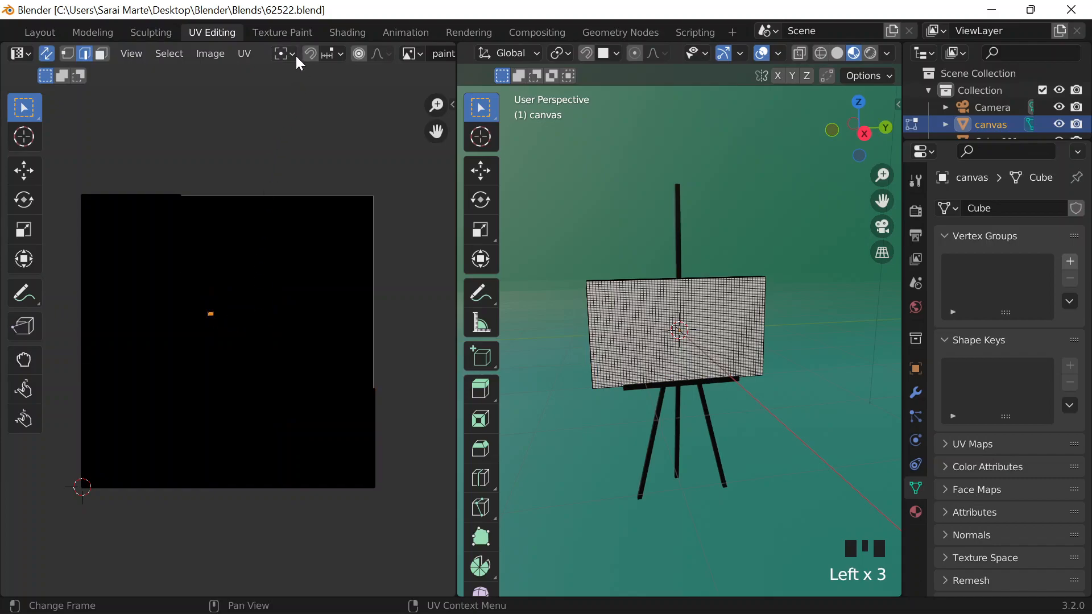
{"action": "left_click", "coordinate": [245, 53]}
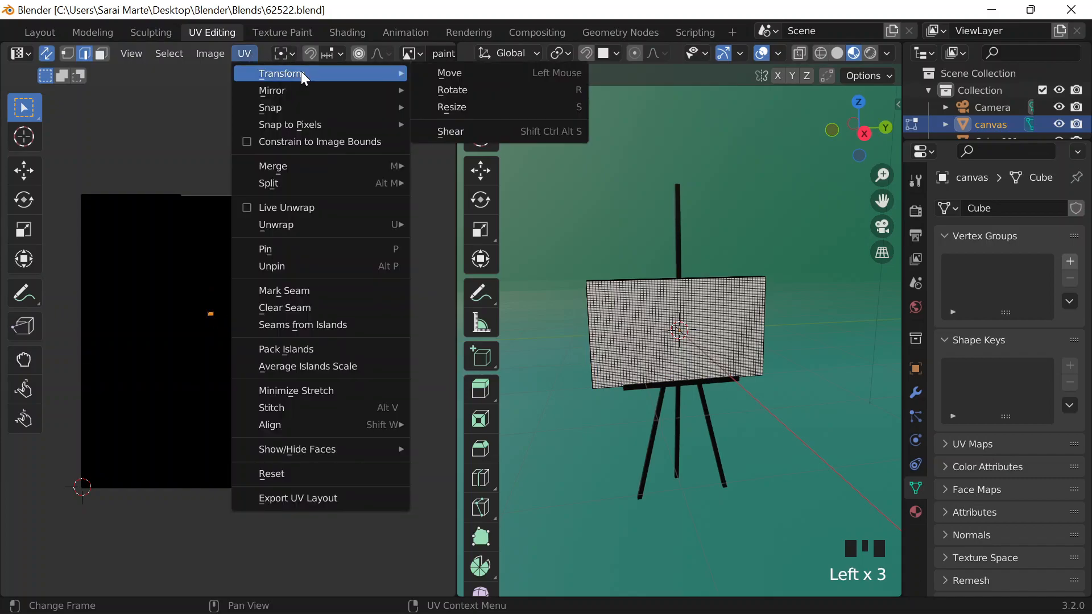
{"action": "left_click", "coordinate": [175, 80]}
{"action": "left_click", "coordinate": [175, 80]}
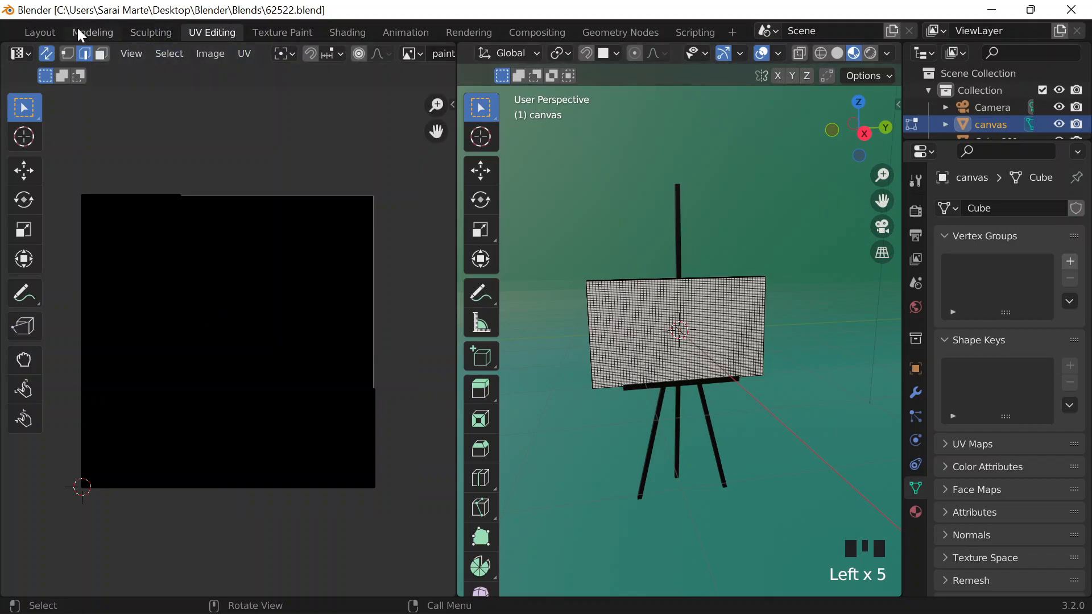
Return to the Layout workspace and hide the viewport's overlays and gizmos around the painted canvas
{"action": "left_click", "coordinate": [38, 33]}
{"action": "scroll", "coordinate": [465, 281], "scroll_direction": "down", "scroll_amount": 2}
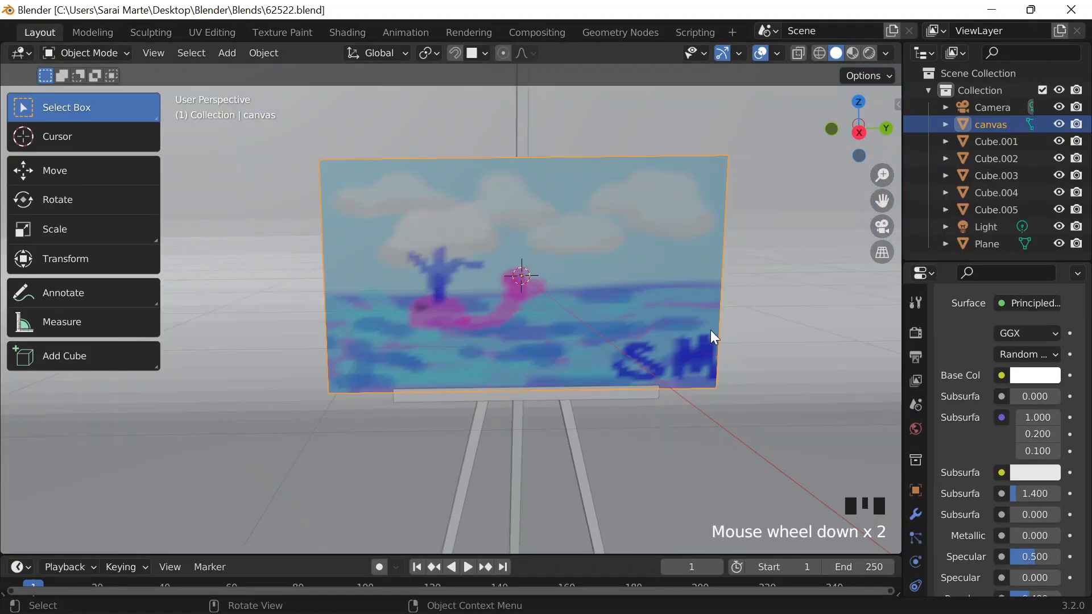
{"action": "left_click", "coordinate": [775, 214], "text": "shift"}
{"action": "middle_click_drag", "start_coordinate": [775, 215], "coordinate": [755, 232], "text": "shift"}
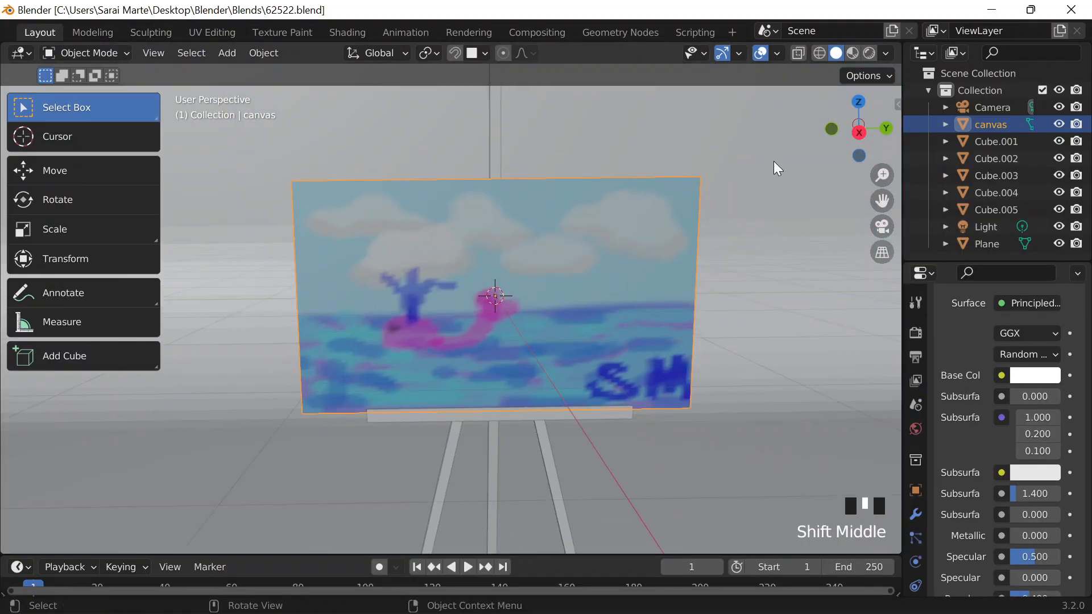
{"action": "left_click", "coordinate": [536, 247]}
{"action": "left_click", "coordinate": [761, 53]}
{"action": "left_click", "coordinate": [723, 53]}
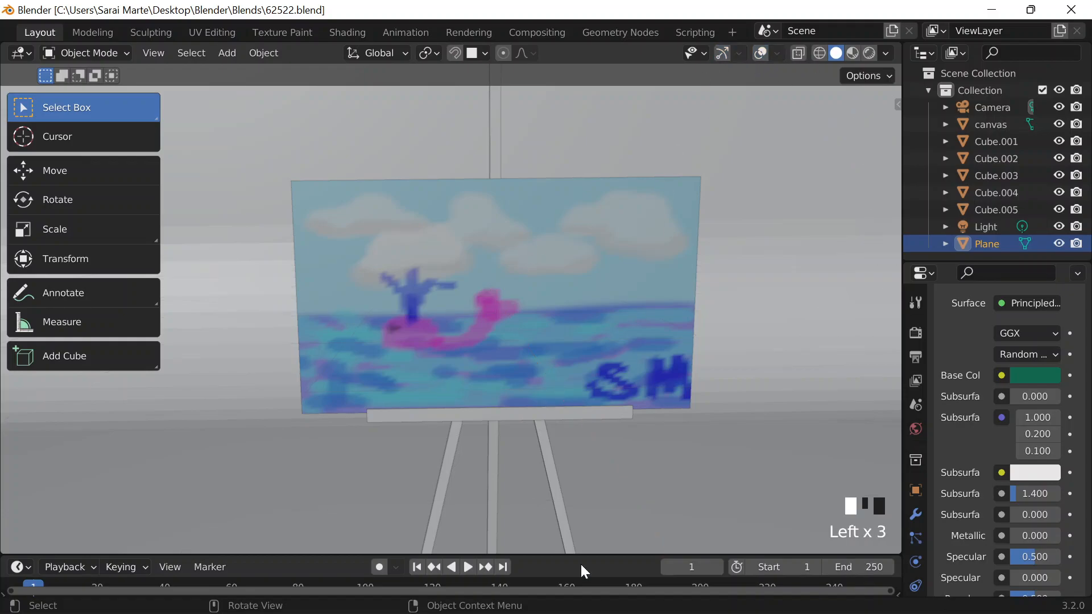
View the canvas straight on in right orthographic view and snip a rectangular screenshot of just the painting with Snipping Tool
{"action": "key", "text": "grave"}
{"action": "left_click", "coordinate": [718, 497]}
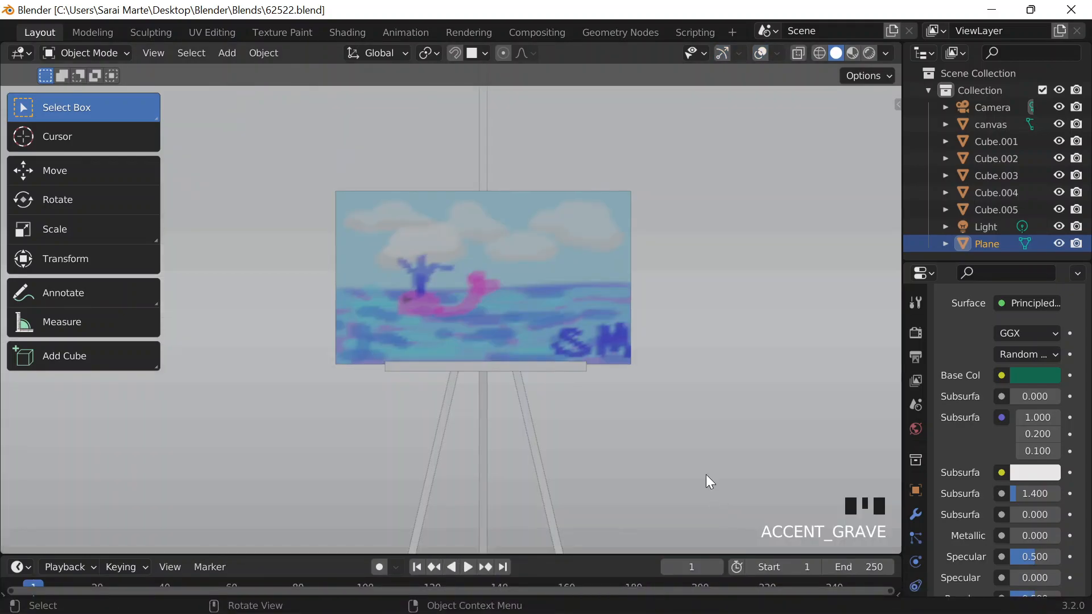
{"action": "left_click", "coordinate": [586, 595]}
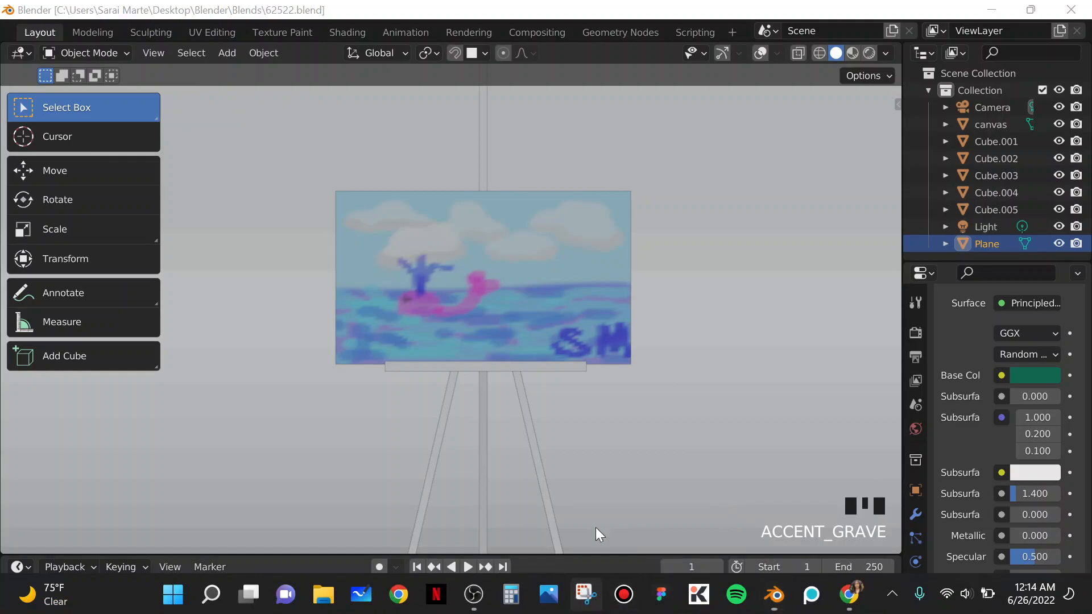
{"action": "left_click", "coordinate": [572, 135]}
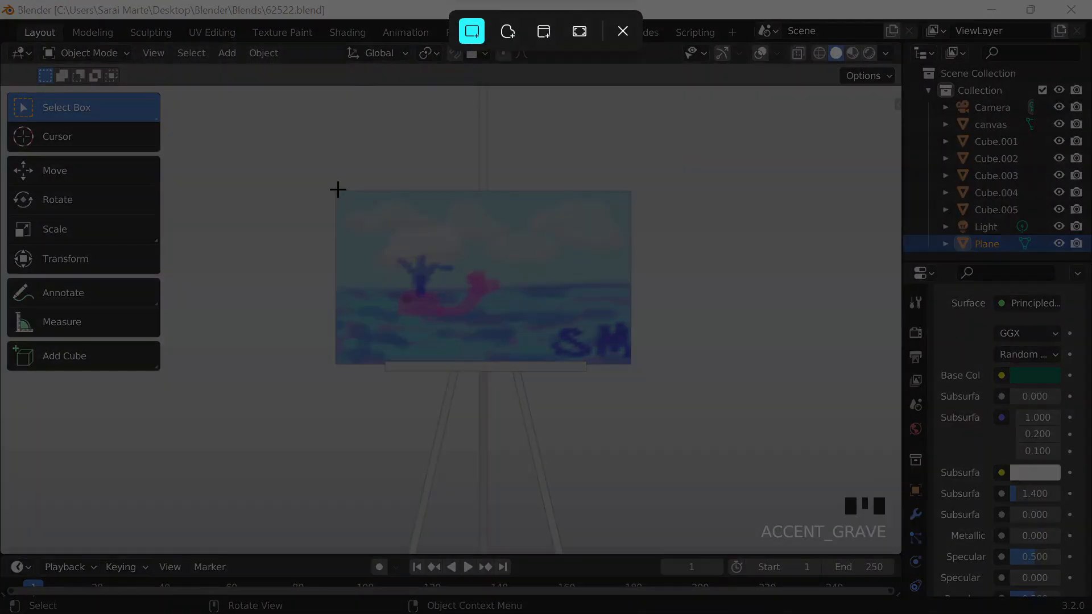
{"action": "mouse_move", "coordinate": [338, 189]}
{"action": "left_mouse_down"}
{"action": "mouse_move", "coordinate": [524, 334]}
{"action": "mouse_move", "coordinate": [629, 364]}
{"action": "left_mouse_up"}
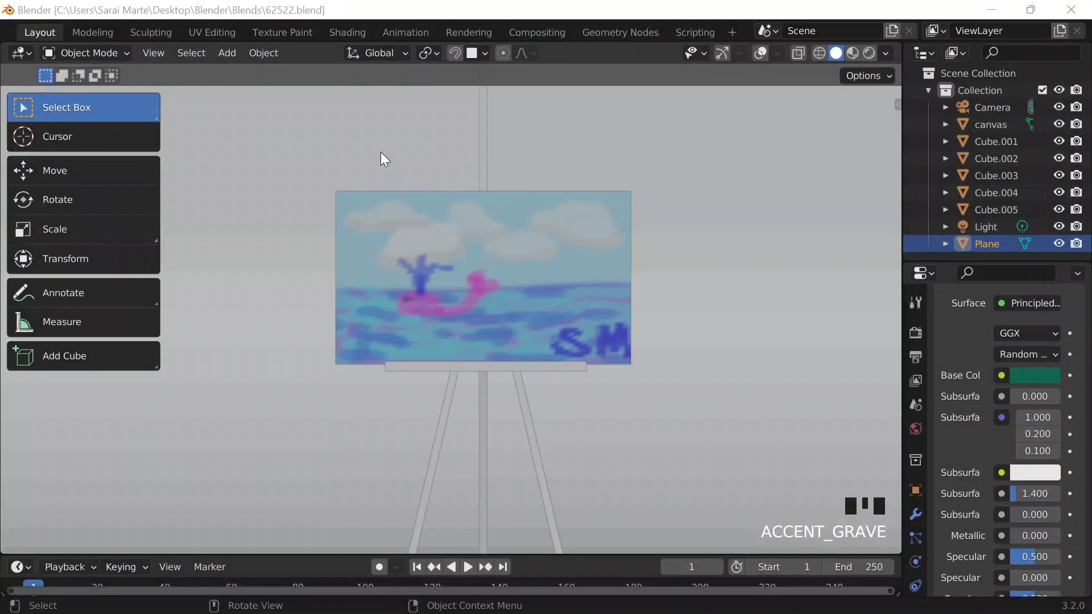
{"action": "left_click", "coordinate": [577, 135]}
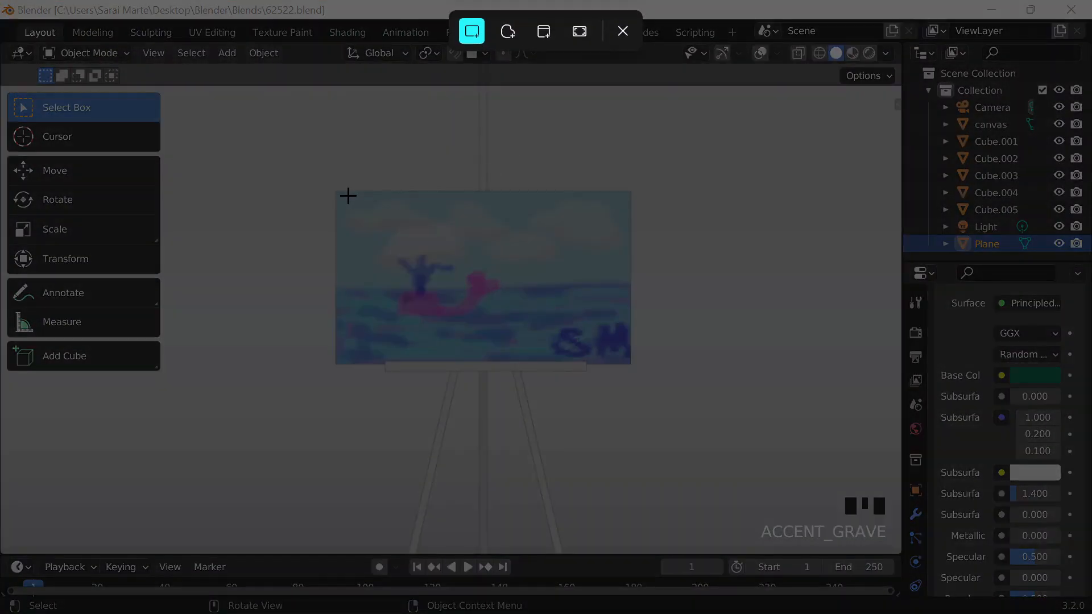
{"action": "mouse_move", "coordinate": [336, 193]}
{"action": "left_mouse_down"}
{"action": "mouse_move", "coordinate": [378, 256]}
{"action": "mouse_move", "coordinate": [654, 366]}
{"action": "mouse_move", "coordinate": [630, 361]}
{"action": "left_mouse_up"}
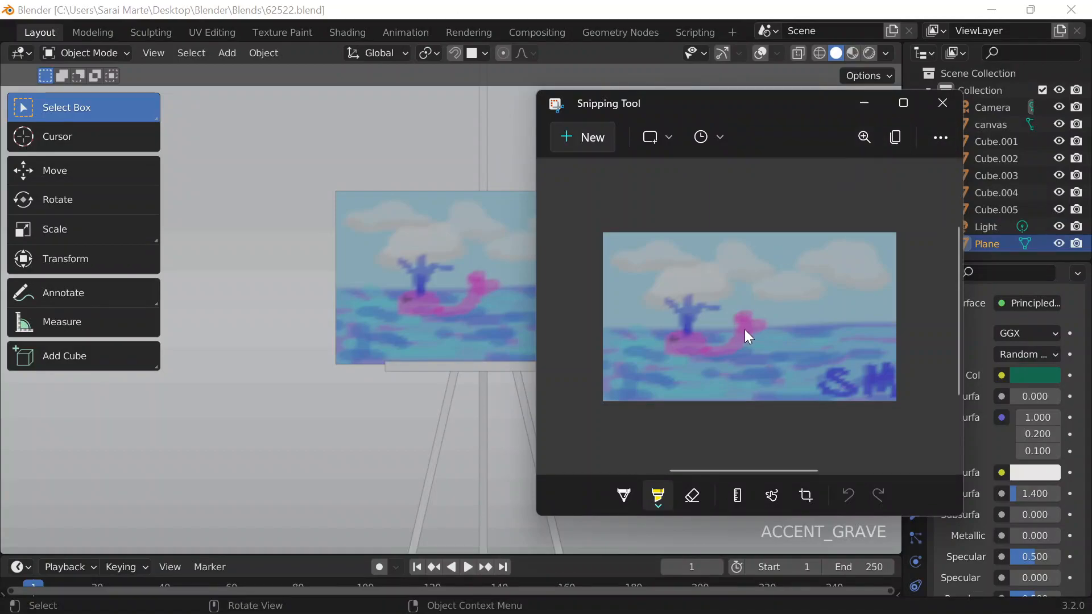
Save the snip as Screenshot 2022-06-26 001507.png in the Desktop's Blender folder, close Snipping Tool and return to Blender
{"action": "key", "text": "ctrl+s"}
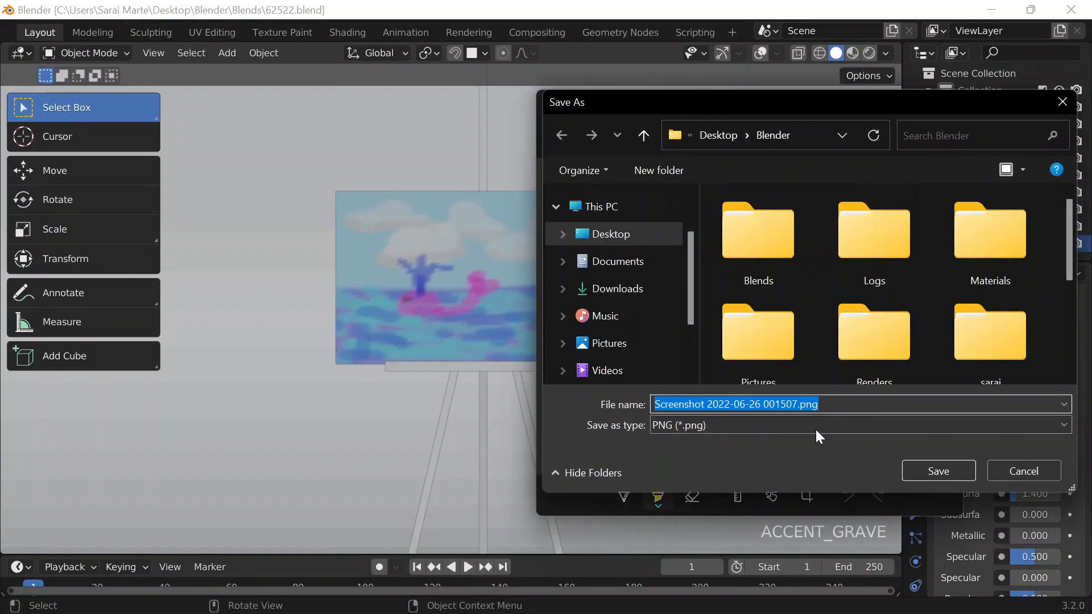
{"action": "double_click", "coordinate": [769, 257]}
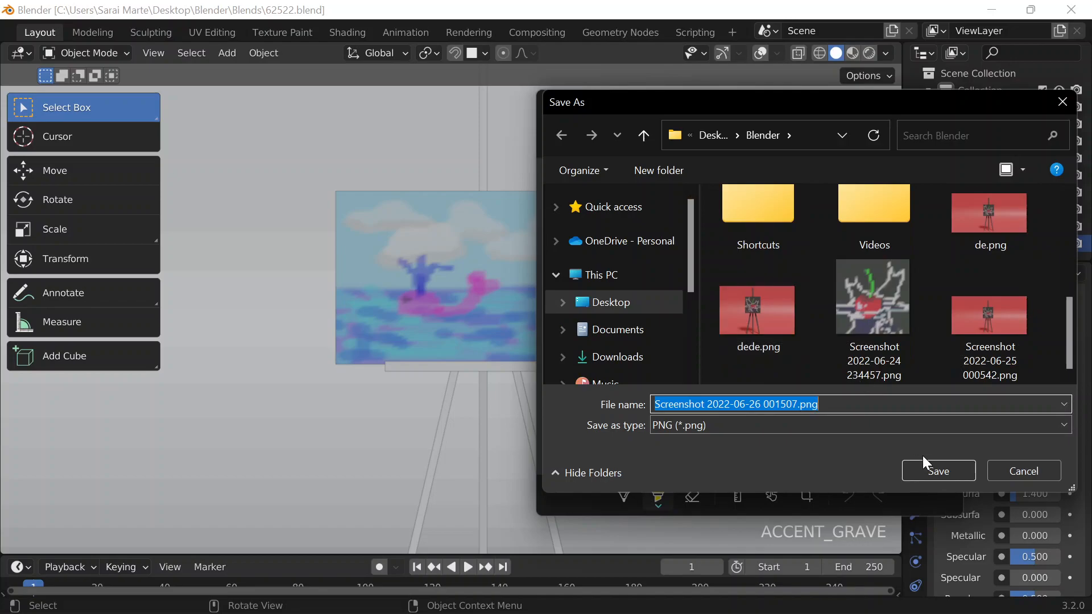
{"action": "left_click", "coordinate": [931, 466]}
{"action": "left_click", "coordinate": [943, 103]}
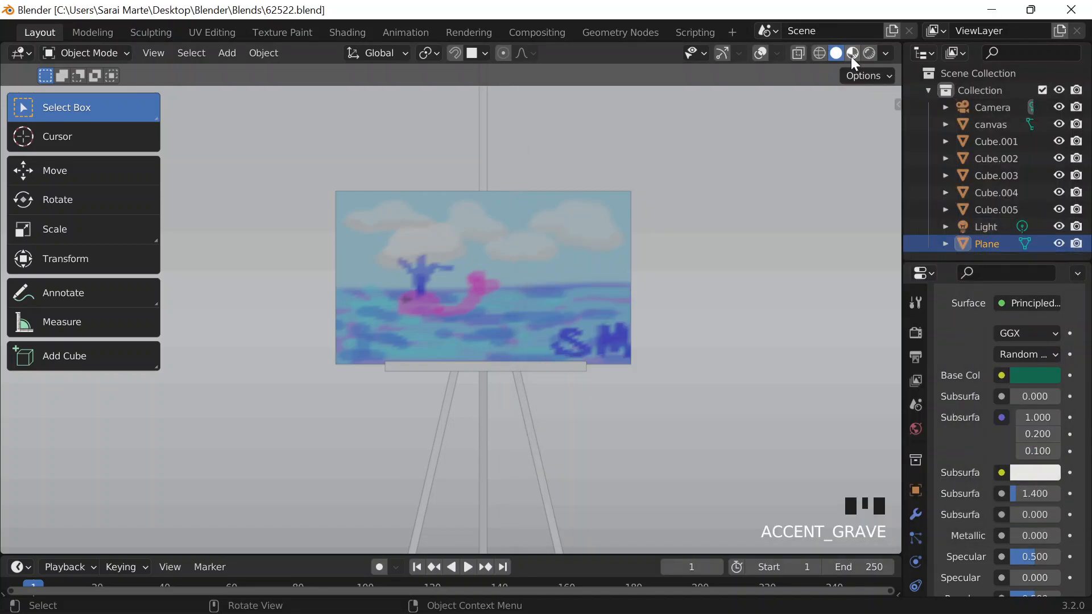
Set the viewport to material preview shading, select the canvas and show the gizmos and overlays again
{"action": "left_click", "coordinate": [851, 55]}
{"action": "left_click", "coordinate": [560, 228]}
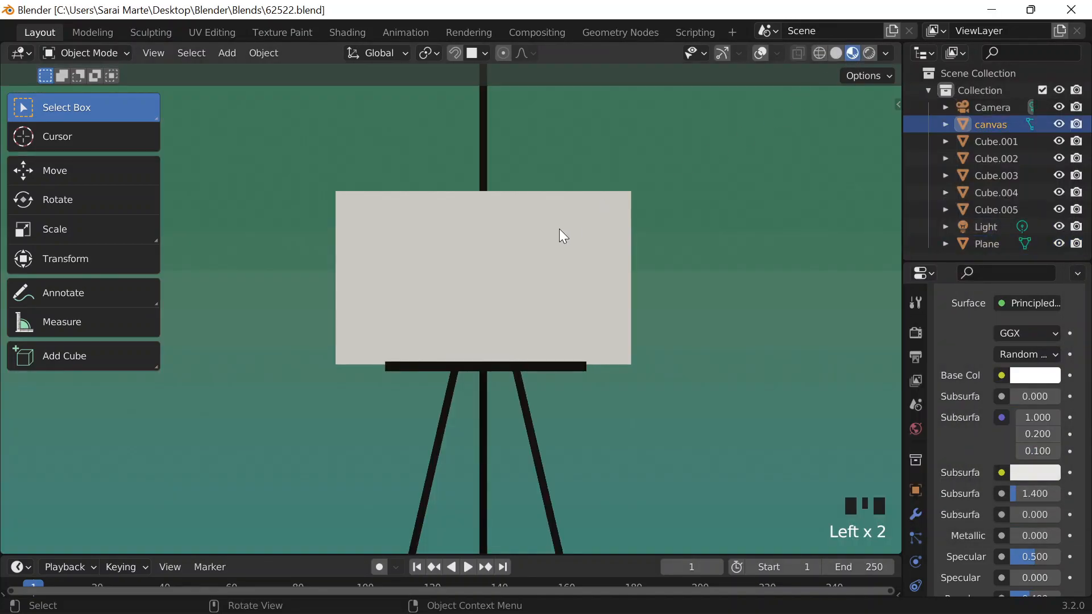
{"action": "scroll", "coordinate": [520, 205], "scroll_direction": "down", "scroll_amount": 2}
{"action": "left_click", "coordinate": [723, 53]}
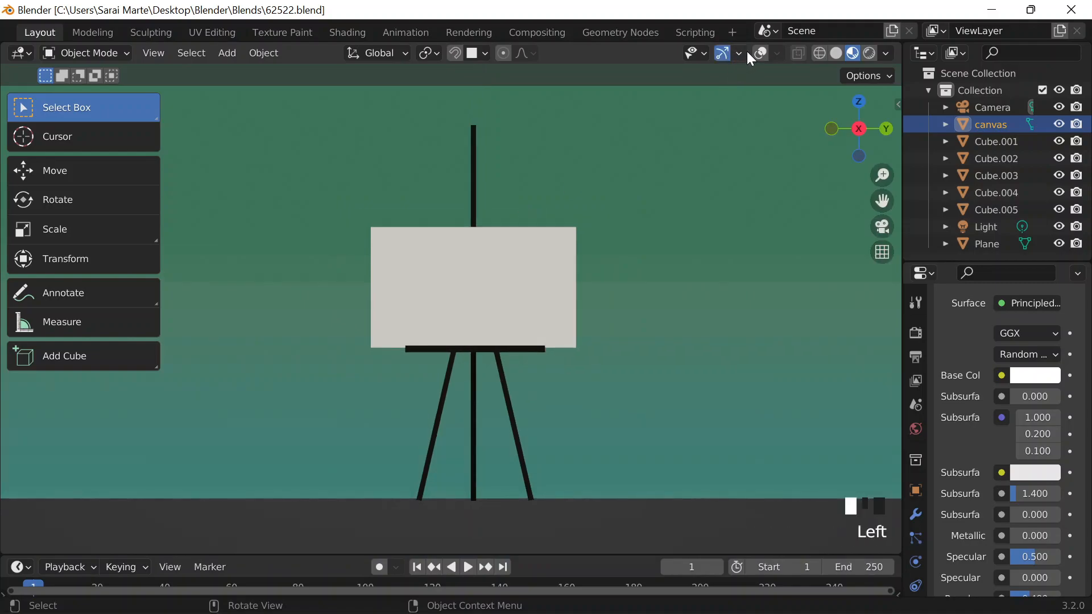
{"action": "left_click", "coordinate": [761, 53]}
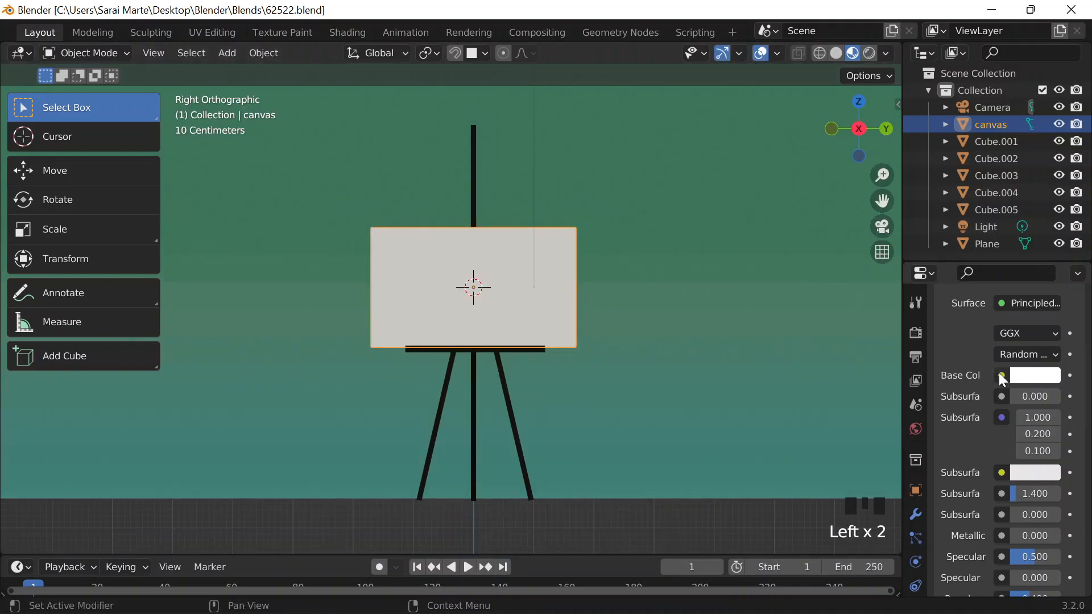
Use an Image Texture as the base color of the canvas's material
{"action": "left_click", "coordinate": [1020, 376]}
{"action": "left_click", "coordinate": [1001, 376]}
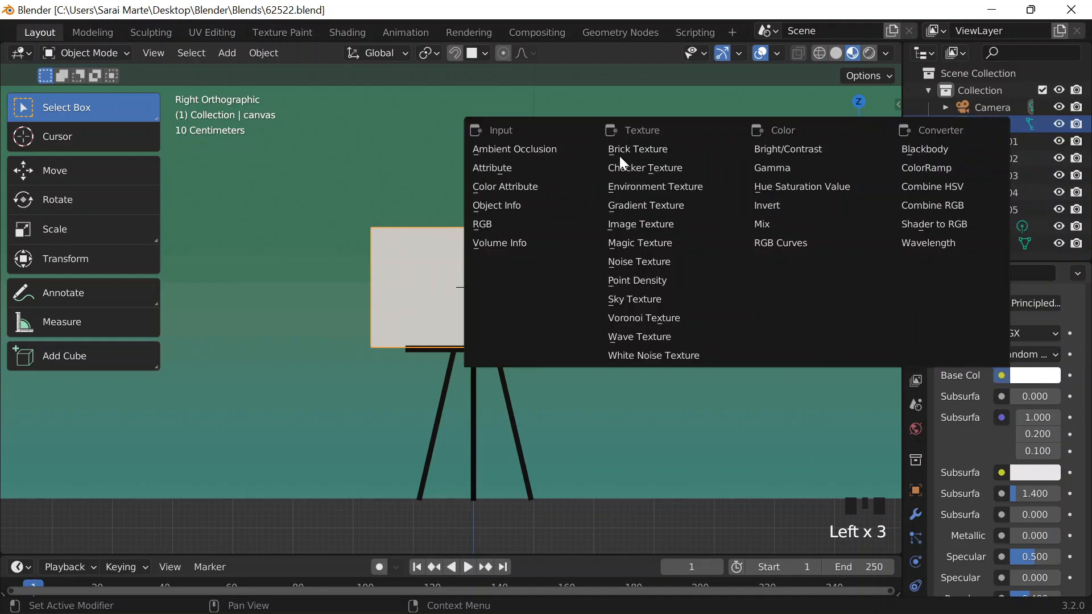
{"action": "left_click", "coordinate": [645, 225]}
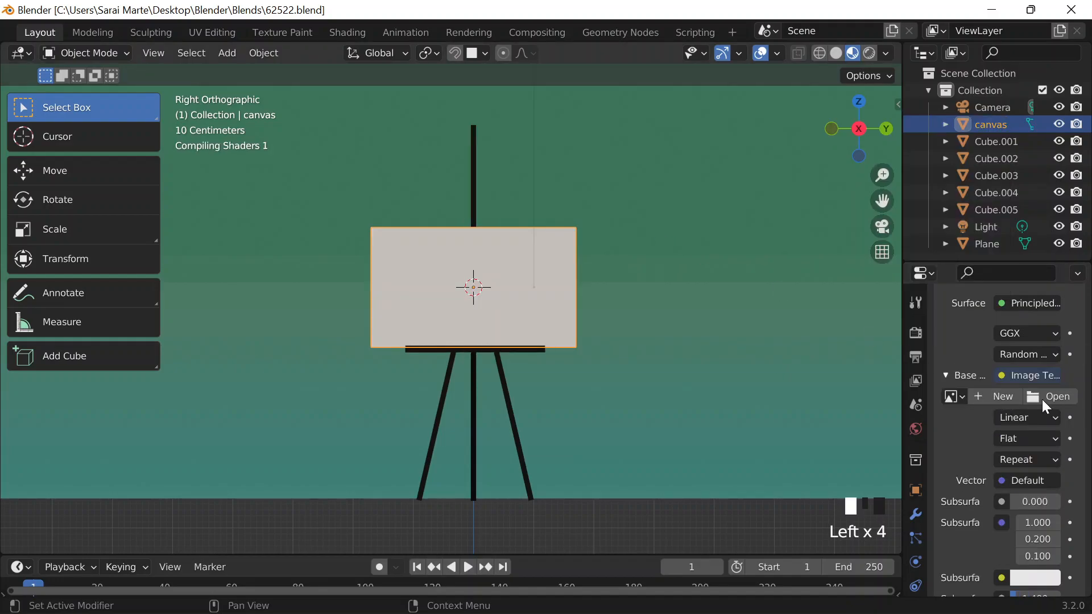
Try an Image Texture as the base color of the backdrop plane and undo it
{"action": "left_click", "coordinate": [630, 318]}
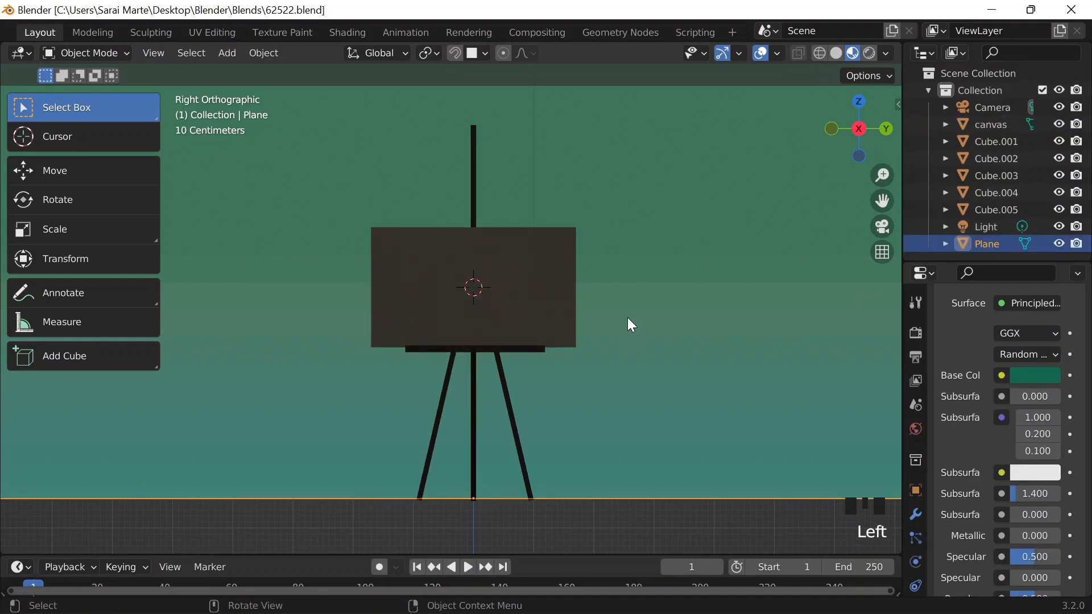
{"action": "scroll", "coordinate": [1014, 431], "scroll_direction": "down", "scroll_amount": 1}
{"action": "scroll", "coordinate": [1001, 398], "scroll_direction": "up", "scroll_amount": 2}
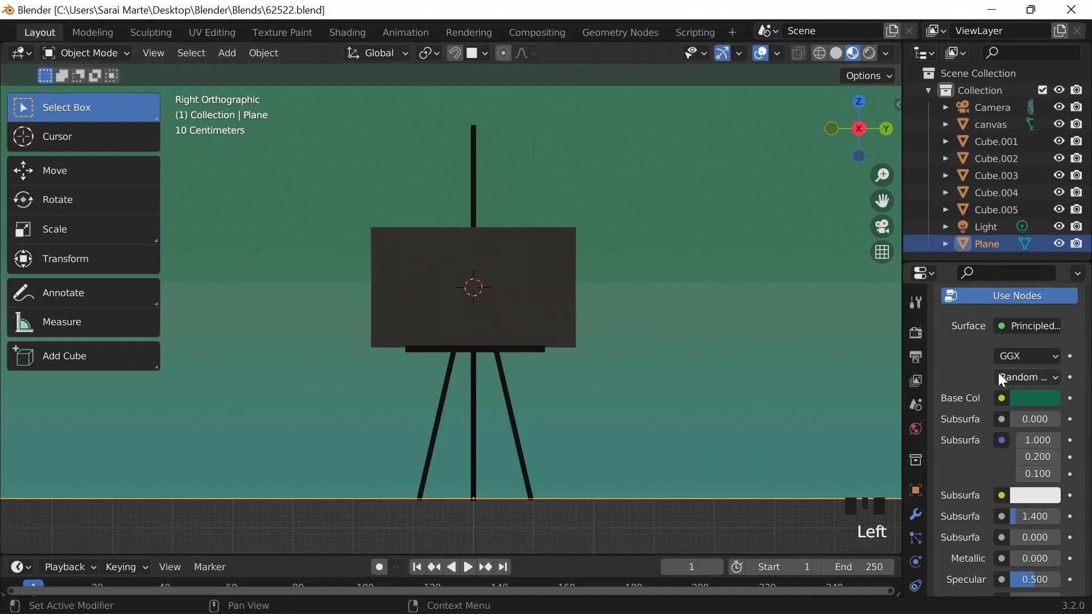
{"action": "left_click", "coordinate": [1001, 399]}
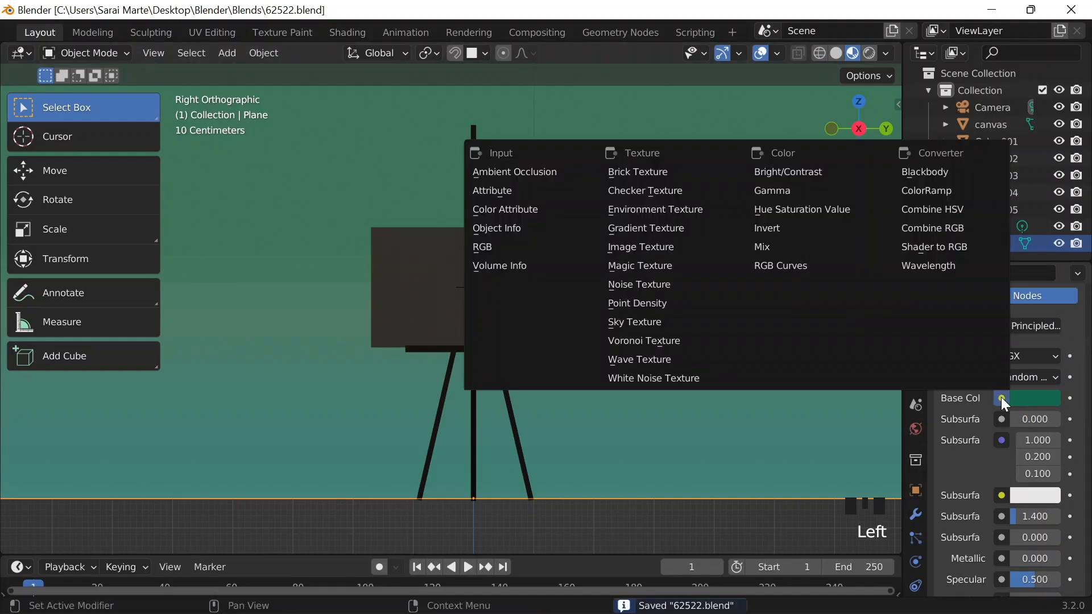
{"action": "left_click", "coordinate": [671, 246]}
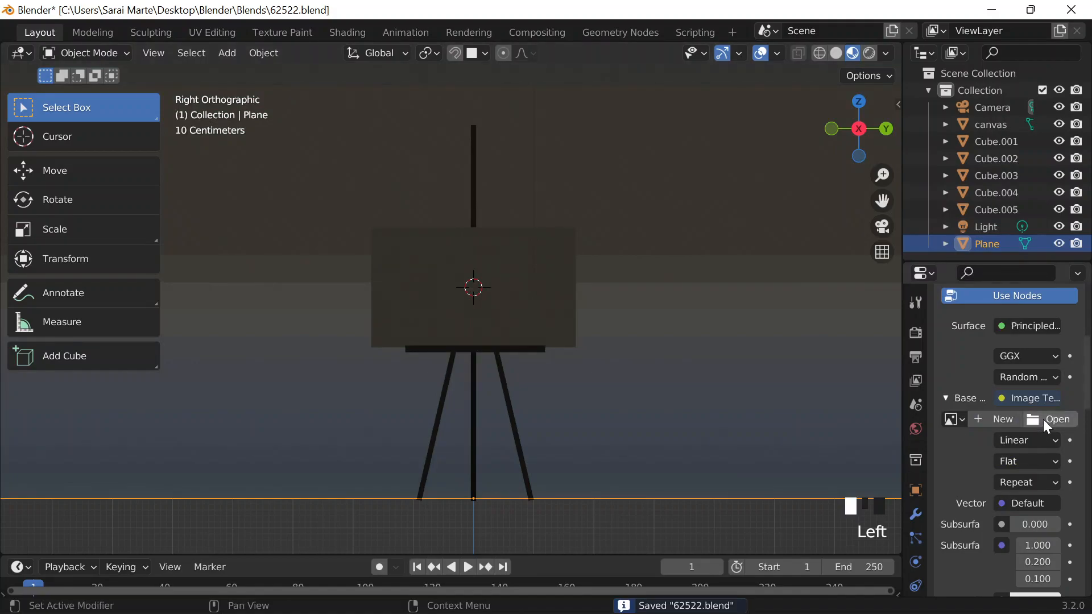
{"action": "scroll", "coordinate": [539, 317], "scroll_direction": "down", "scroll_amount": 13}
{"action": "scroll", "coordinate": [537, 321], "scroll_direction": "up", "scroll_amount": 1}
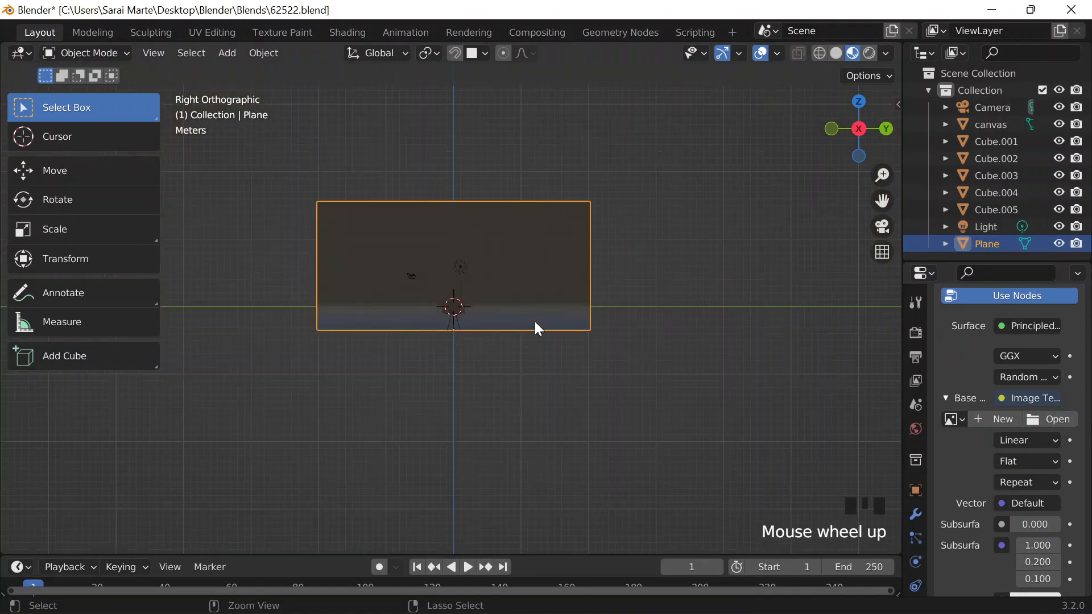
{"action": "key", "text": "ctrl+z"}
Load Screenshot 2022-06-26 001507.png from the Desktop's Blender folder into the canvas material's Image Texture
{"action": "left_click", "coordinate": [437, 282]}
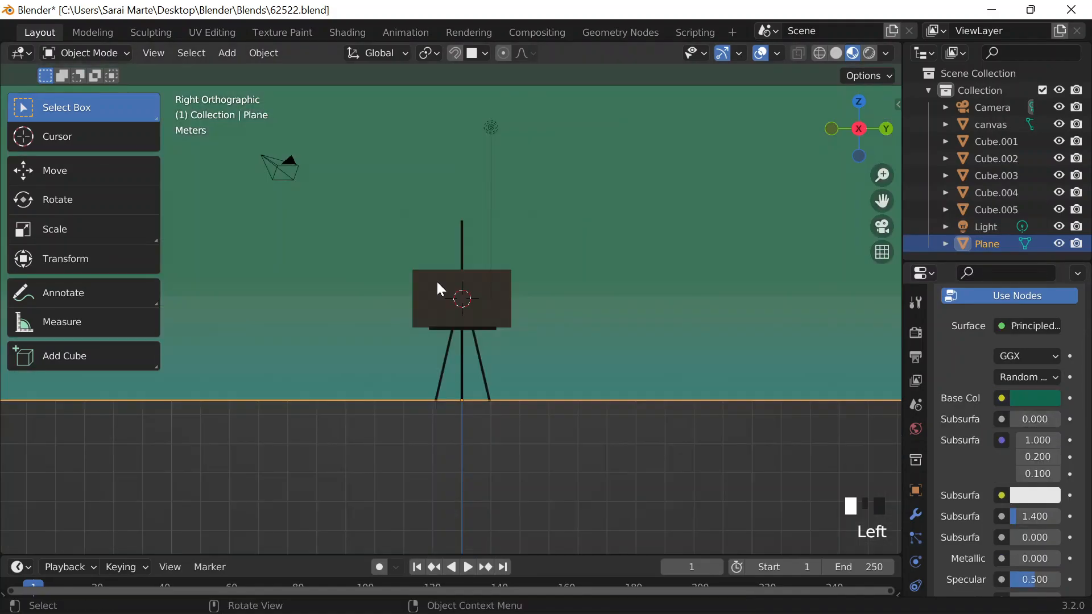
{"action": "left_click", "coordinate": [441, 289]}
{"action": "scroll", "coordinate": [441, 289], "scroll_direction": "up", "scroll_amount": 4}
{"action": "left_click", "coordinate": [1043, 419]}
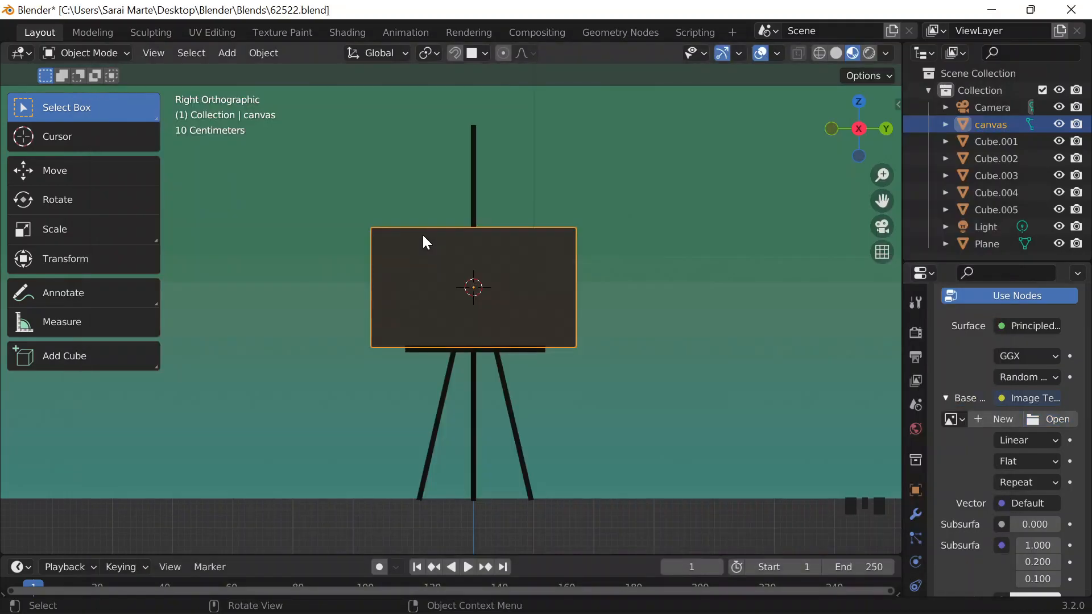
{"action": "left_click", "coordinate": [1039, 418]}
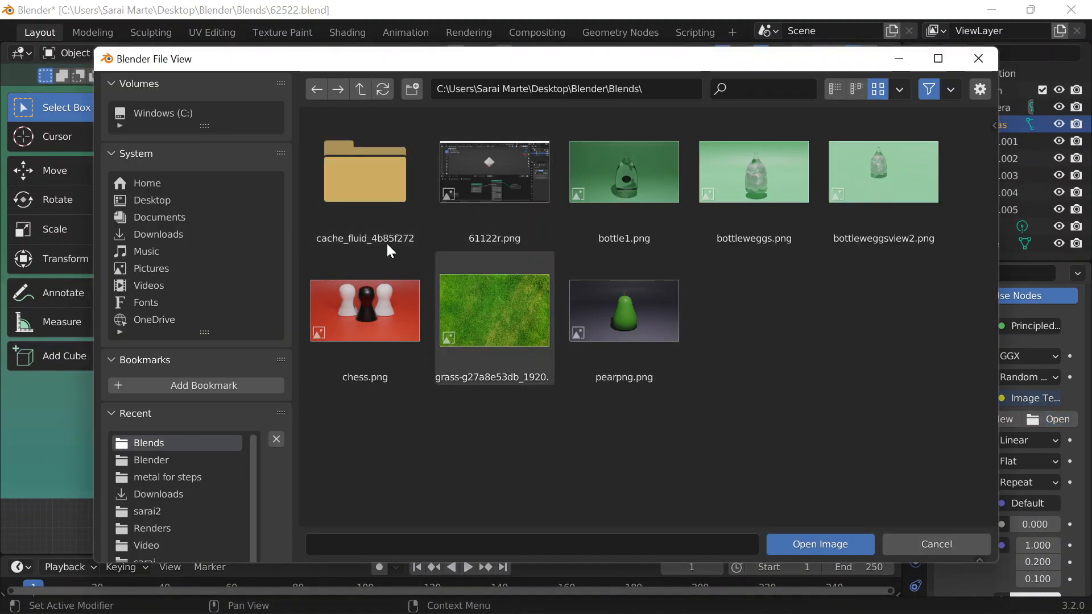
{"action": "left_click", "coordinate": [166, 201]}
{"action": "left_click", "coordinate": [170, 216]}
{"action": "left_click", "coordinate": [188, 200]}
{"action": "double_click", "coordinate": [369, 192]}
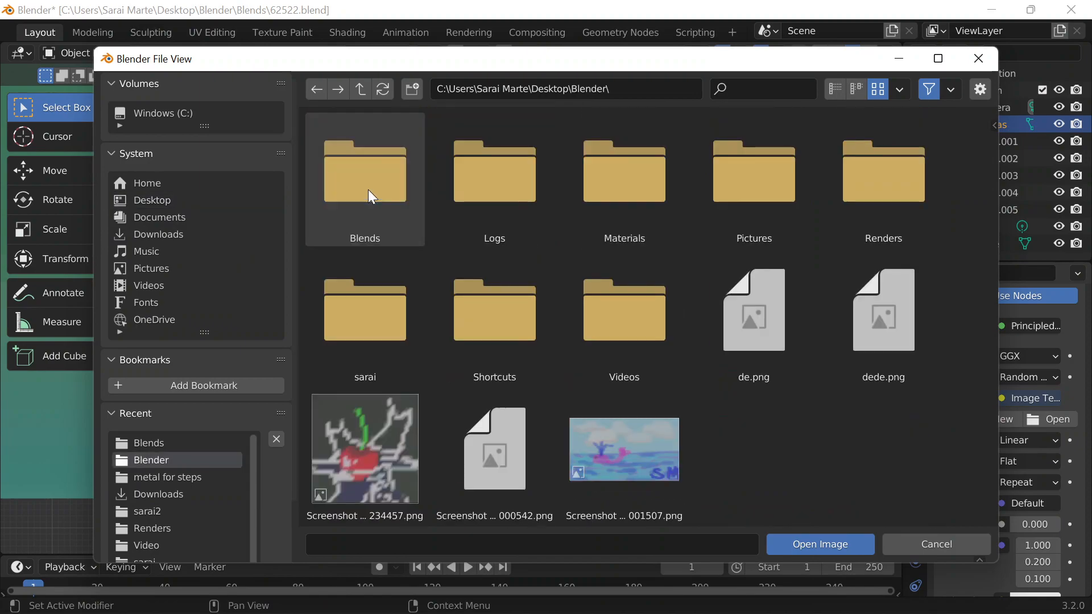
{"action": "scroll", "coordinate": [545, 377], "scroll_direction": "down", "scroll_amount": 1}
{"action": "double_click", "coordinate": [645, 427]}
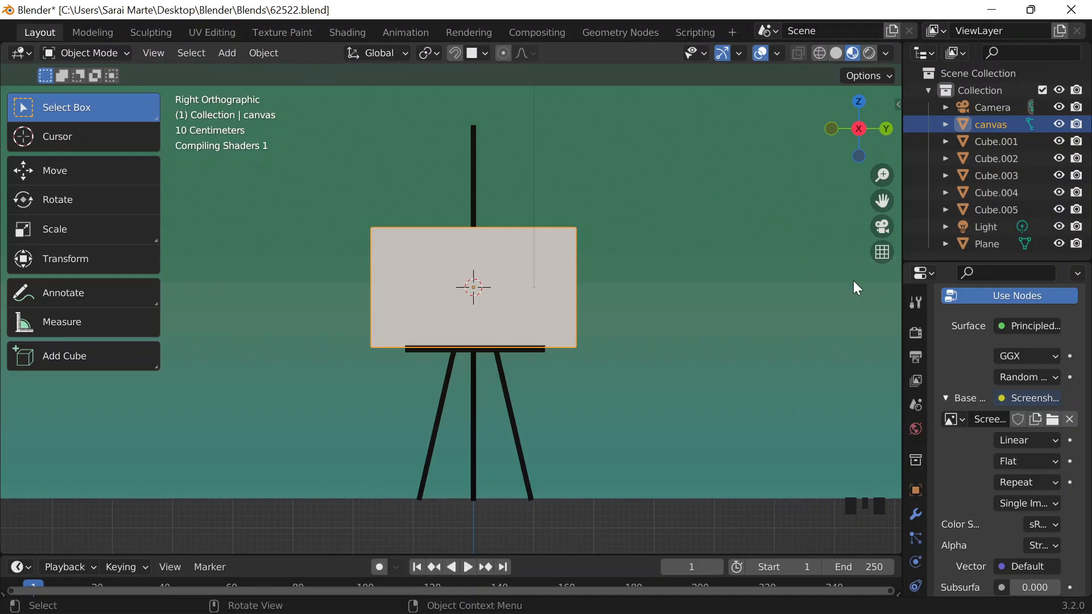
Try to select the UV layout in the UV Editing workspace with the backdrop plane active, and return to the Layout workspace
{"action": "left_click", "coordinate": [837, 272]}
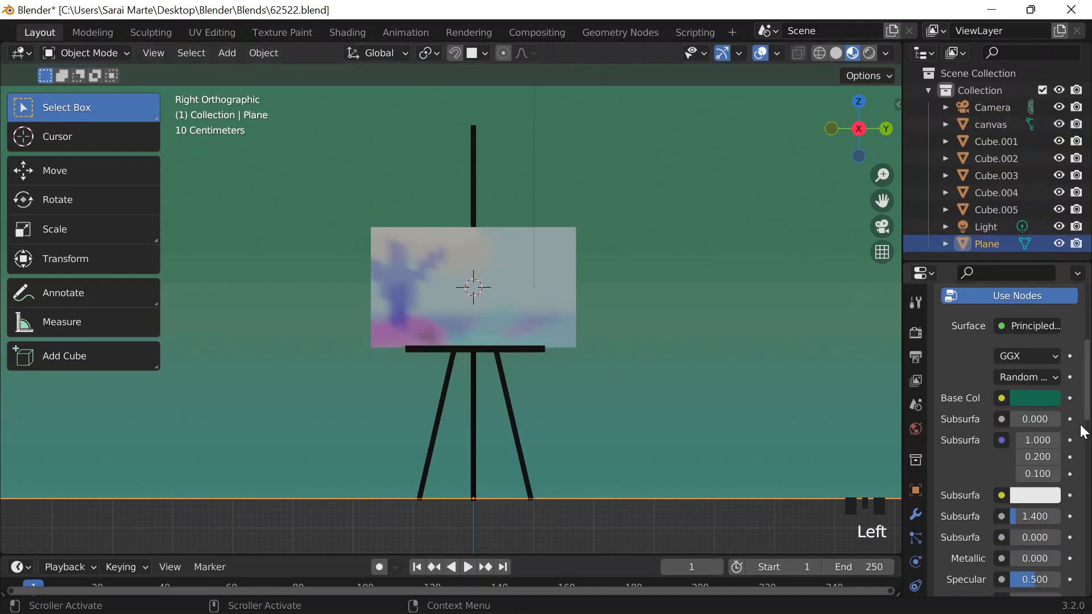
{"action": "left_click", "coordinate": [211, 32]}
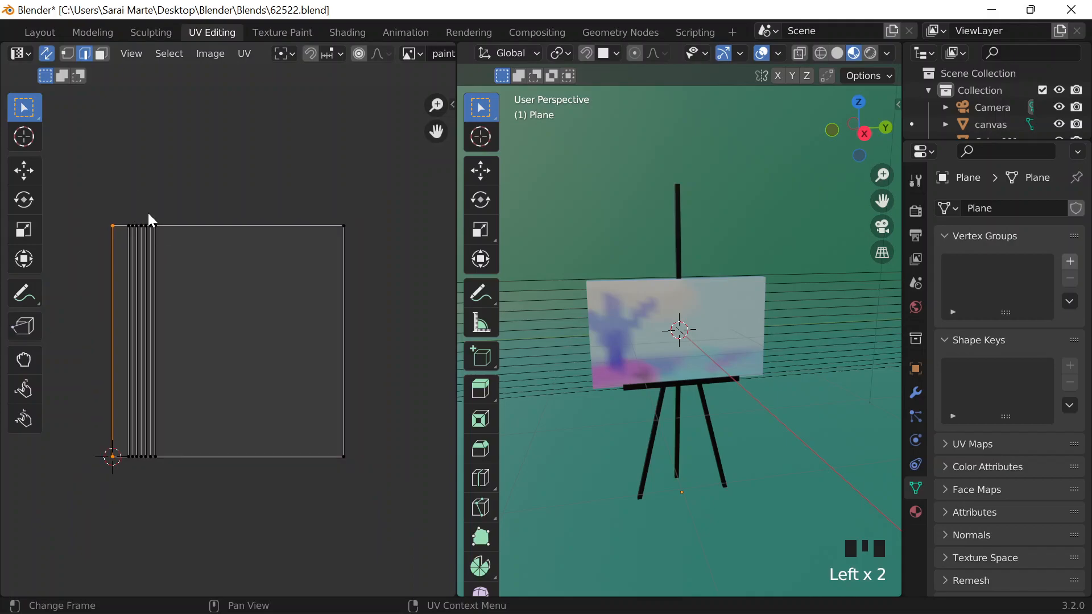
{"action": "left_click_drag", "start_coordinate": [114, 206], "coordinate": [214, 490]}
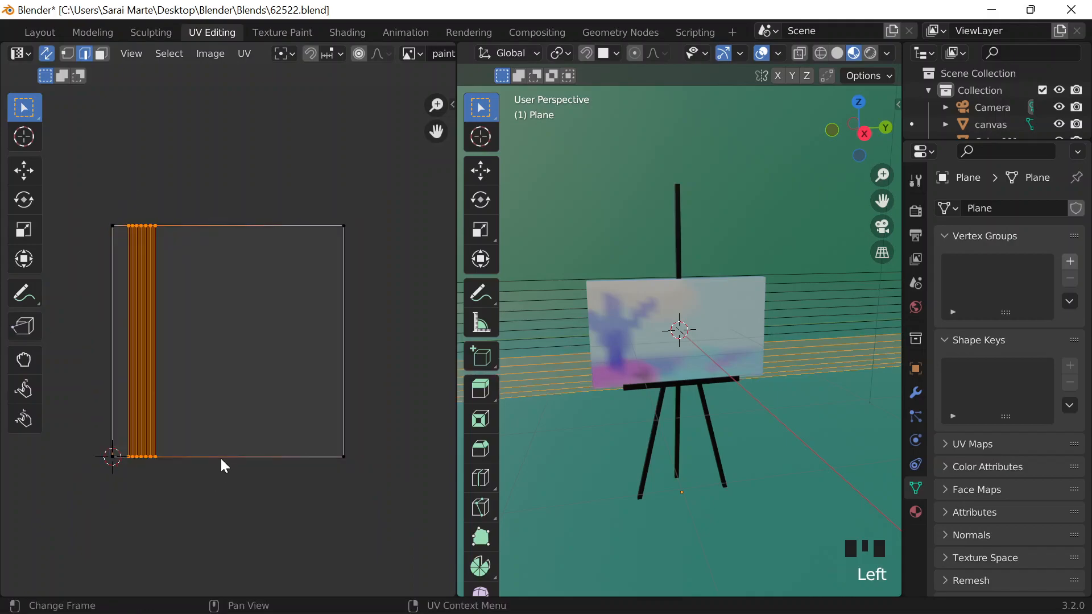
{"action": "scroll", "coordinate": [220, 459], "scroll_direction": "down", "scroll_amount": 3}
{"action": "scroll", "coordinate": [646, 428], "scroll_direction": "down", "scroll_amount": 10}
{"action": "scroll", "coordinate": [734, 444], "scroll_direction": "up", "scroll_amount": 6}
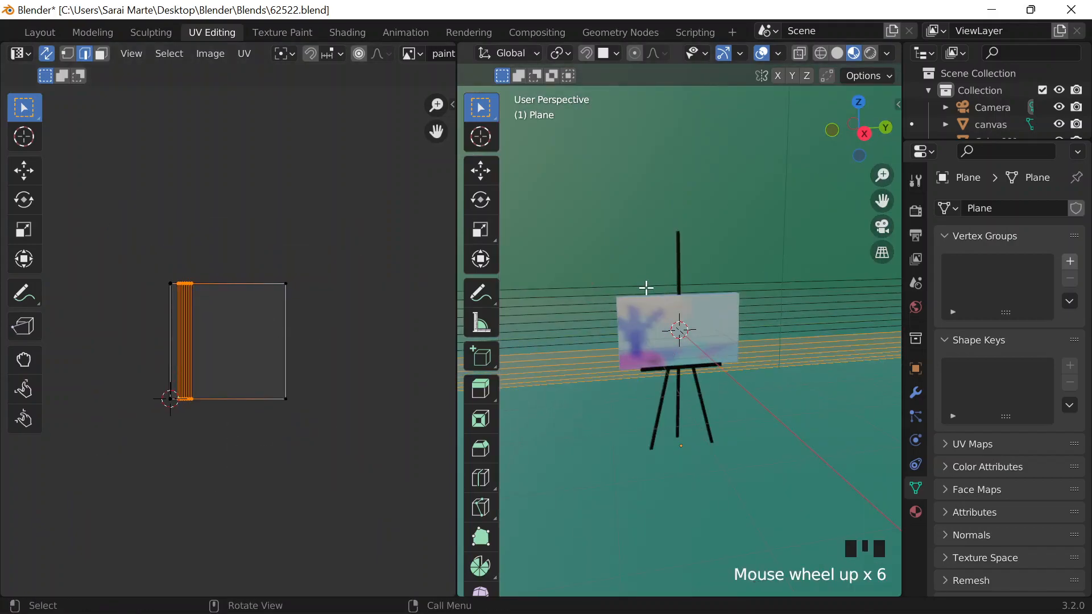
{"action": "left_click", "coordinate": [673, 321]}
{"action": "left_click", "coordinate": [510, 53]}
{"action": "key", "text": "Escape"}
{"action": "scroll", "coordinate": [499, 74], "scroll_direction": "down", "scroll_amount": 14}
{"action": "left_click", "coordinate": [866, 78]}
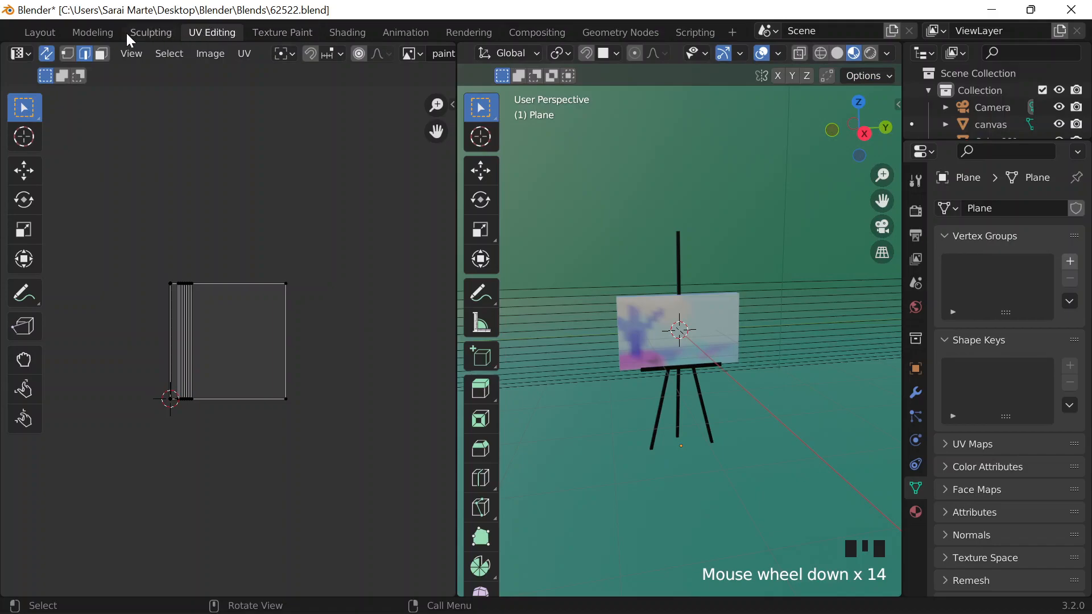
{"action": "left_click", "coordinate": [51, 31]}
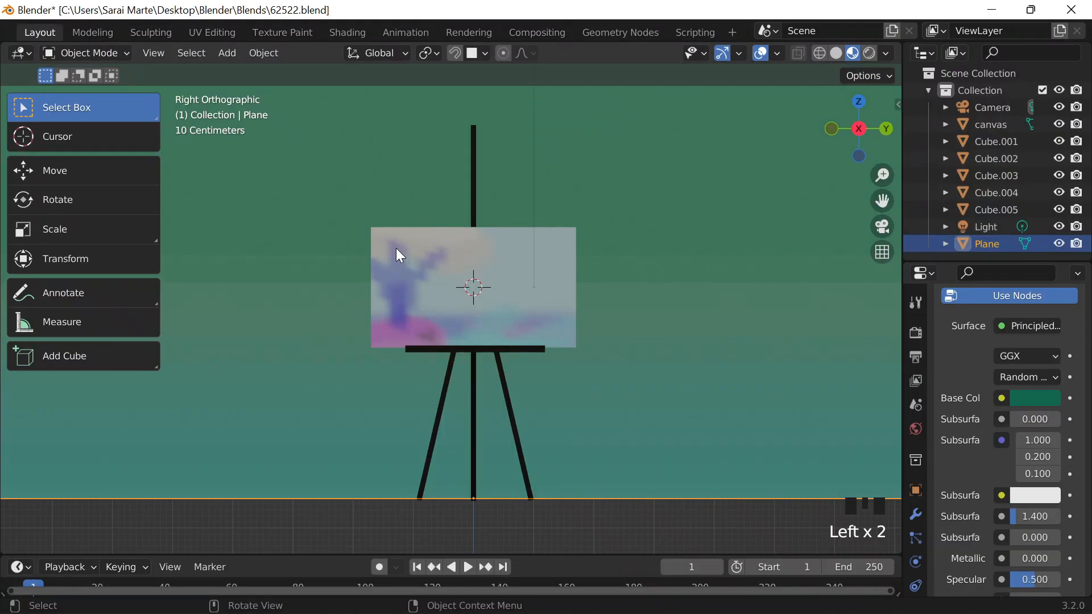
Select the canvas, select its whole UV layout in the UV Editing workspace and scale it to more than twice its size
{"action": "left_click", "coordinate": [396, 248]}
{"action": "scroll", "coordinate": [208, 33], "scroll_direction": "down", "scroll_amount": 2}
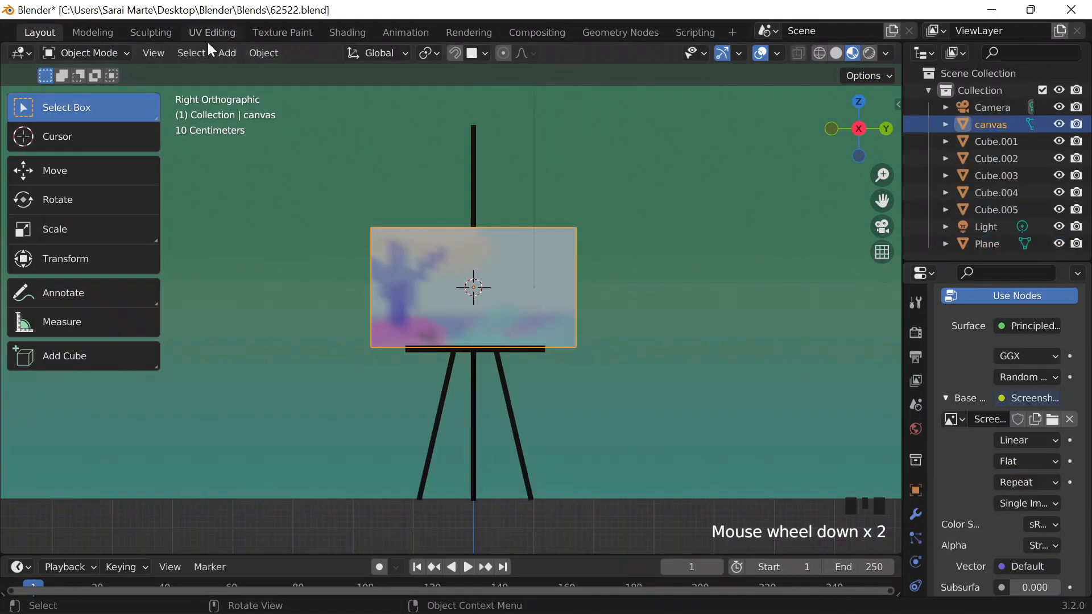
{"action": "left_click", "coordinate": [209, 33]}
{"action": "left_click", "coordinate": [211, 308]}
{"action": "left_click_drag", "start_coordinate": [142, 263], "coordinate": [320, 425]}
{"action": "key", "text": "g"}
{"action": "key", "text": "s"}
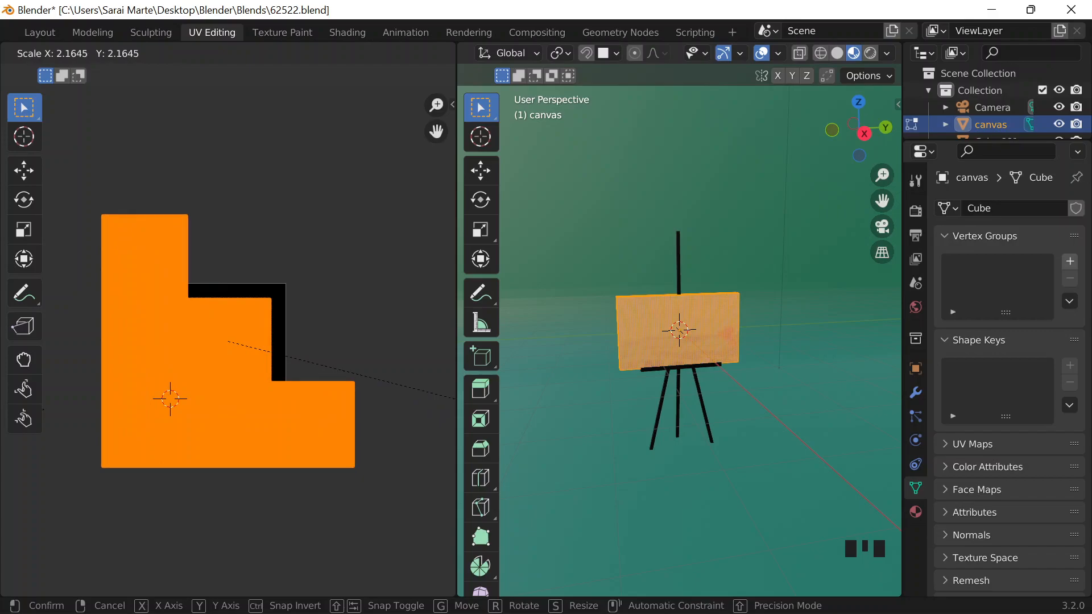
{"action": "left_click", "coordinate": [49, 414]}
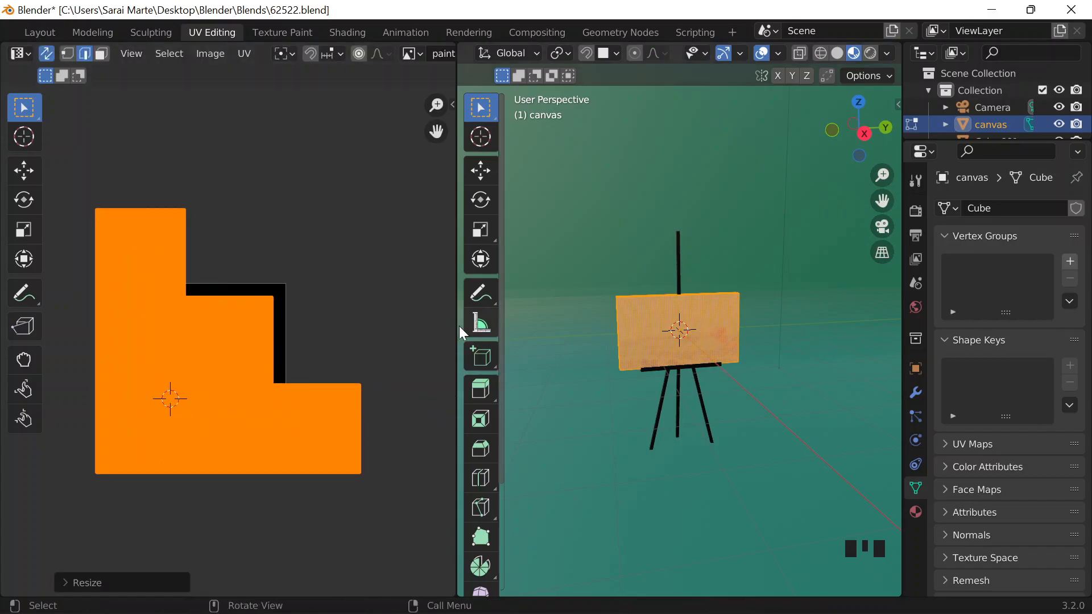
Move the enlarged UV layout about 0.1 units right and up, and deselect it
{"action": "key", "text": "g"}
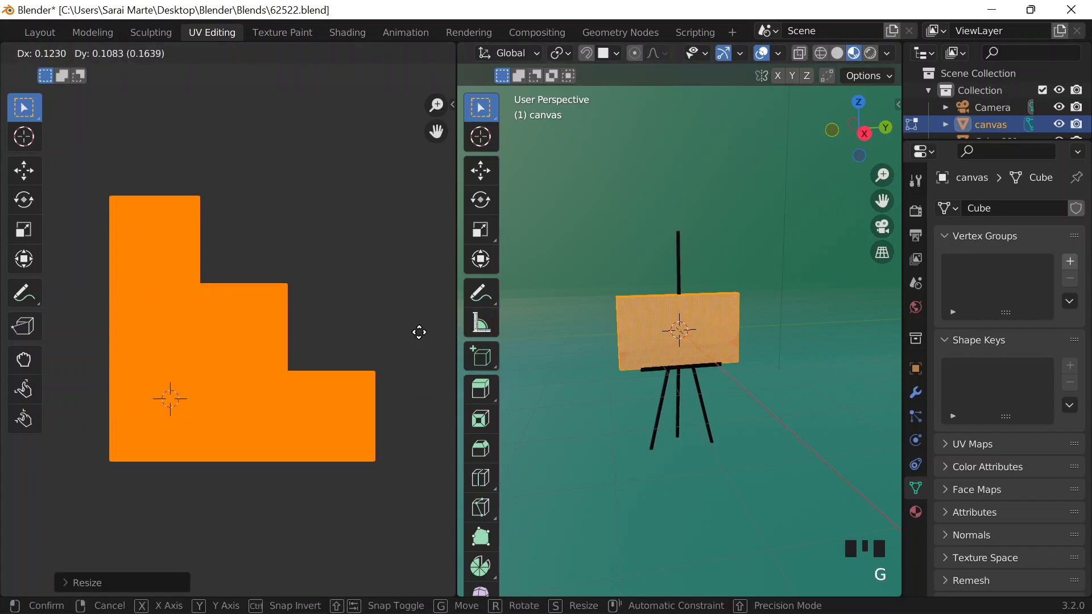
{"action": "left_click", "coordinate": [419, 337]}
{"action": "left_click", "coordinate": [342, 334]}
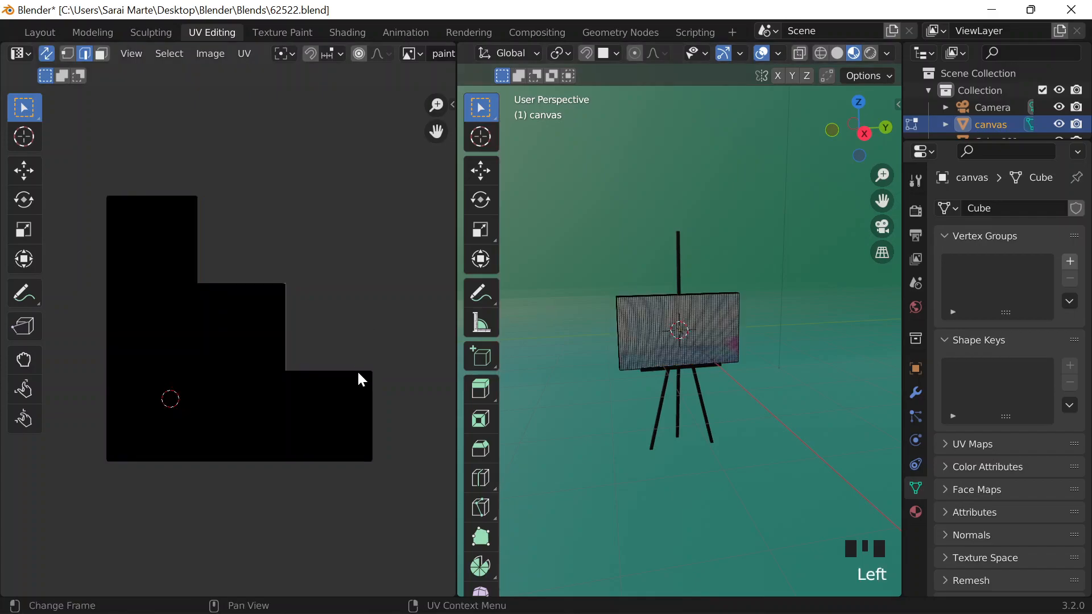
Select the canvas's whole UV layout, scale it to about 1.5 times its size and shift it slightly down
{"action": "left_click_drag", "start_coordinate": [80, 175], "coordinate": [402, 566]}
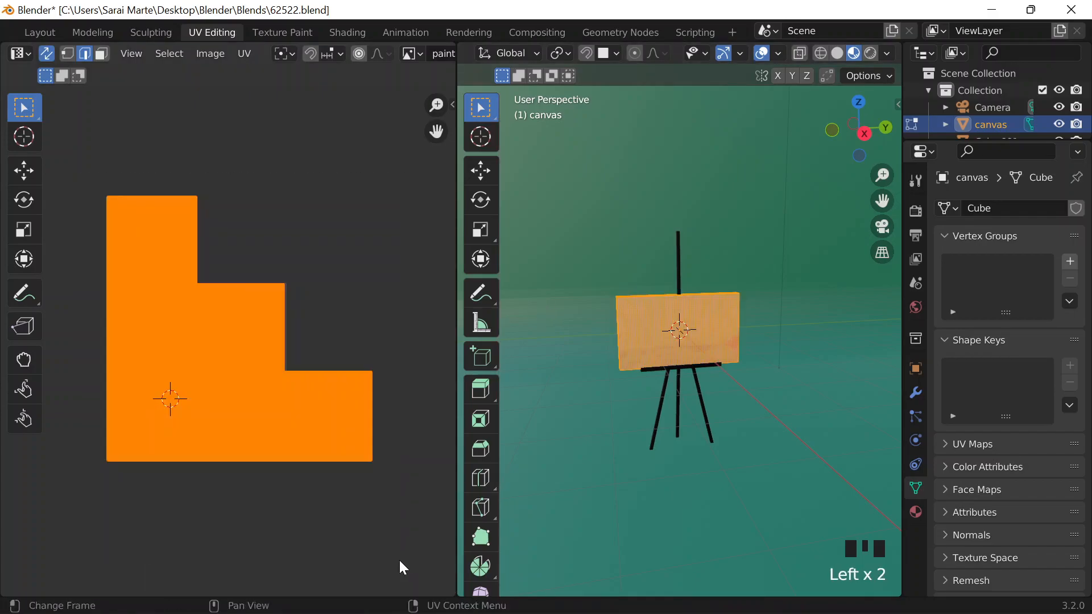
{"action": "scroll", "coordinate": [784, 505], "scroll_direction": "up", "scroll_amount": 3}
{"action": "key", "text": "s"}
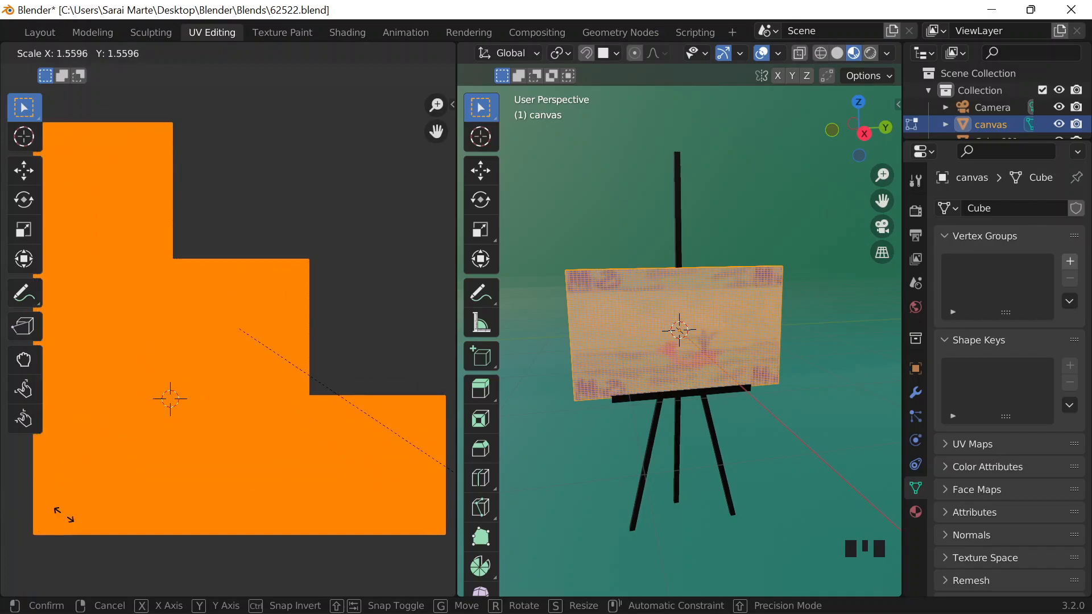
{"action": "left_click", "coordinate": [50, 519]}
{"action": "key", "text": "g"}
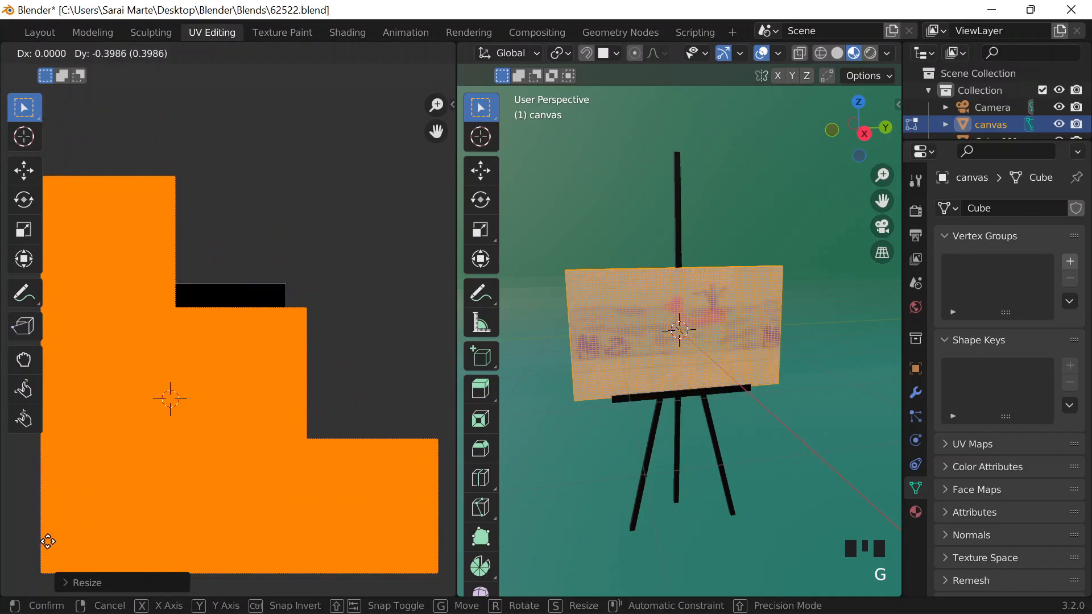
{"action": "left_click", "coordinate": [46, 520]}
Shrink the UV layout to about 0.92 of its size, move it slightly down and left, and deselect it
{"action": "key", "text": "s"}
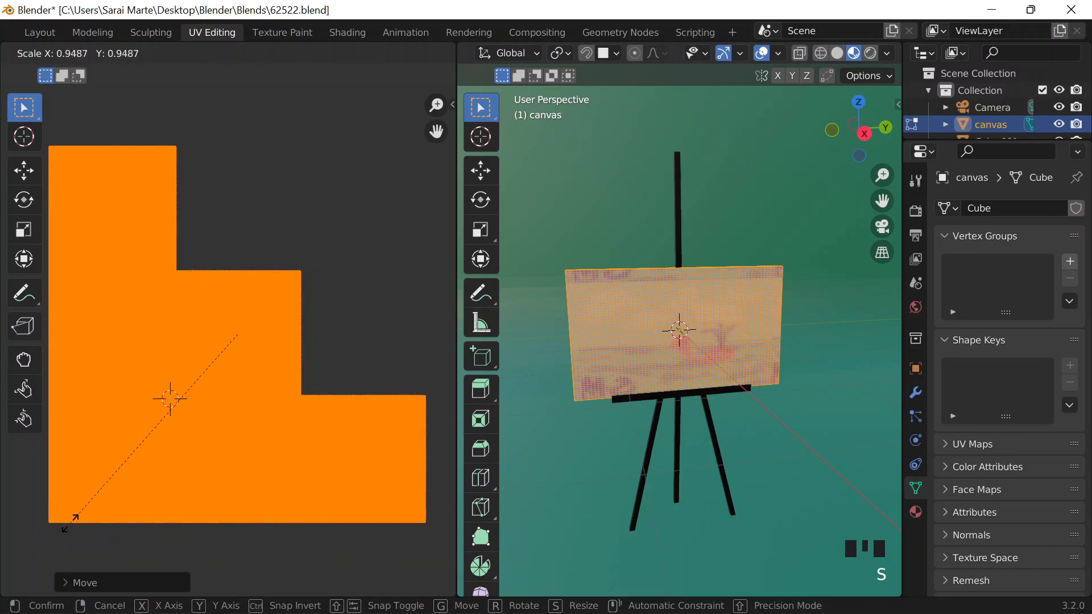
{"action": "left_click", "coordinate": [78, 521]}
{"action": "key", "text": "g"}
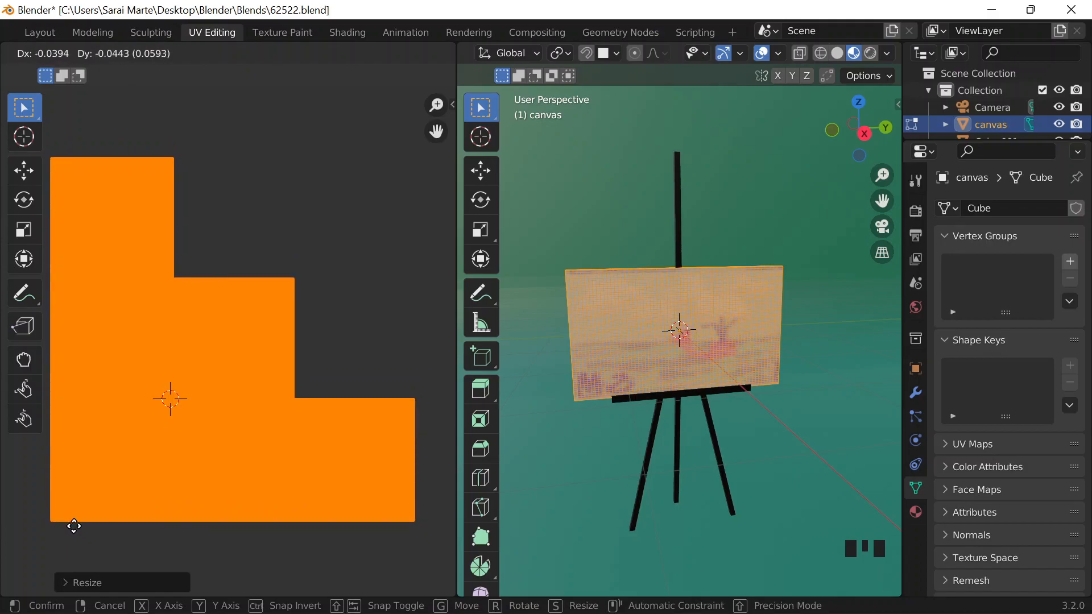
{"action": "left_click", "coordinate": [73, 527]}
{"action": "key", "text": "g"}
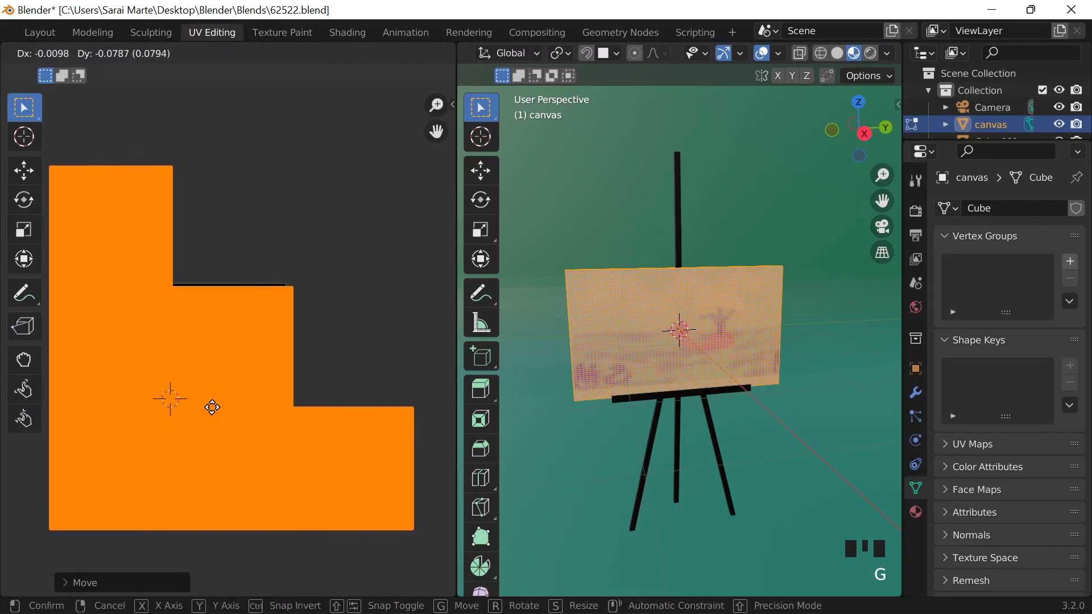
{"action": "left_click", "coordinate": [216, 412]}
{"action": "left_click", "coordinate": [318, 179]}
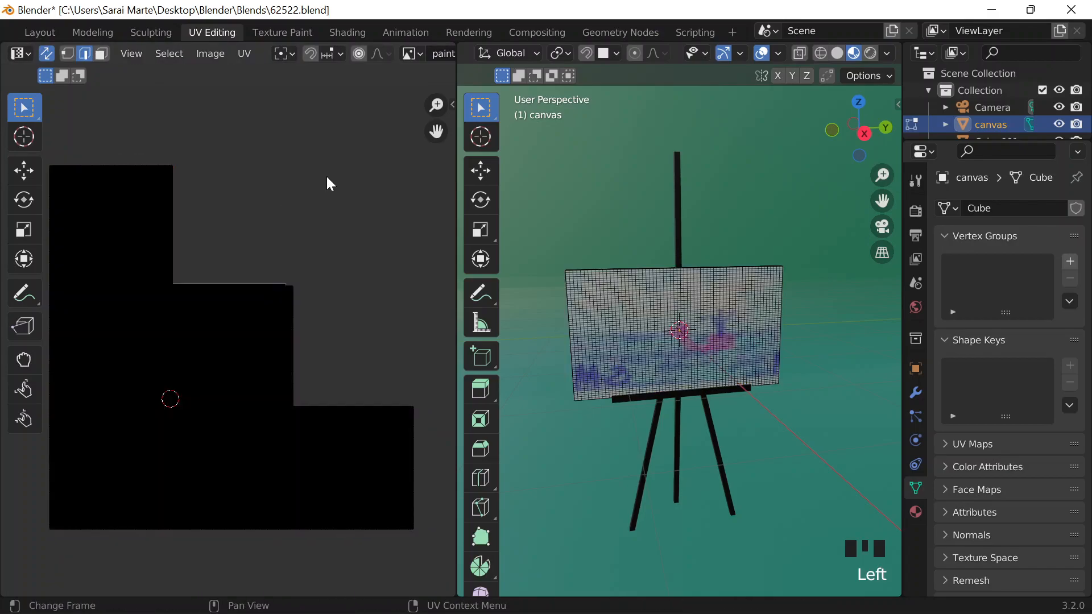
Save the file and show the UV Editing workspace's 3D view in rendered shading
{"action": "scroll", "coordinate": [640, 312], "scroll_direction": "up", "scroll_amount": 3}
{"action": "scroll", "coordinate": [667, 329], "scroll_direction": "down", "scroll_amount": 2}
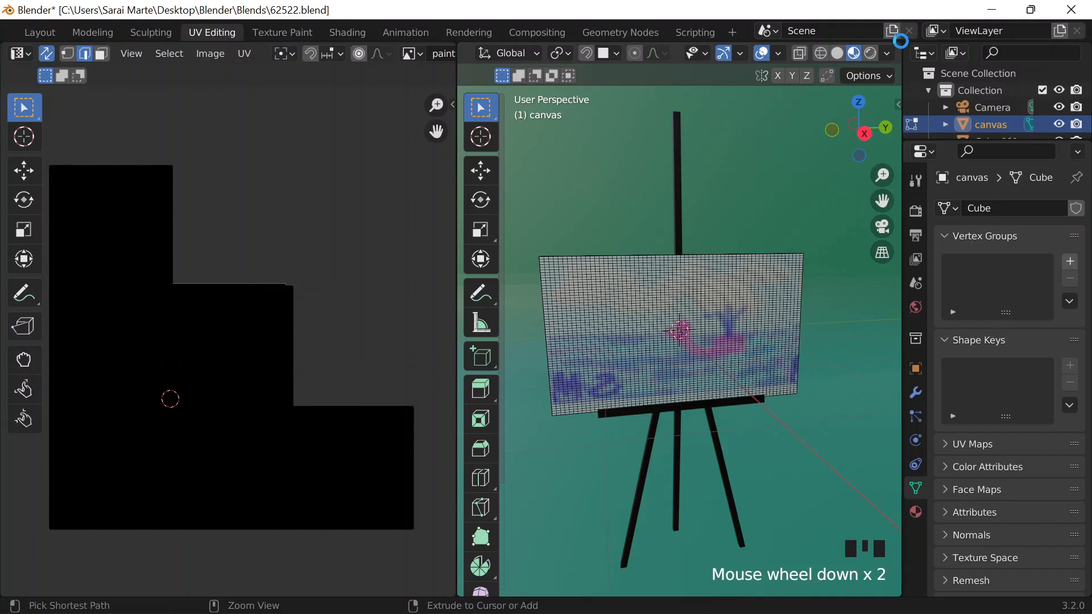
{"action": "key", "text": "ctrl+s"}
{"action": "left_click", "coordinate": [870, 50]}
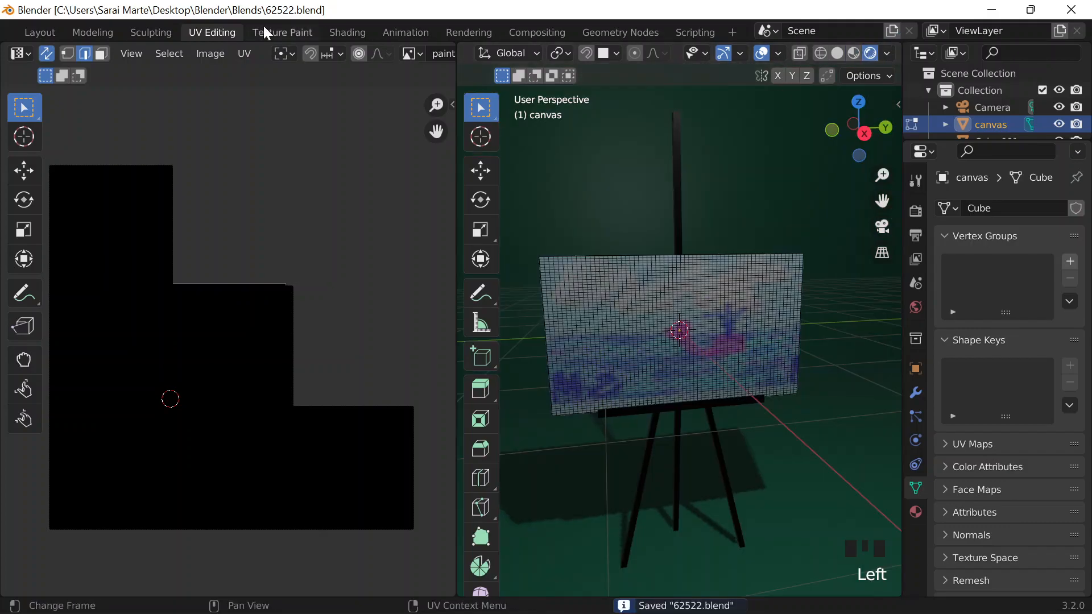
Return to the Layout workspace and show the easel scene in rendered shading
{"action": "left_click", "coordinate": [44, 33]}
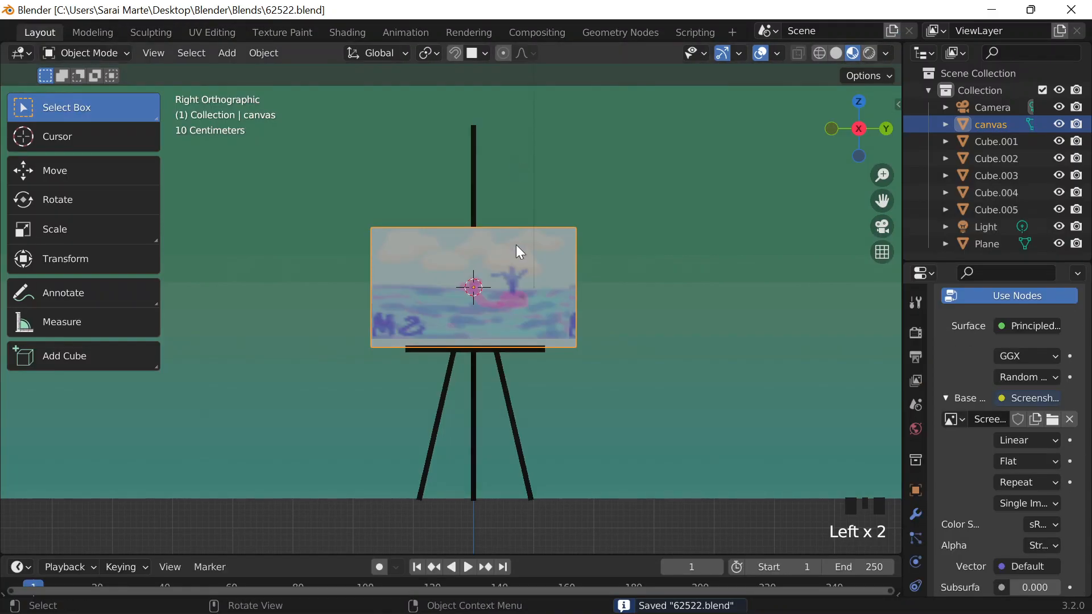
{"action": "scroll", "coordinate": [516, 245], "scroll_direction": "down", "scroll_amount": 5}
{"action": "left_click", "coordinate": [869, 53]}
{"action": "mouse_move", "coordinate": [484, 288]}
{"action": "middle_mouse_down"}
{"action": "mouse_move", "coordinate": [515, 328]}
{"action": "mouse_move", "coordinate": [629, 350]}
{"action": "middle_mouse_up"}
{"action": "scroll", "coordinate": [515, 328], "scroll_direction": "down", "scroll_amount": 5}
{"action": "scroll", "coordinate": [515, 329], "scroll_direction": "up", "scroll_amount": 3}
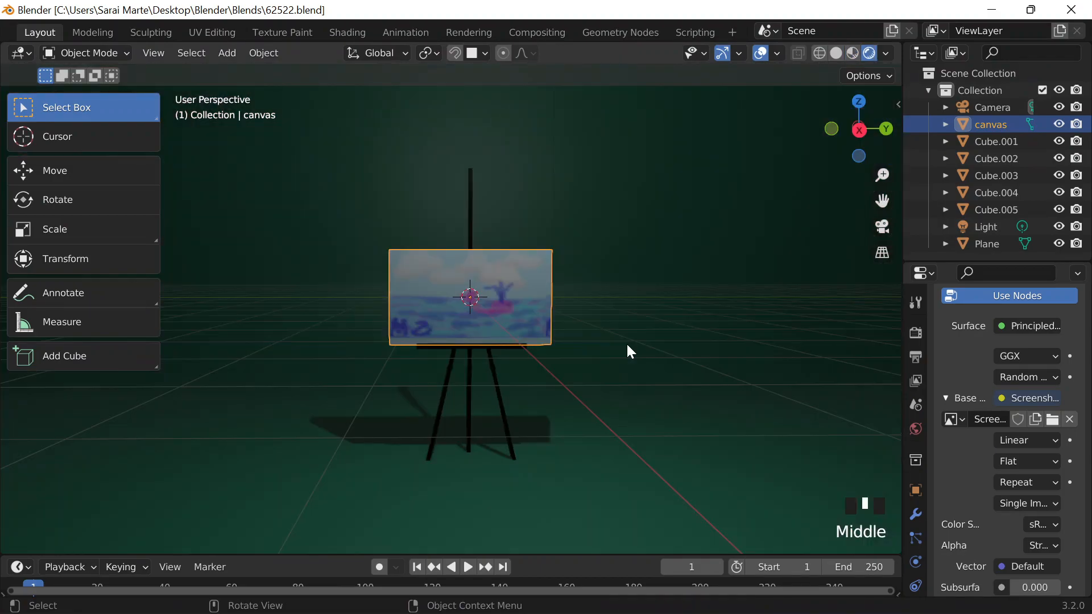
Select the point light above the easel and rotate it slightly in the current view
{"action": "scroll", "coordinate": [537, 227], "scroll_direction": "down", "scroll_amount": 8}
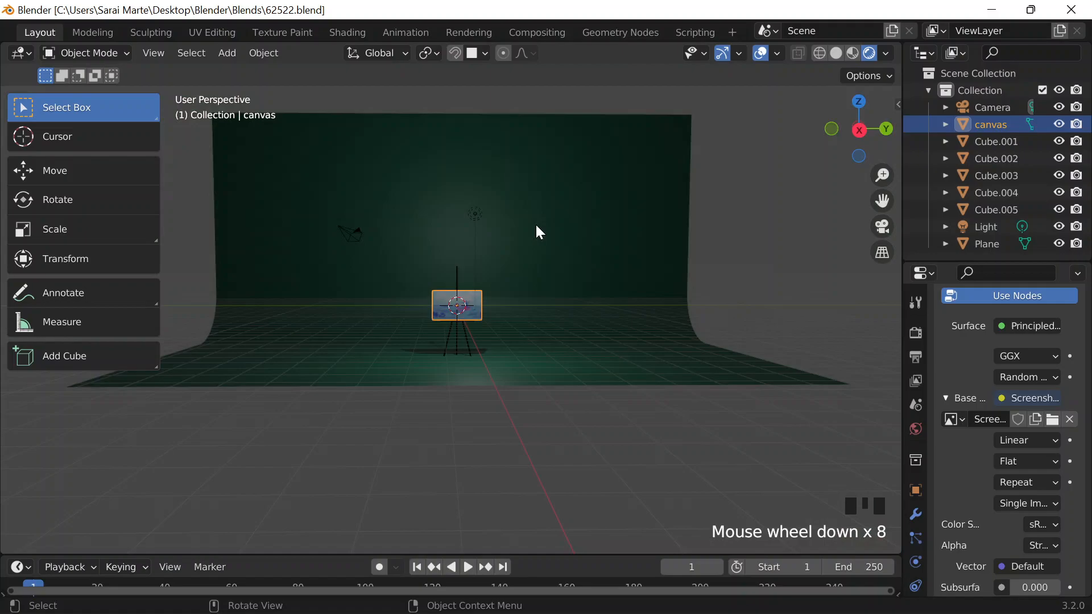
{"action": "middle_click_drag", "start_coordinate": [536, 227], "coordinate": [480, 242]}
{"action": "left_click", "coordinate": [479, 244]}
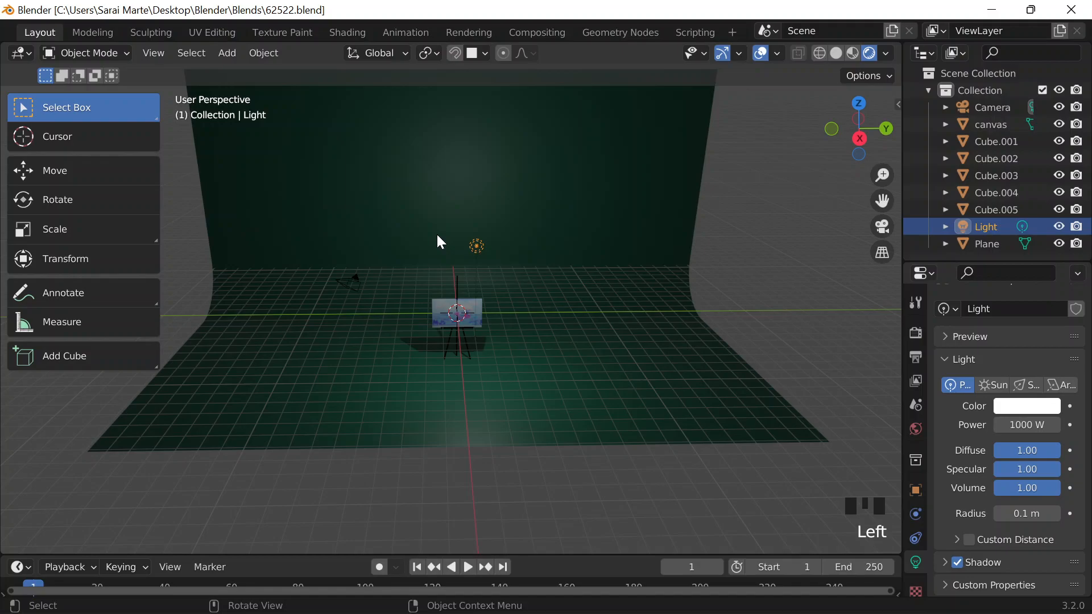
{"action": "scroll", "coordinate": [569, 279], "scroll_direction": "up", "scroll_amount": 4}
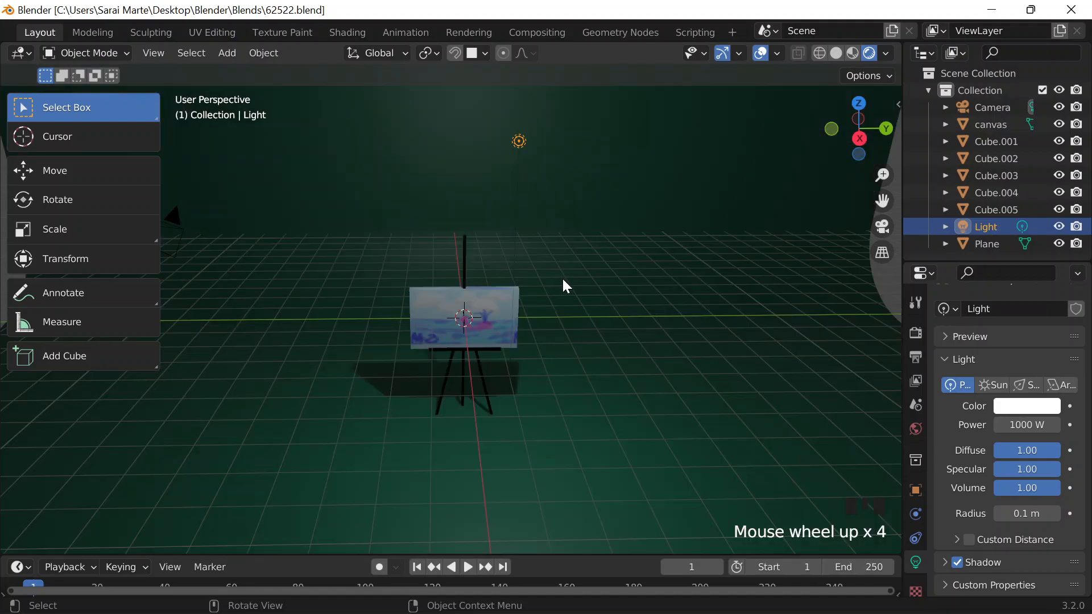
{"action": "scroll", "coordinate": [557, 279], "scroll_direction": "down", "scroll_amount": 6}
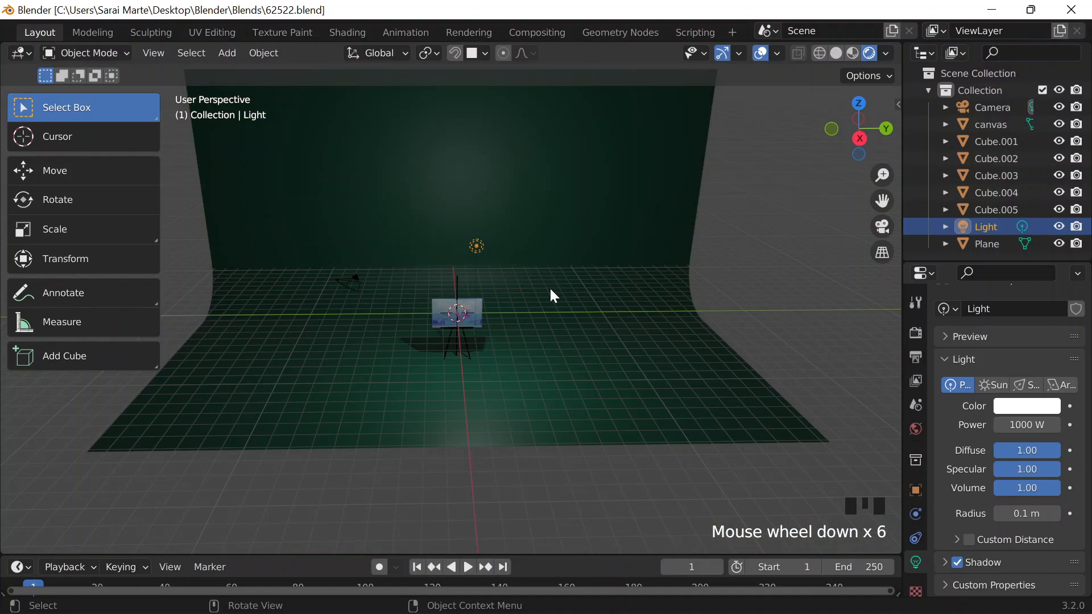
{"action": "scroll", "coordinate": [546, 283], "scroll_direction": "up", "scroll_amount": 6}
{"action": "scroll", "coordinate": [543, 283], "scroll_direction": "down", "scroll_amount": 4}
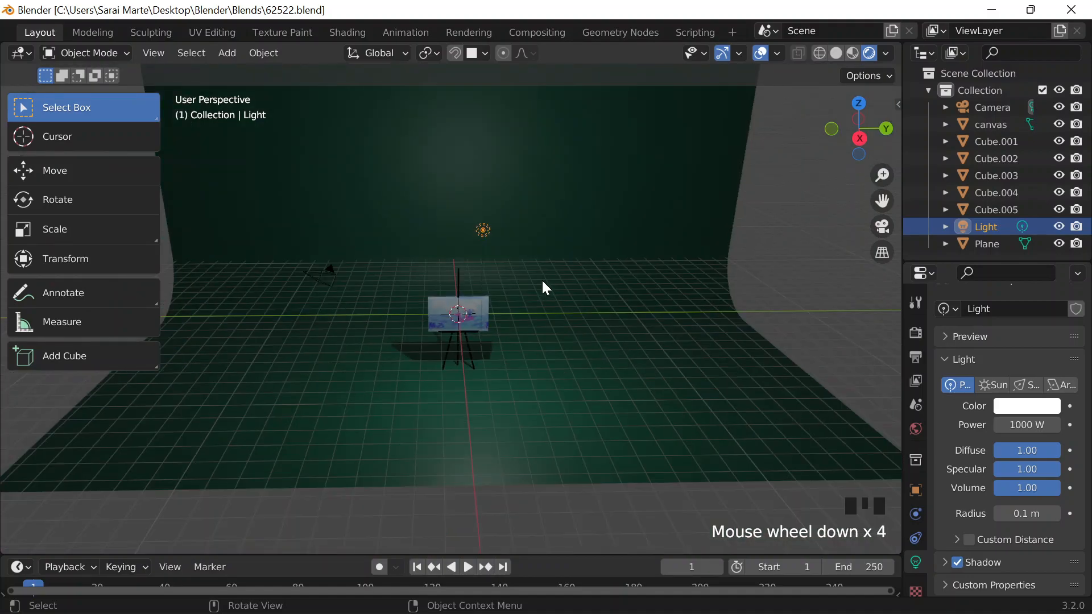
{"action": "scroll", "coordinate": [575, 281], "scroll_direction": "up", "scroll_amount": 1}
{"action": "middle_click_drag", "start_coordinate": [575, 281], "coordinate": [584, 254]}
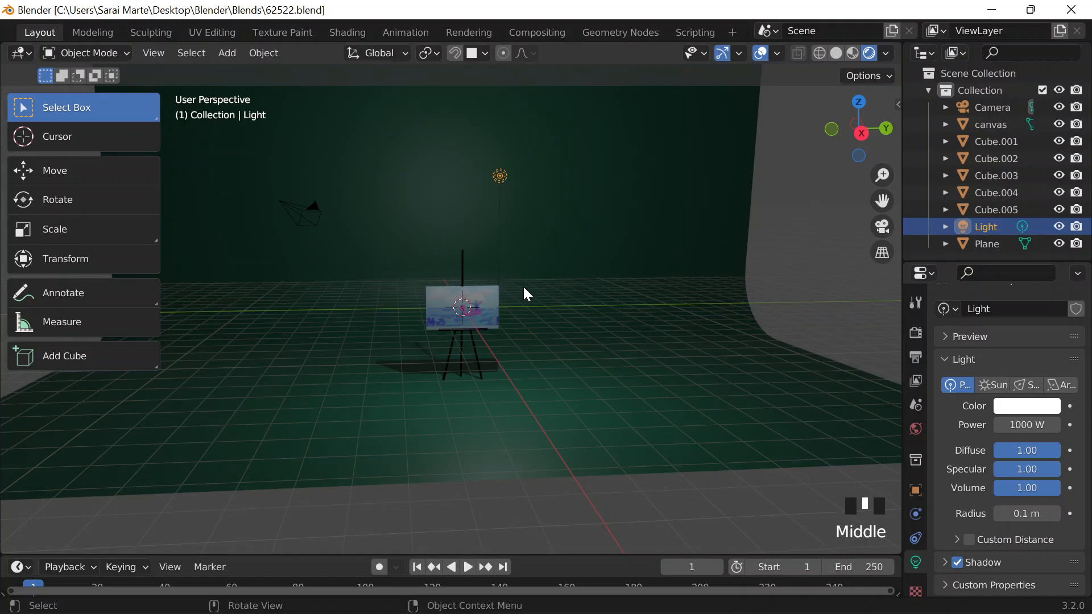
{"action": "middle_click_drag", "start_coordinate": [553, 288], "coordinate": [534, 308]}
{"action": "scroll", "coordinate": [541, 304], "scroll_direction": "down", "scroll_amount": 1}
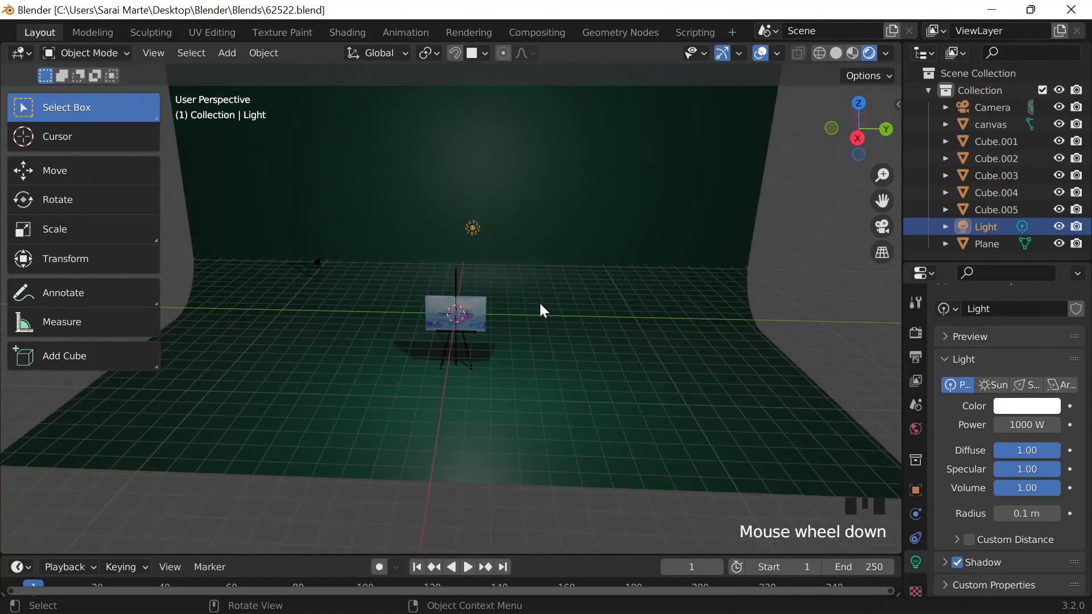
{"action": "key", "text": "r"}
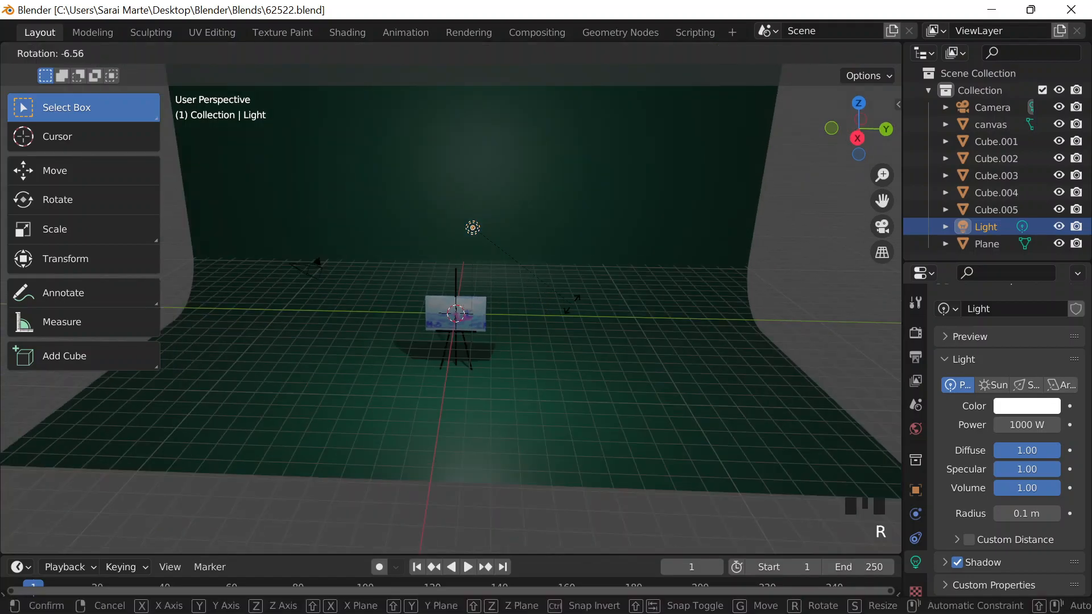
{"action": "left_click", "coordinate": [568, 303]}
Examine the painting on the canvas up close and the whole easel with its shadow from several angles
{"action": "scroll", "coordinate": [568, 312], "scroll_direction": "up", "scroll_amount": 5}
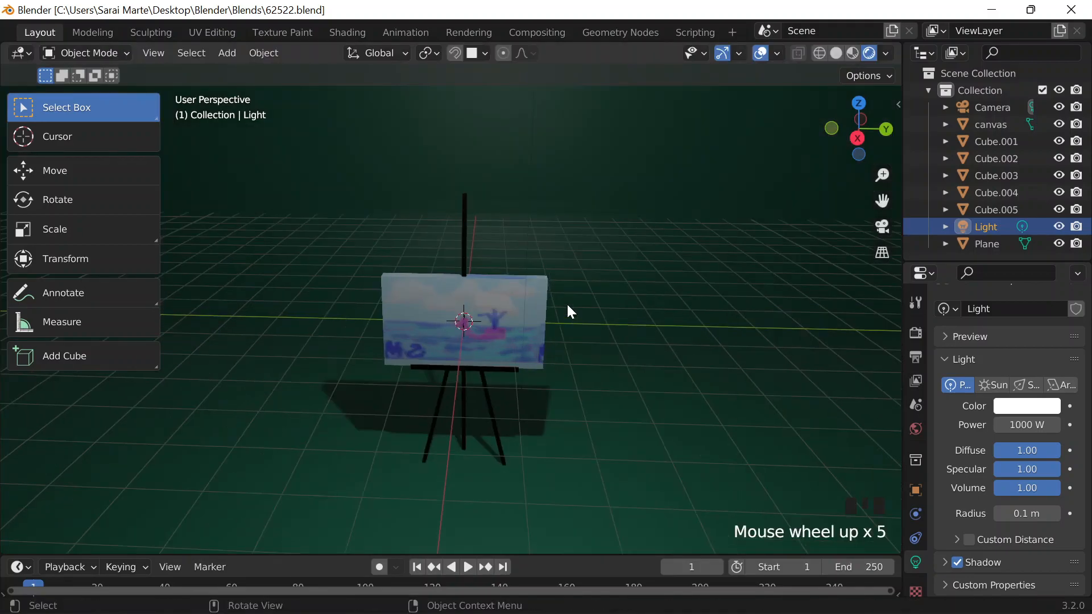
{"action": "scroll", "coordinate": [569, 304], "scroll_direction": "down", "scroll_amount": 3}
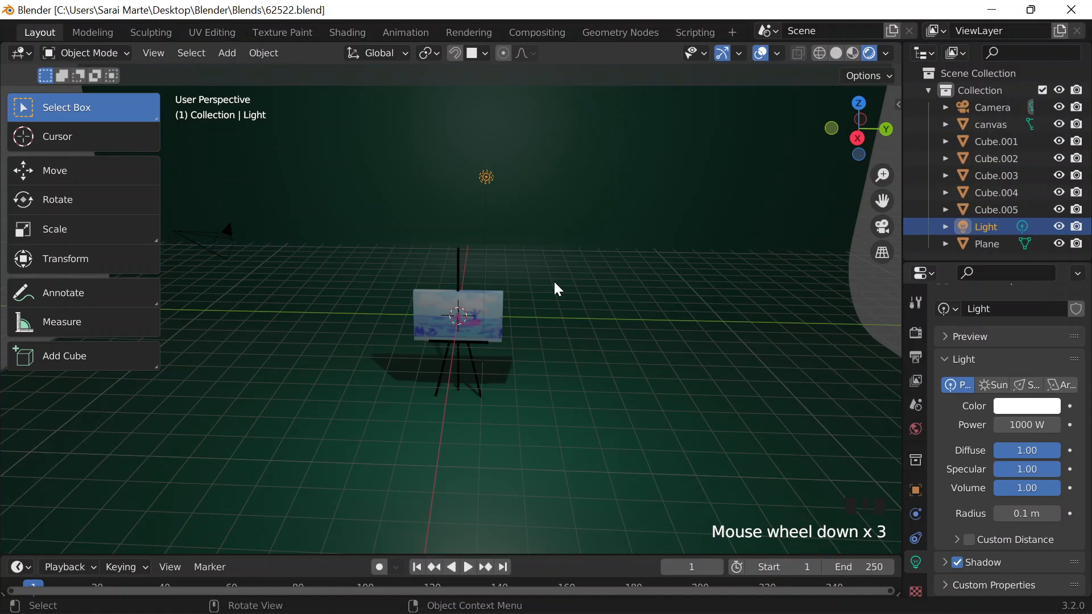
{"action": "scroll", "coordinate": [515, 308], "scroll_direction": "up", "scroll_amount": 5}
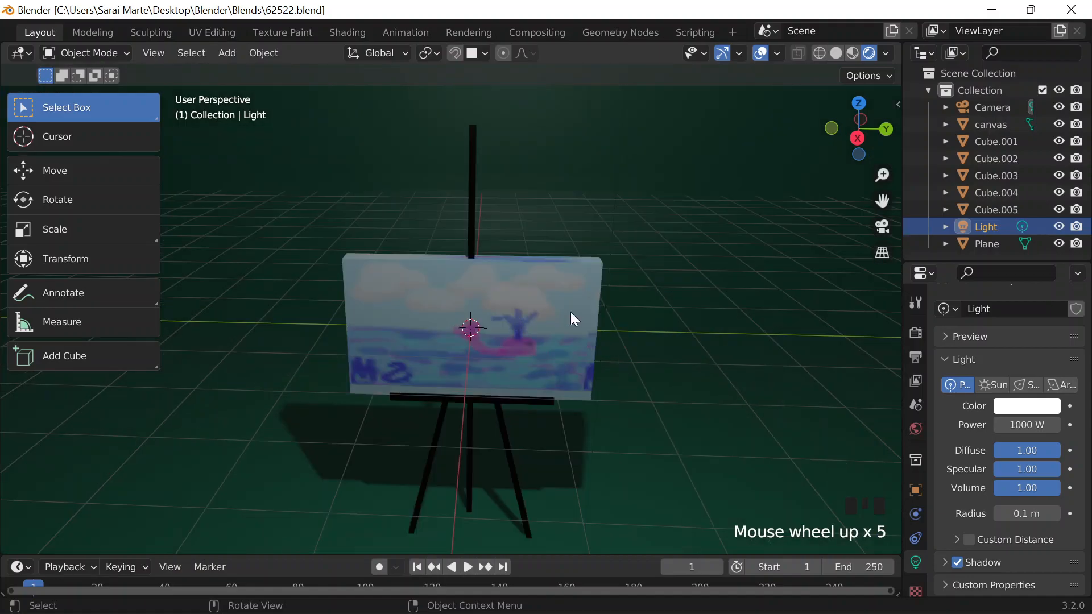
{"action": "middle_click_drag", "start_coordinate": [595, 257], "coordinate": [603, 231]}
{"action": "scroll", "coordinate": [597, 253], "scroll_direction": "up", "scroll_amount": 4}
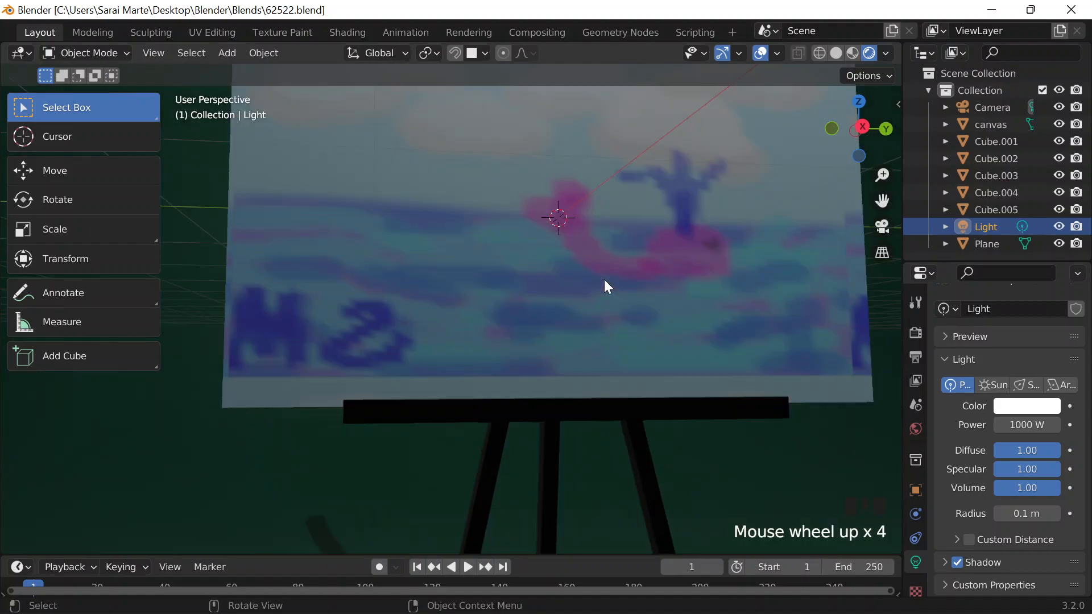
{"action": "scroll", "coordinate": [605, 280], "scroll_direction": "down", "scroll_amount": 5}
{"action": "middle_click_drag", "start_coordinate": [590, 349], "coordinate": [643, 349]}
{"action": "scroll", "coordinate": [642, 349], "scroll_direction": "down", "scroll_amount": 6}
{"action": "scroll", "coordinate": [202, 180], "scroll_direction": "down", "scroll_amount": 4}
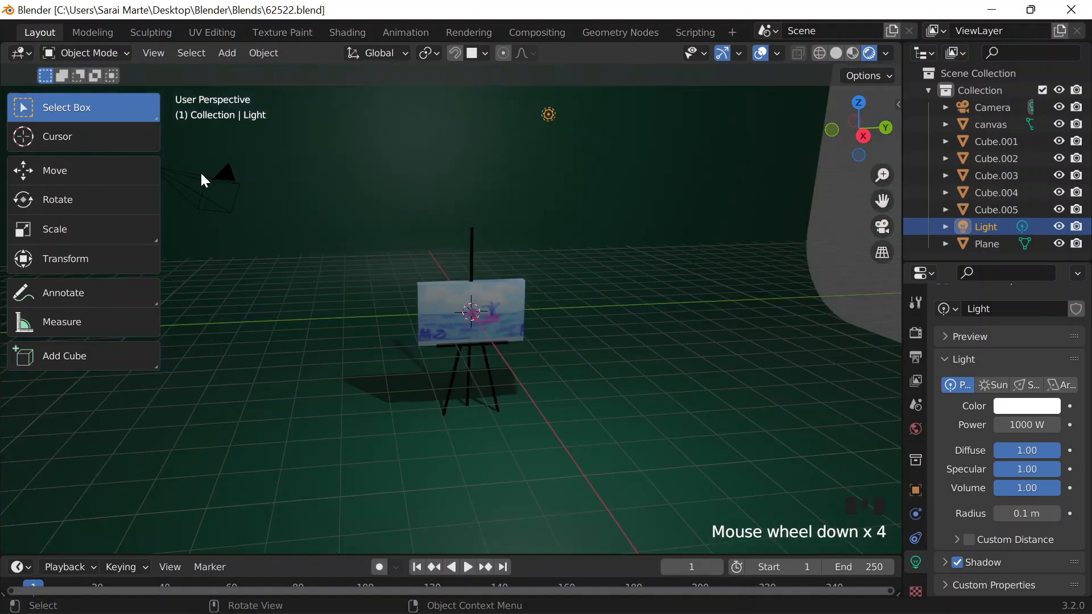
{"action": "scroll", "coordinate": [883, 271], "scroll_direction": "down", "scroll_amount": 1}
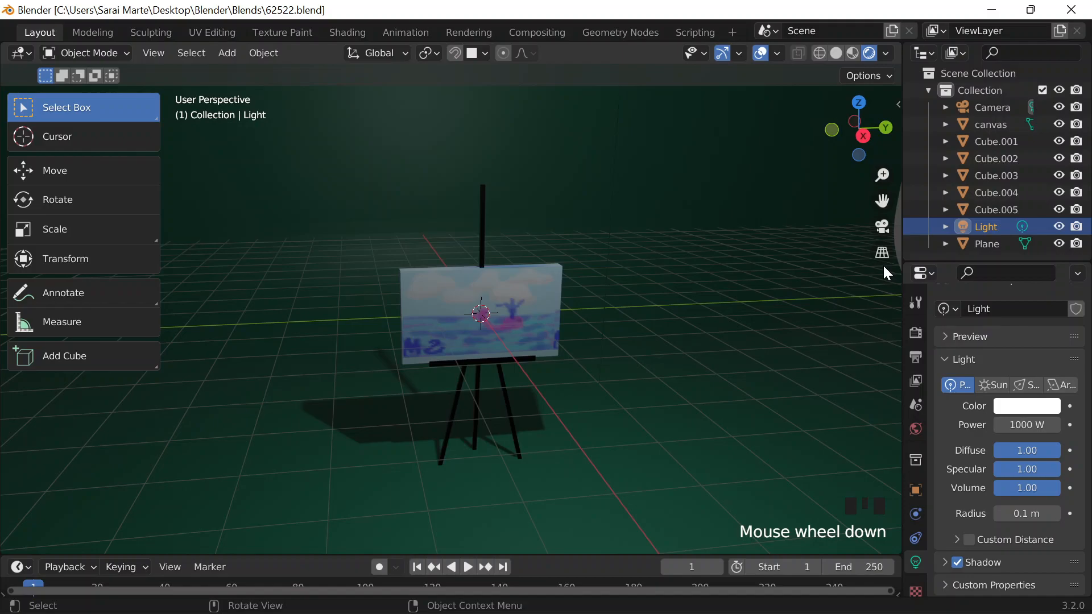
{"action": "scroll", "coordinate": [630, 340], "scroll_direction": "down", "scroll_amount": 1}
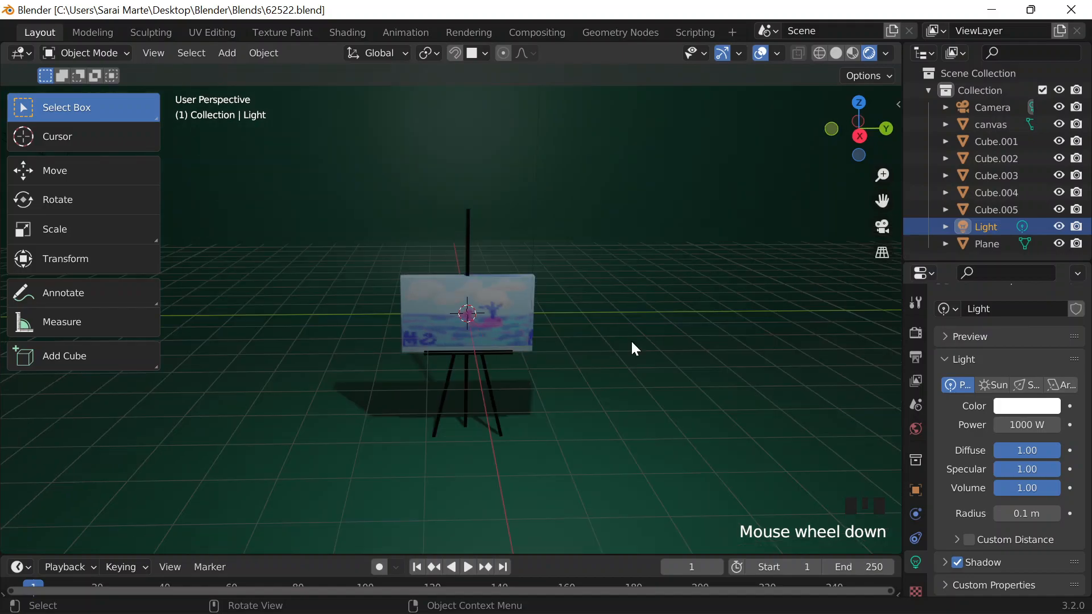
View the easel straight on in the Right view, and return to a perspective view of the scene
{"action": "key", "text": "grave"}
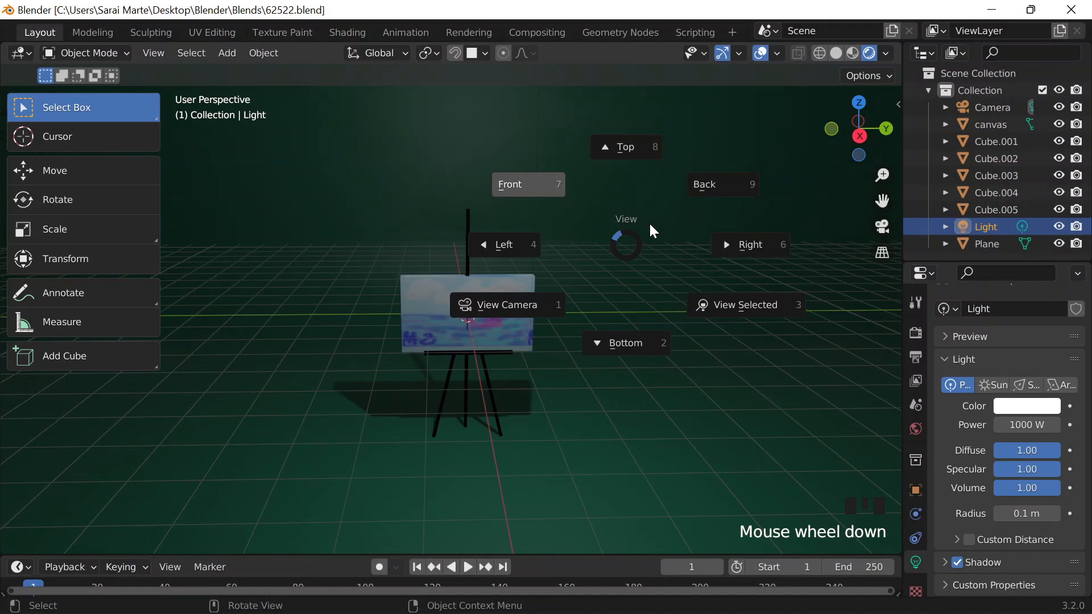
{"action": "middle_click", "coordinate": [649, 222]}
{"action": "middle_click_drag", "start_coordinate": [650, 221], "coordinate": [627, 274]}
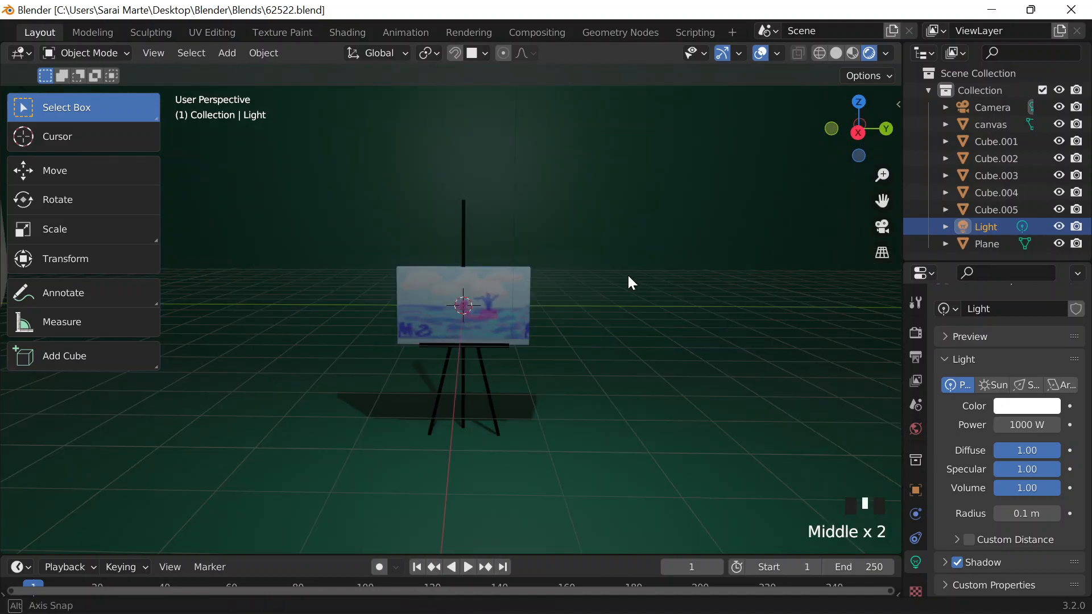
{"action": "key", "text": "grave"}
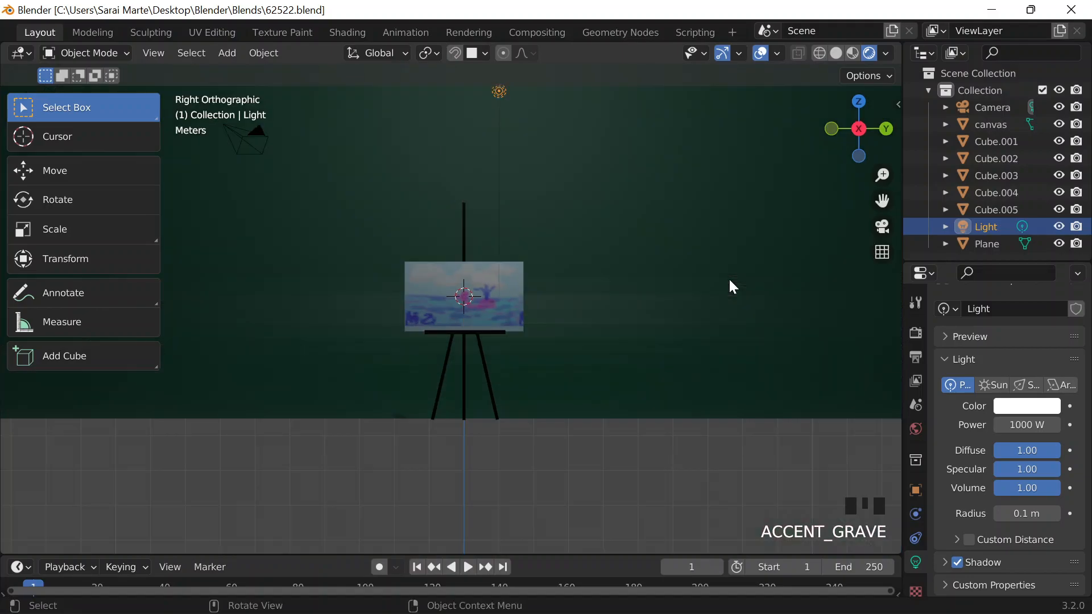
{"action": "middle_click_drag", "start_coordinate": [729, 278], "coordinate": [729, 283]}
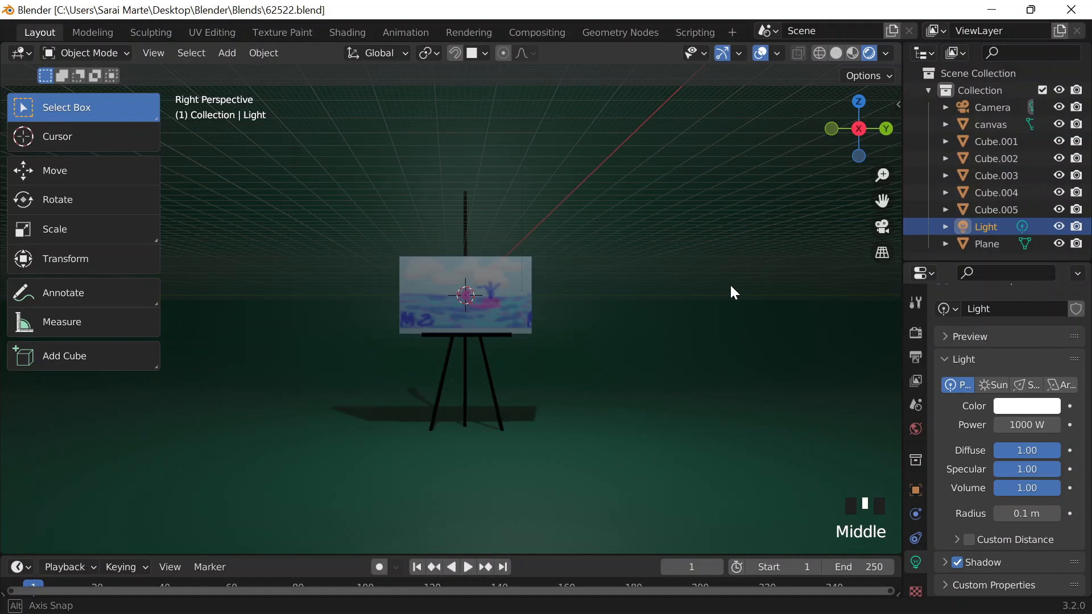
{"action": "middle_click_drag", "start_coordinate": [730, 283], "coordinate": [718, 277], "text": "shift"}
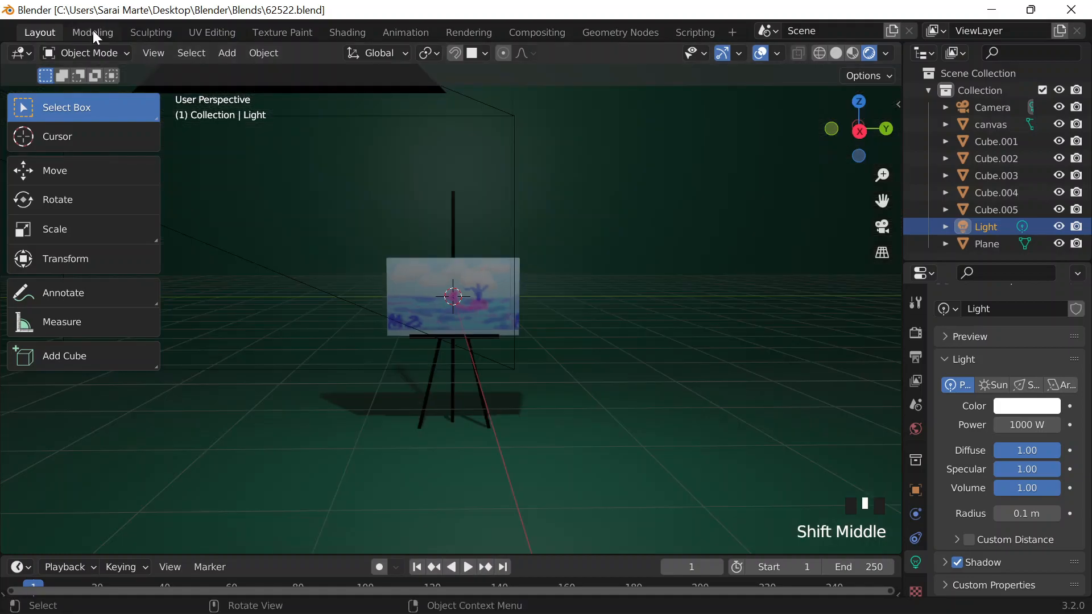
Check the Emulate Numpad option in the Input section of the Preferences, and close the Preferences
{"action": "scroll", "coordinate": [94, 29], "scroll_direction": "up", "scroll_amount": 5}
{"action": "left_click", "coordinate": [42, 29]}
{"action": "left_click", "coordinate": [82, 279]}
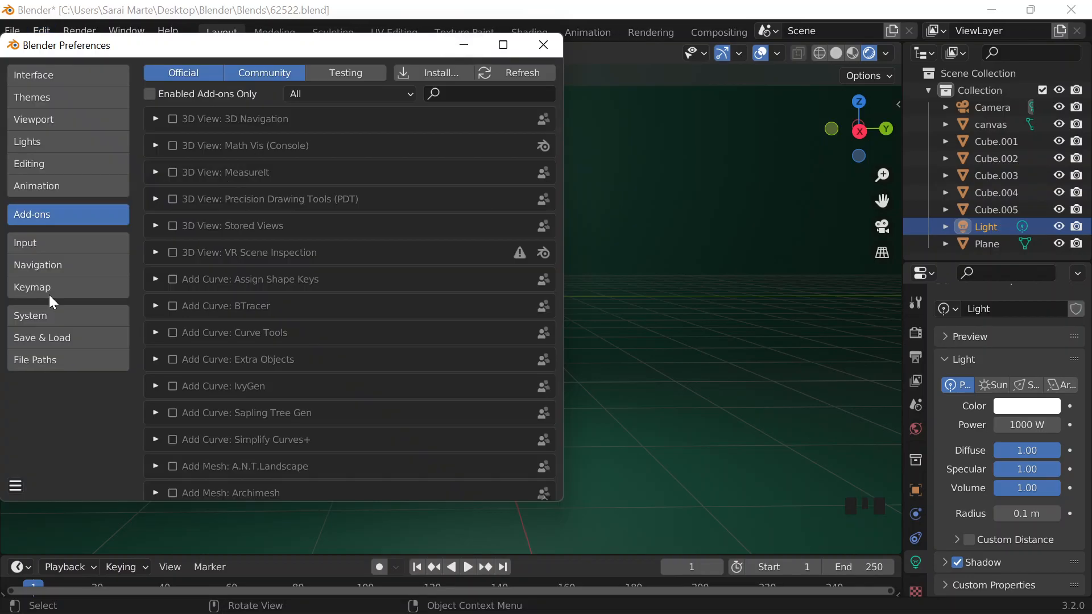
{"action": "left_click", "coordinate": [45, 243]}
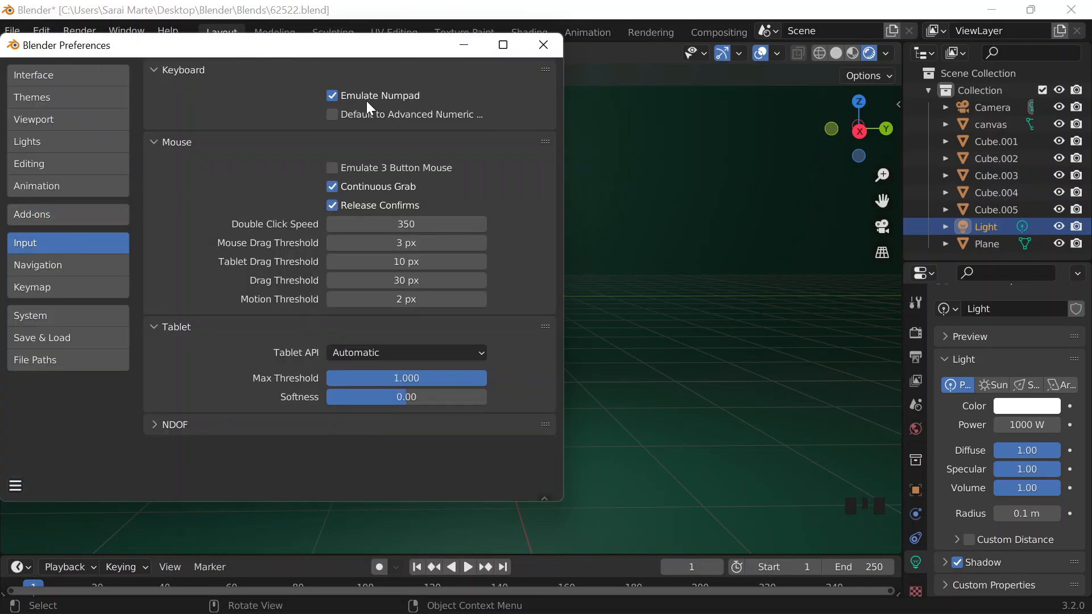
{"action": "left_click", "coordinate": [543, 46]}
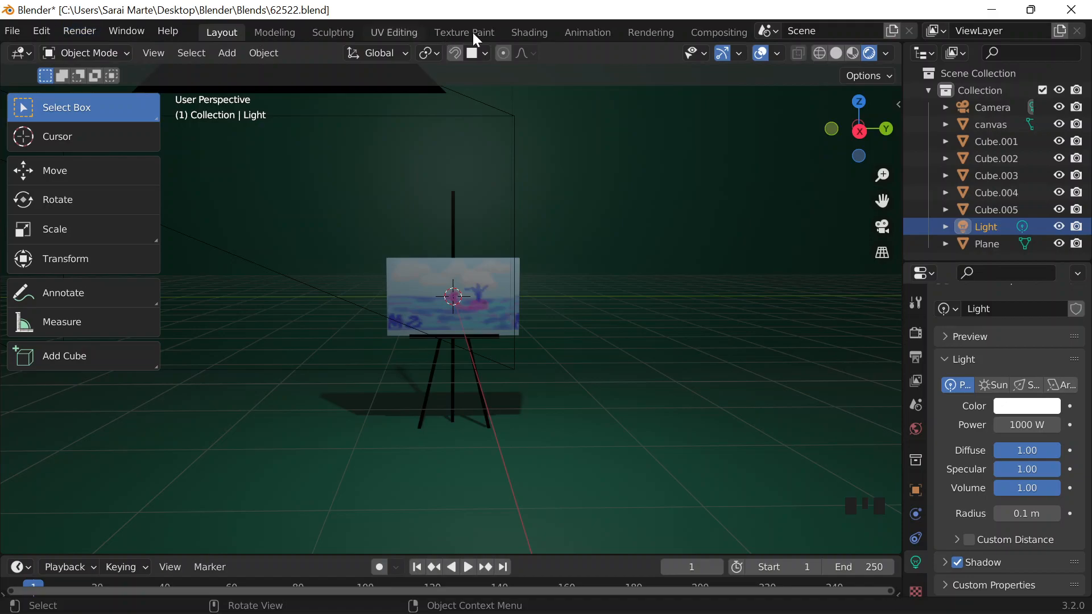
{"action": "scroll", "coordinate": [300, 33], "scroll_direction": "down", "scroll_amount": 5}
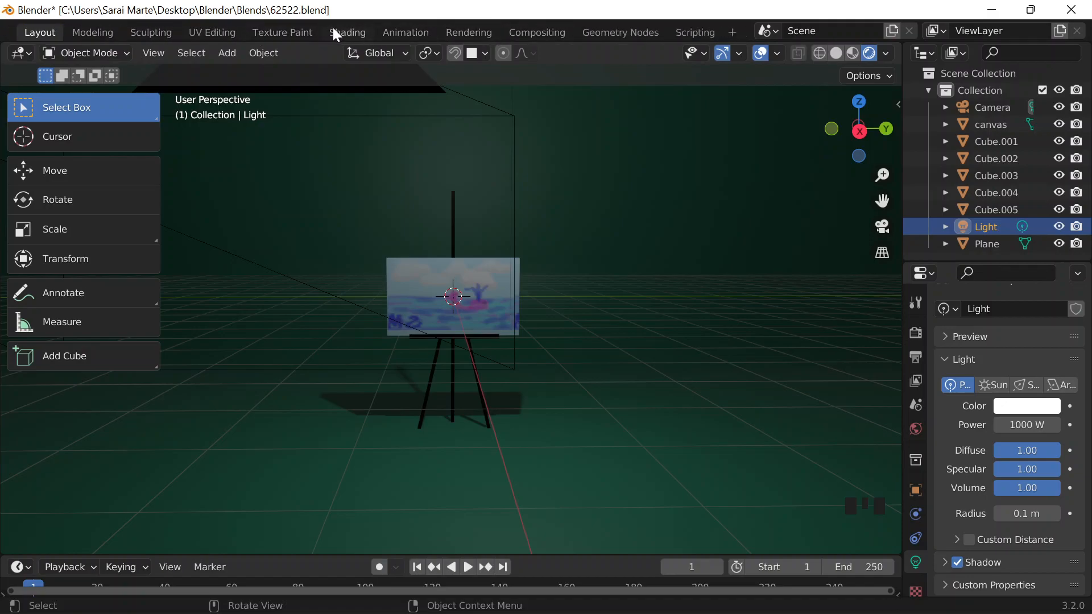
Align the scene camera to a straight-on perspective view framing the whole easel, the painting and its shadow
{"action": "scroll", "coordinate": [335, 29], "scroll_direction": "up", "scroll_amount": 5}
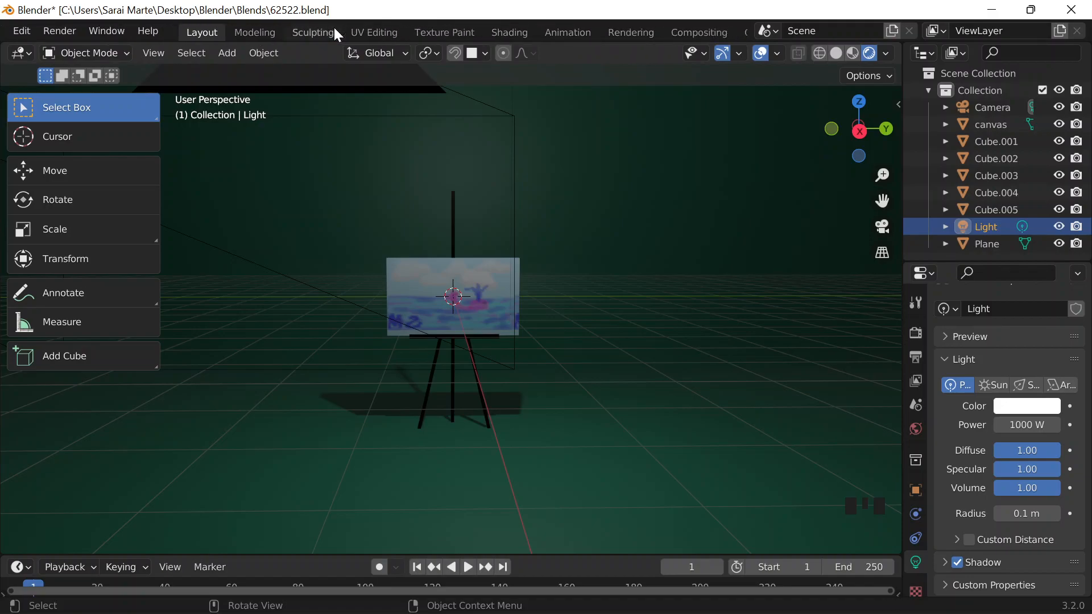
{"action": "scroll", "coordinate": [333, 28], "scroll_direction": "down", "scroll_amount": 3}
{"action": "scroll", "coordinate": [333, 27], "scroll_direction": "up", "scroll_amount": 3}
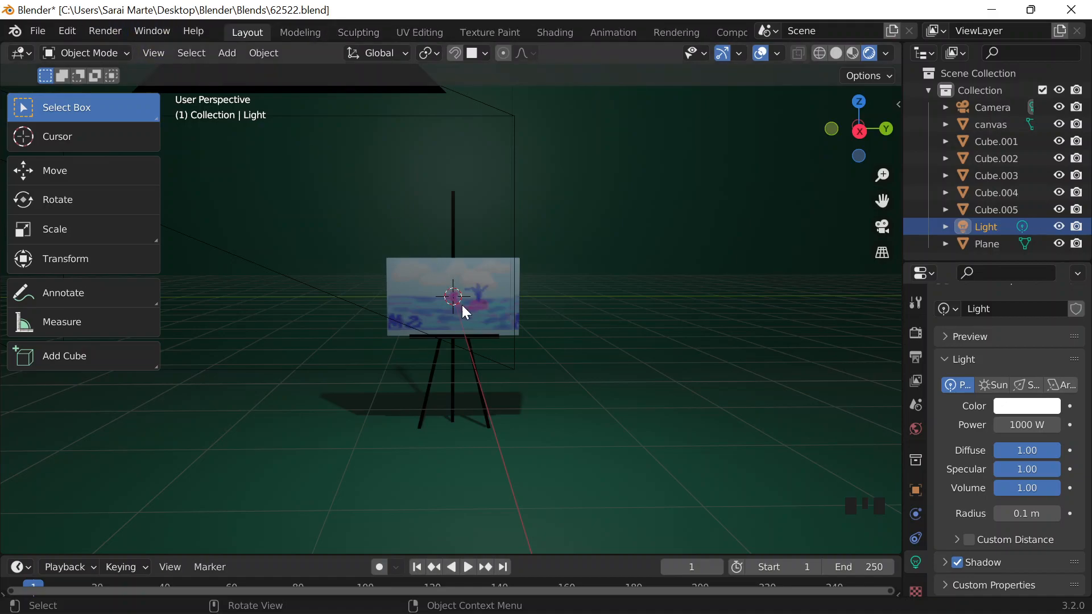
{"action": "scroll", "coordinate": [463, 288], "scroll_direction": "up", "scroll_amount": 13}
{"action": "scroll", "coordinate": [462, 288], "scroll_direction": "down", "scroll_amount": 2}
{"action": "scroll", "coordinate": [479, 285], "scroll_direction": "up", "scroll_amount": 2}
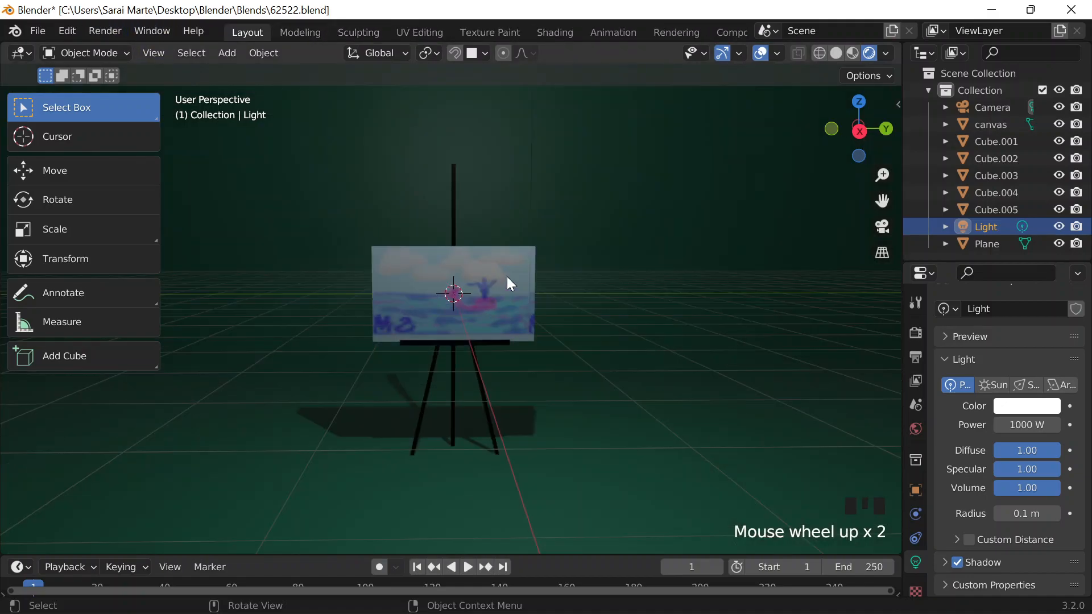
{"action": "key", "text": "ctrl+alt+KP_0"}
{"action": "scroll", "coordinate": [770, 237], "scroll_direction": "down", "scroll_amount": 2}
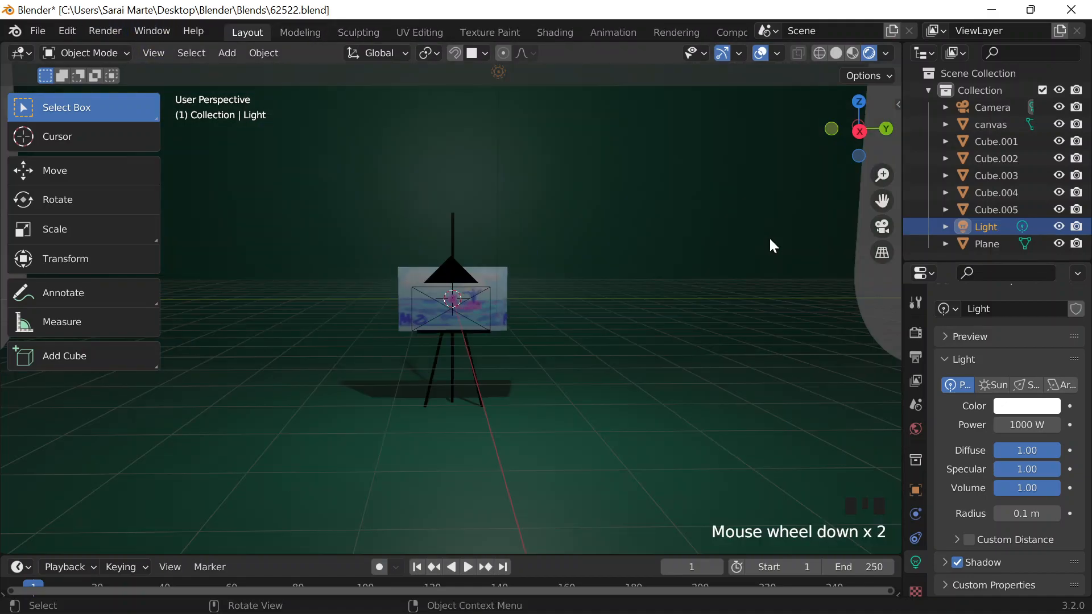
{"action": "key", "text": "ctrl+alt+KP_0"}
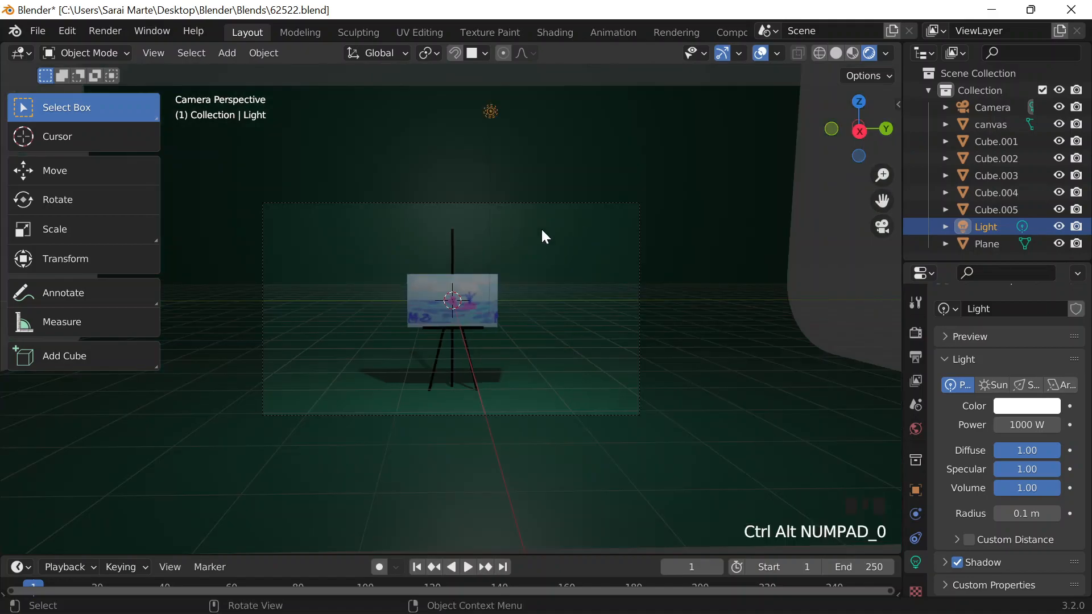
{"action": "scroll", "coordinate": [690, 266], "scroll_direction": "down", "scroll_amount": 5}
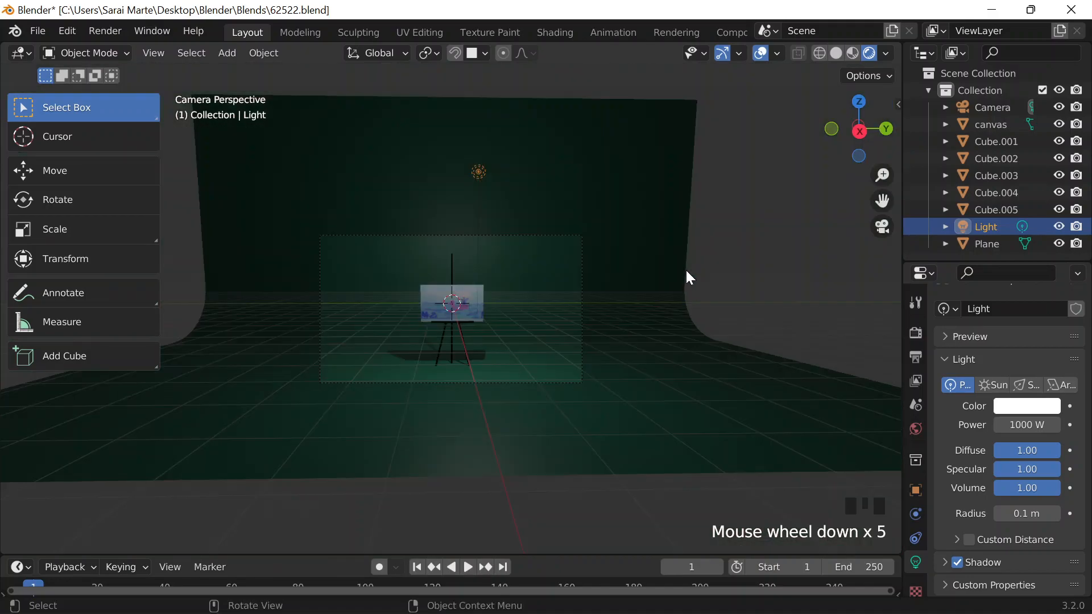
{"action": "scroll", "coordinate": [789, 228], "scroll_direction": "up", "scroll_amount": 4}
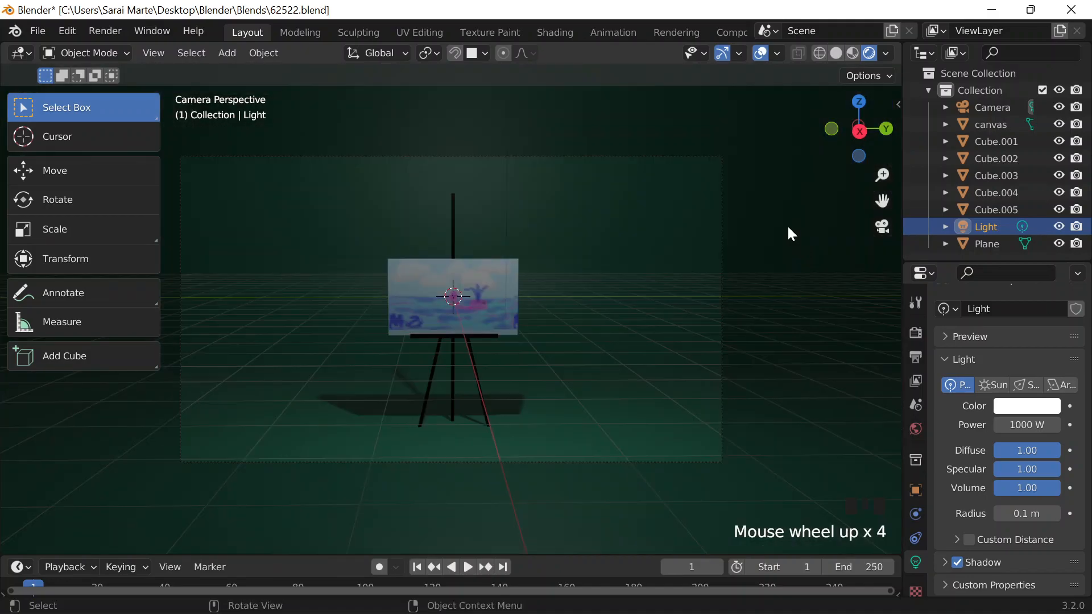
{"action": "middle_click", "coordinate": [734, 221]}
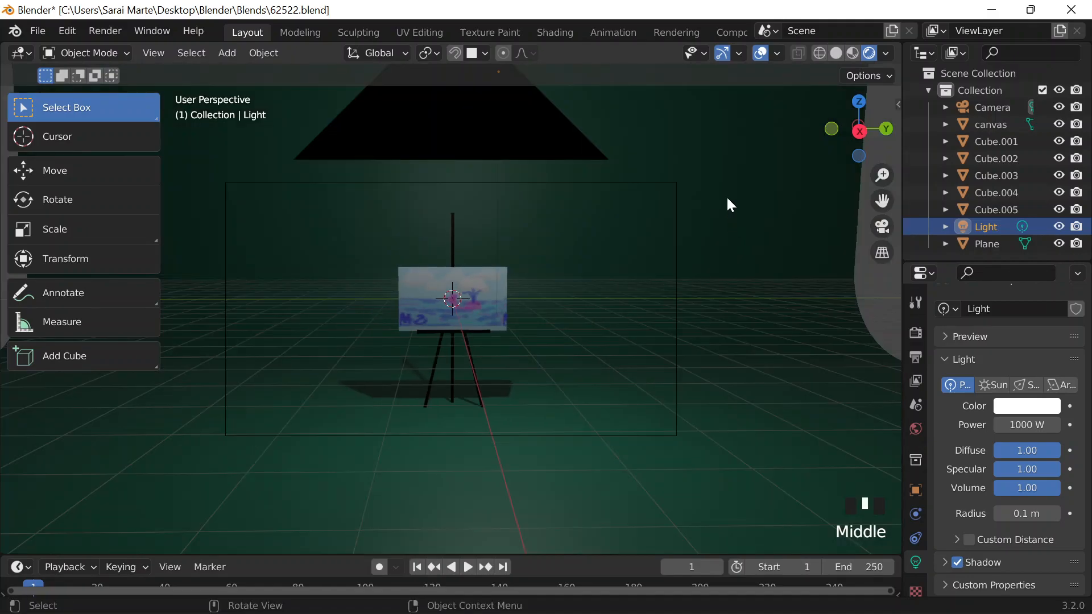
{"action": "key", "text": "ctrl+alt+KP_0"}
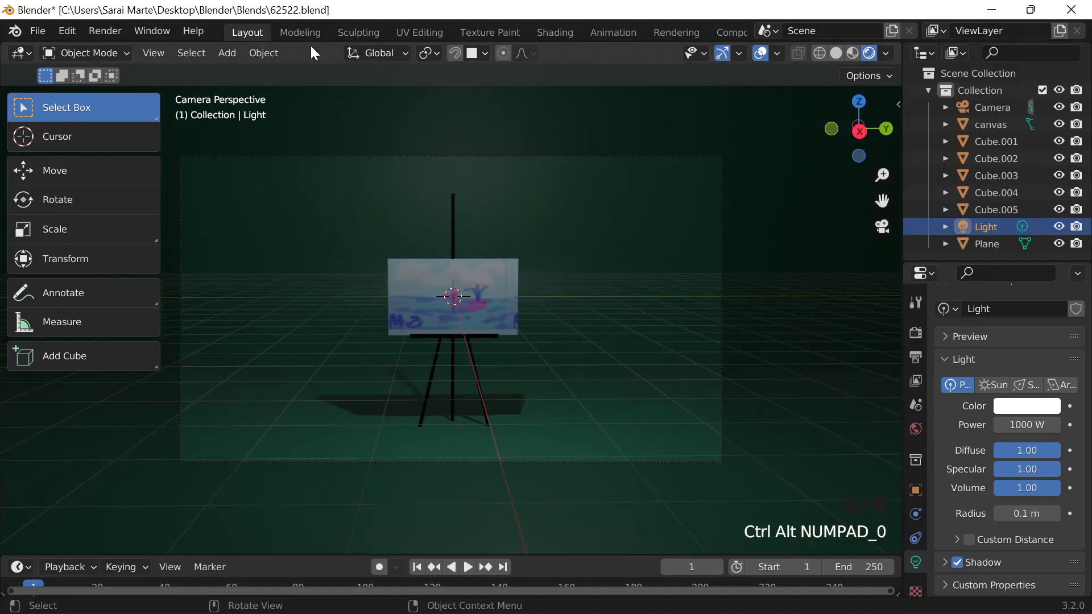
Render the scene as a still image and view the full frame of the render result
{"action": "left_click", "coordinate": [118, 32]}
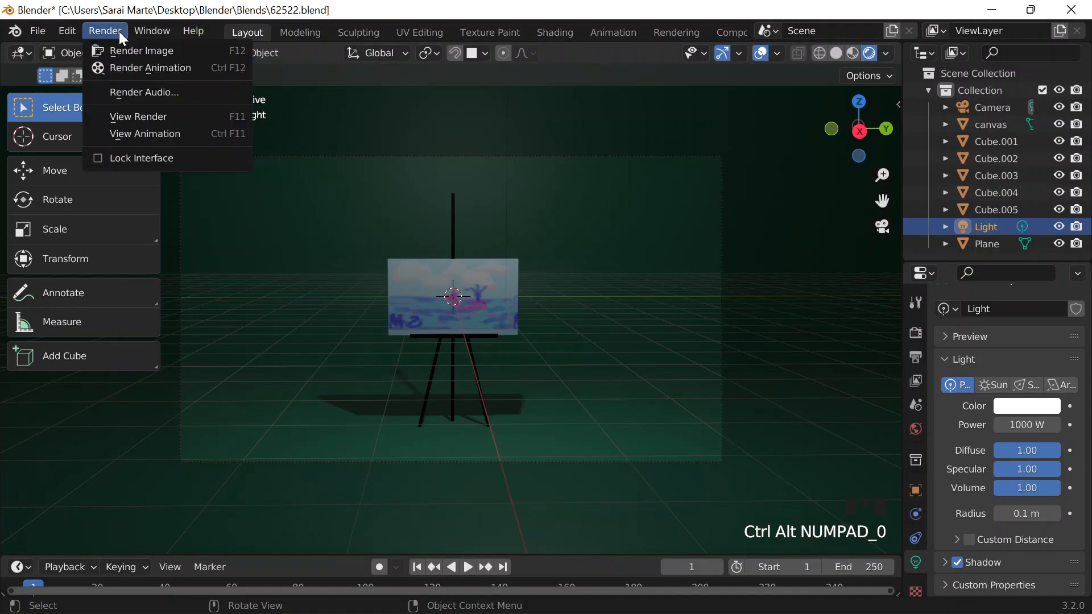
{"action": "left_click", "coordinate": [149, 50]}
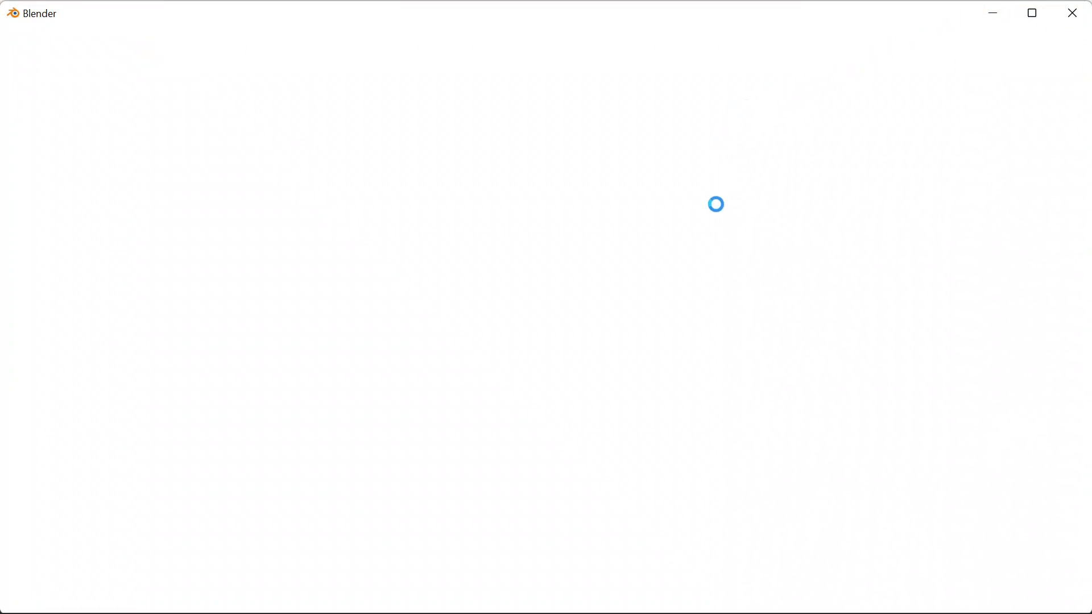
{"action": "mouse_move", "coordinate": [749, 569]}
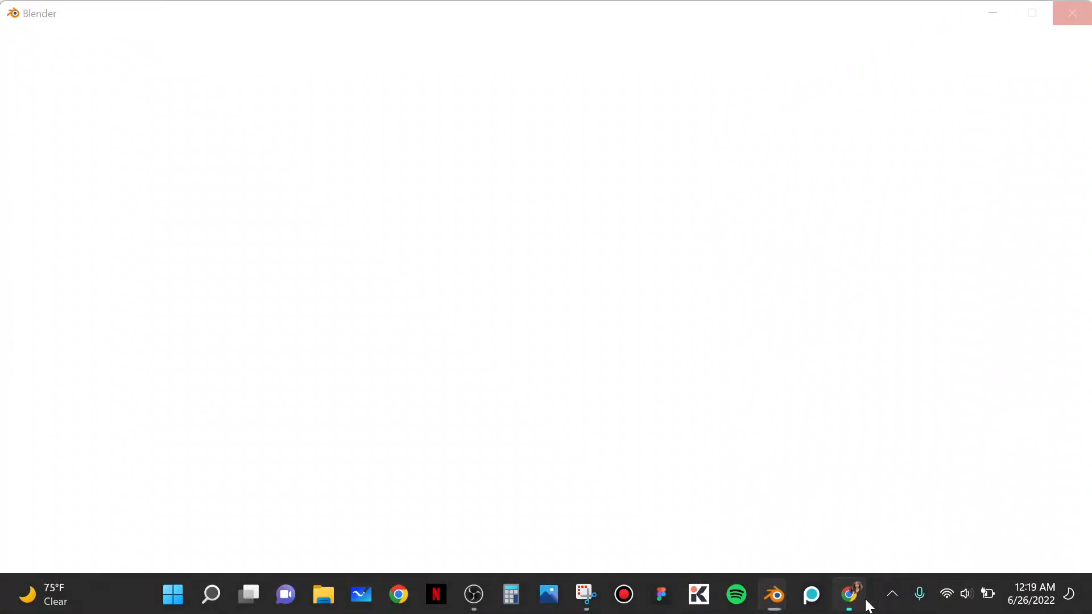
{"action": "left_click", "coordinate": [865, 602]}
{"action": "left_click", "coordinate": [994, 12]}
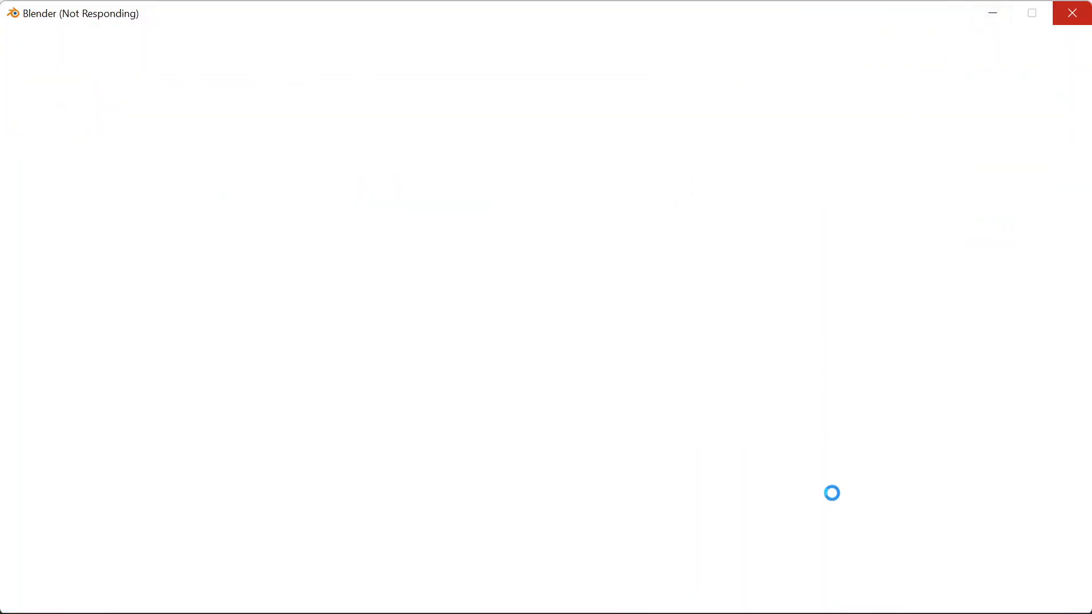
{"action": "mouse_move", "coordinate": [851, 602]}
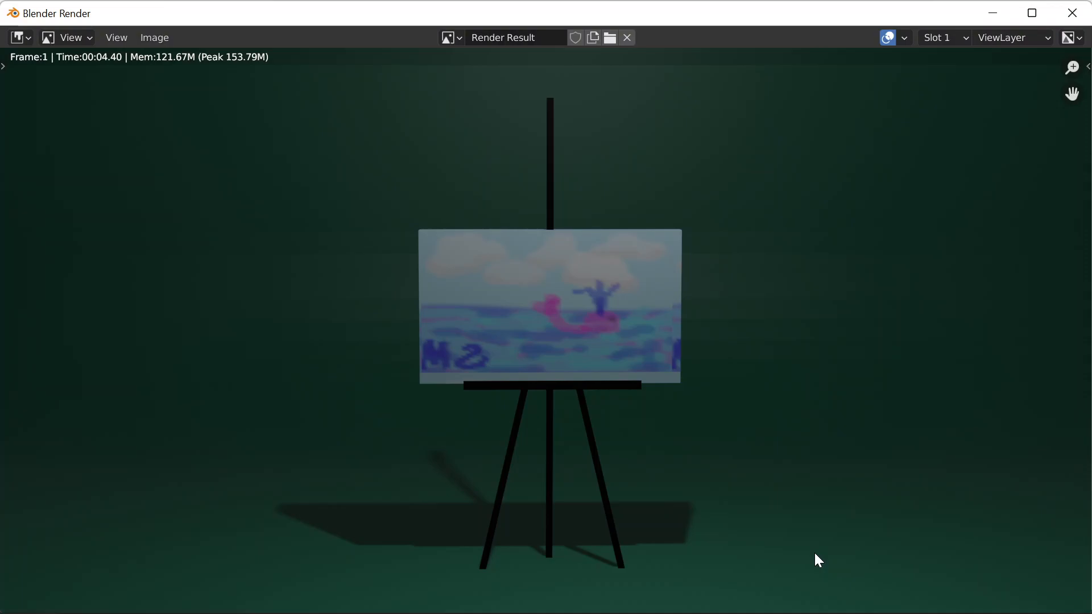
{"action": "scroll", "coordinate": [716, 489], "scroll_direction": "down", "scroll_amount": 3}
{"action": "scroll", "coordinate": [720, 489], "scroll_direction": "up", "scroll_amount": 2}
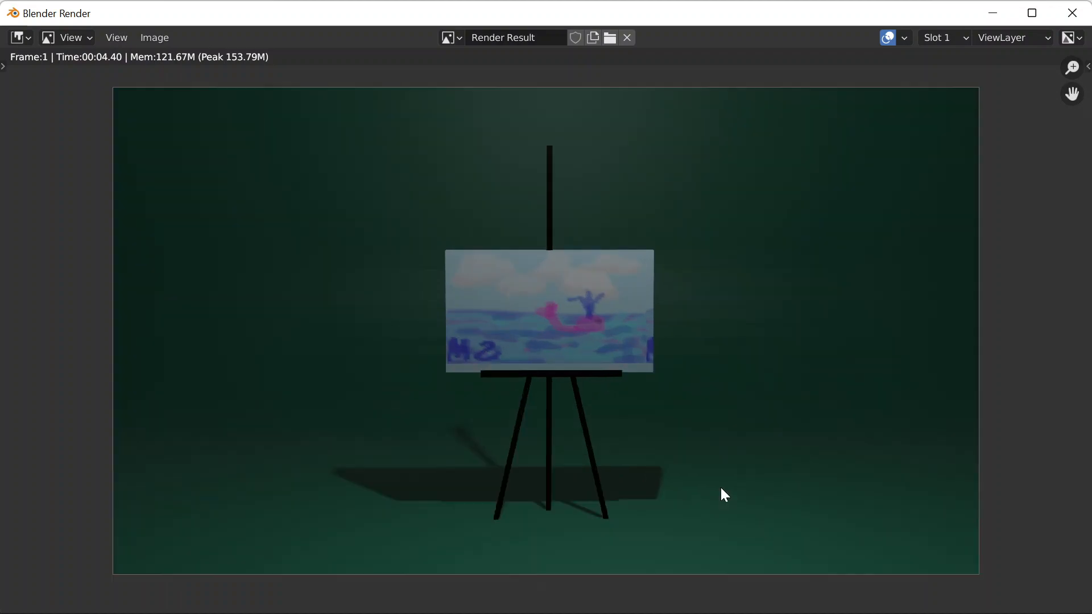
Start saving the render result as a new PNG image file and name it 62522r.png
{"action": "left_click", "coordinate": [155, 37]}
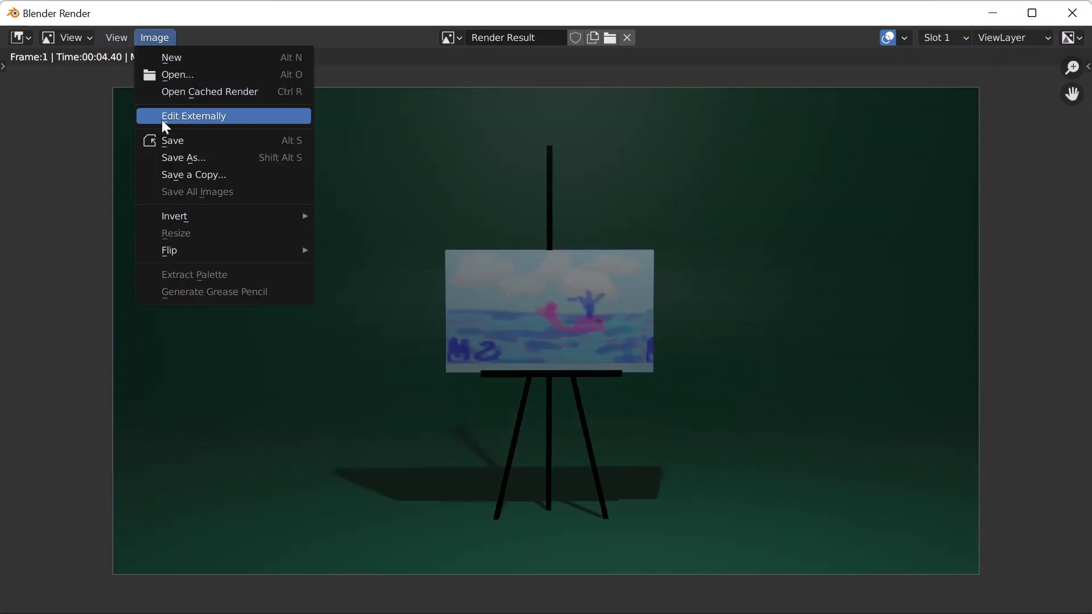
{"action": "left_click", "coordinate": [205, 159]}
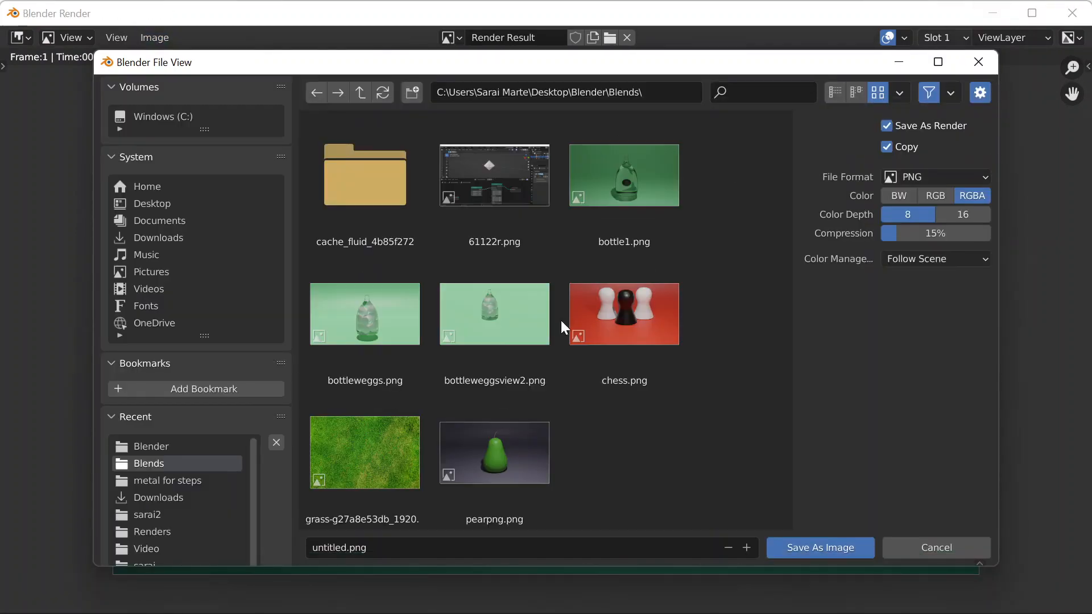
{"action": "left_click", "coordinate": [348, 549]}
{"action": "left_click_drag", "start_coordinate": [349, 549], "coordinate": [309, 549]}
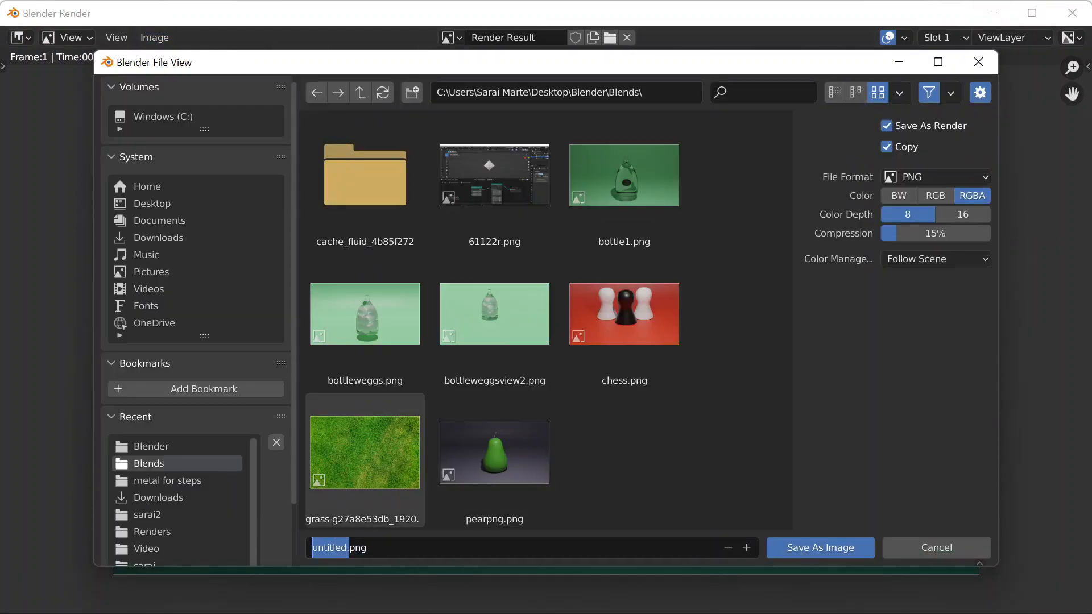
{"action": "type", "text": "62522r."}
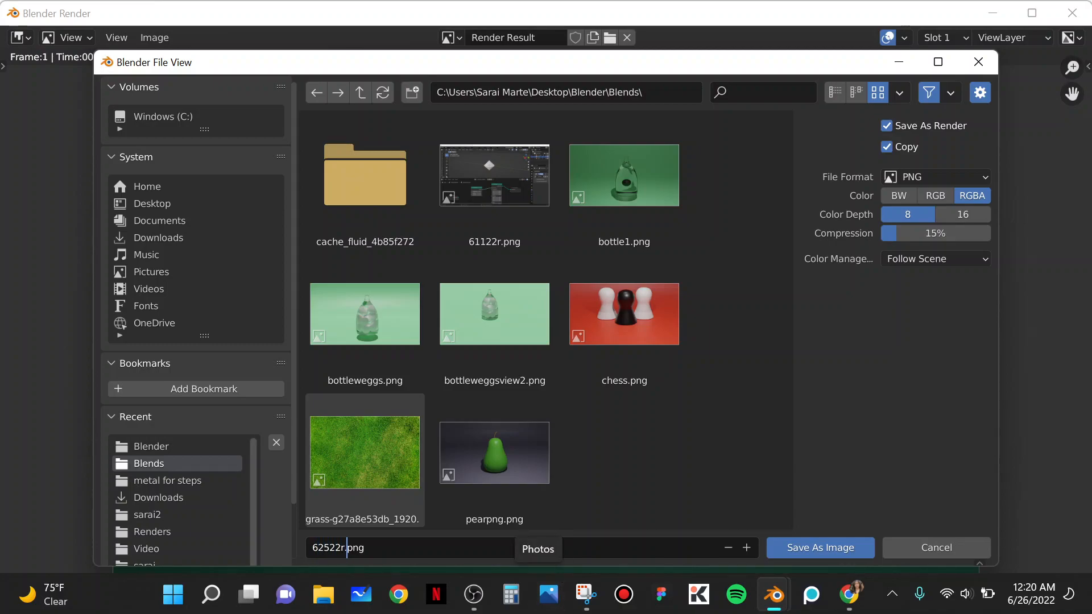
Choose the Renders folder inside the Desktop's Blender folder as the save location for the image
{"action": "left_click", "coordinate": [164, 204]}
{"action": "left_click", "coordinate": [373, 189]}
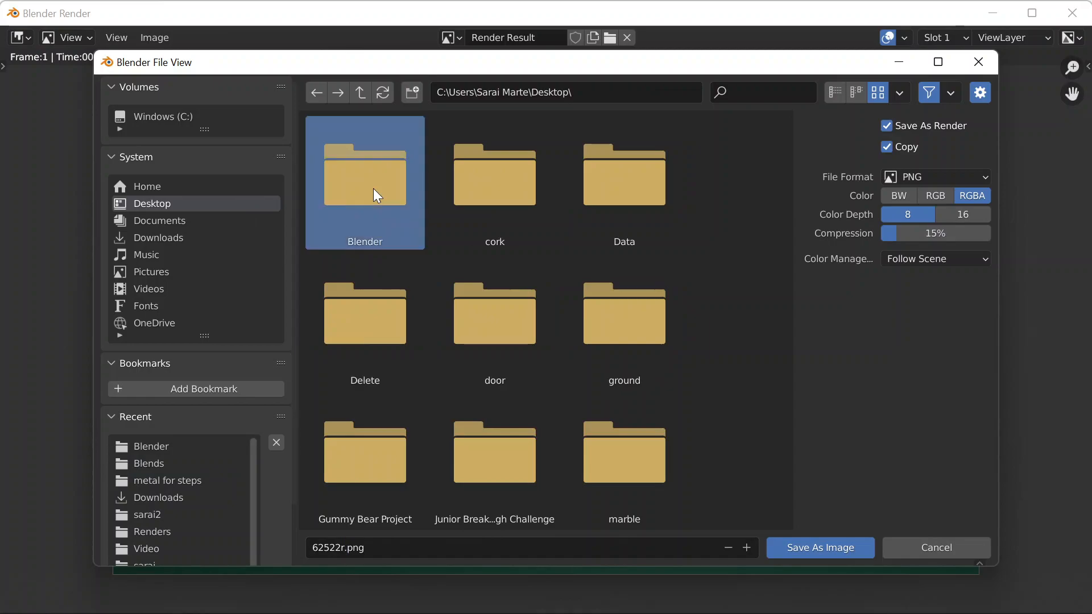
{"action": "double_click", "coordinate": [398, 203]}
{"action": "double_click", "coordinate": [529, 364]}
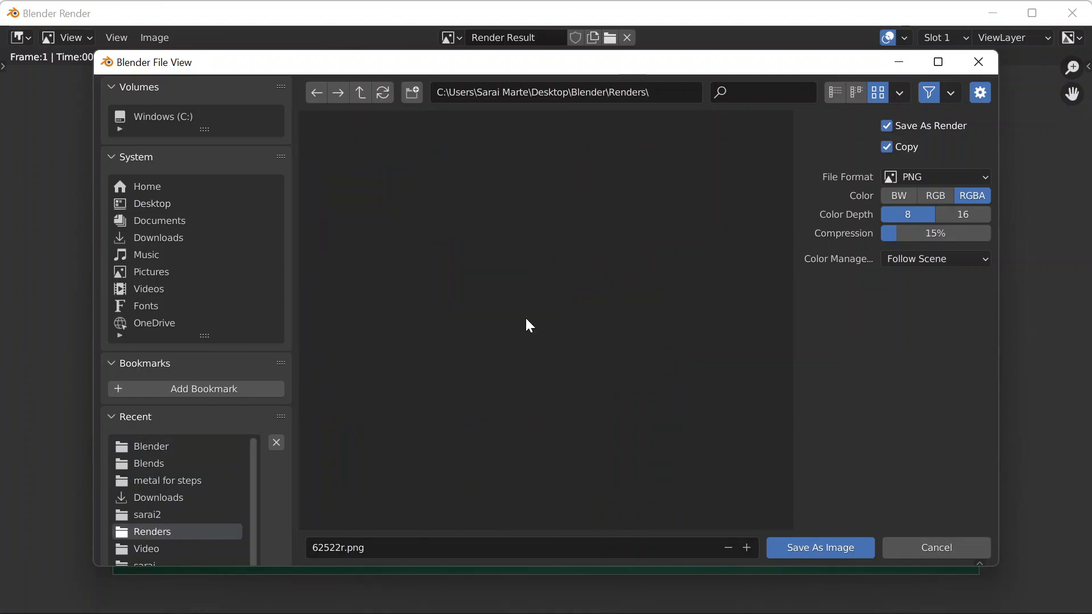